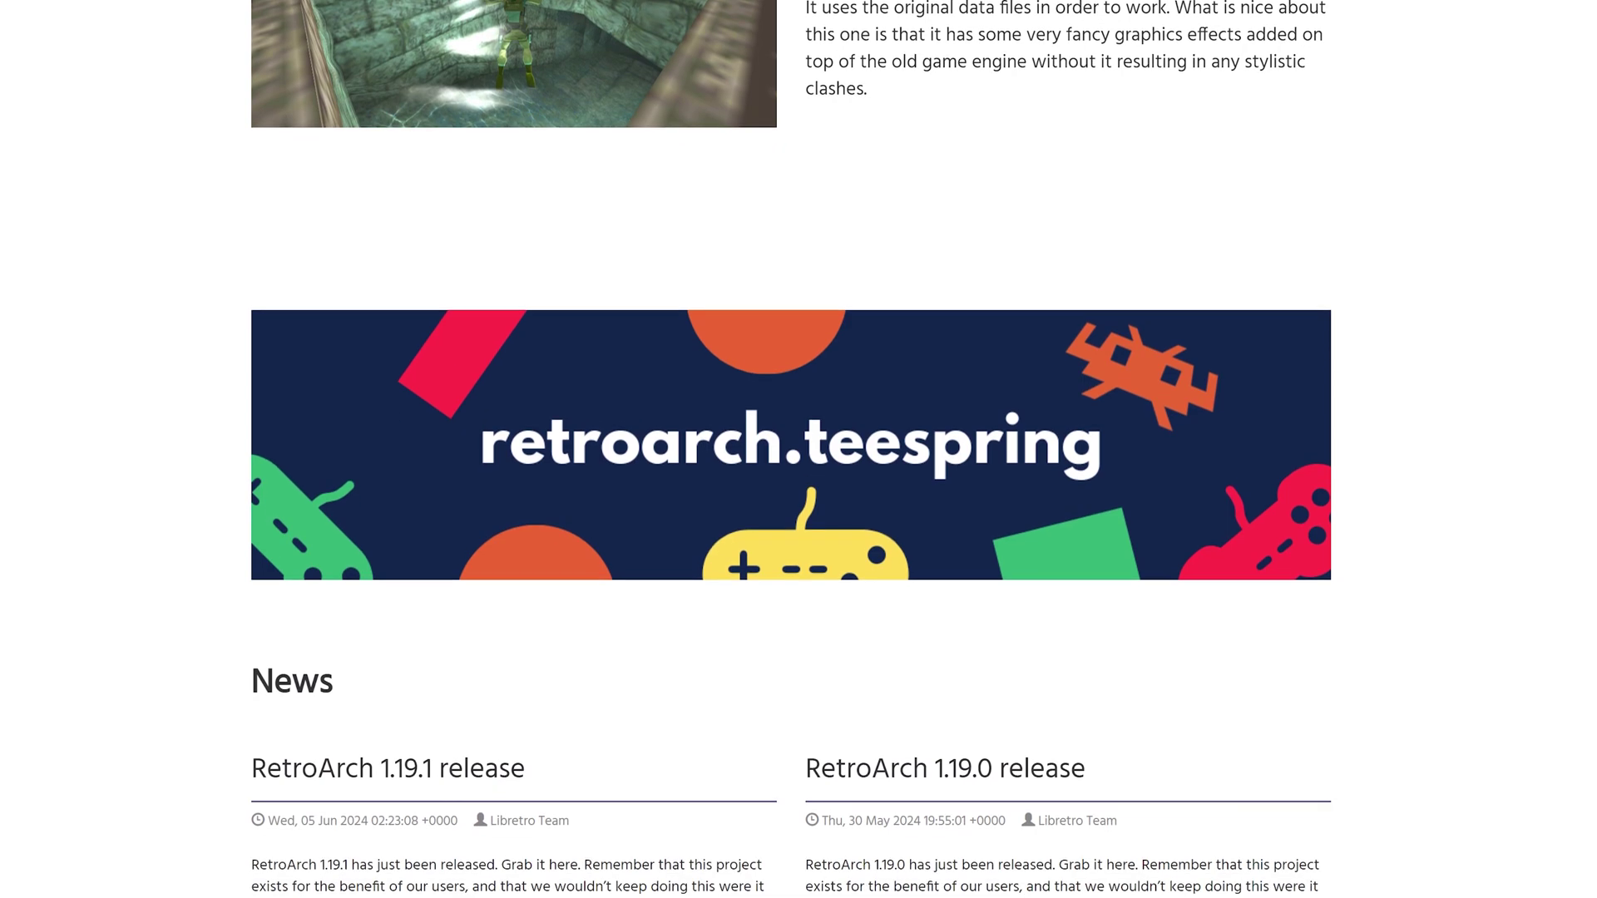
- Open the Homebrew folder on the PS4 home screen and launch the Homebrew Store, going to the Unofficial RetroArch entry
{"action": "key", "text": "Right"}
{"action": "key", "text": "Right"}
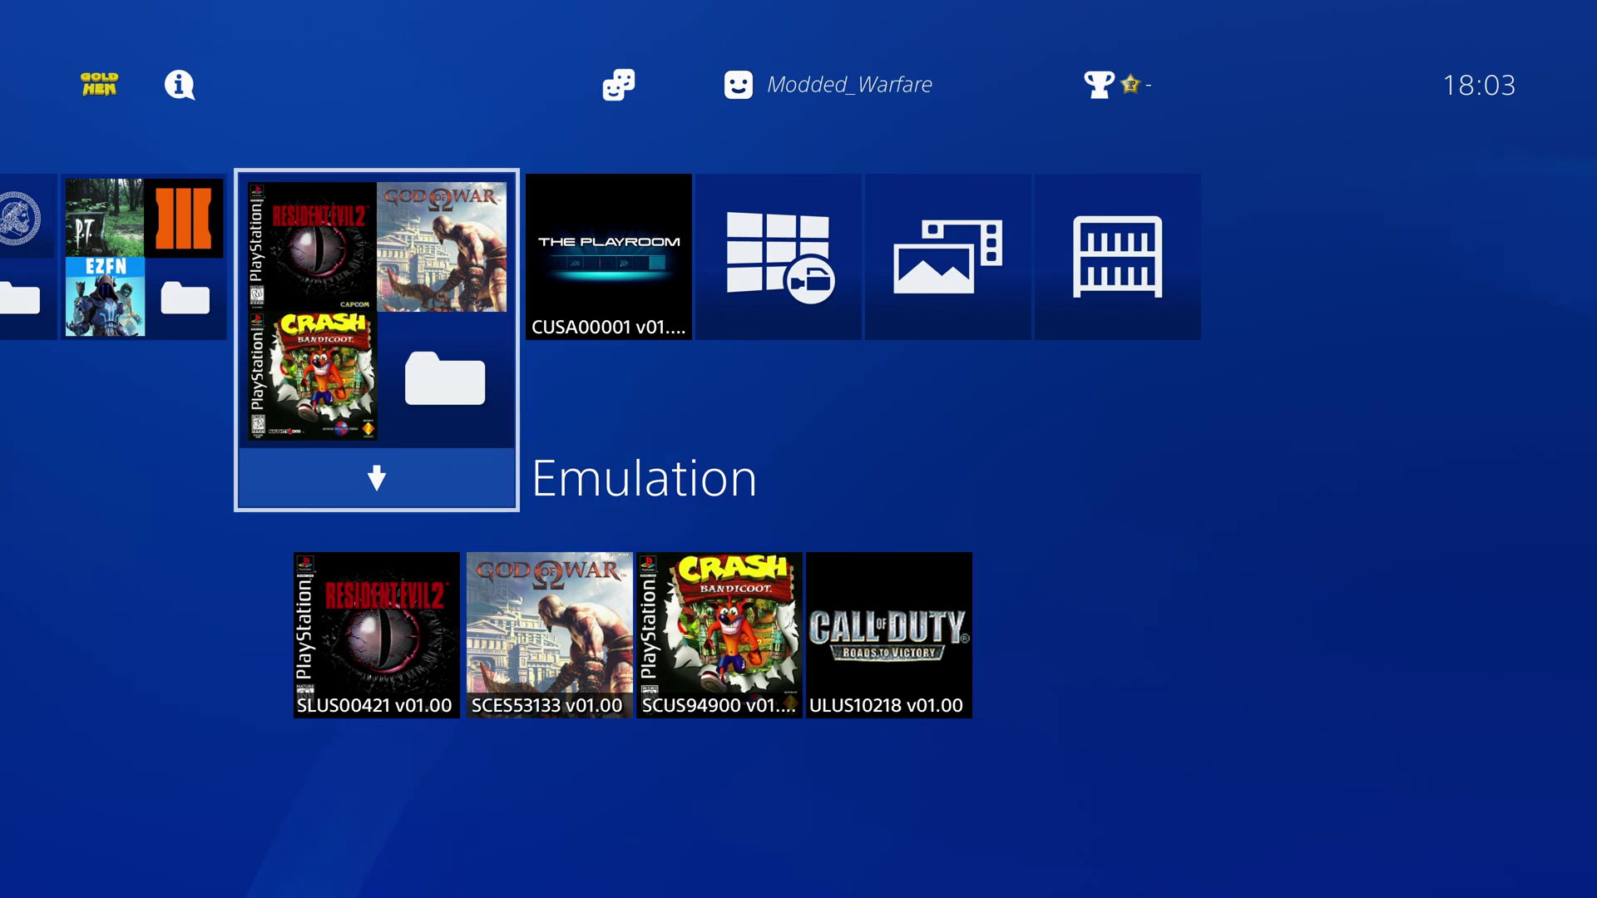
{"action": "key", "text": "Left"}
{"action": "key", "text": "Left"}
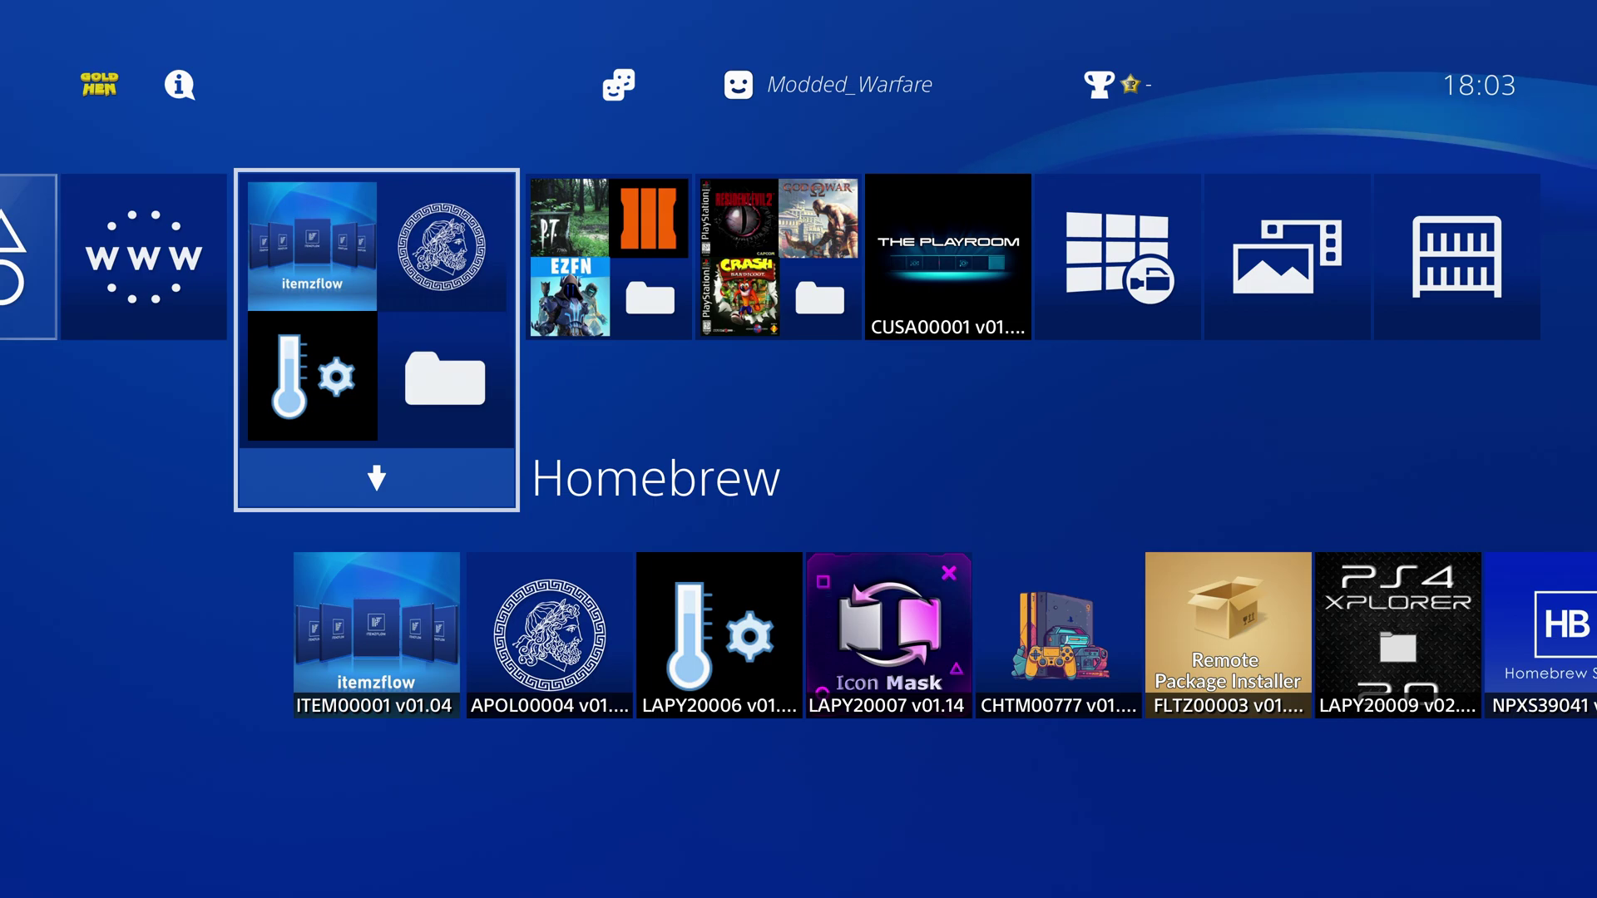
{"action": "key", "text": "Return"}
{"action": "key", "text": "Escape"}
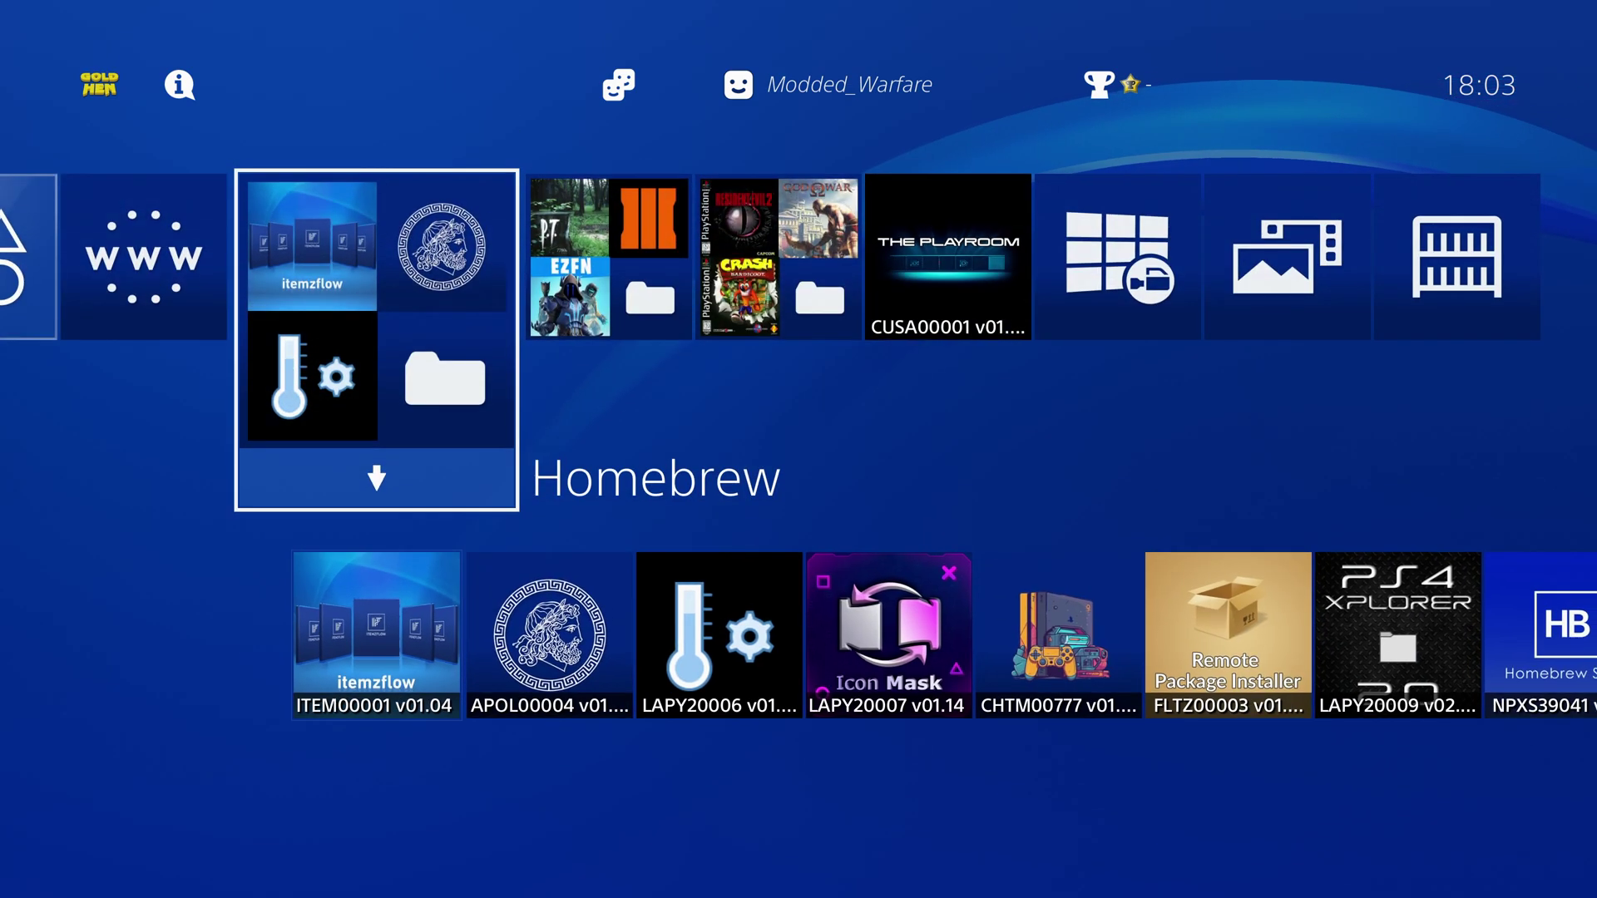
{"action": "key", "text": "Return"}
{"action": "key", "text": "Right"}
{"action": "key", "text": "Right"}
{"action": "key", "text": "Right"}
{"action": "key", "text": "Right"}
{"action": "key", "text": "Right"}
{"action": "key", "text": "Right"}
{"action": "key", "text": "Right"}
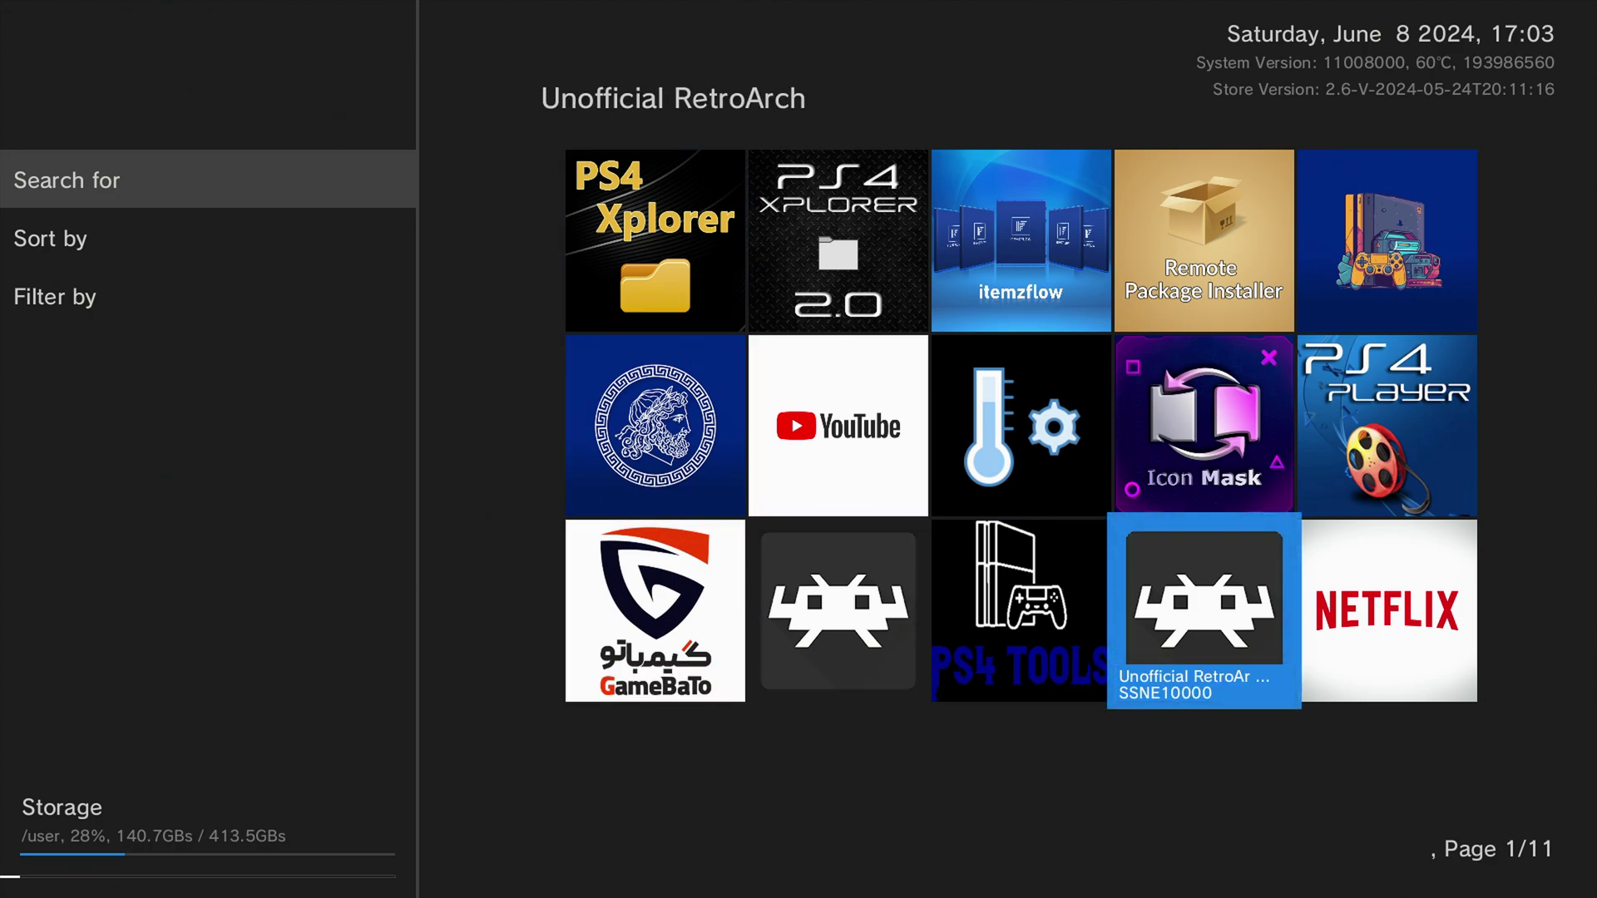
- Download and install Unofficial RetroArch, then return to the store's app overview
{"action": "key", "text": "Return"}
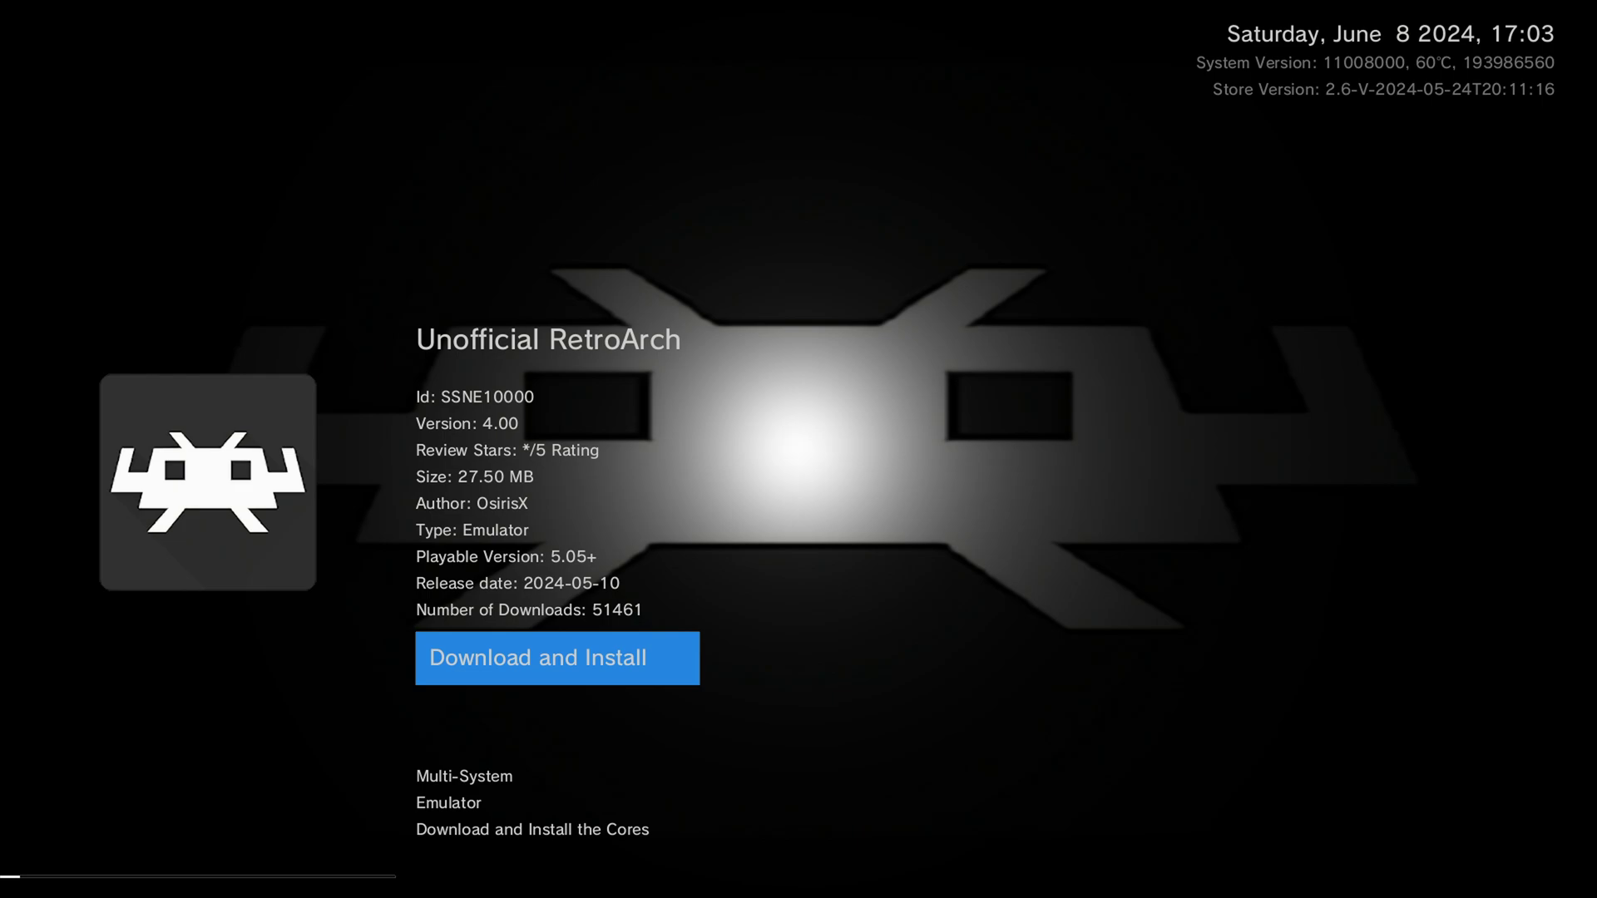
{"action": "key", "text": "Return"}
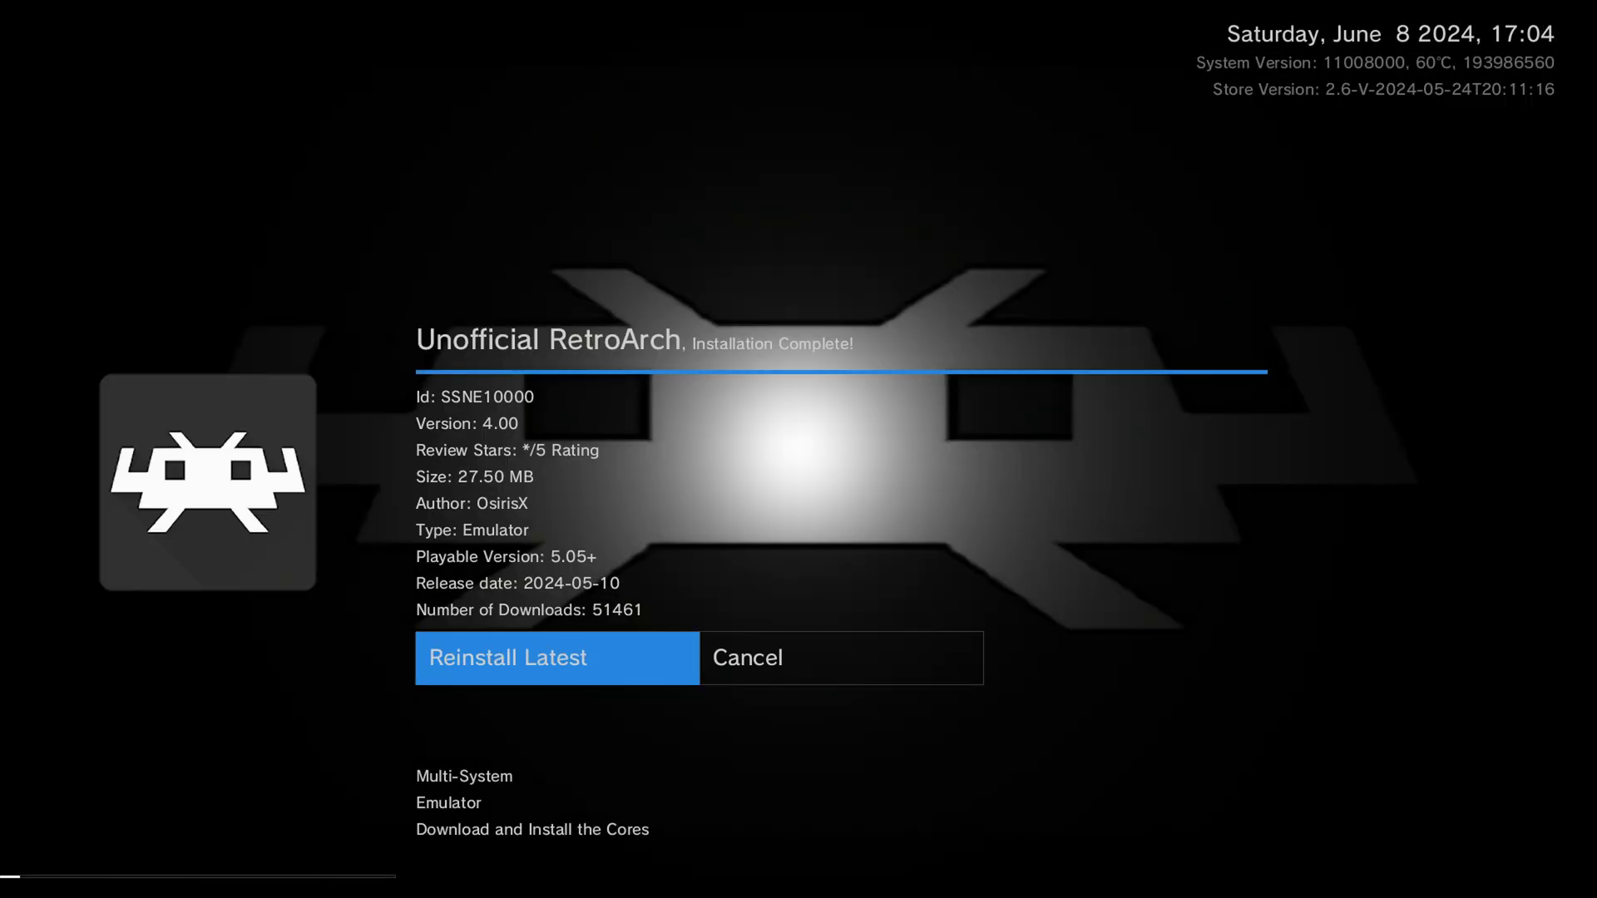
{"action": "key", "text": "Right"}
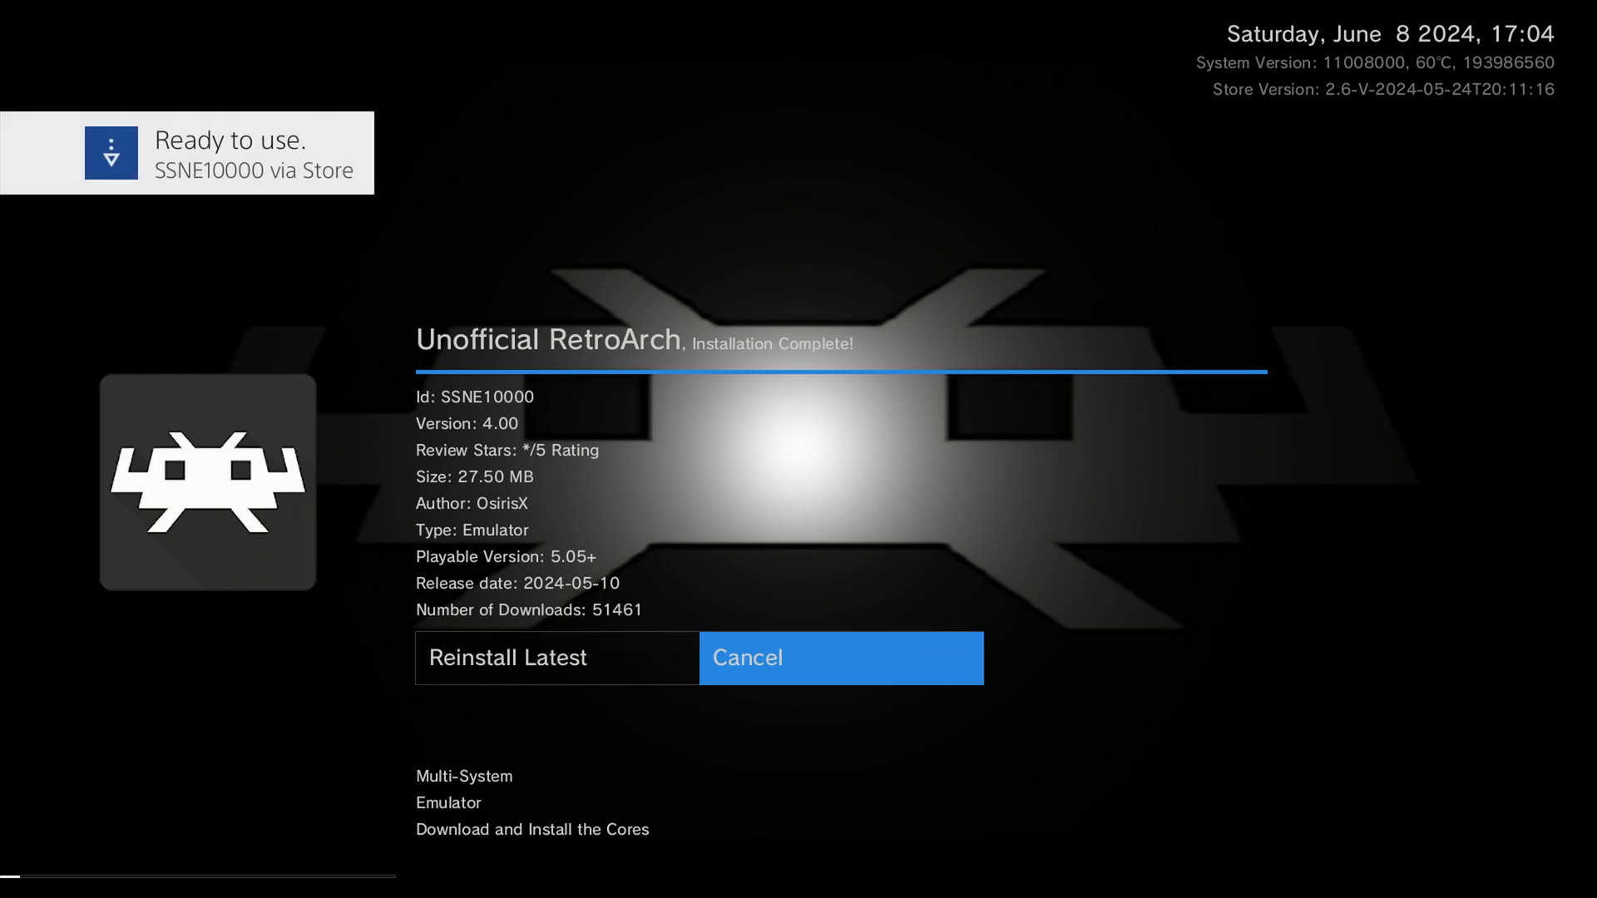
{"action": "key", "text": "Return"}
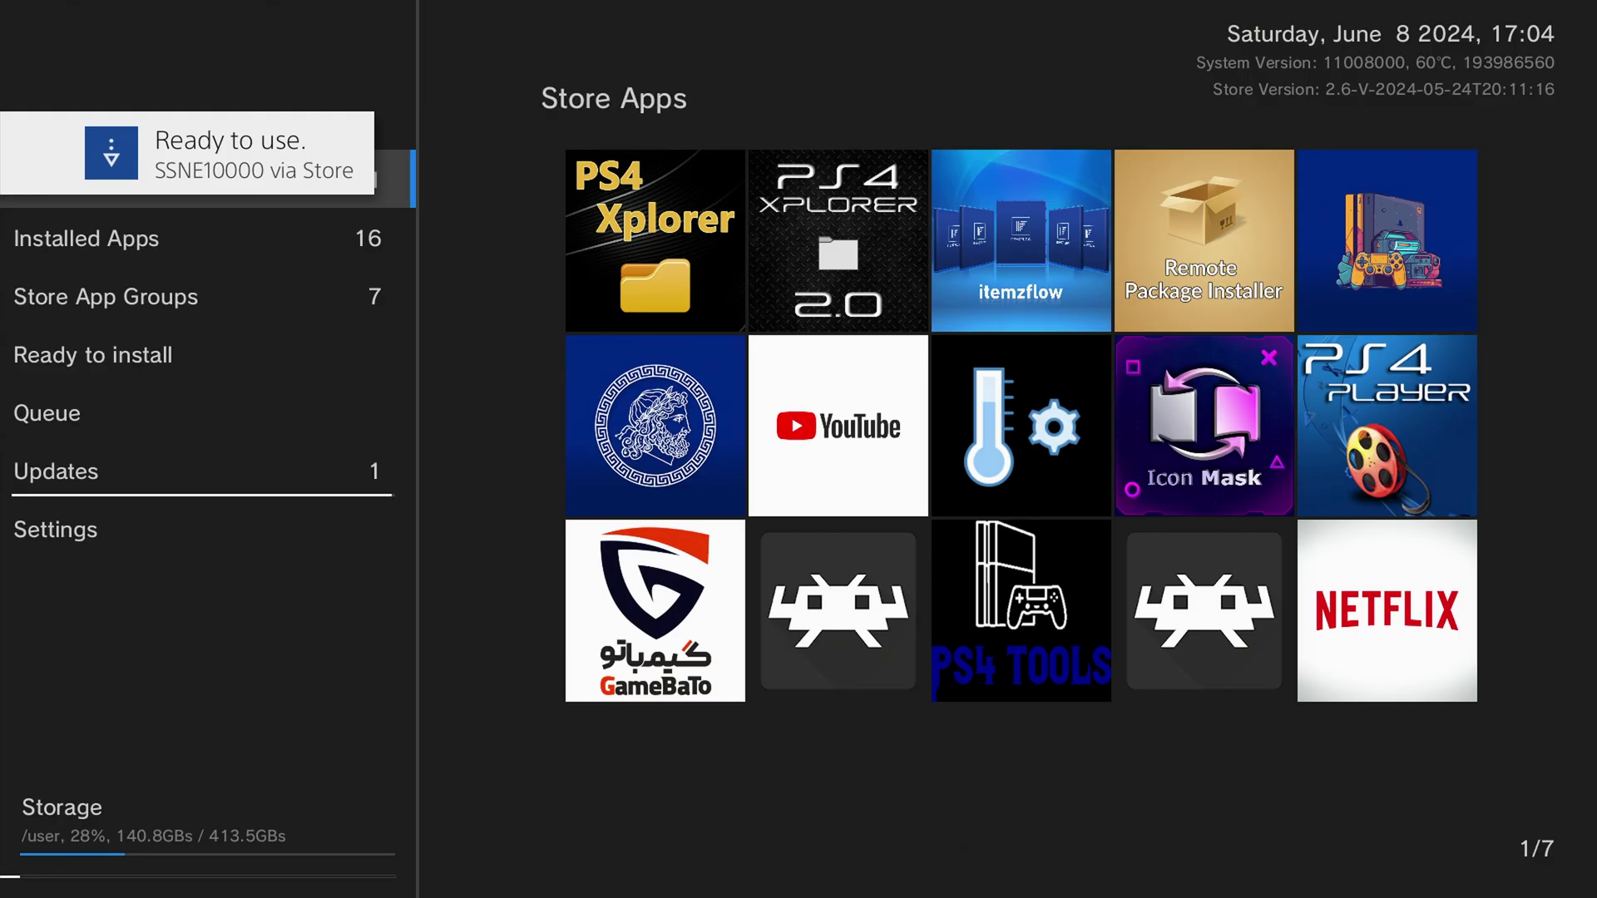
- Download and install the RetroArch Core Installer from the store, then return to the PS4 home screen
{"action": "key", "text": "Up"}
{"action": "key", "text": "Left"}
{"action": "key", "text": "Down"}
{"action": "key", "text": "Left"}
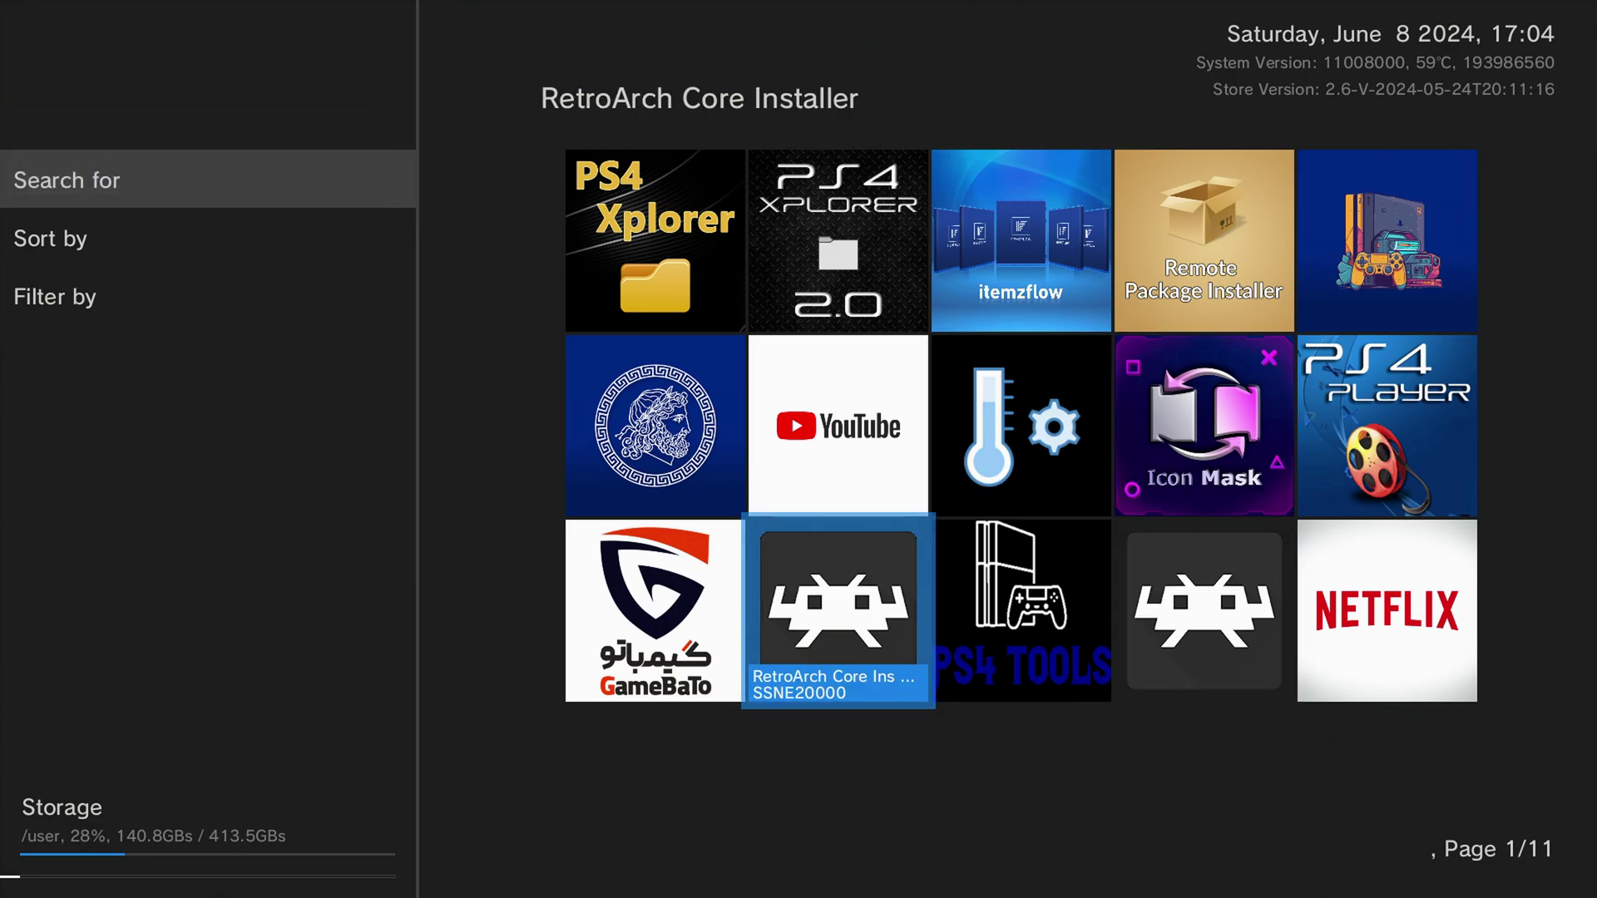
{"action": "key", "text": "Return"}
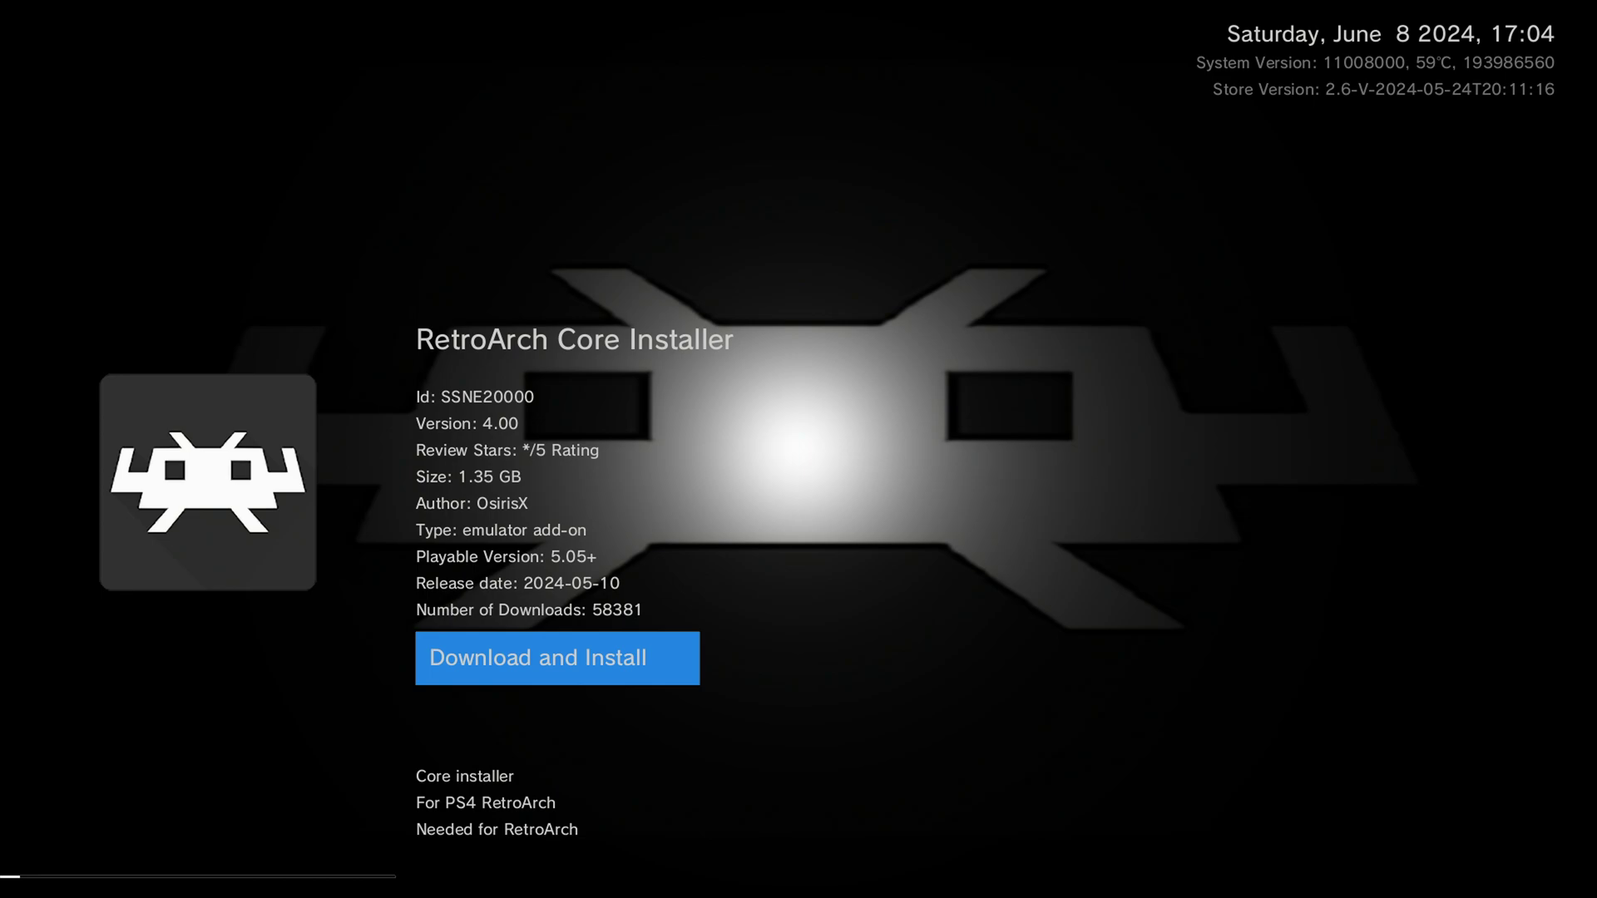
{"action": "key", "text": "Return"}
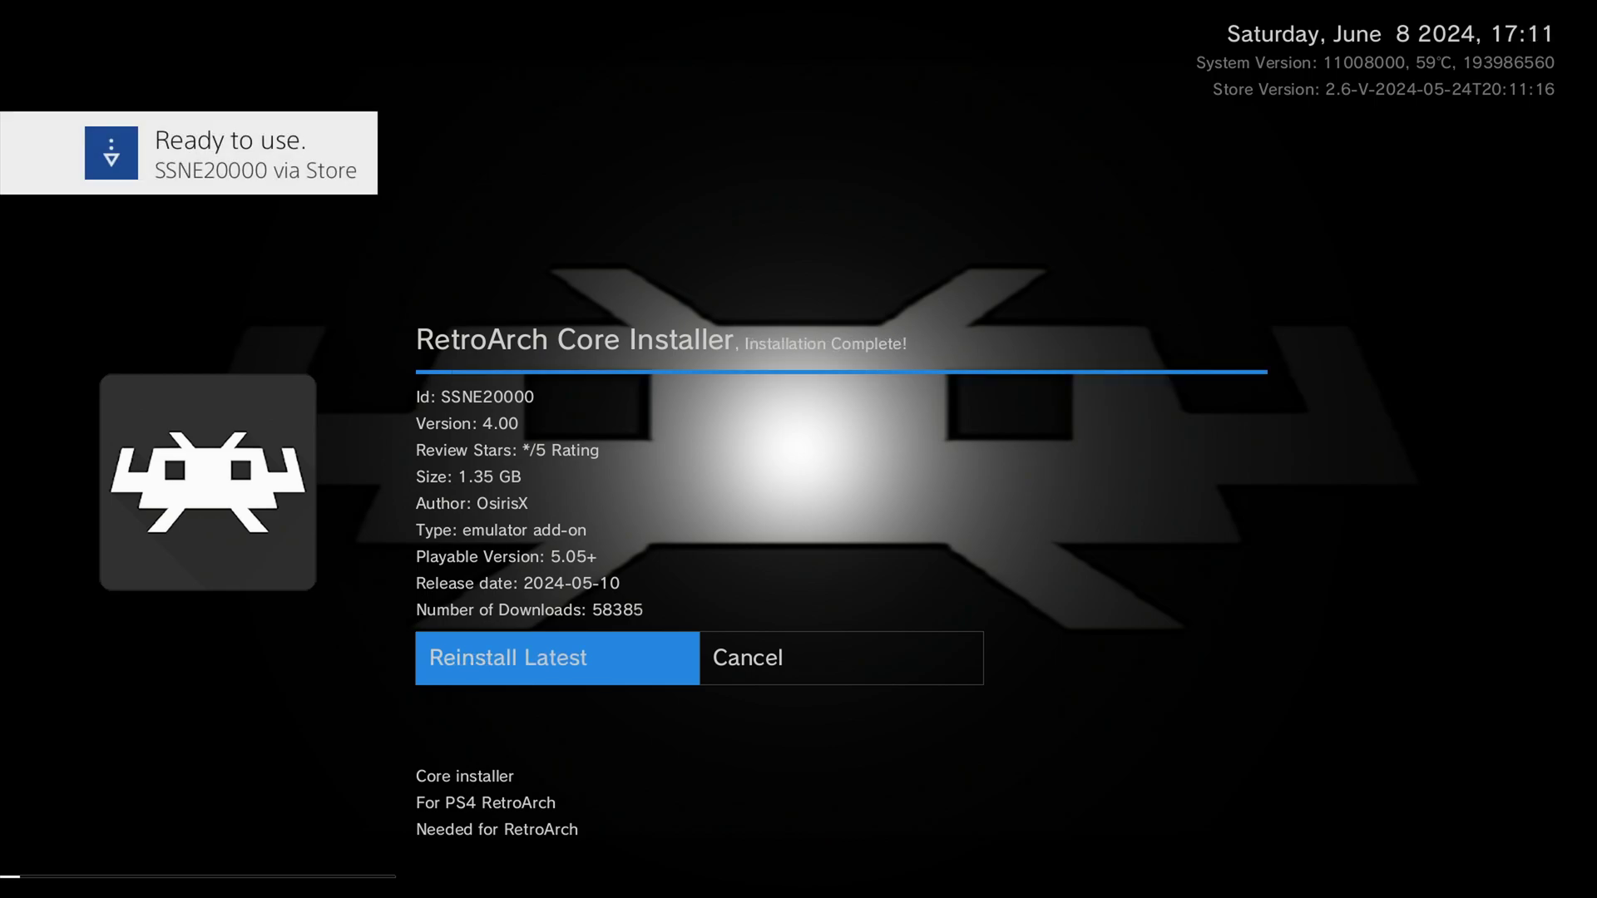
{"action": "key", "text": "Right"}
{"action": "key", "text": "Left"}
{"action": "key", "text": "Escape"}
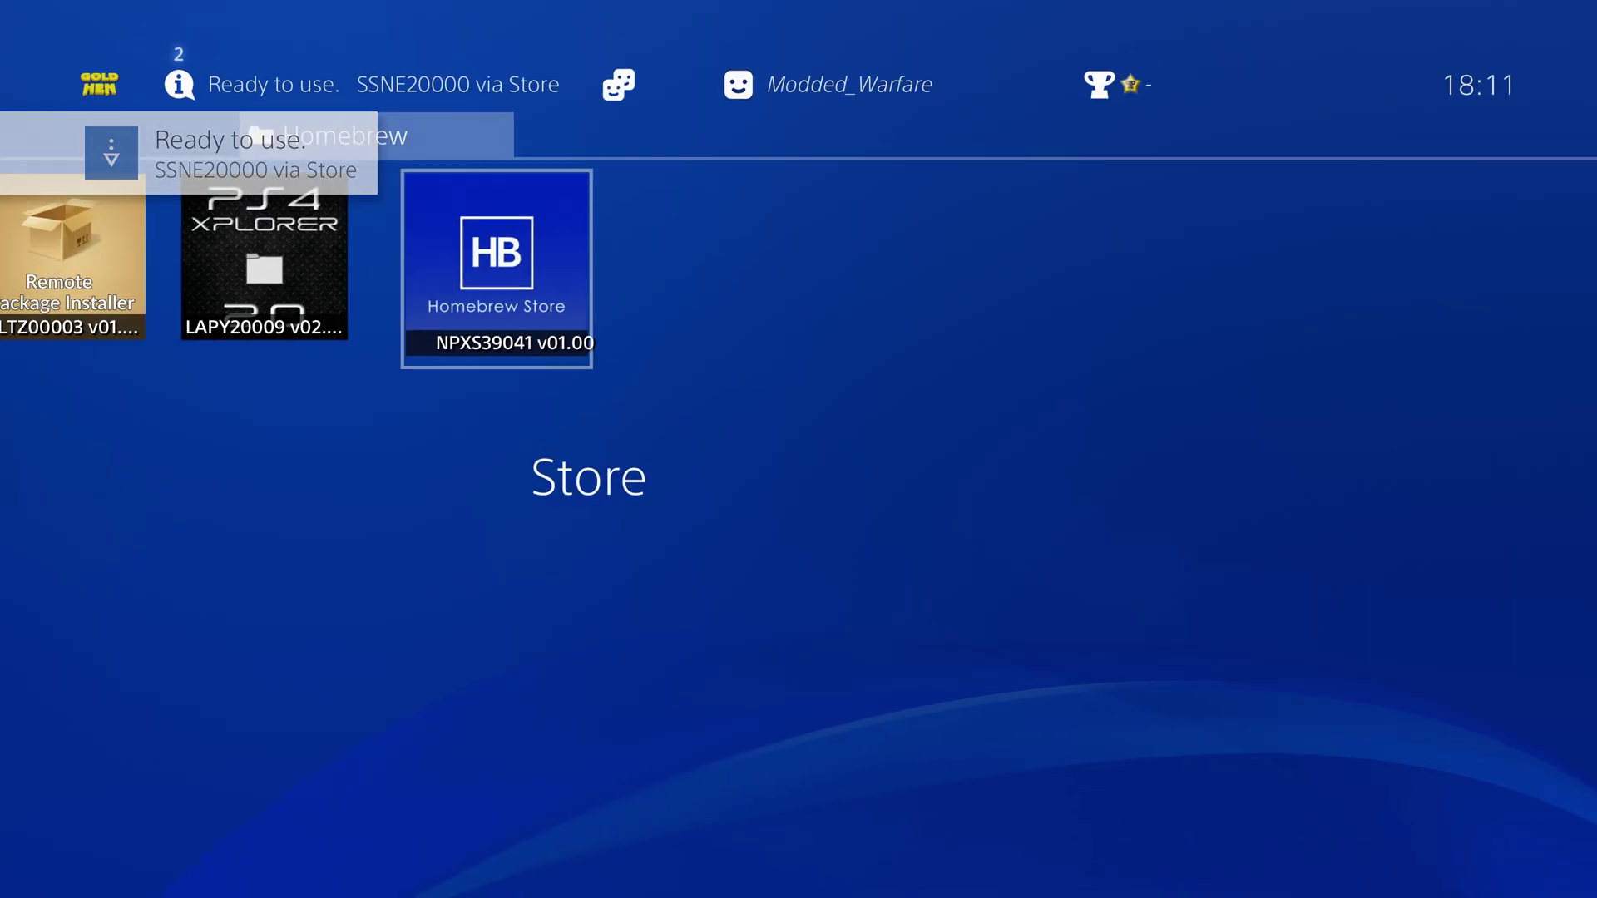
- Add the RetroArch app to the existing Emulation folder
{"action": "key", "text": "Right"}
{"action": "key", "text": "Right"}
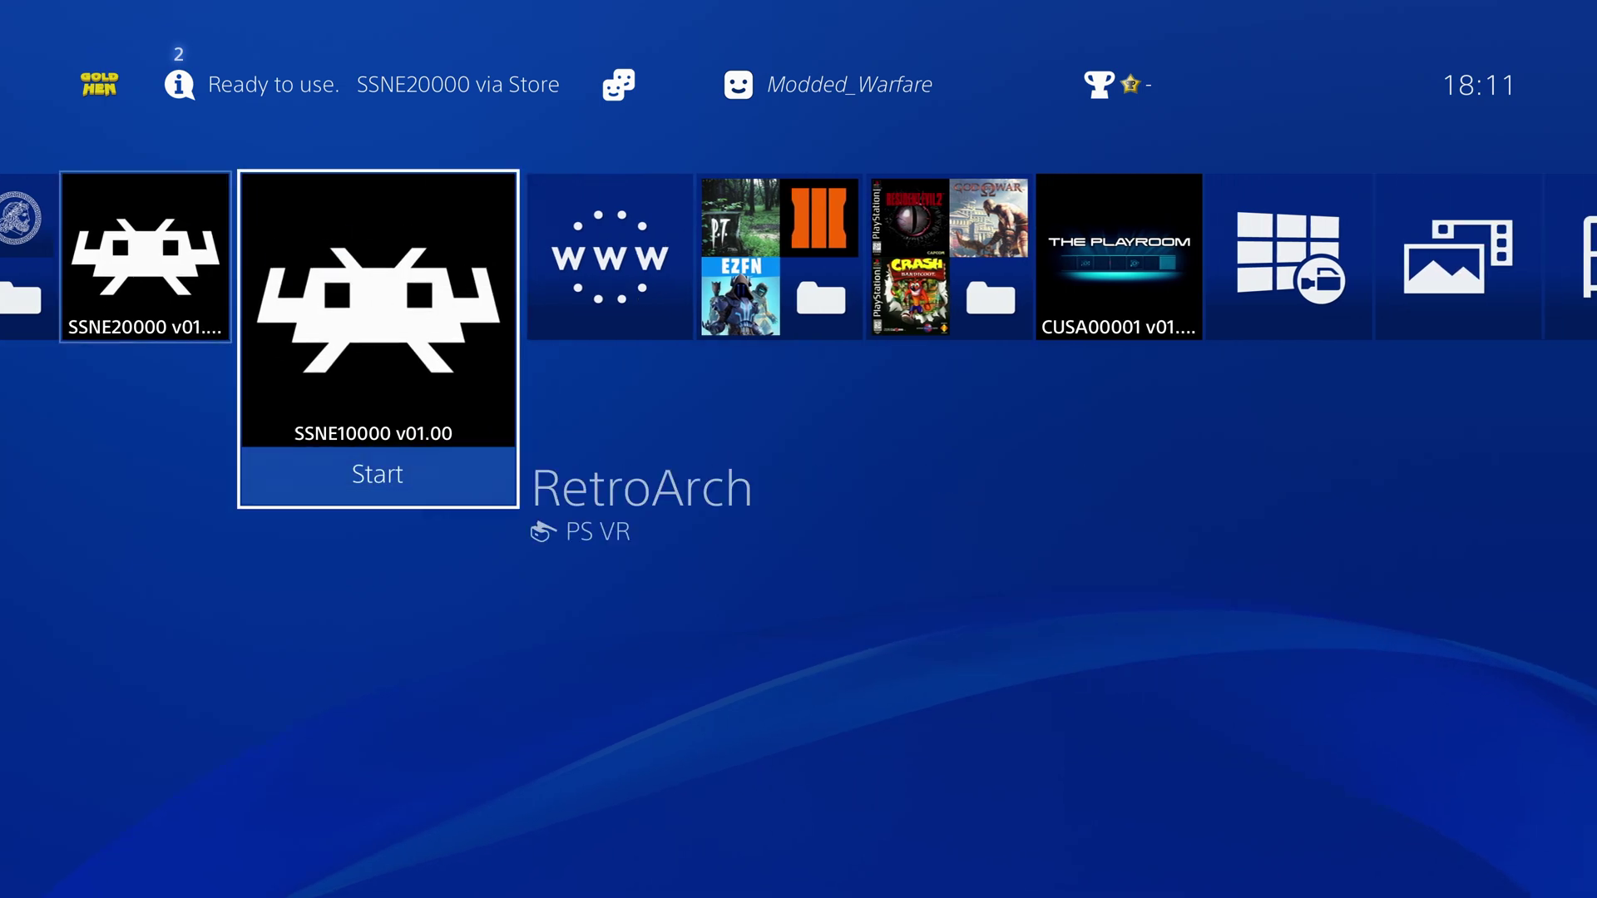
{"action": "key", "text": "Left"}
{"action": "key", "text": "Right"}
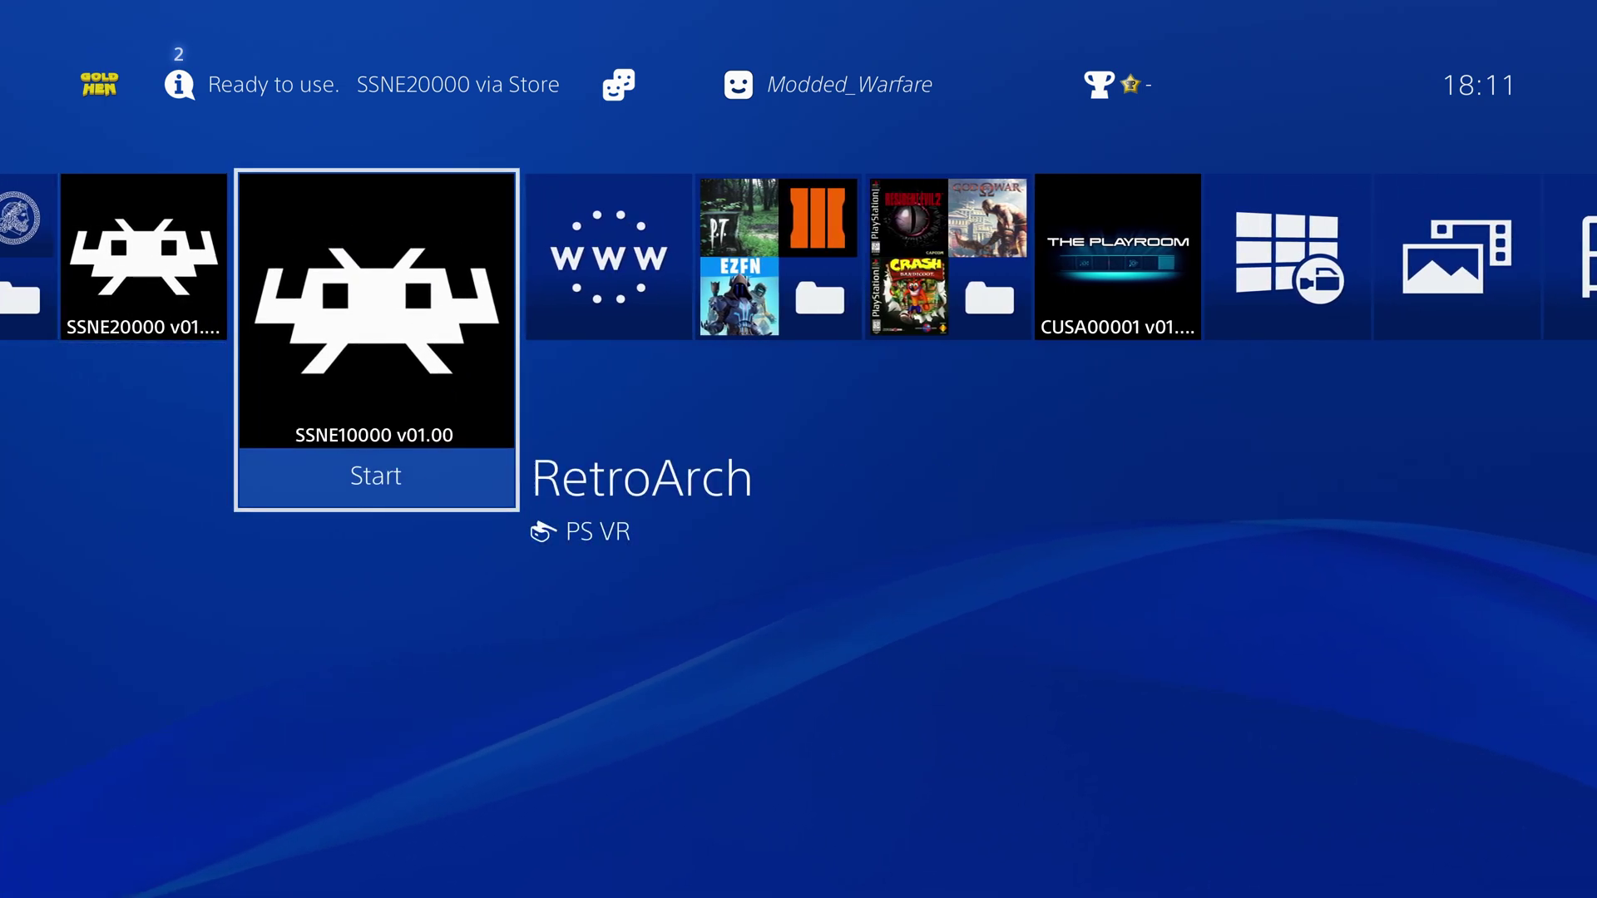
{"action": "key", "text": "Menu"}
{"action": "key", "text": "Down"}
{"action": "key", "text": "Down"}
{"action": "key", "text": "Return"}
{"action": "key", "text": "Down"}
{"action": "key", "text": "Down"}
{"action": "key", "text": "Return"}
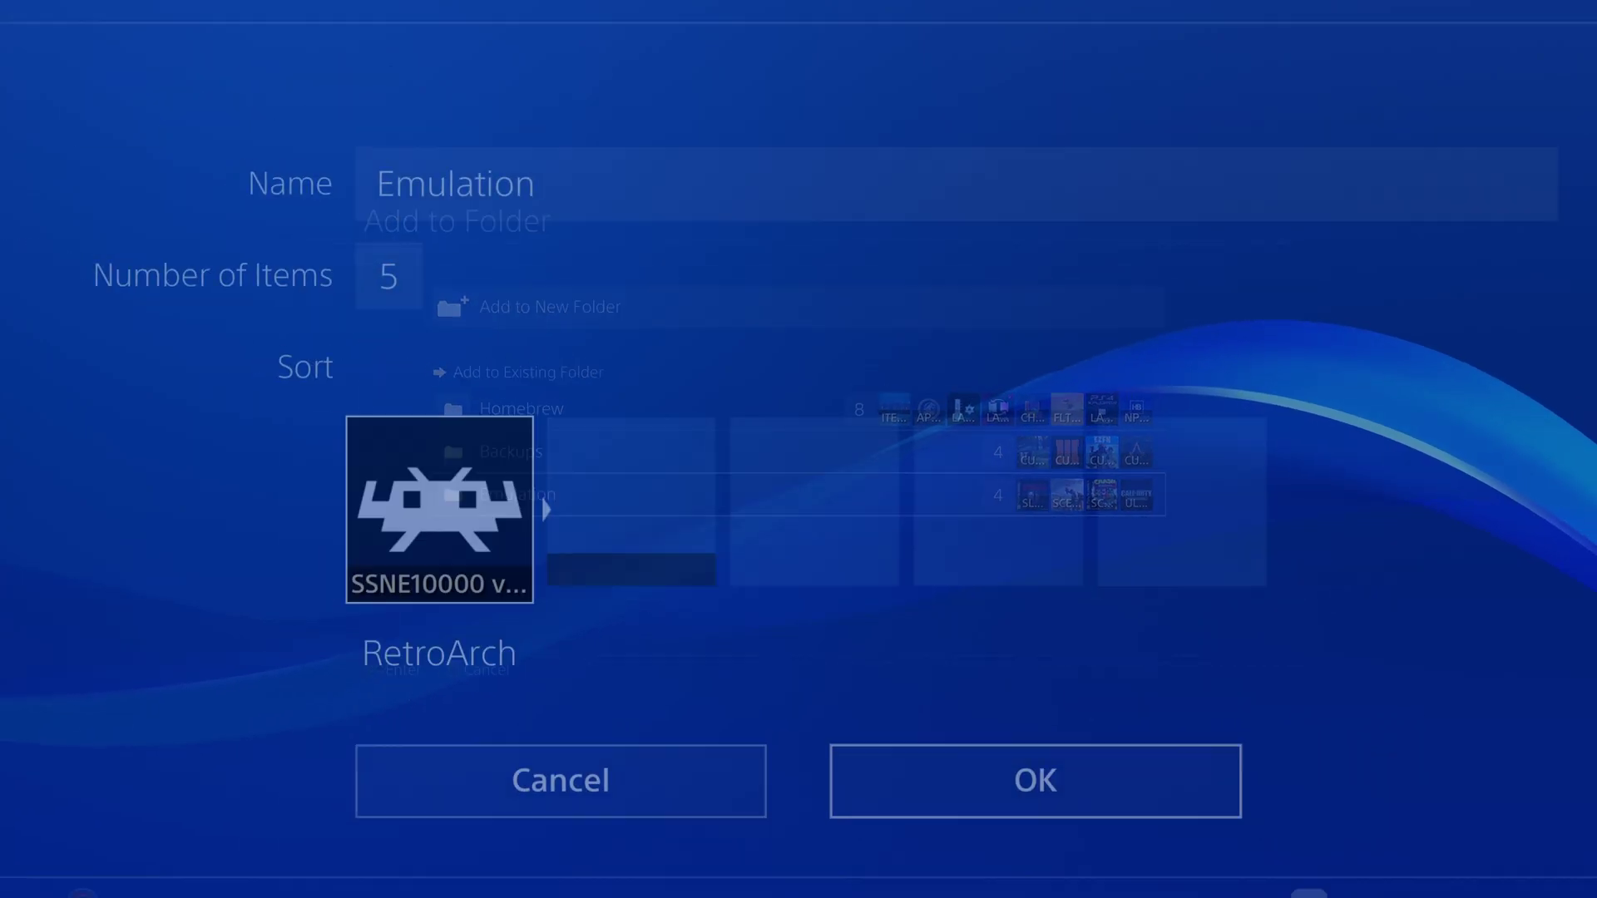
{"action": "key", "text": "Return"}
- Run the RetroArch Cores Installer, then open the Emulation folder on the home screen
{"action": "key", "text": "Right"}
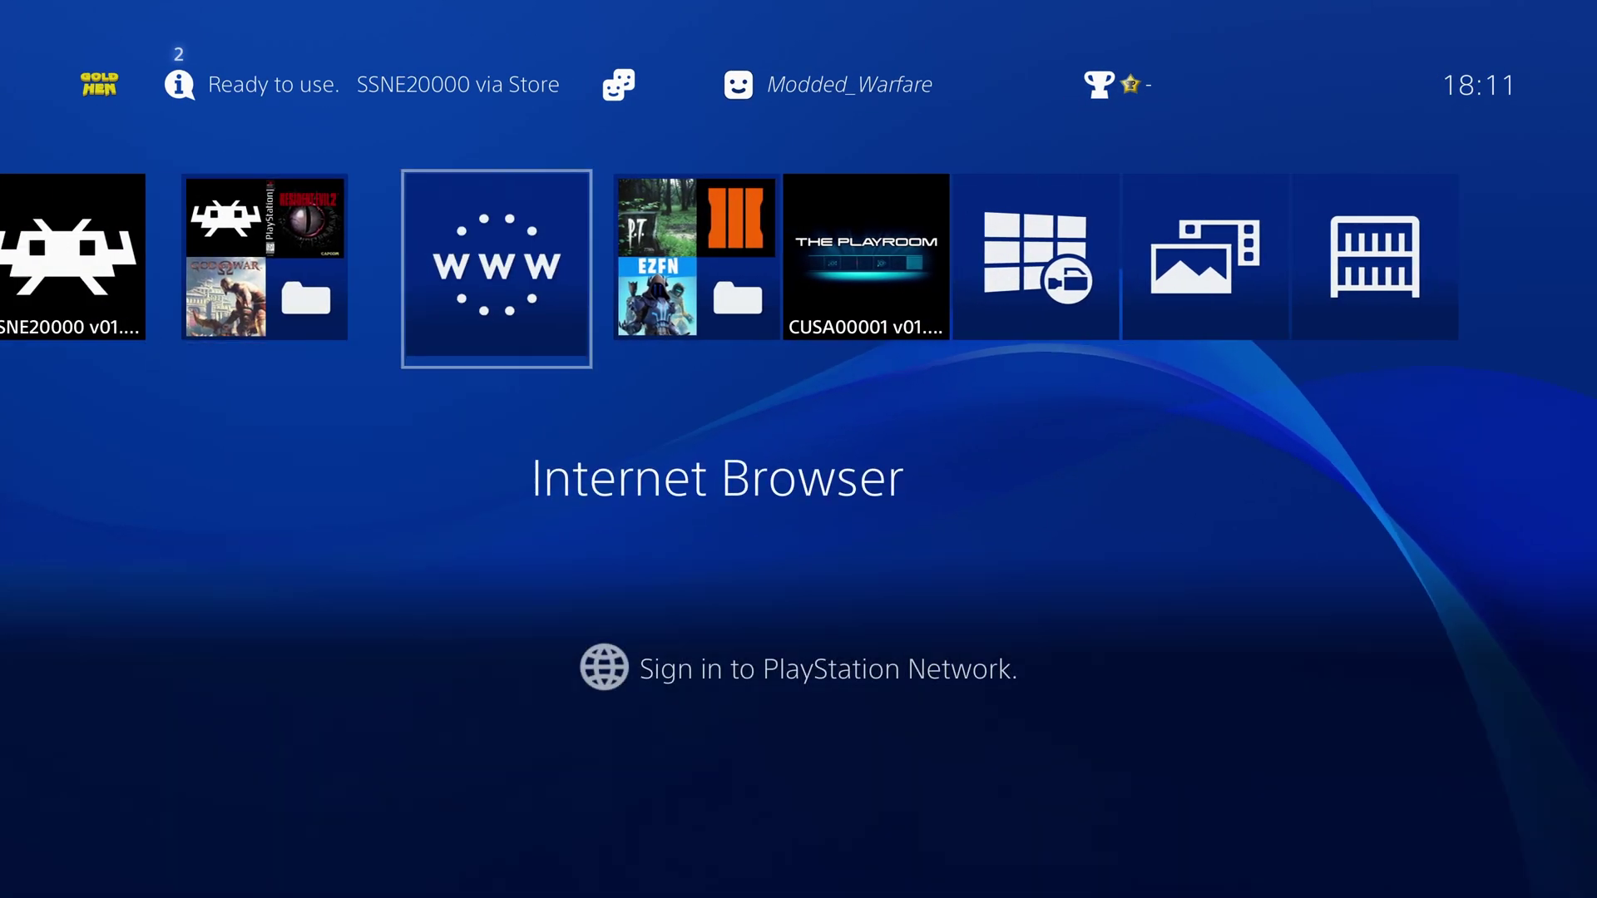
{"action": "key", "text": "Left"}
{"action": "key", "text": "Left"}
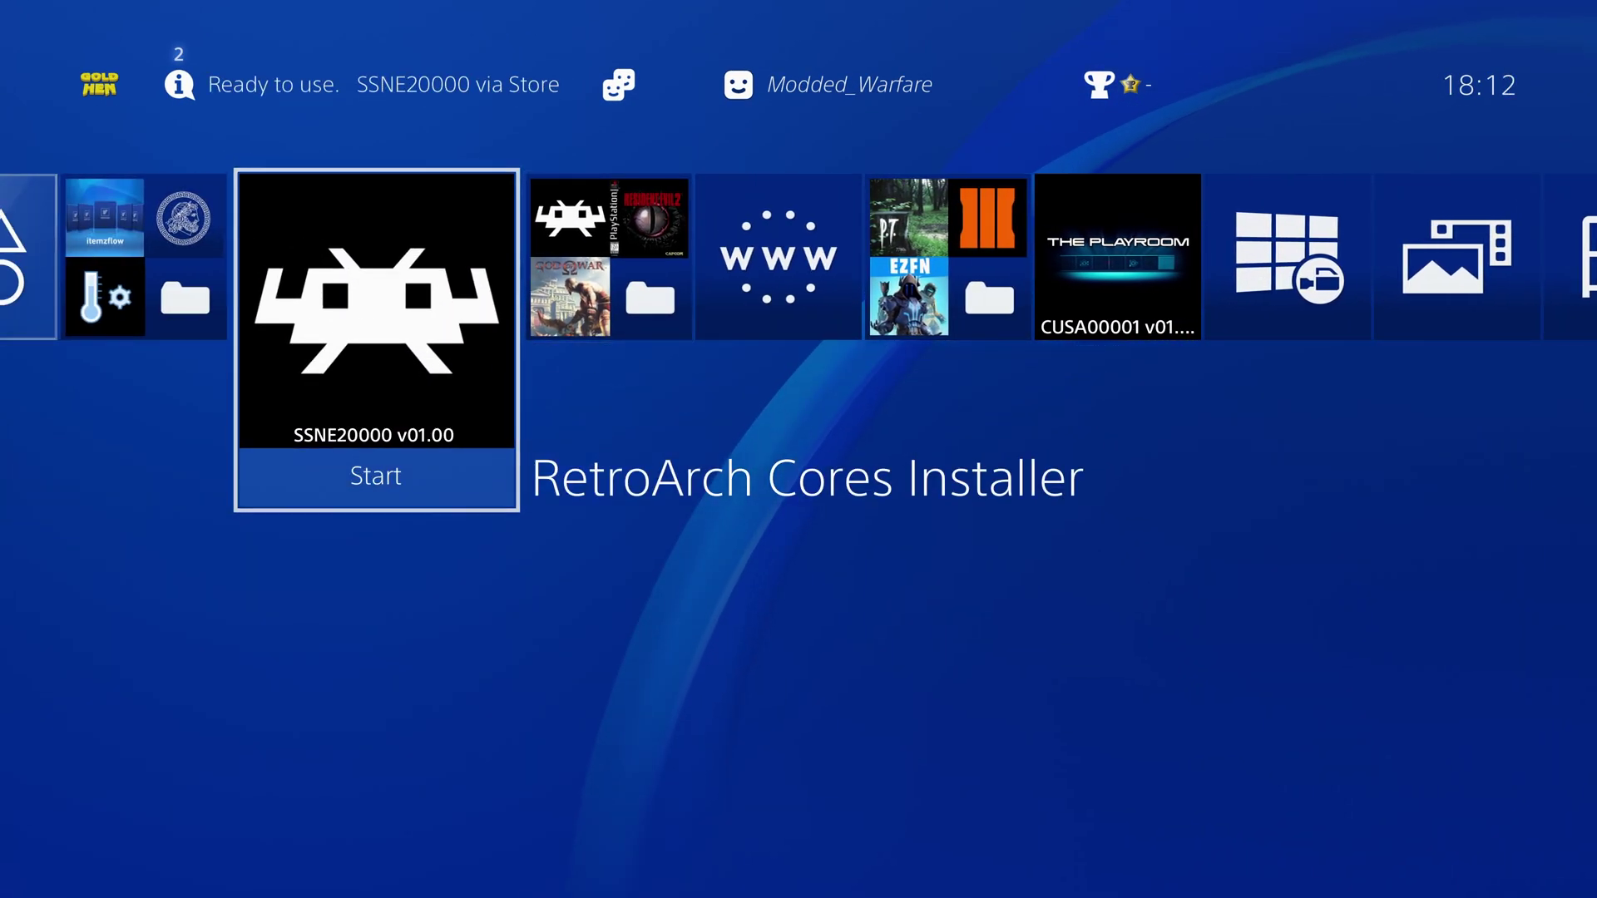
{"action": "key", "text": "Return"}
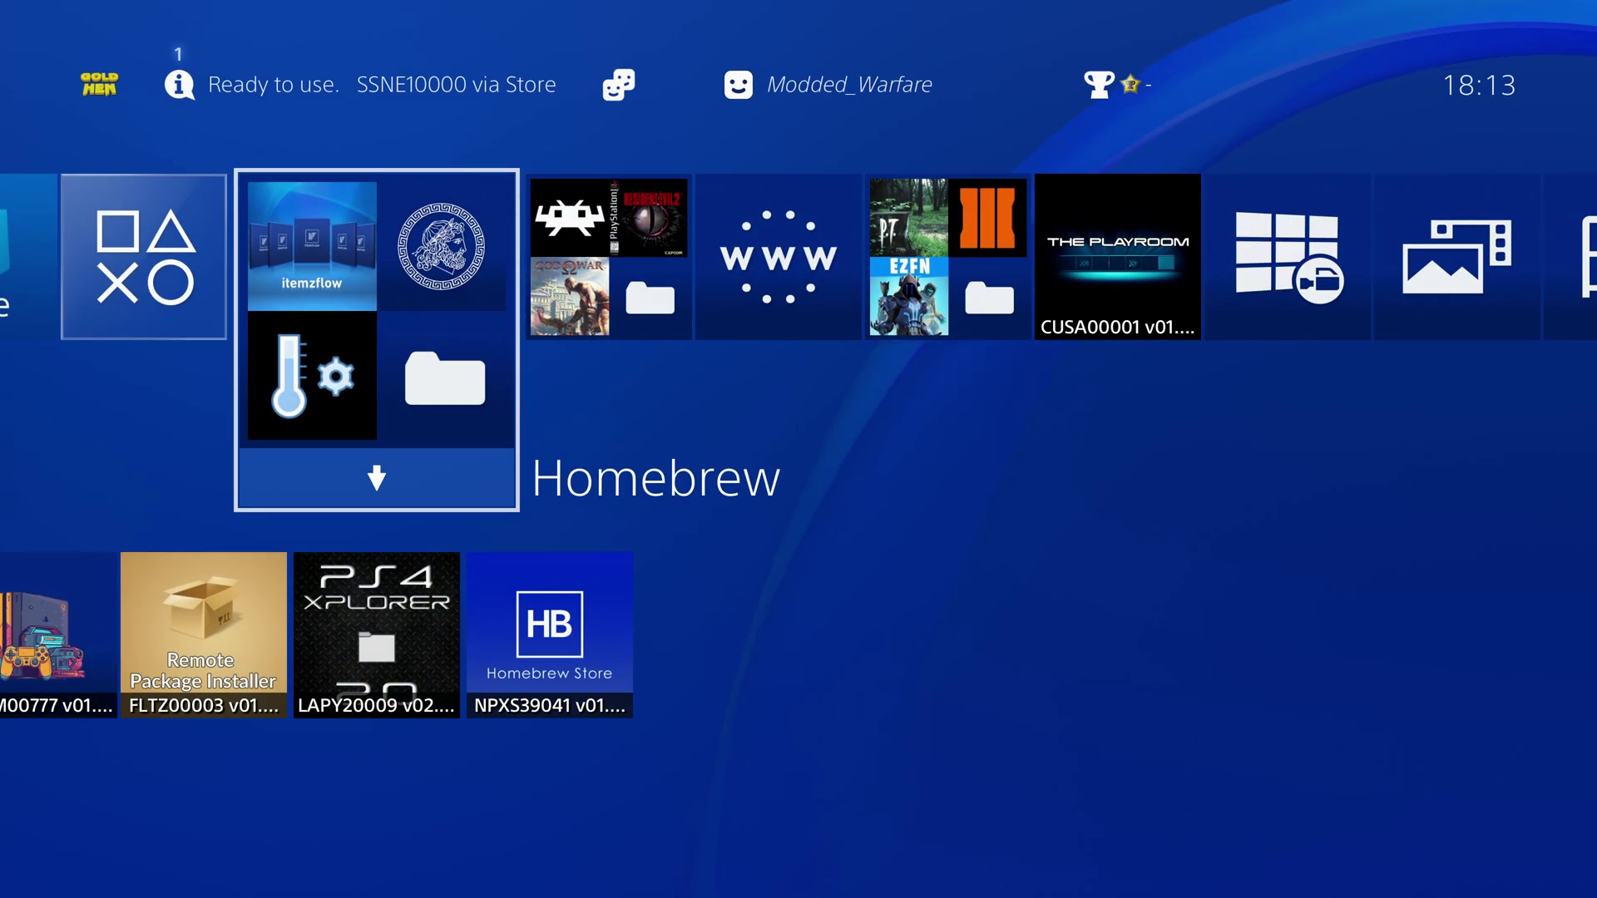
{"action": "key", "text": "Right"}
{"action": "key", "text": "Return"}
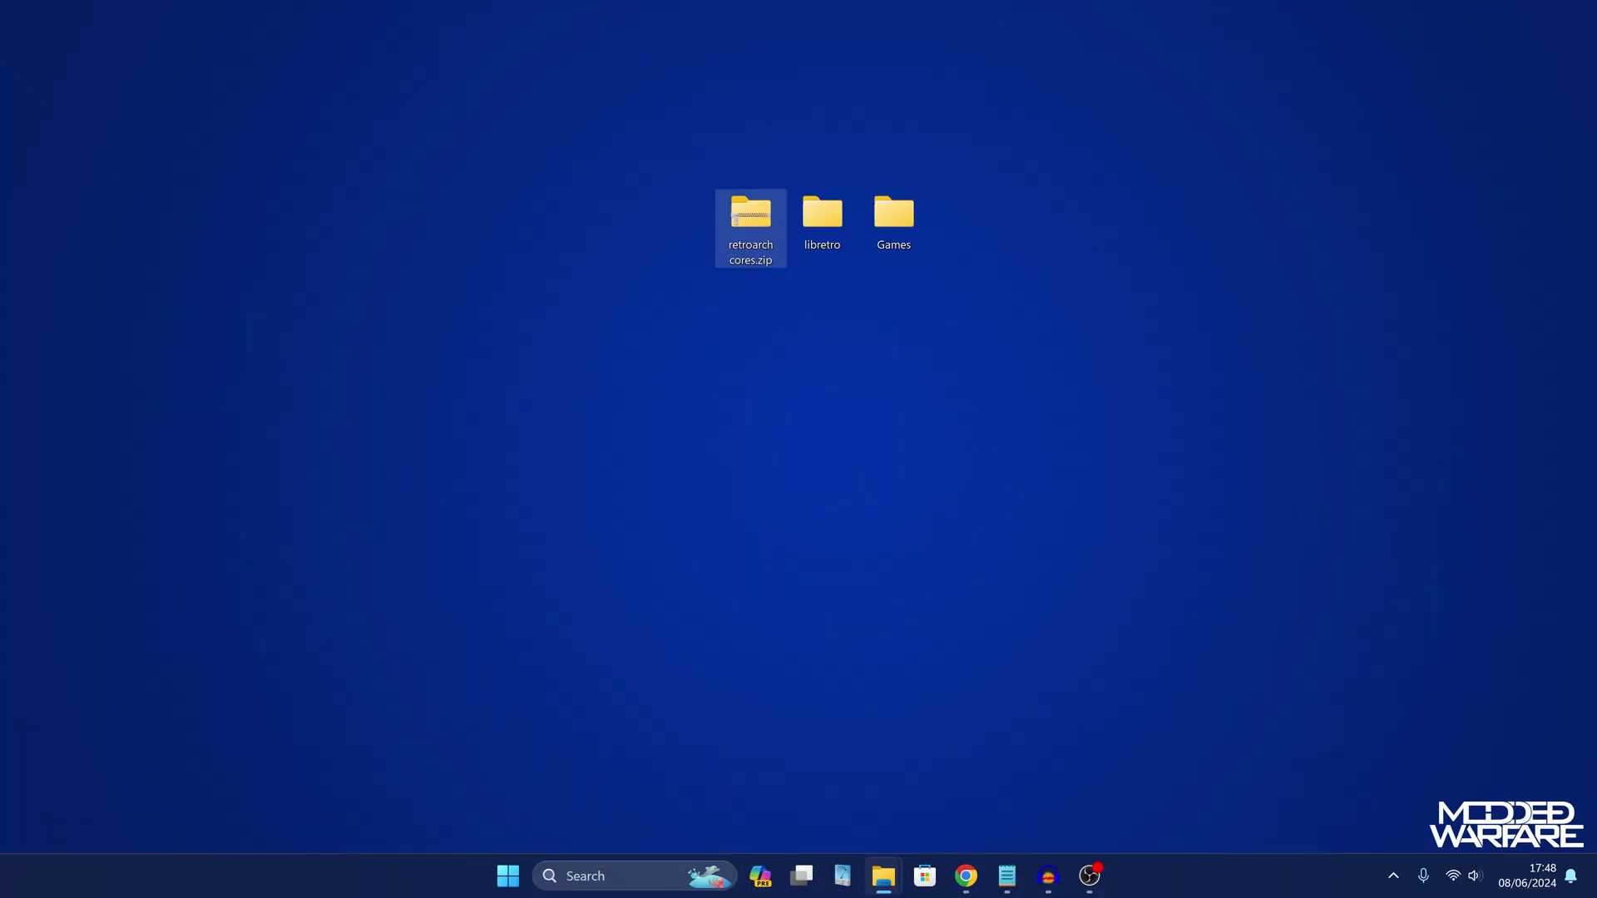
- On the Windows desktop, open retroarch cores.zip, examine its retroarch/cores folder and return to the archive's root
{"action": "key", "text": "Return"}
{"action": "double_click", "coordinate": [822, 261]}
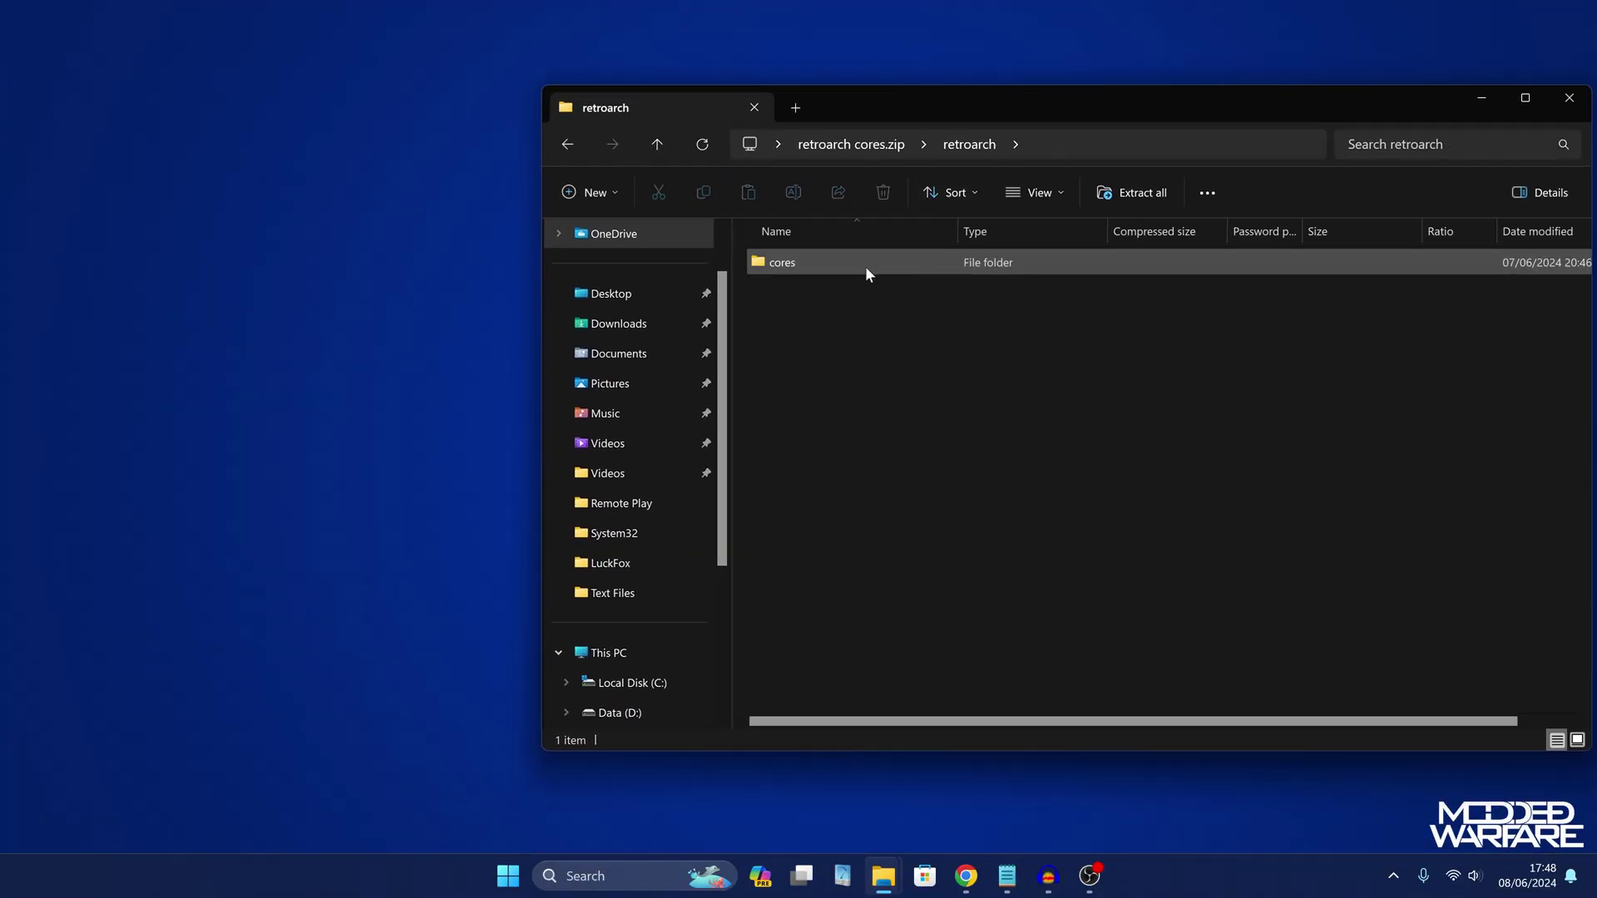
{"action": "double_click", "coordinate": [866, 266]}
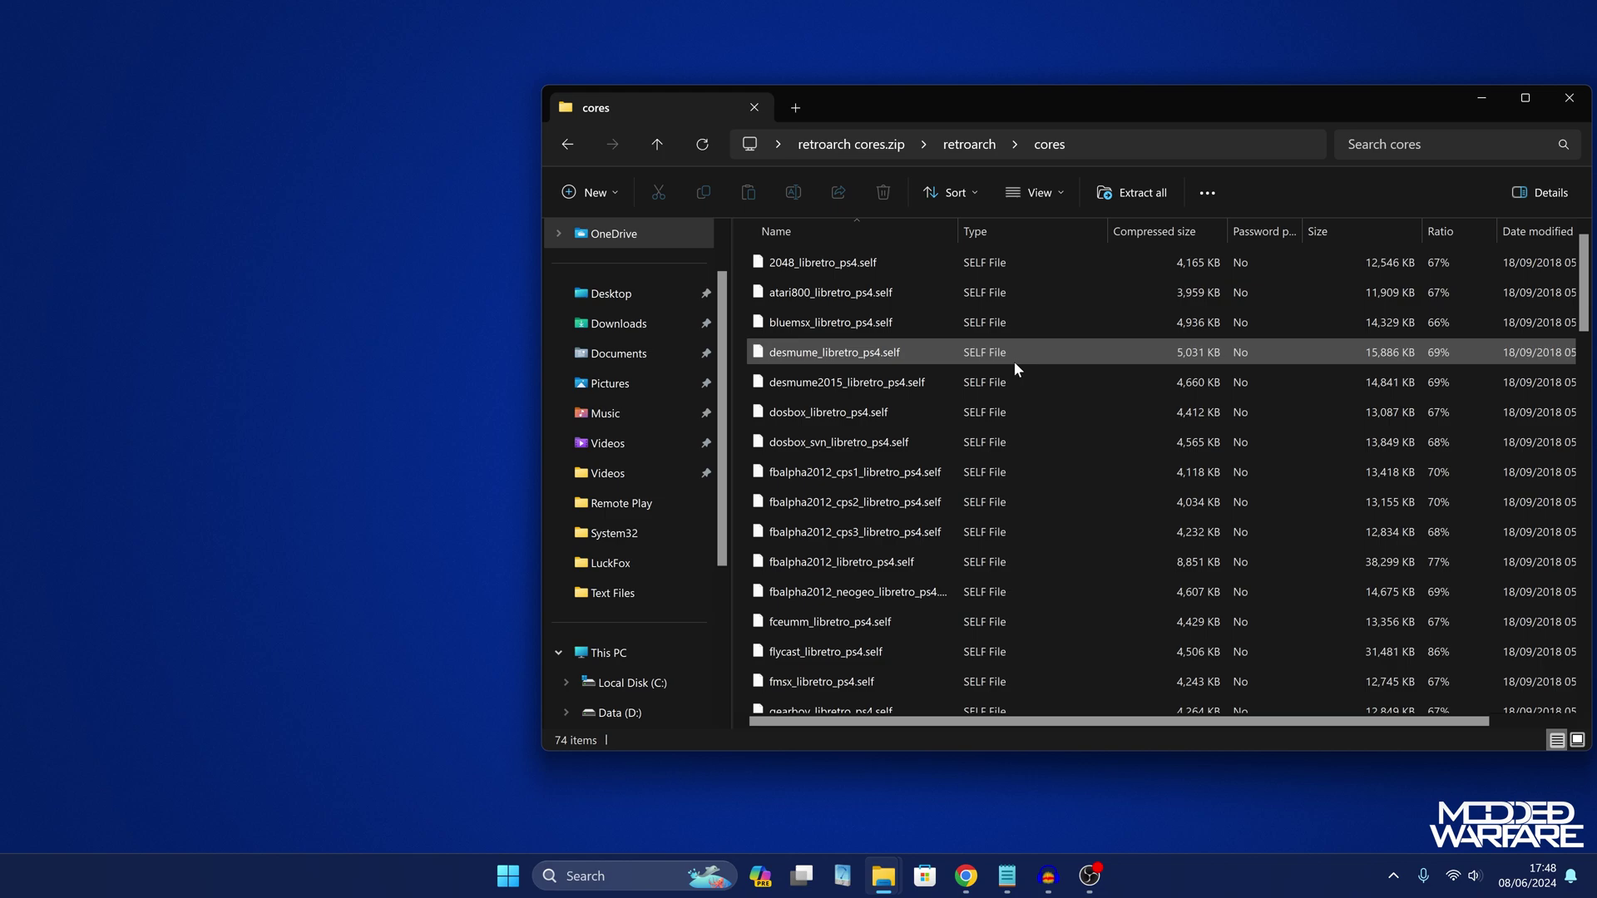
{"action": "key", "text": "alt+Up"}
{"action": "key", "text": "alt+Up"}
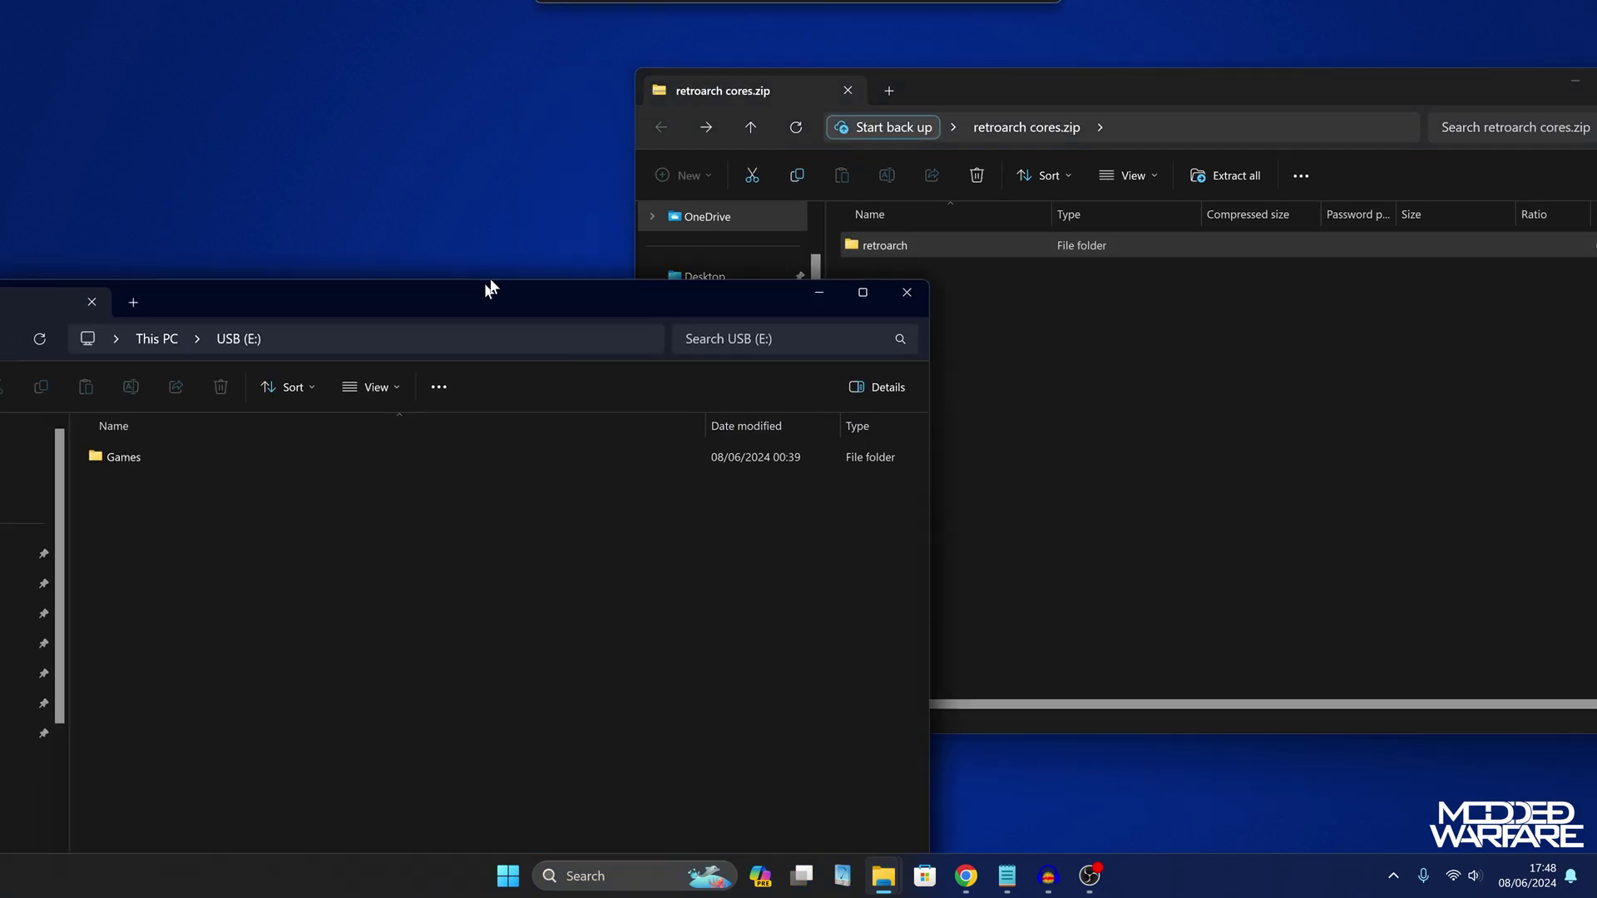
- Arrange the two Explorer windows and copy the retroarch folder from the archive to the root of USB (E:)
{"action": "left_click_drag", "start_coordinate": [489, 286], "coordinate": [623, 217]}
{"action": "left_click_drag", "start_coordinate": [1022, 133], "coordinate": [1057, 130]}
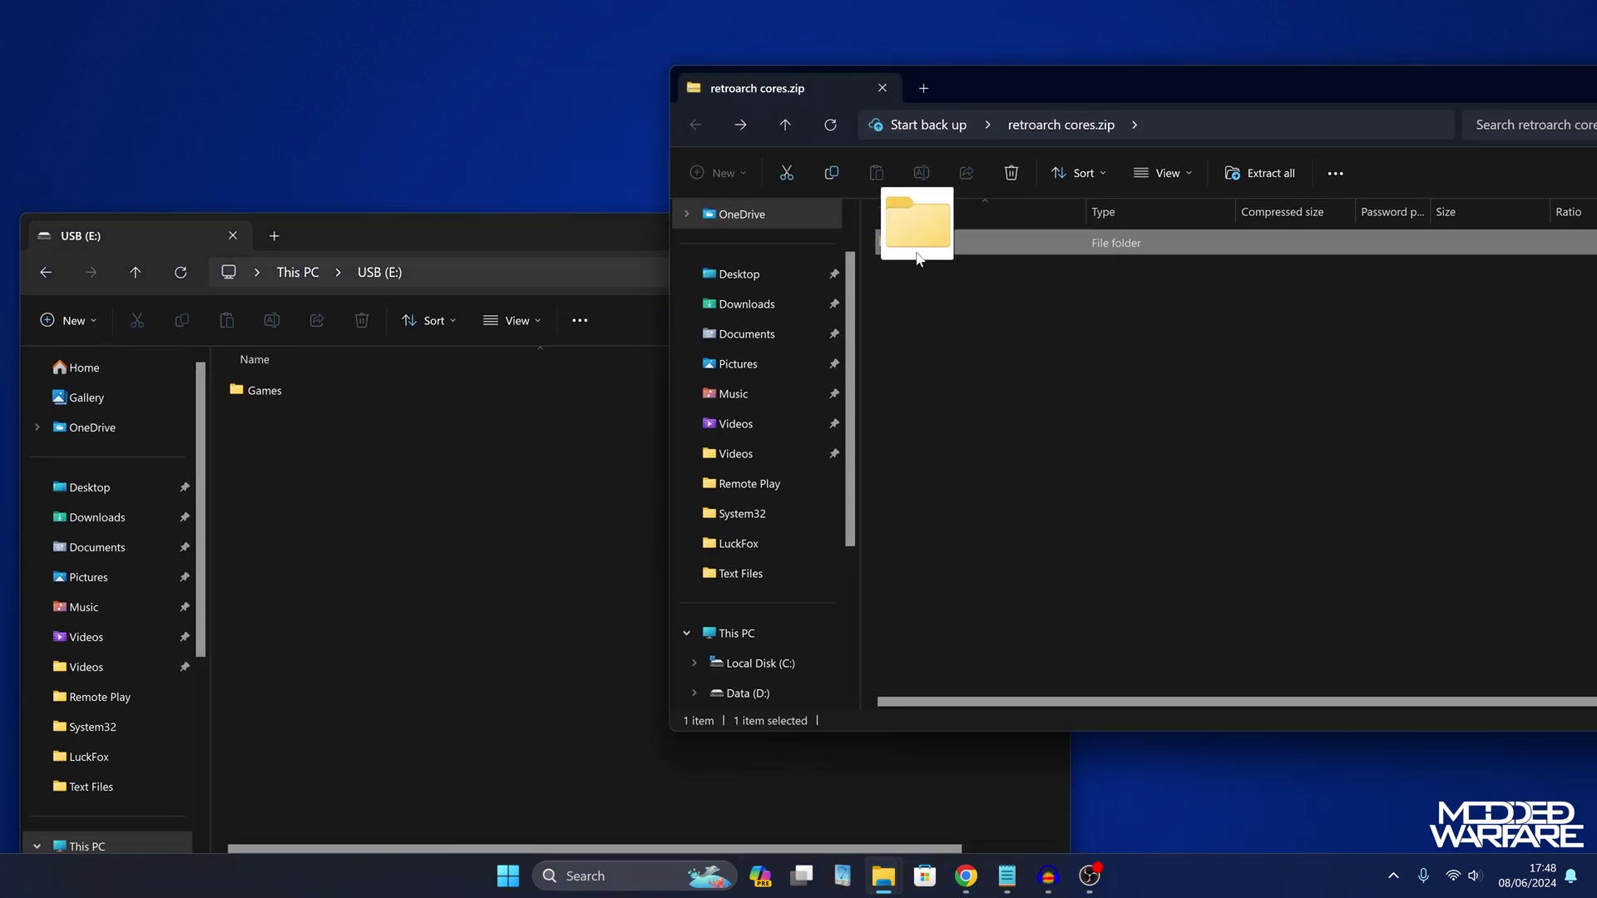
{"action": "left_click_drag", "start_coordinate": [919, 259], "coordinate": [441, 541]}
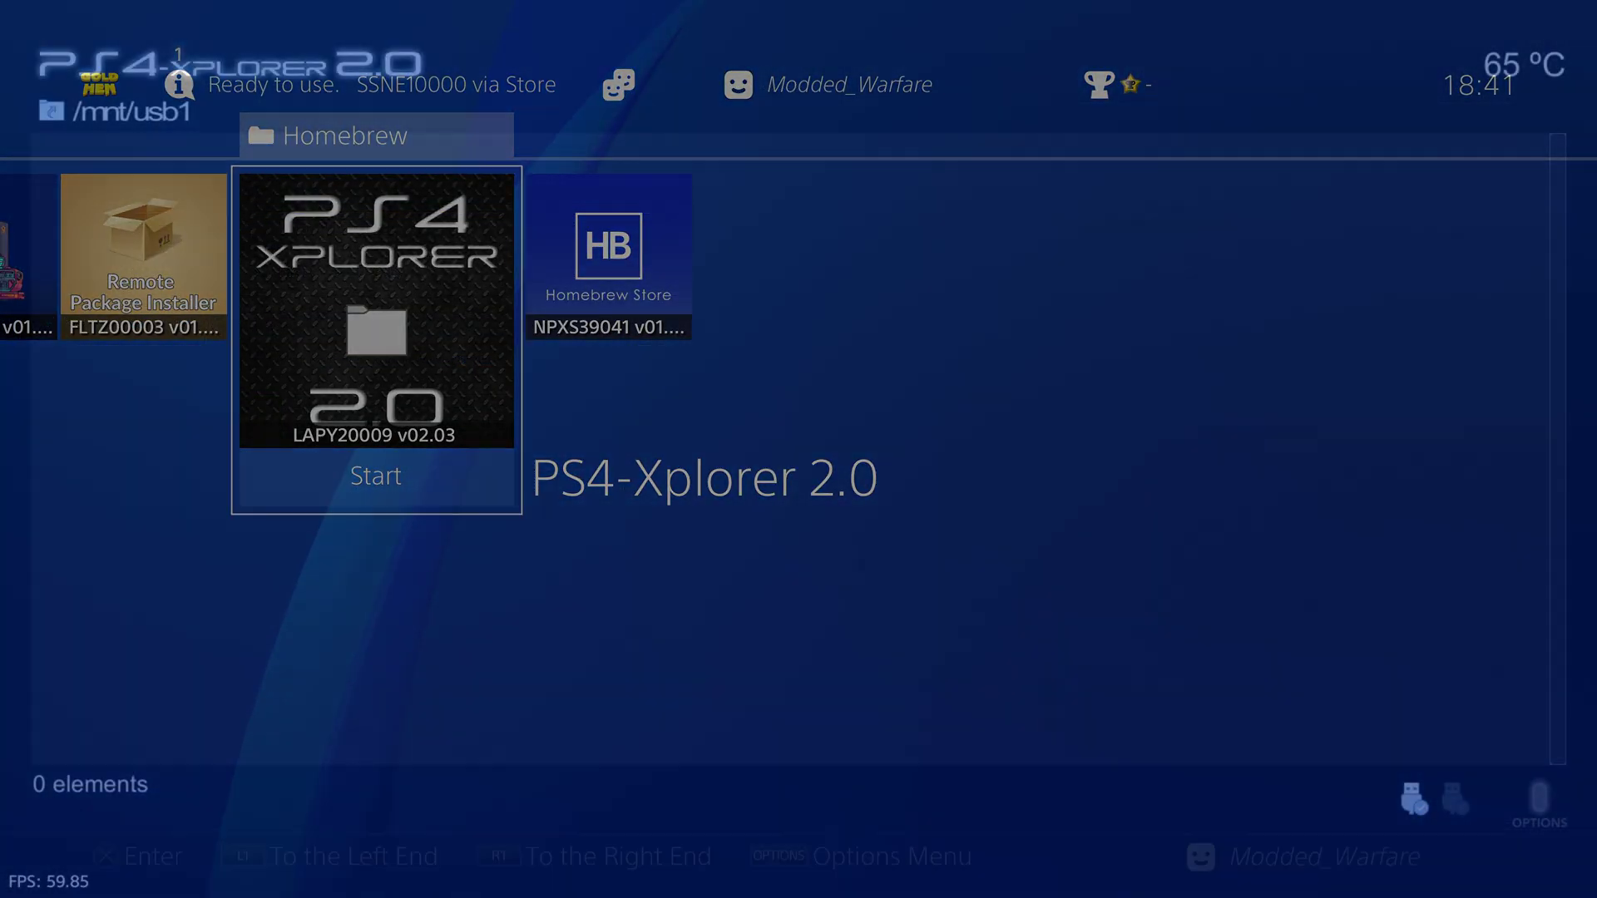
- Switch to PS4-Xplorer 2.0 on the PS4 and select the retroarch folder in /mnt/usb0
{"action": "key", "text": "Down"}
{"action": "key", "text": "Down"}
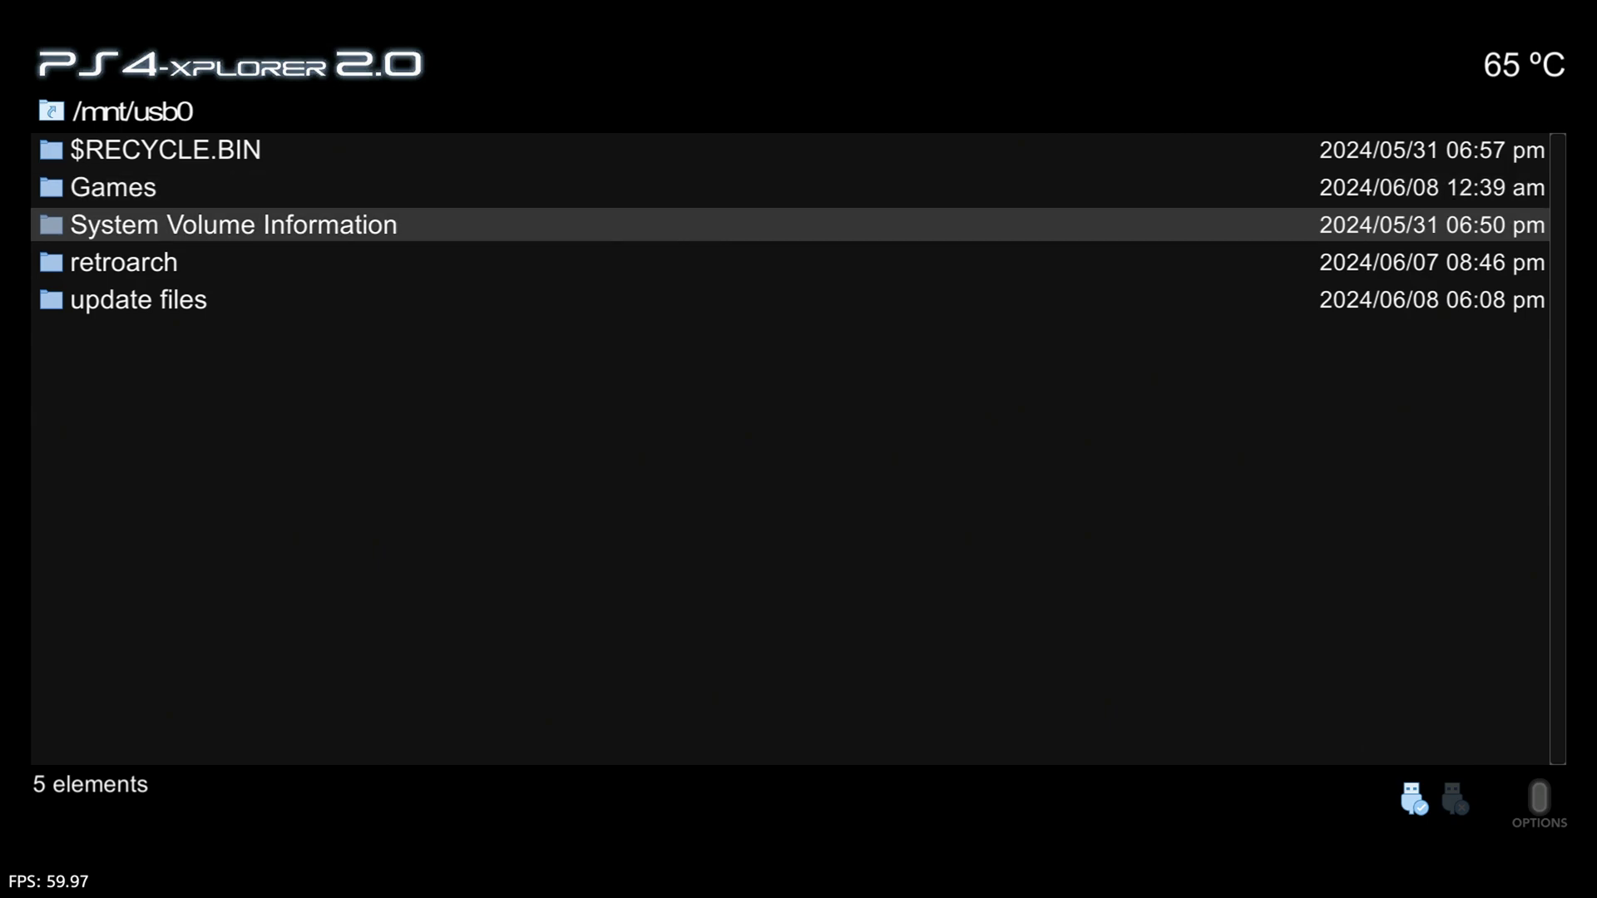
{"action": "key", "text": "Up"}
{"action": "key", "text": "Down"}
{"action": "key", "text": "Down"}
{"action": "key", "text": "Up"}
{"action": "key", "text": "Down"}
{"action": "key", "text": "Up"}
{"action": "key", "text": "Down"}
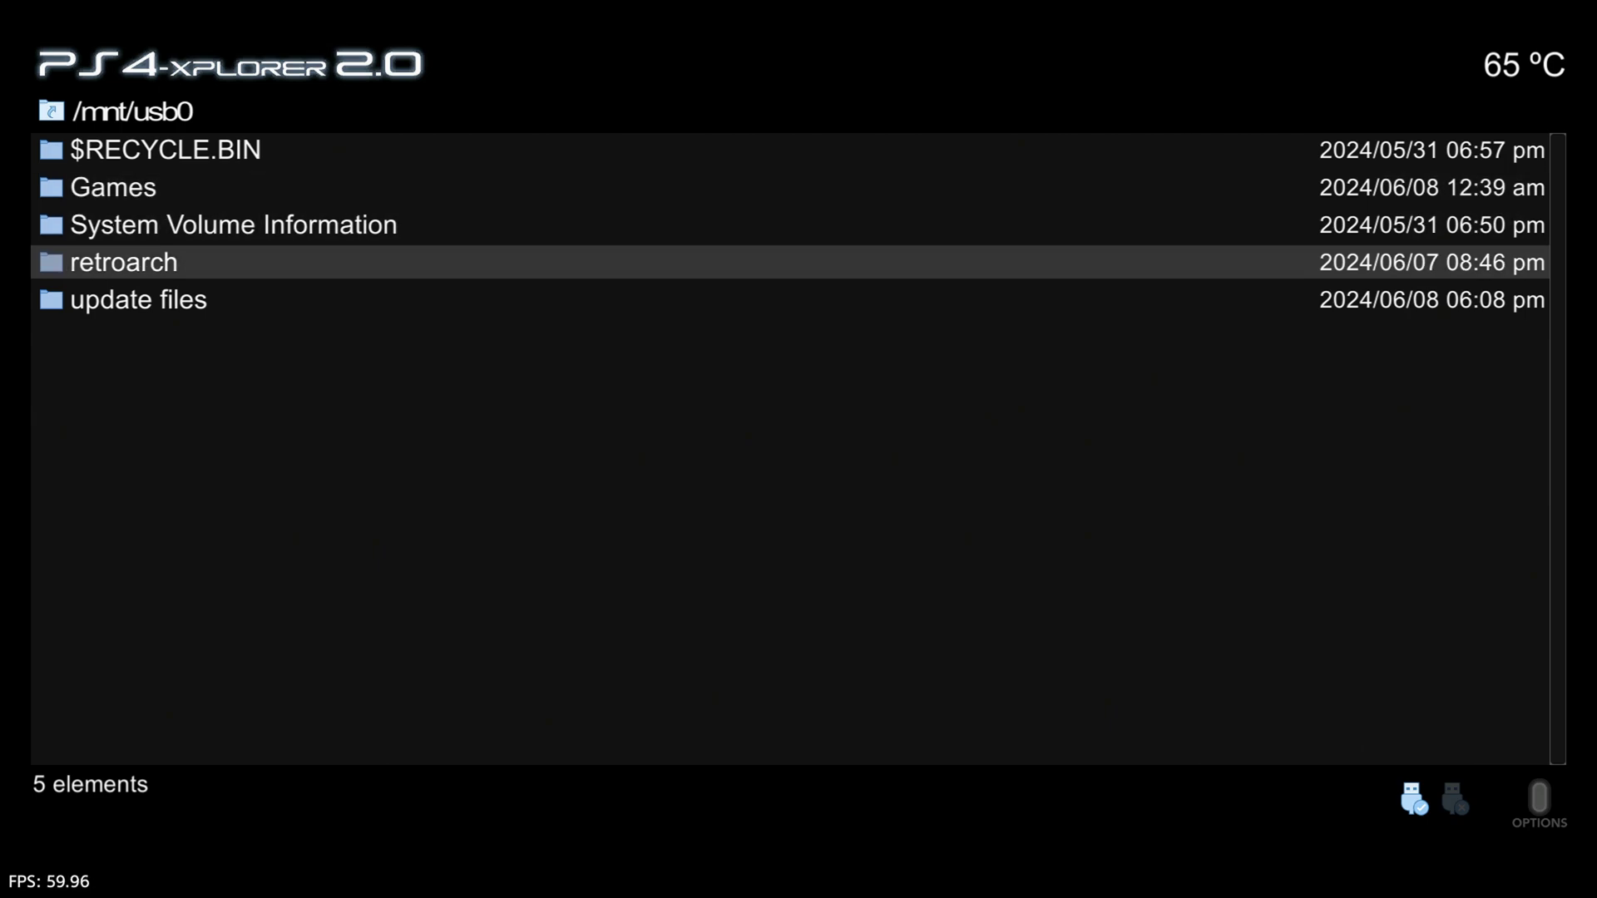
- Examine the contents of the retroarch folder and its cores subfolder, then return to /mnt/usb0
{"action": "key", "text": "Return"}
{"action": "key", "text": "Return"}
{"action": "key", "text": "Down"}
{"action": "key", "text": "Up"}
{"action": "key", "text": "BackSpace"}
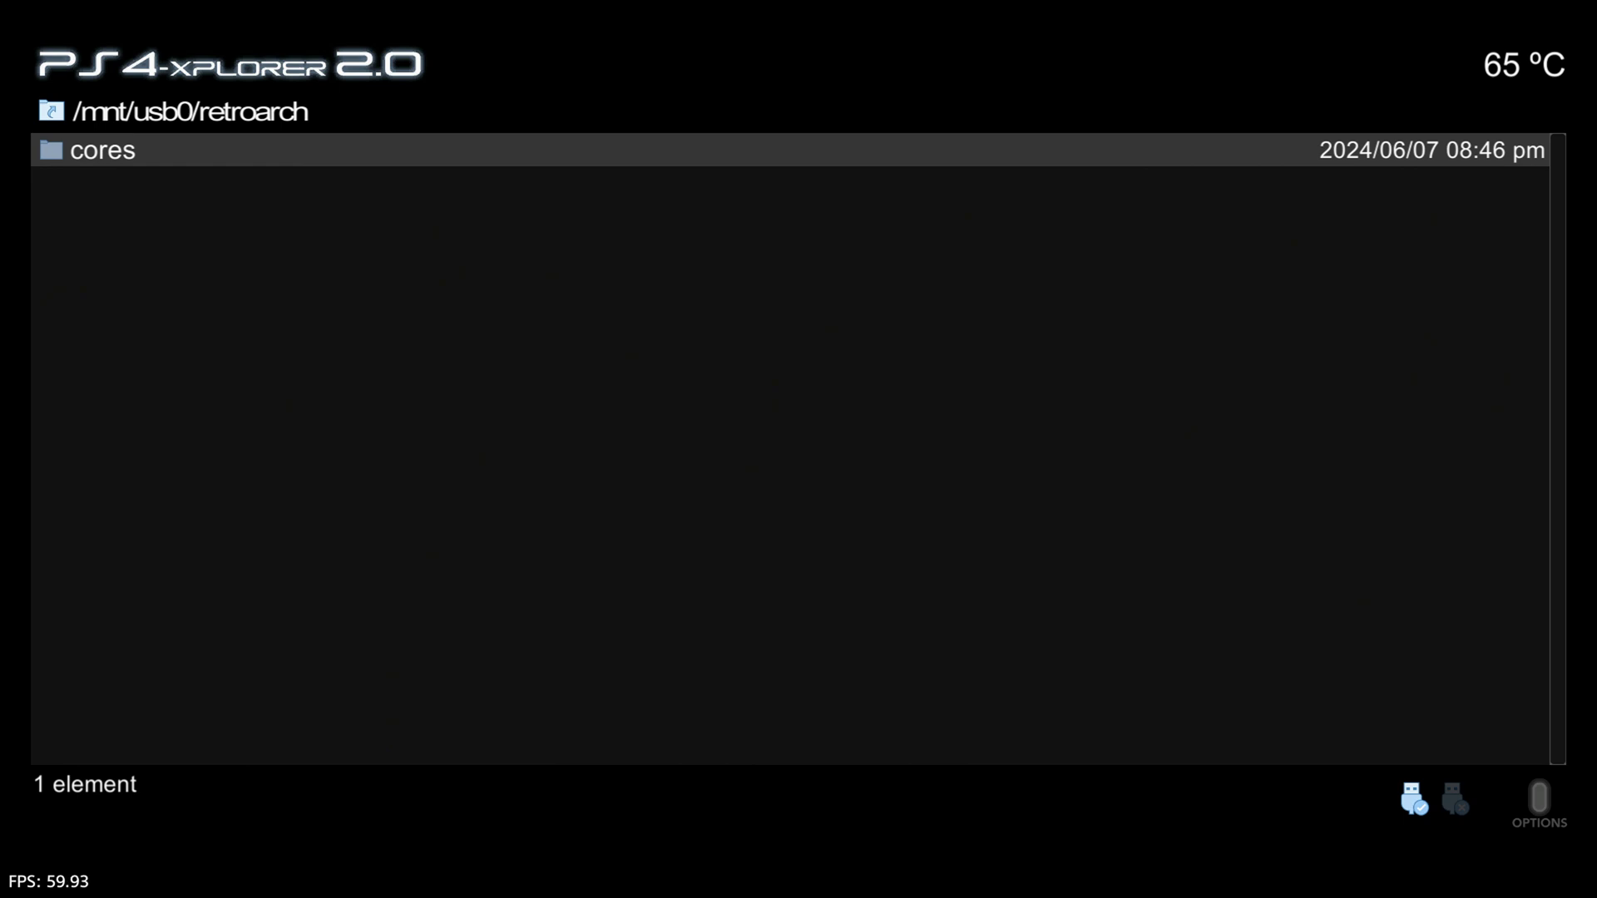
{"action": "key", "text": "BackSpace"}
{"action": "key", "text": "Down"}
{"action": "key", "text": "Up"}
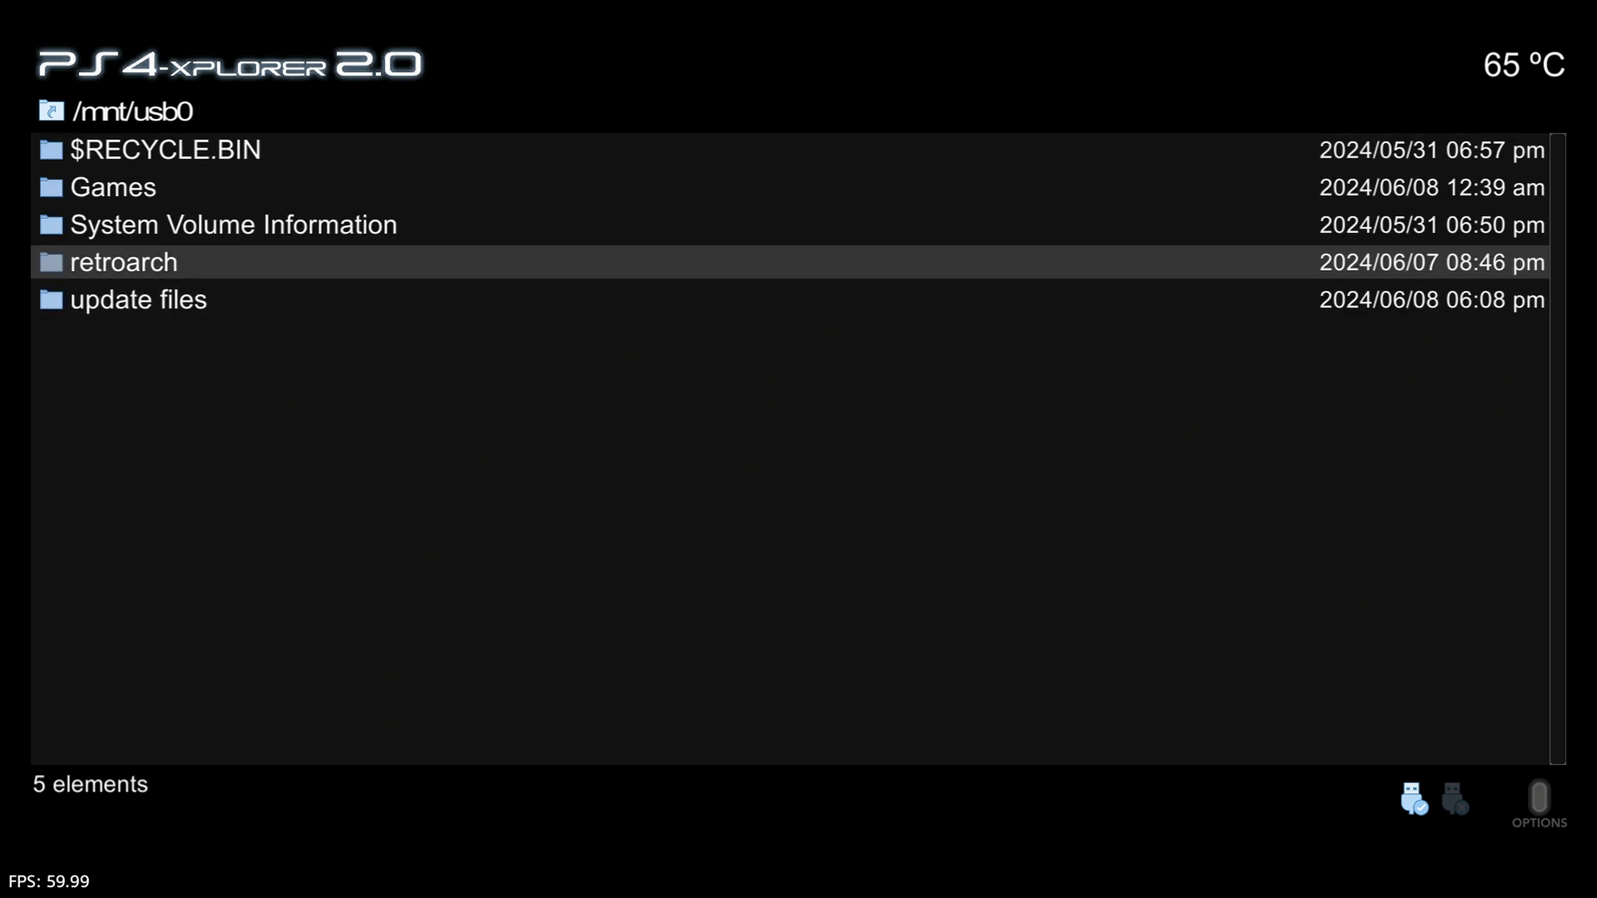
- Copy the retroarch folder from /mnt/usb0
{"action": "key", "text": "Menu"}
{"action": "key", "text": "Down"}
{"action": "key", "text": "Down"}
{"action": "key", "text": "Down"}
{"action": "key", "text": "Down"}
{"action": "key", "text": "Return"}
- Go up to the root of the PS4 file system and open the /data/self folder
{"action": "key", "text": "BackSpace"}
{"action": "key", "text": "BackSpace"}
{"action": "key", "text": "Down"}
{"action": "key", "text": "Down"}
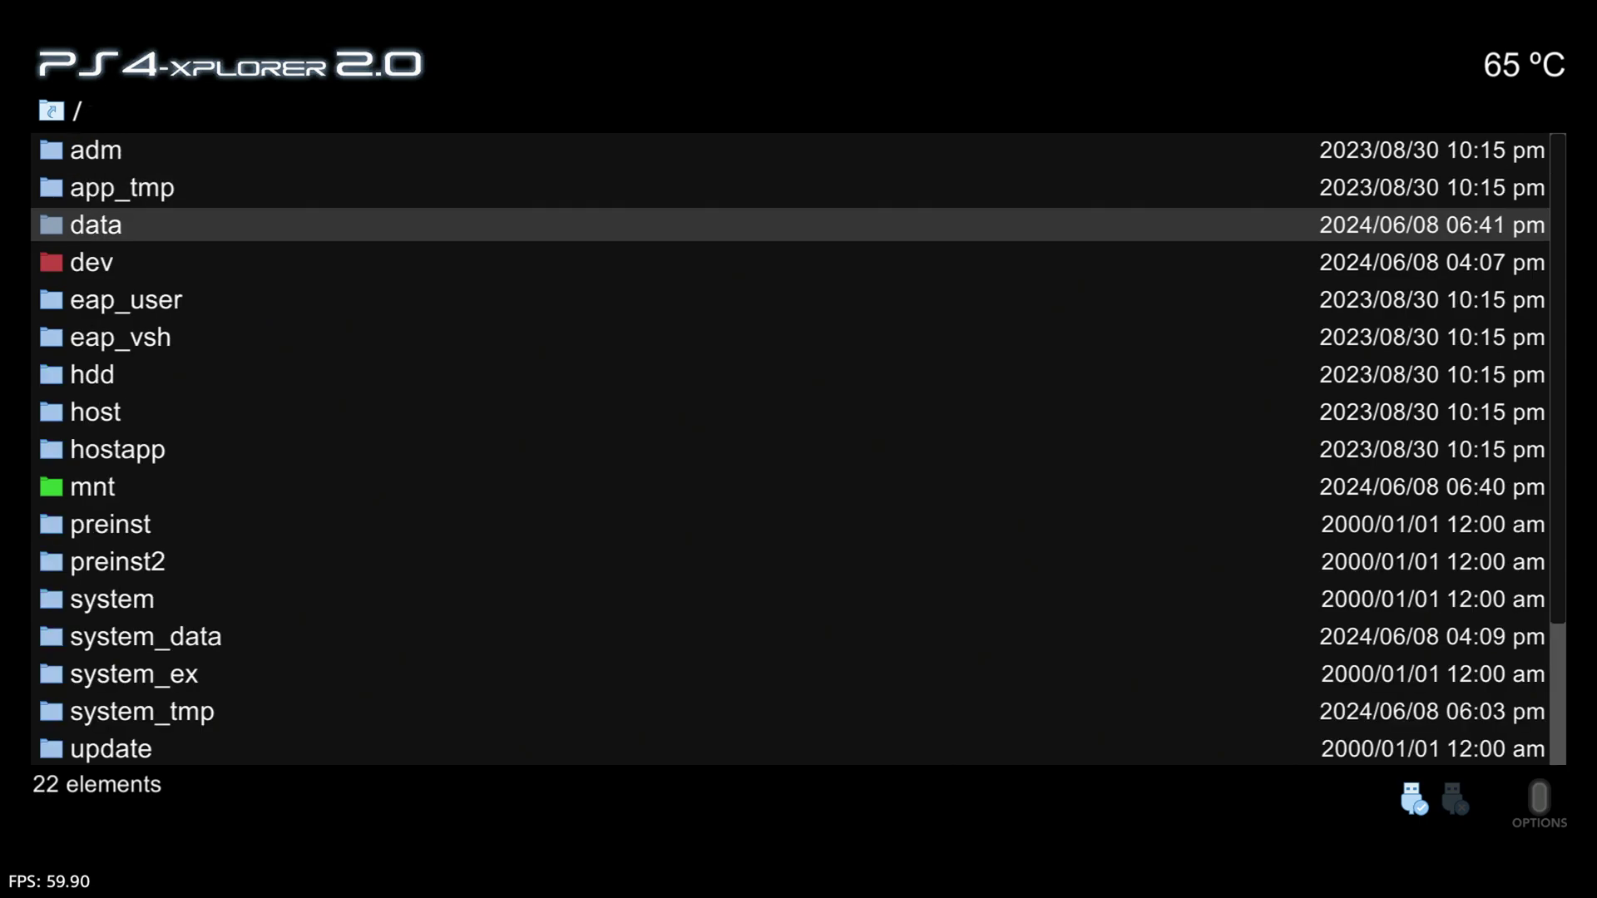
{"action": "key", "text": "Return"}
{"action": "key", "text": "Down"}
{"action": "key", "text": "Down"}
{"action": "key", "text": "Down"}
{"action": "key", "text": "Down"}
{"action": "key", "text": "Down"}
{"action": "key", "text": "Down"}
{"action": "key", "text": "Down"}
{"action": "key", "text": "Down"}
{"action": "key", "text": "Down"}
{"action": "key", "text": "Down"}
{"action": "key", "text": "Down"}
{"action": "key", "text": "Down"}
{"action": "key", "text": "Down"}
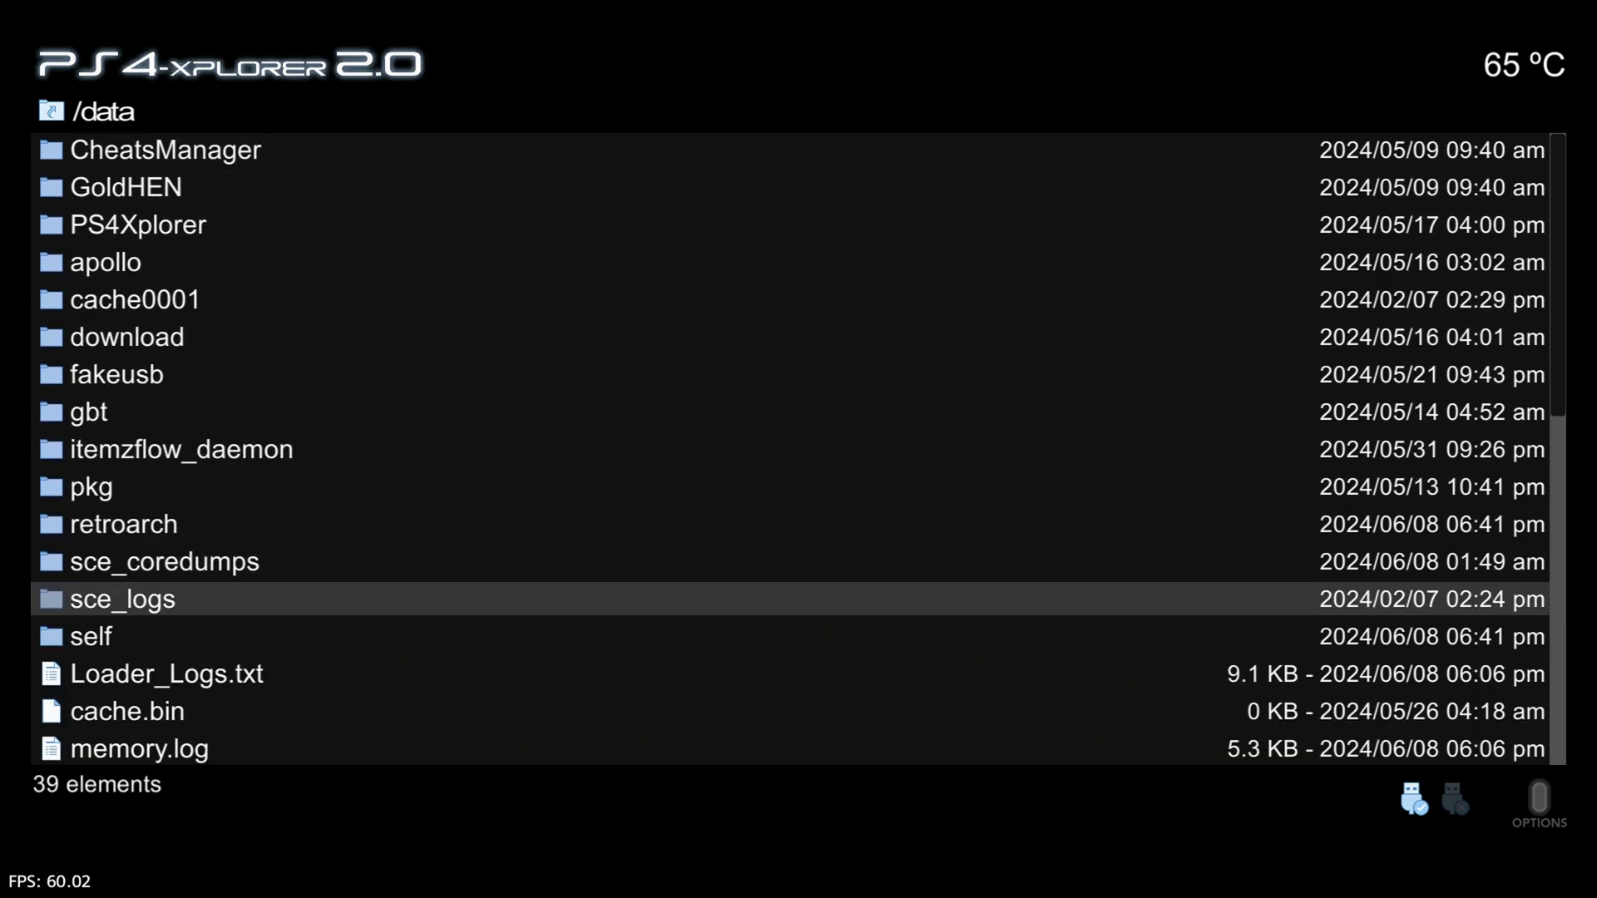
{"action": "key", "text": "Return"}
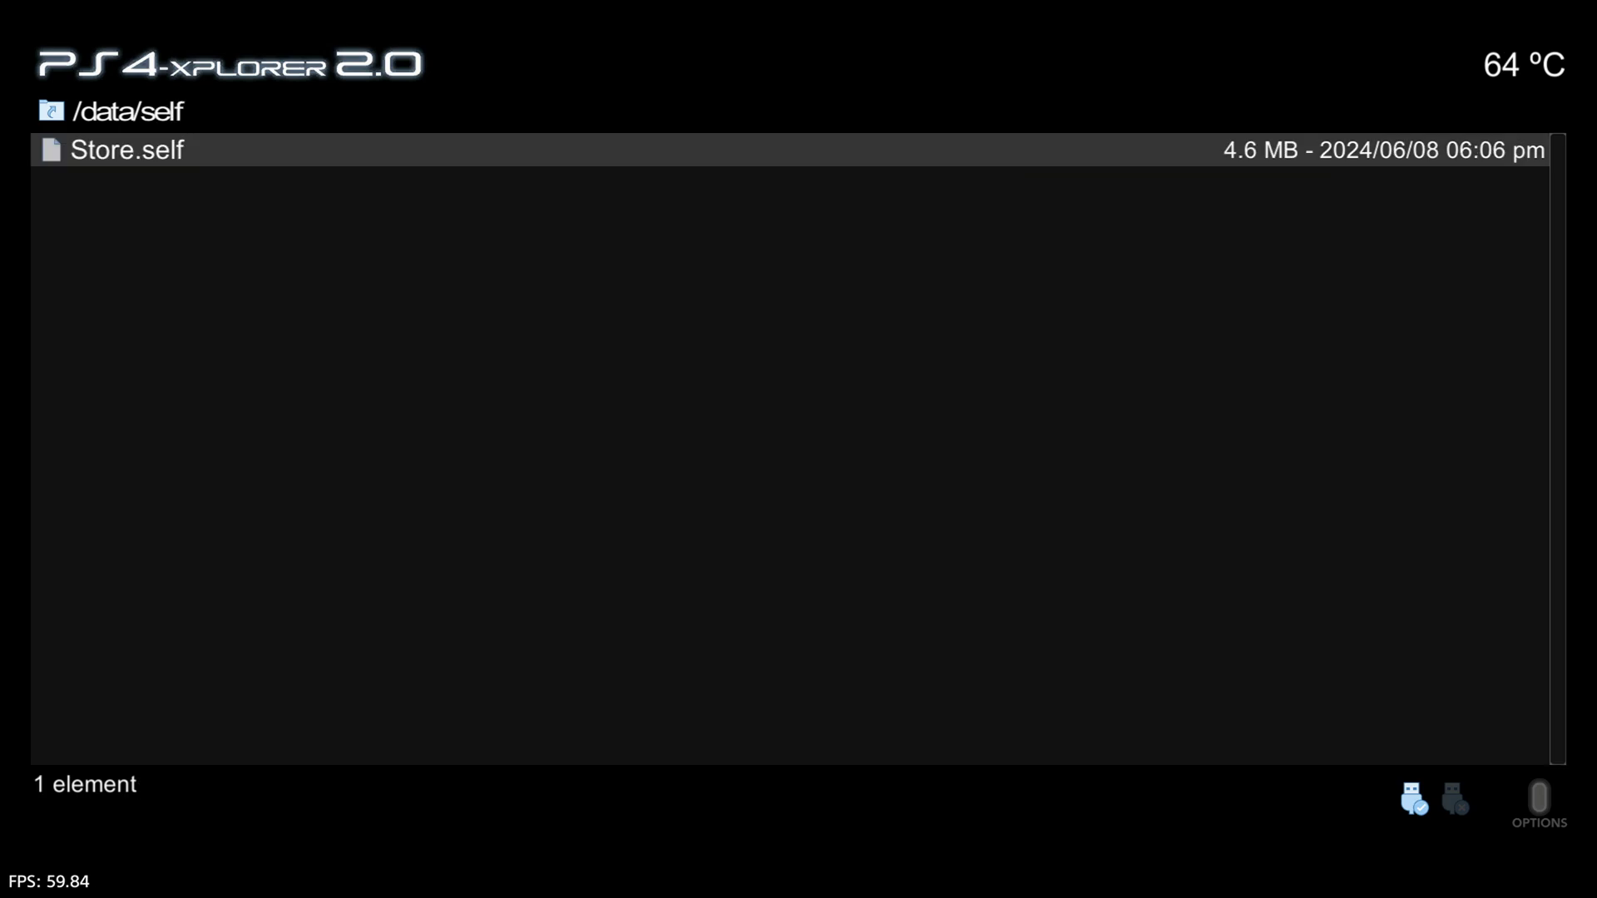
- Paste the copied retroarch folder into /data/self
{"action": "key", "text": "Menu"}
{"action": "key", "text": "Down"}
{"action": "key", "text": "Down"}
{"action": "key", "text": "Down"}
{"action": "key", "text": "Down"}
{"action": "key", "text": "Down"}
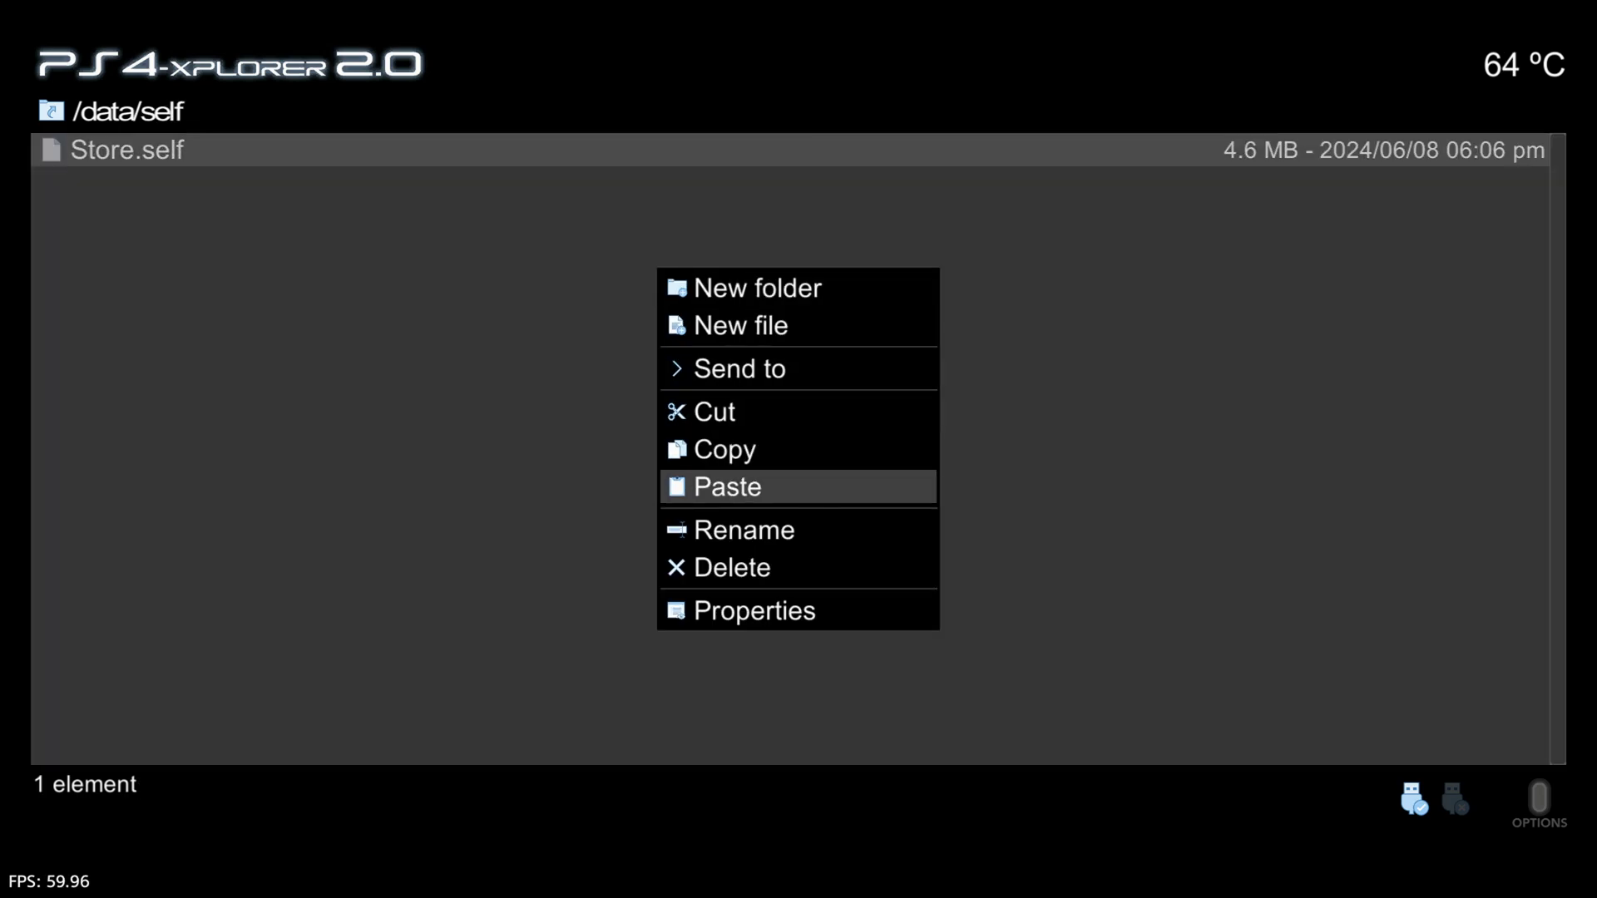
{"action": "key", "text": "Return"}
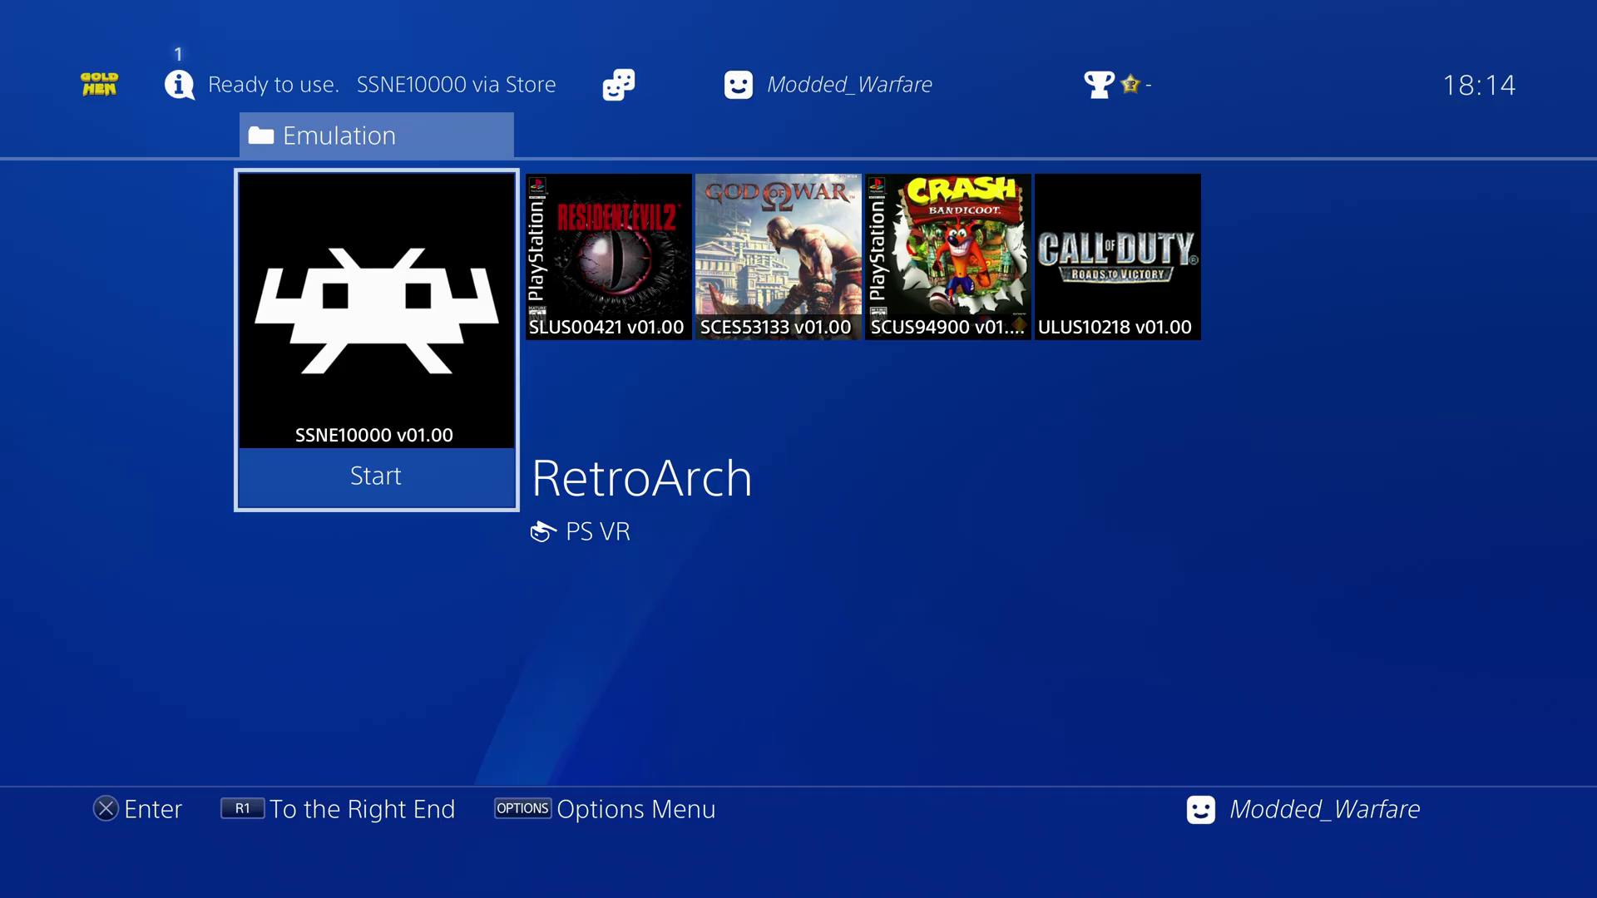
- Start RetroArch from the Emulation folder and open its Load Core list
{"action": "key", "text": "Return"}
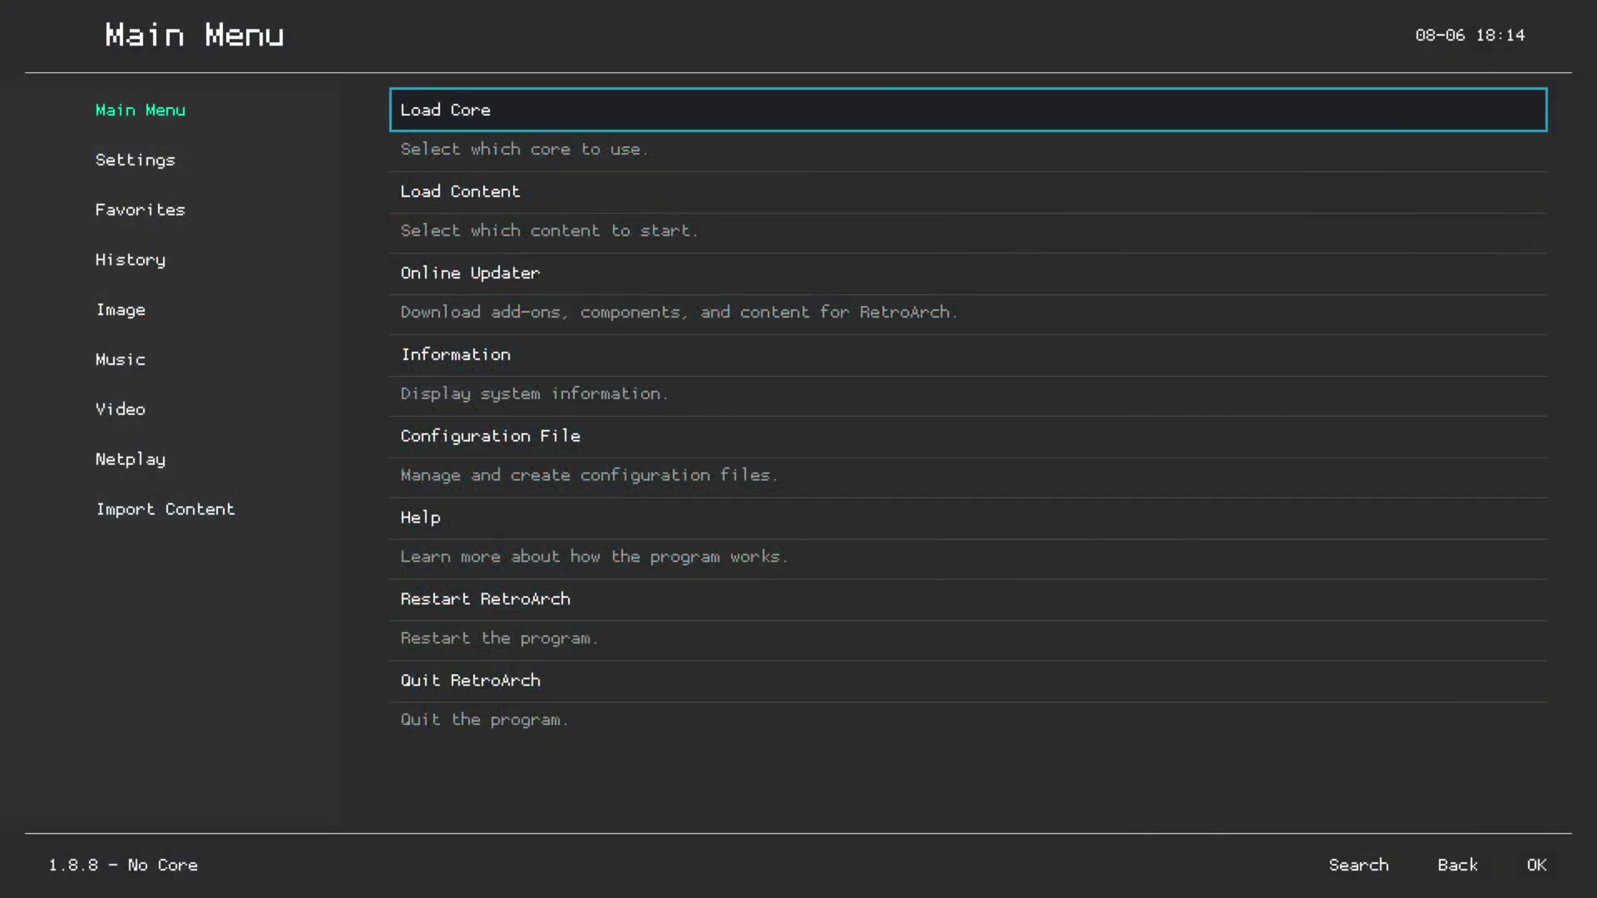
{"action": "key", "text": "Down"}
{"action": "key", "text": "Up"}
{"action": "key", "text": "Down"}
{"action": "key", "text": "Up"}
{"action": "key", "text": "Down"}
{"action": "key", "text": "Up"}
{"action": "key", "text": "Return"}
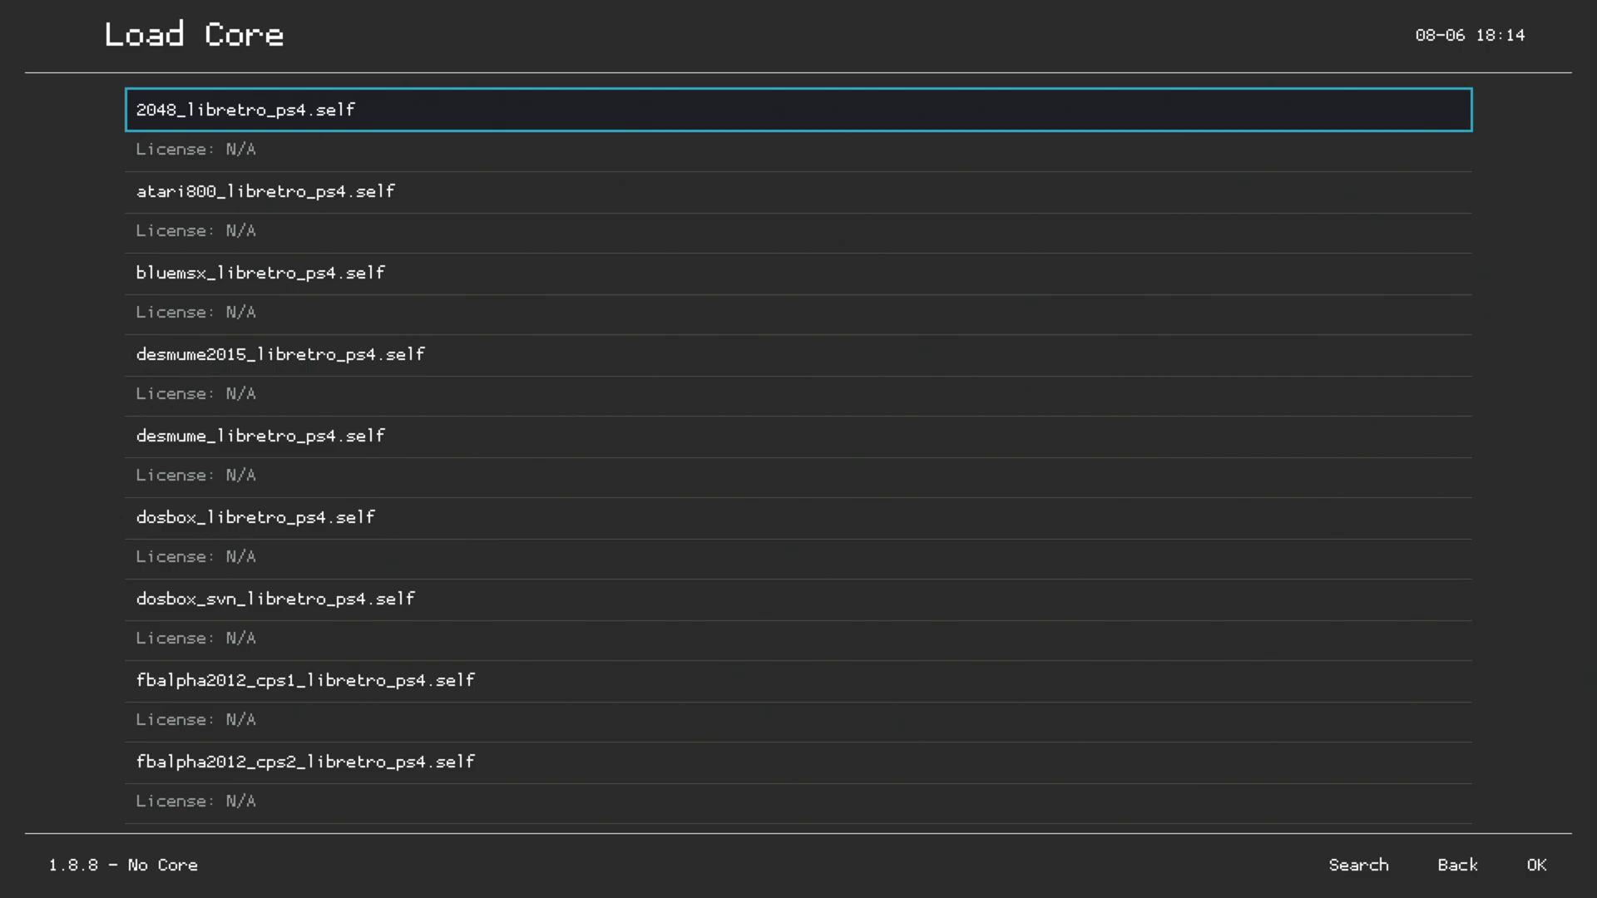
- Look through the installed cores in the Load Core list and return to the main menu
{"action": "key", "text": "BackSpace"}
{"action": "key", "text": "Return"}
{"action": "key", "text": "Down"}
{"action": "key", "text": "Down"}
{"action": "key", "text": "Down"}
{"action": "key", "text": "Down"}
{"action": "key", "text": "Down"}
{"action": "key", "text": "Down"}
{"action": "key", "text": "Down"}
{"action": "key", "text": "Down"}
{"action": "key", "text": "Down"}
{"action": "key", "text": "Down"}
{"action": "key", "text": "Down"}
{"action": "key", "text": "BackSpace"}
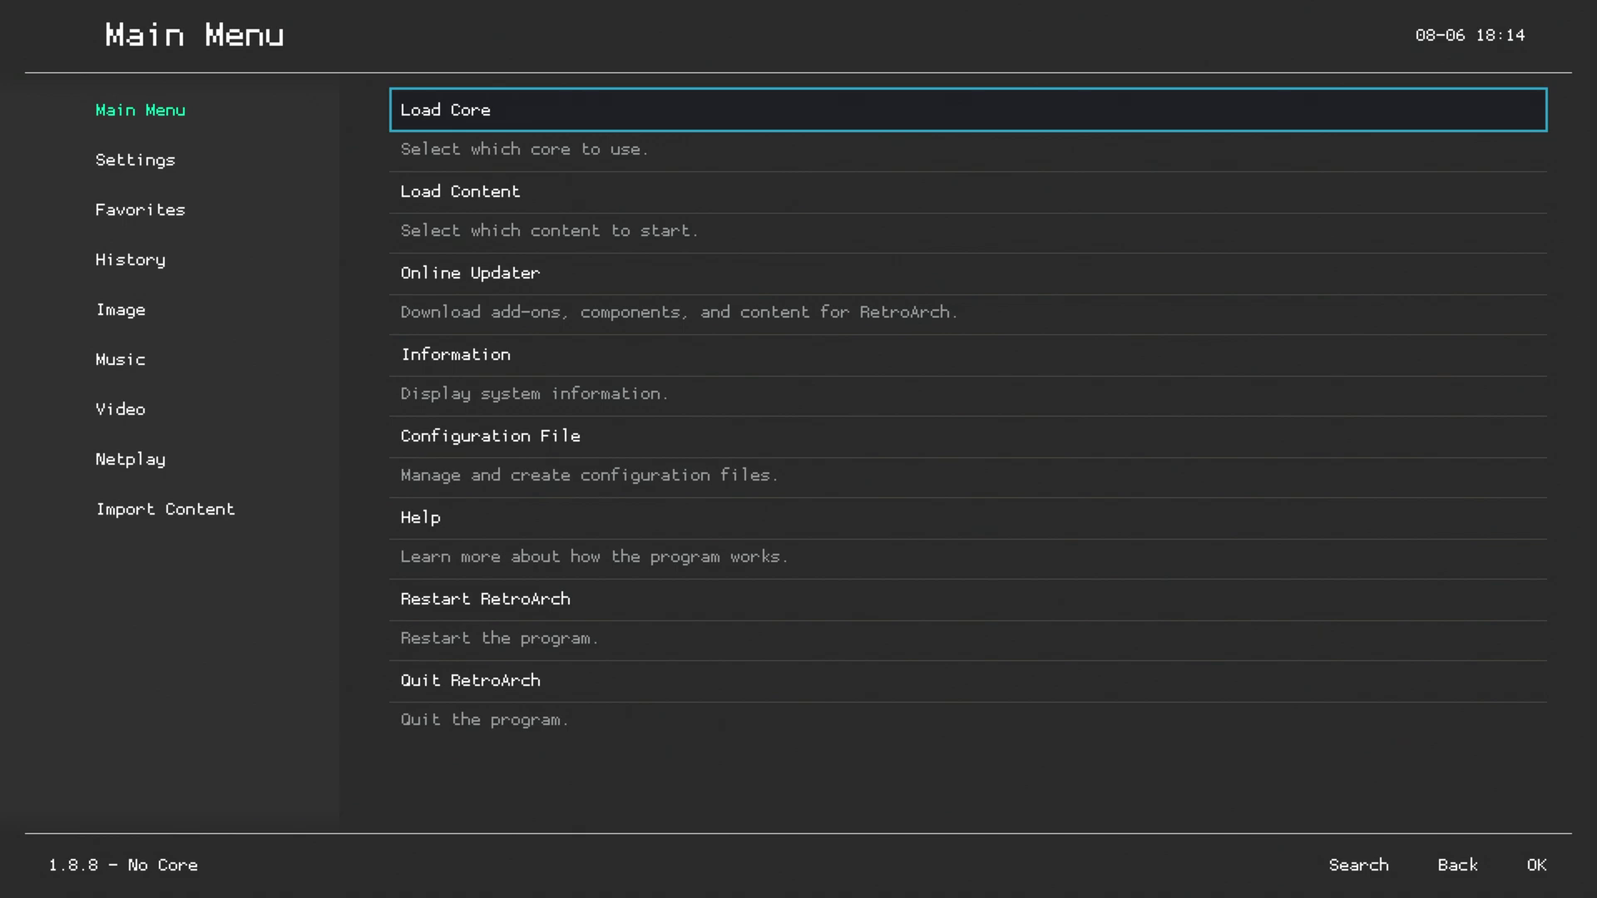
- Open the Input settings of RetroArch
{"action": "key", "text": "Left"}
{"action": "key", "text": "Right"}
{"action": "key", "text": "Left"}
{"action": "key", "text": "Down"}
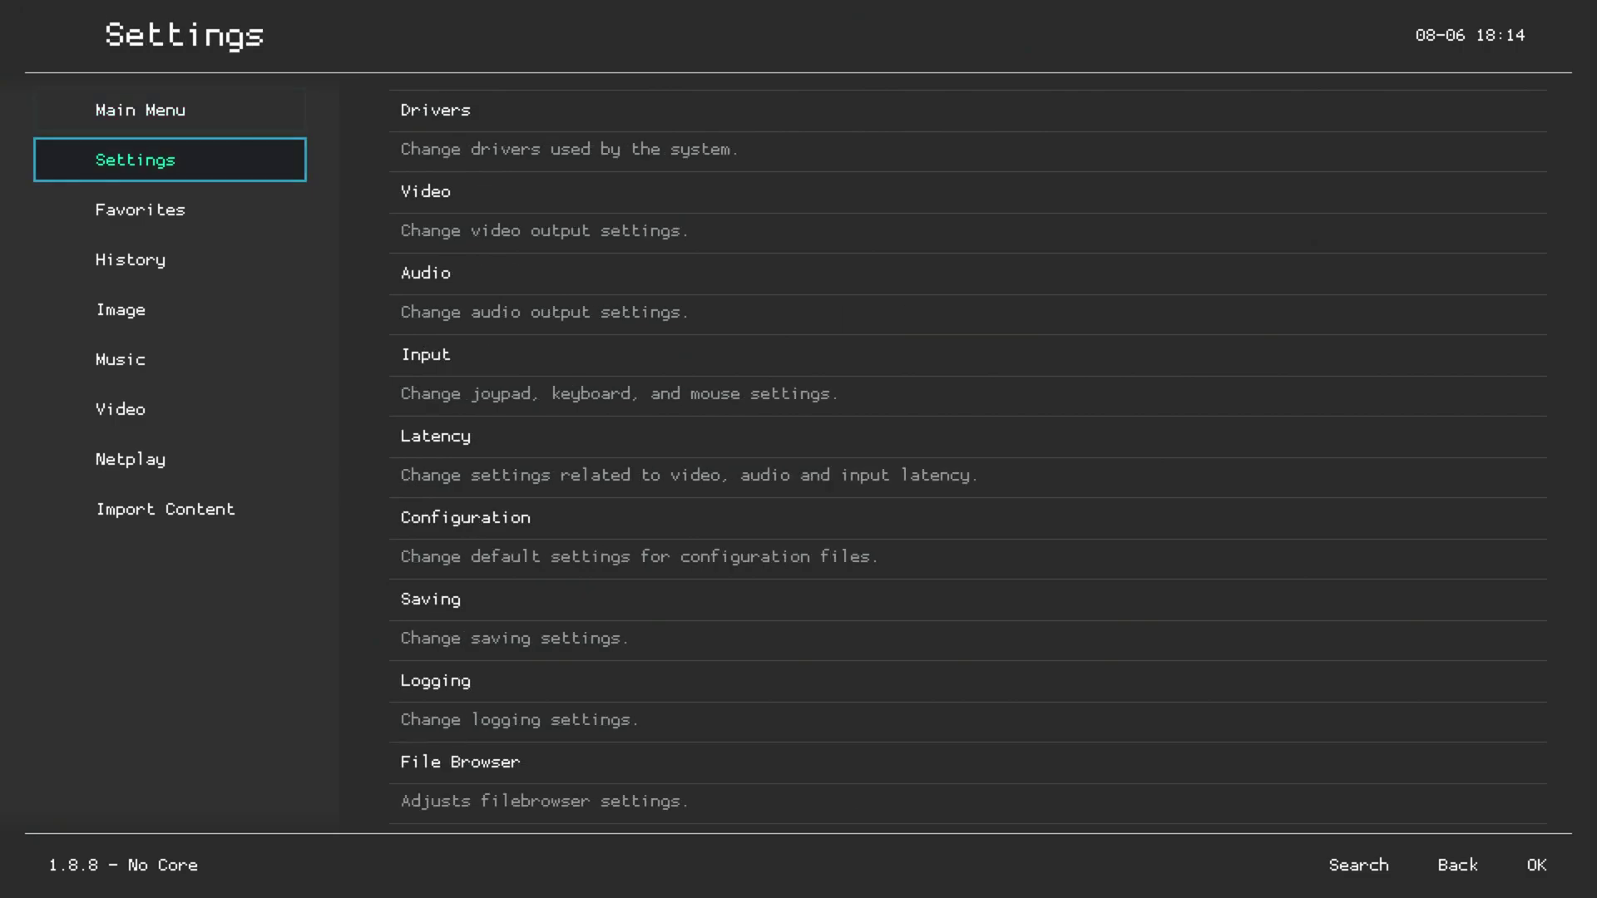
{"action": "key", "text": "Right"}
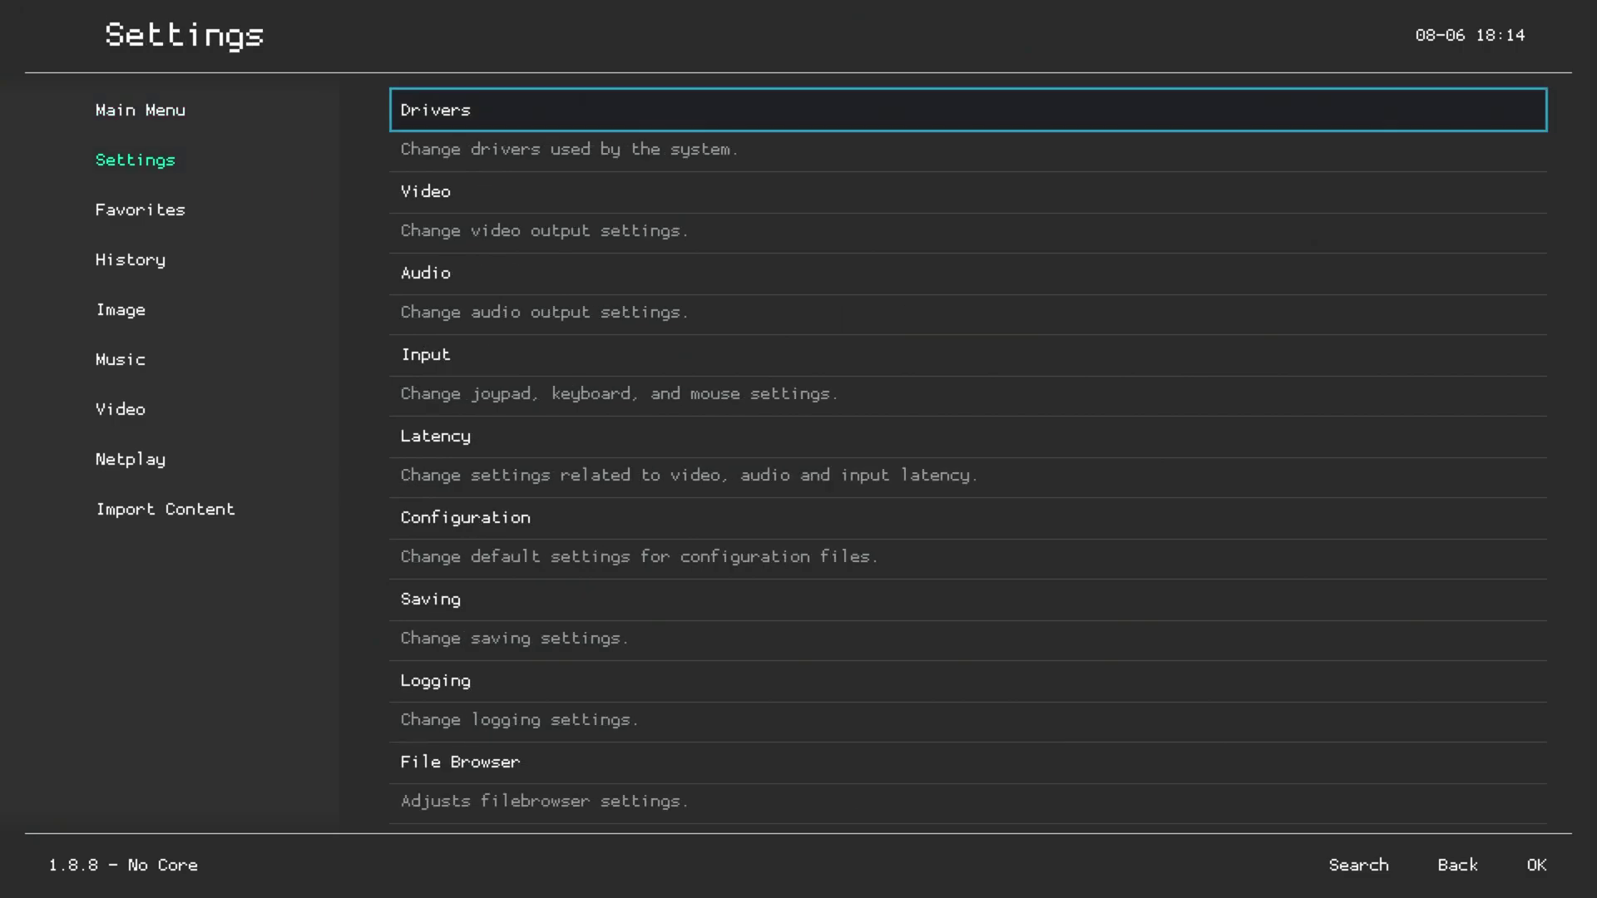
{"action": "key", "text": "Down"}
{"action": "key", "text": "Down"}
{"action": "key", "text": "Down"}
{"action": "key", "text": "Return"}
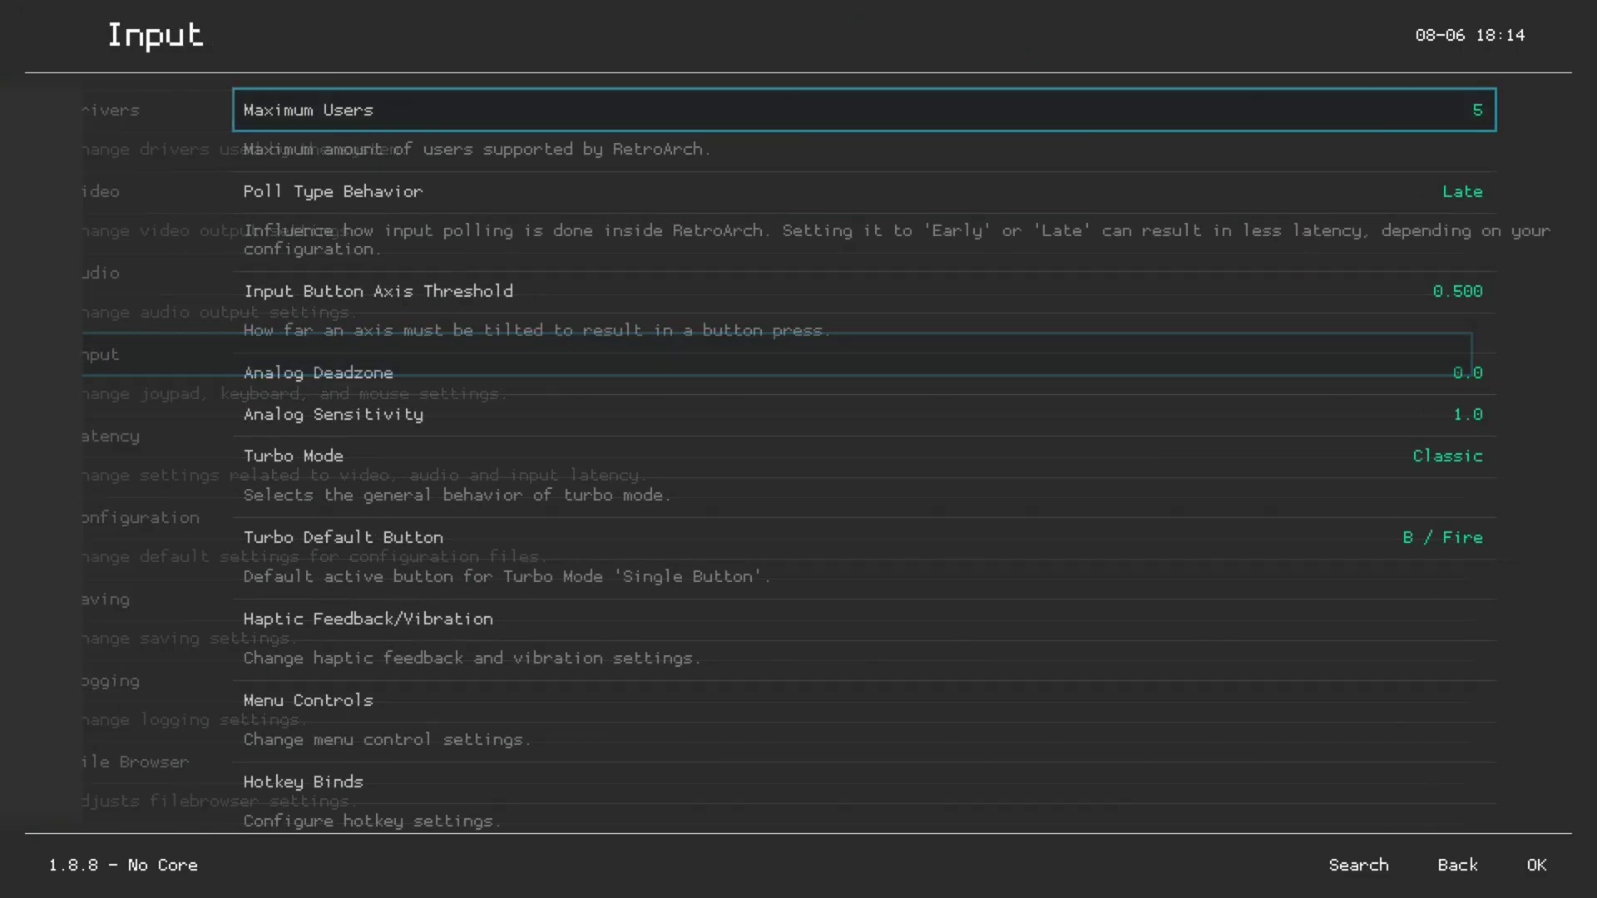
- Turn on Menu Swap OK & Cancel Buttons and All Users Control Menu in the Menu Controls settings, then return to Settings
{"action": "key", "text": "Down"}
{"action": "key", "text": "Down"}
{"action": "key", "text": "Down"}
{"action": "key", "text": "Down"}
{"action": "key", "text": "Down"}
{"action": "key", "text": "Down"}
{"action": "key", "text": "Down"}
{"action": "key", "text": "Down"}
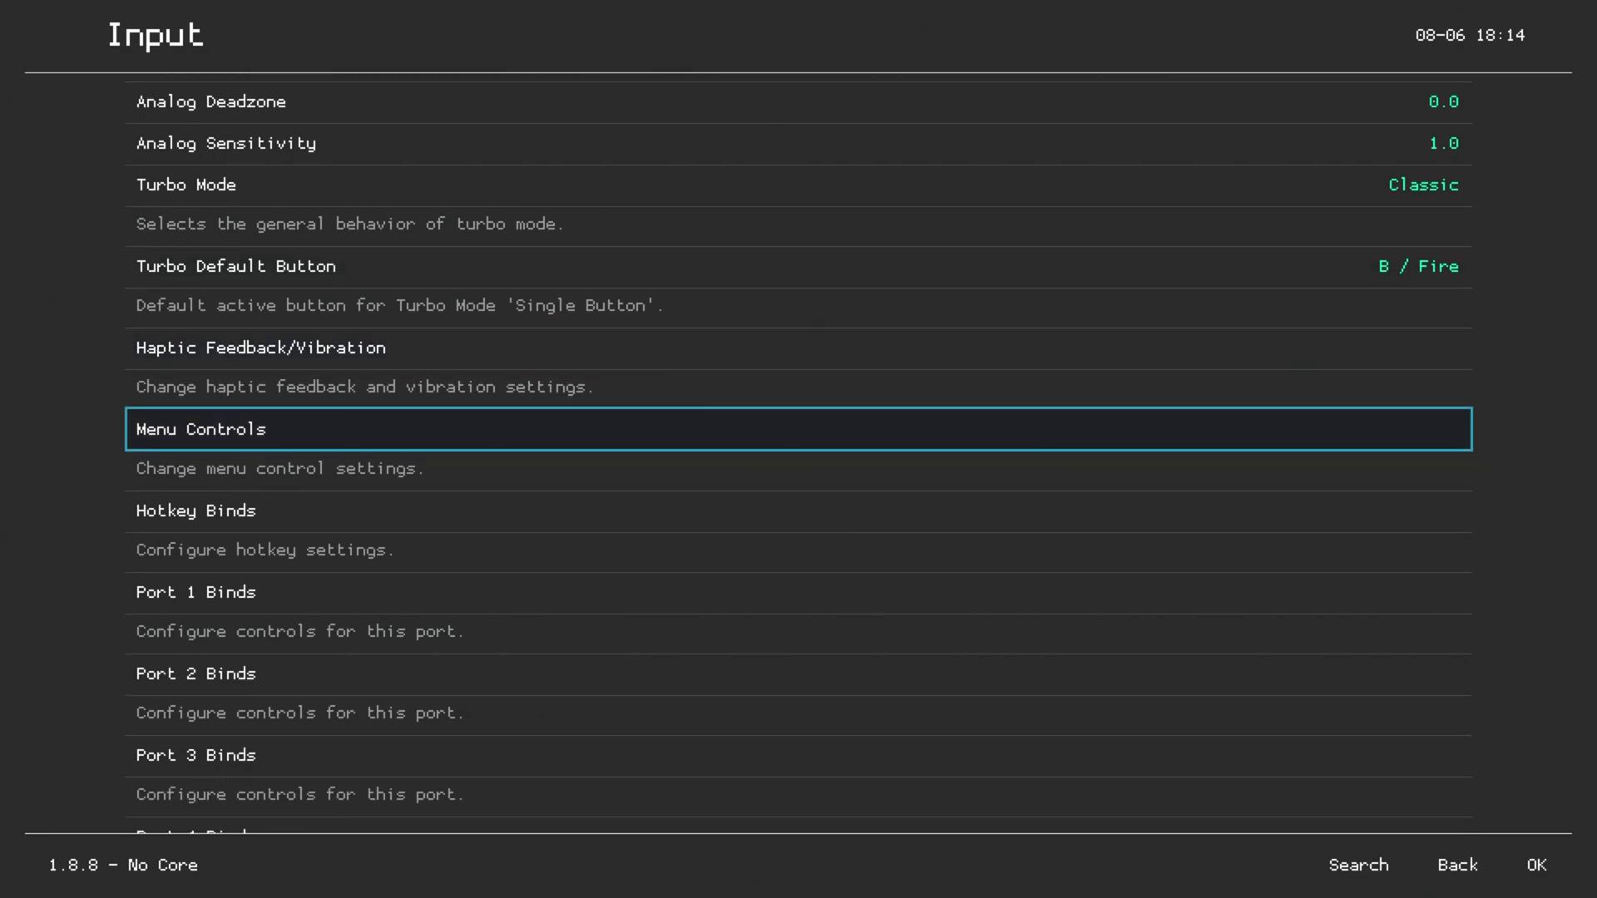
{"action": "key", "text": "Return"}
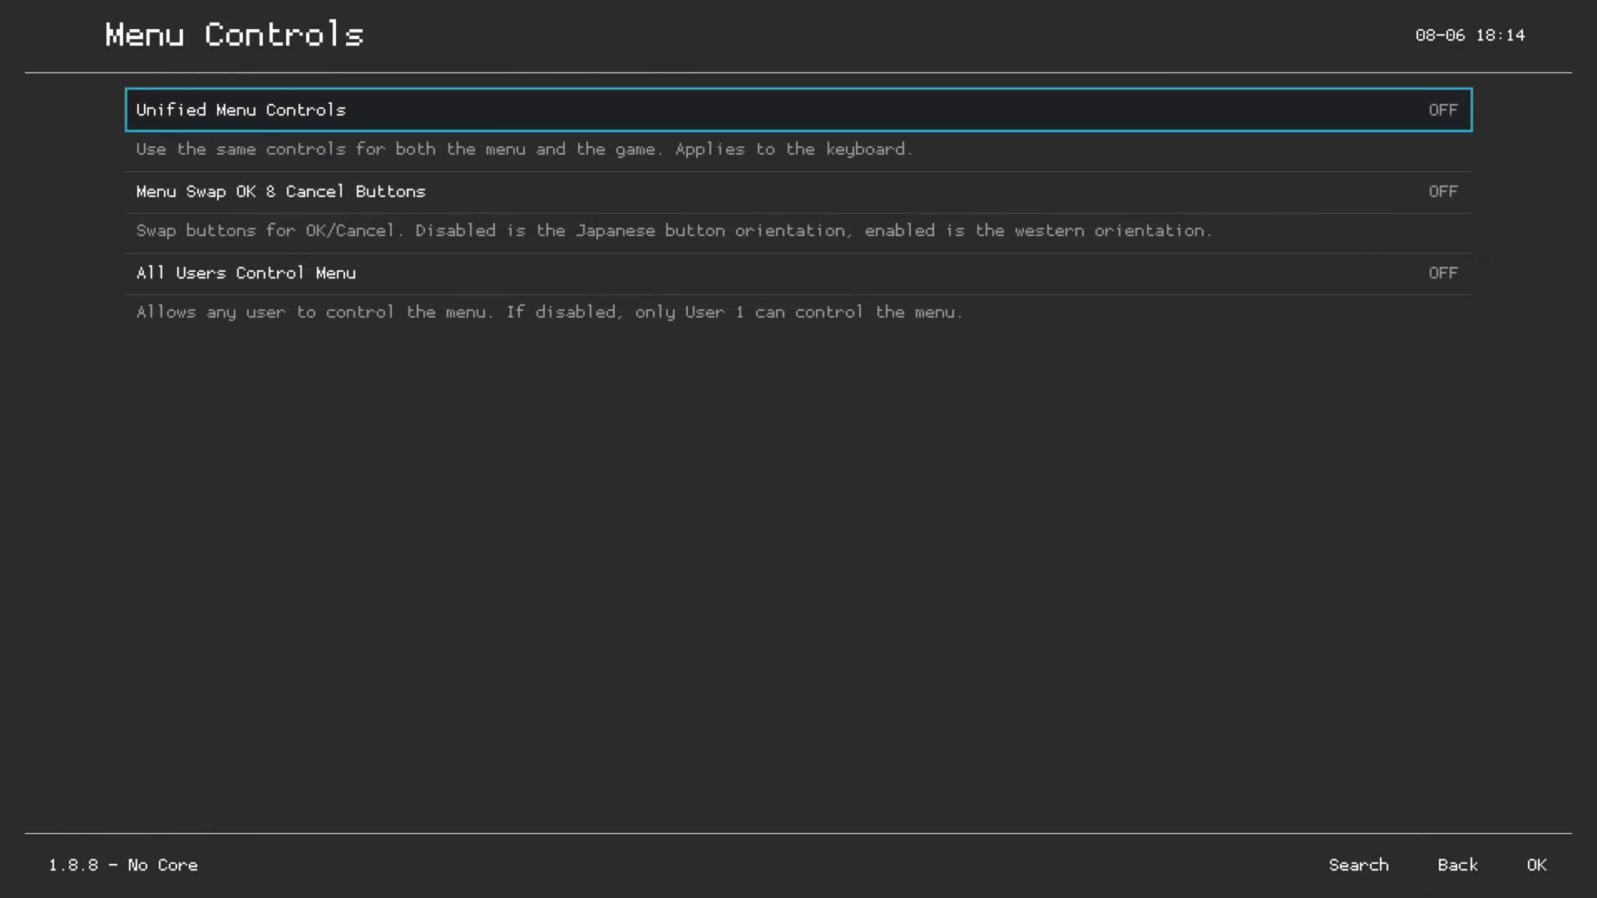
{"action": "key", "text": "Down"}
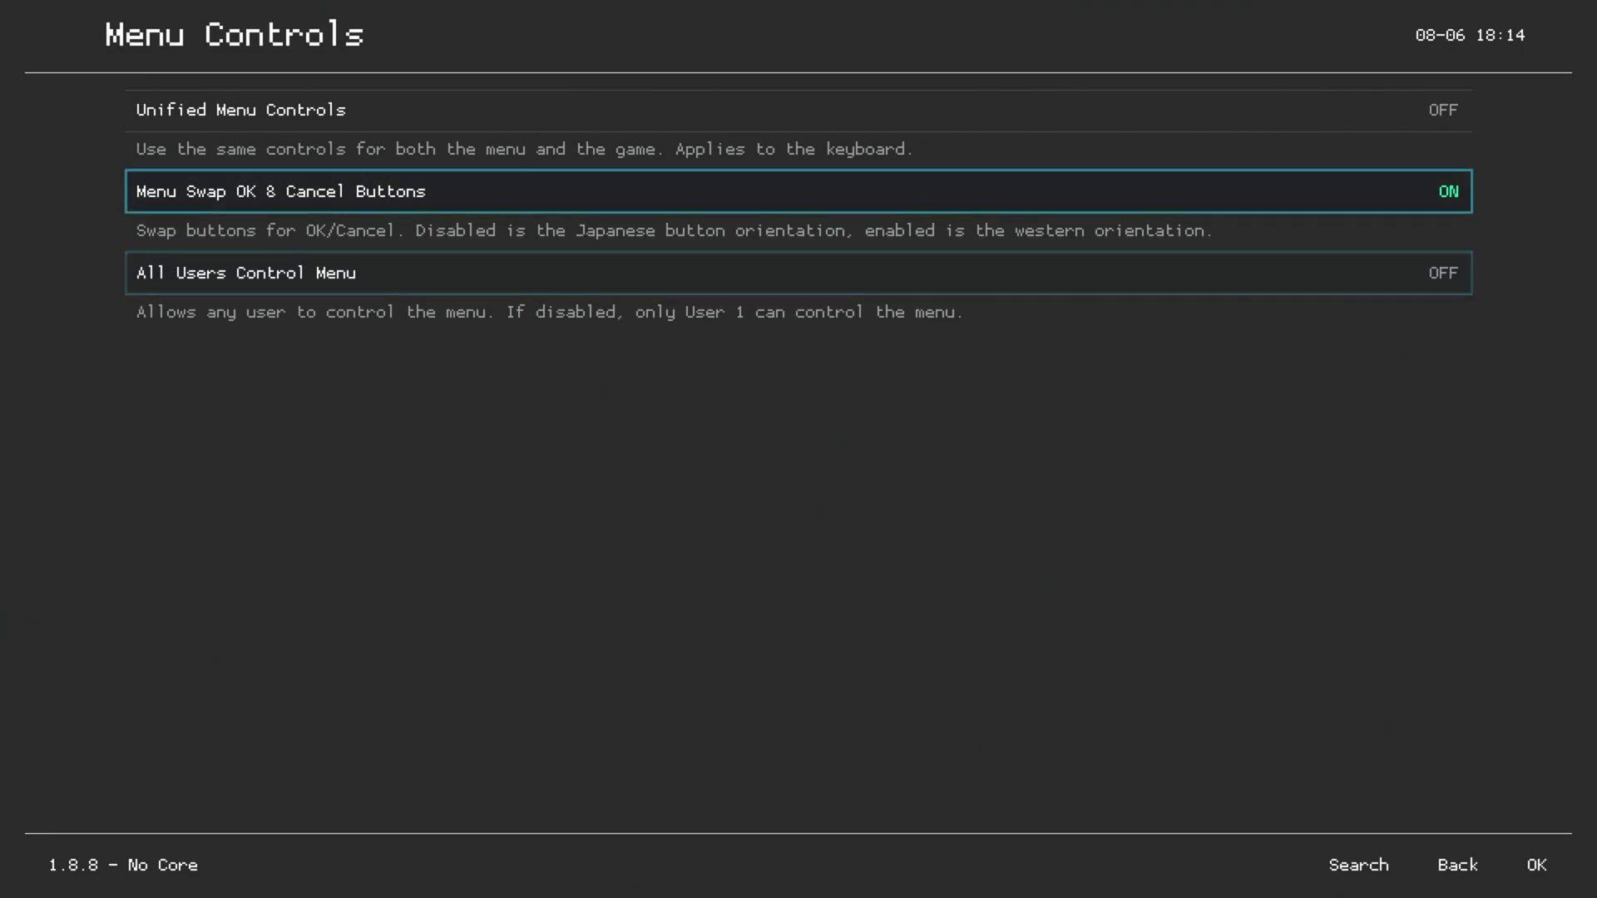
{"action": "key", "text": "Down"}
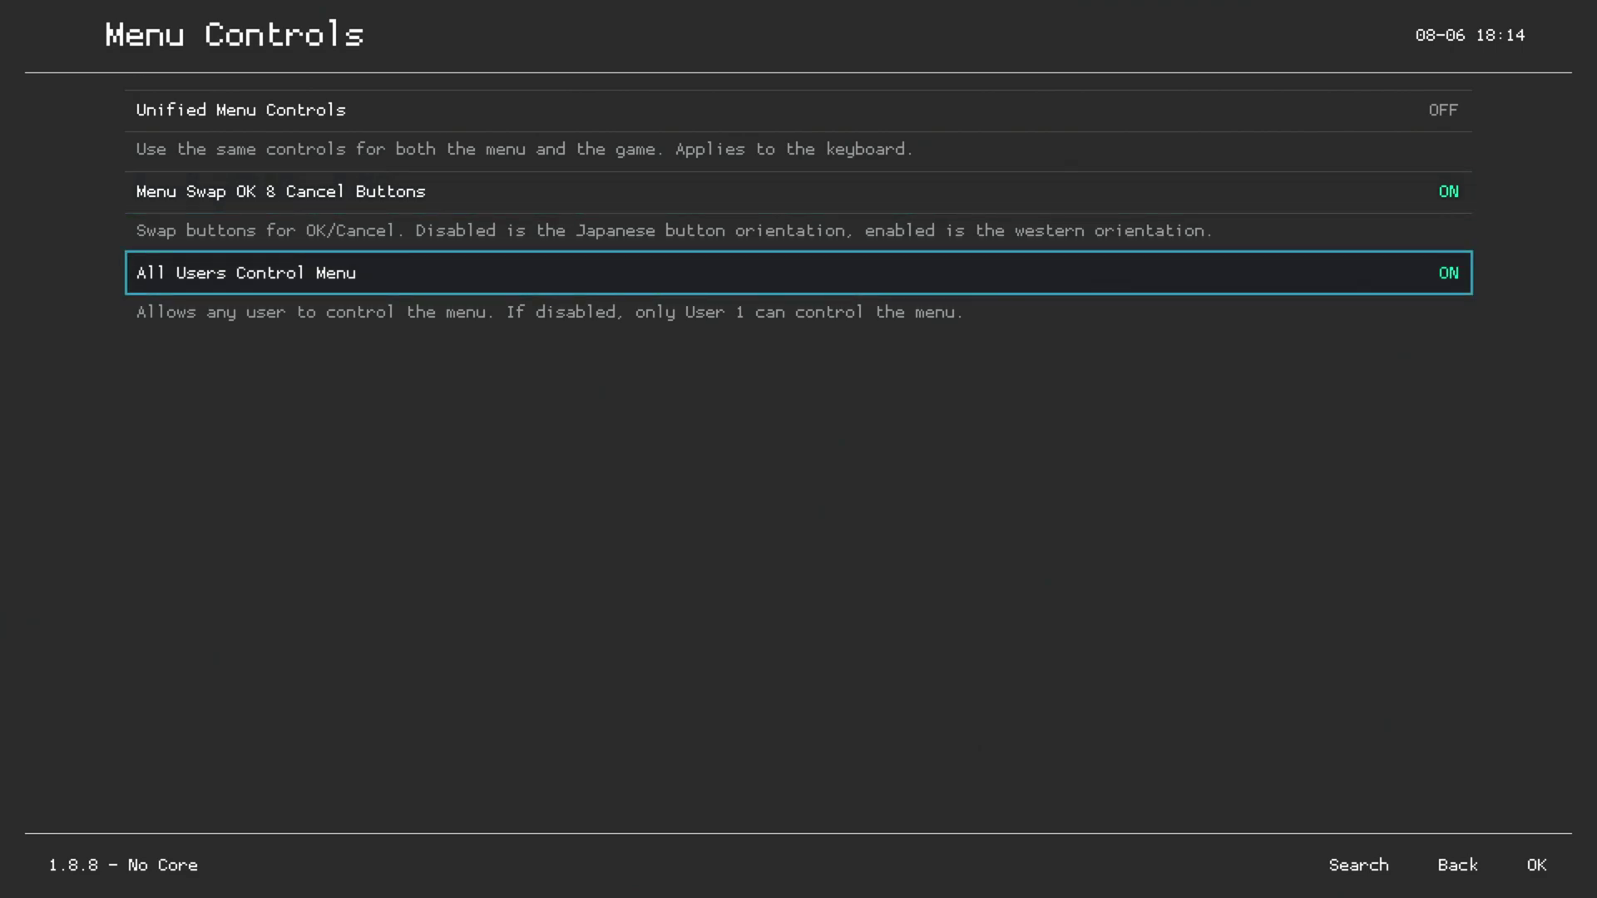
{"action": "key", "text": "BackSpace"}
{"action": "key", "text": "BackSpace"}
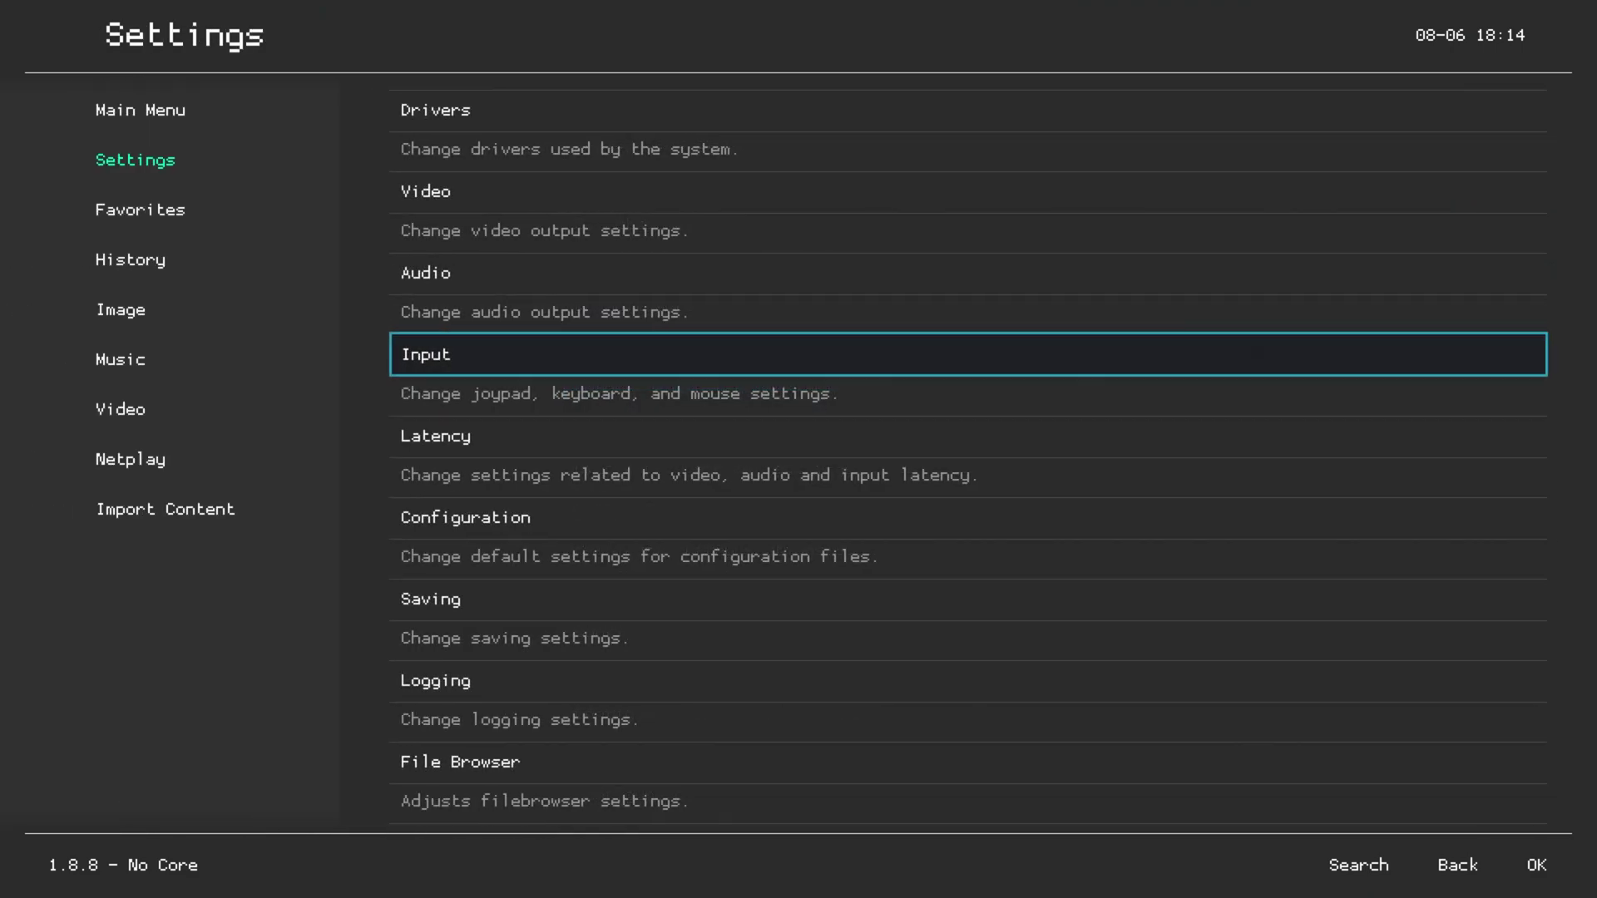
- Return to the main menu and open the Online Updater
{"action": "key", "text": "Up"}
{"action": "key", "text": "Left"}
{"action": "key", "text": "Up"}
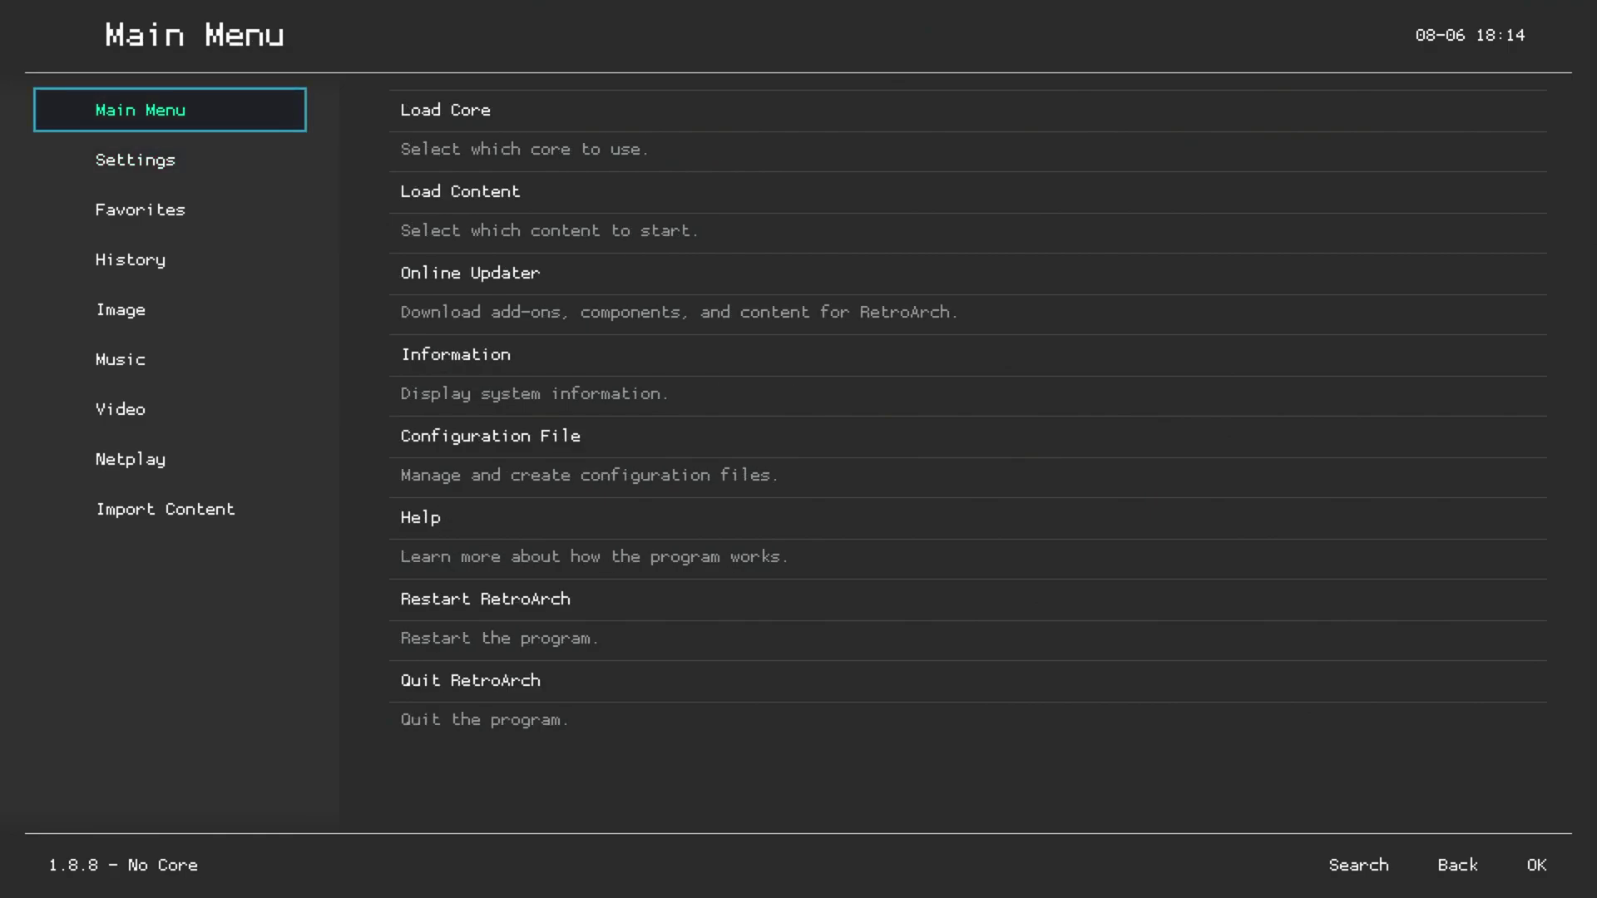
{"action": "key", "text": "Right"}
{"action": "key", "text": "Down"}
{"action": "key", "text": "Down"}
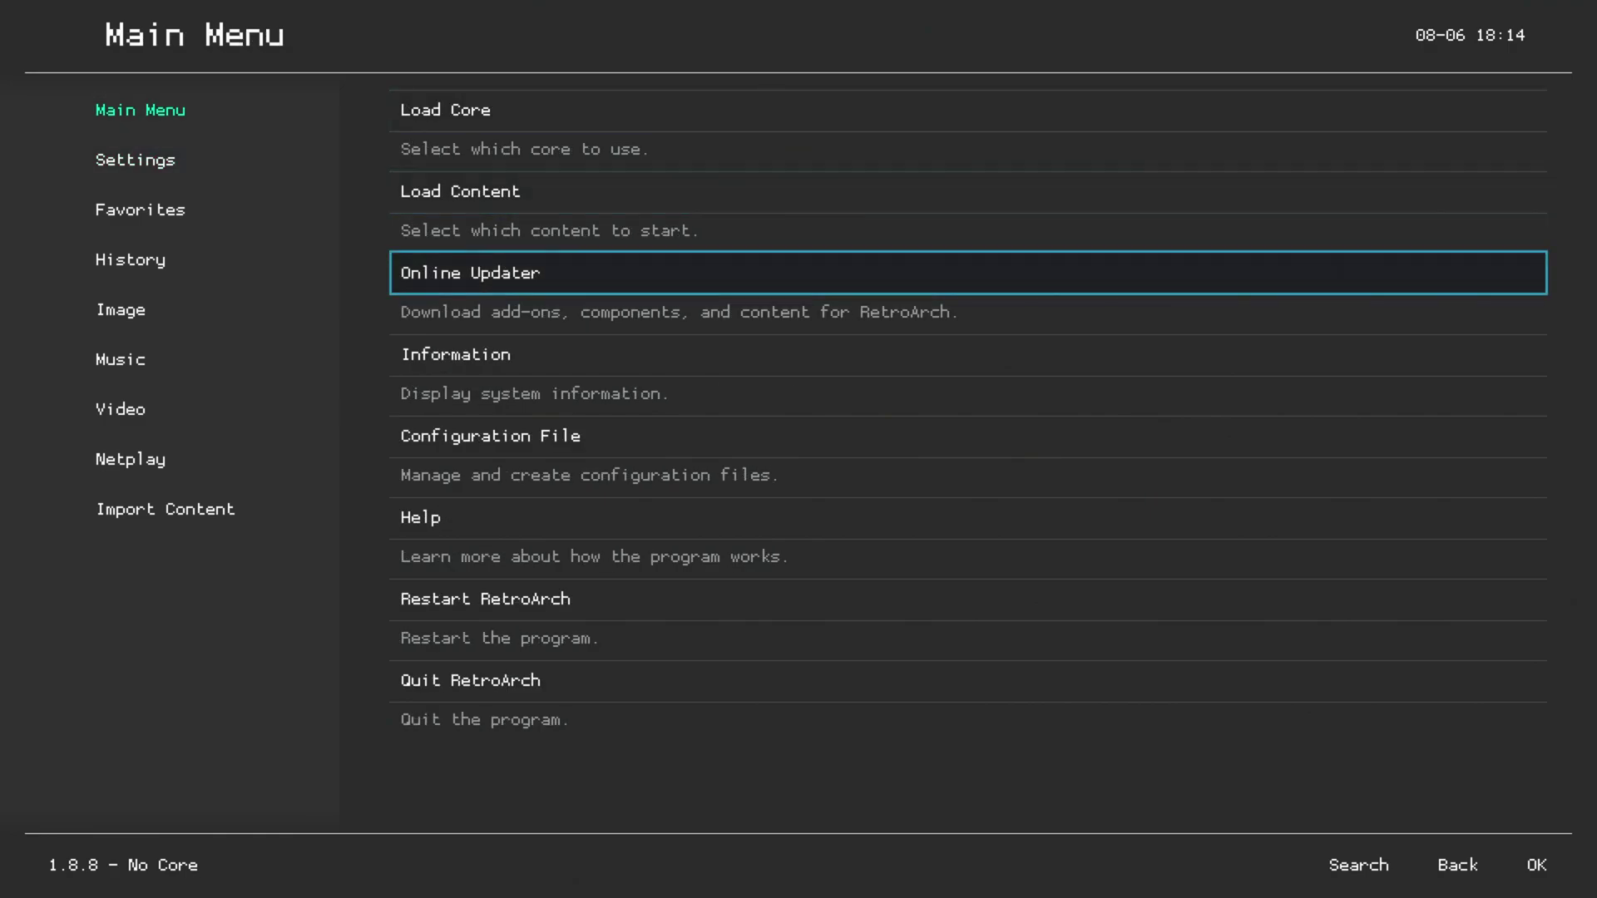
{"action": "key", "text": "Return"}
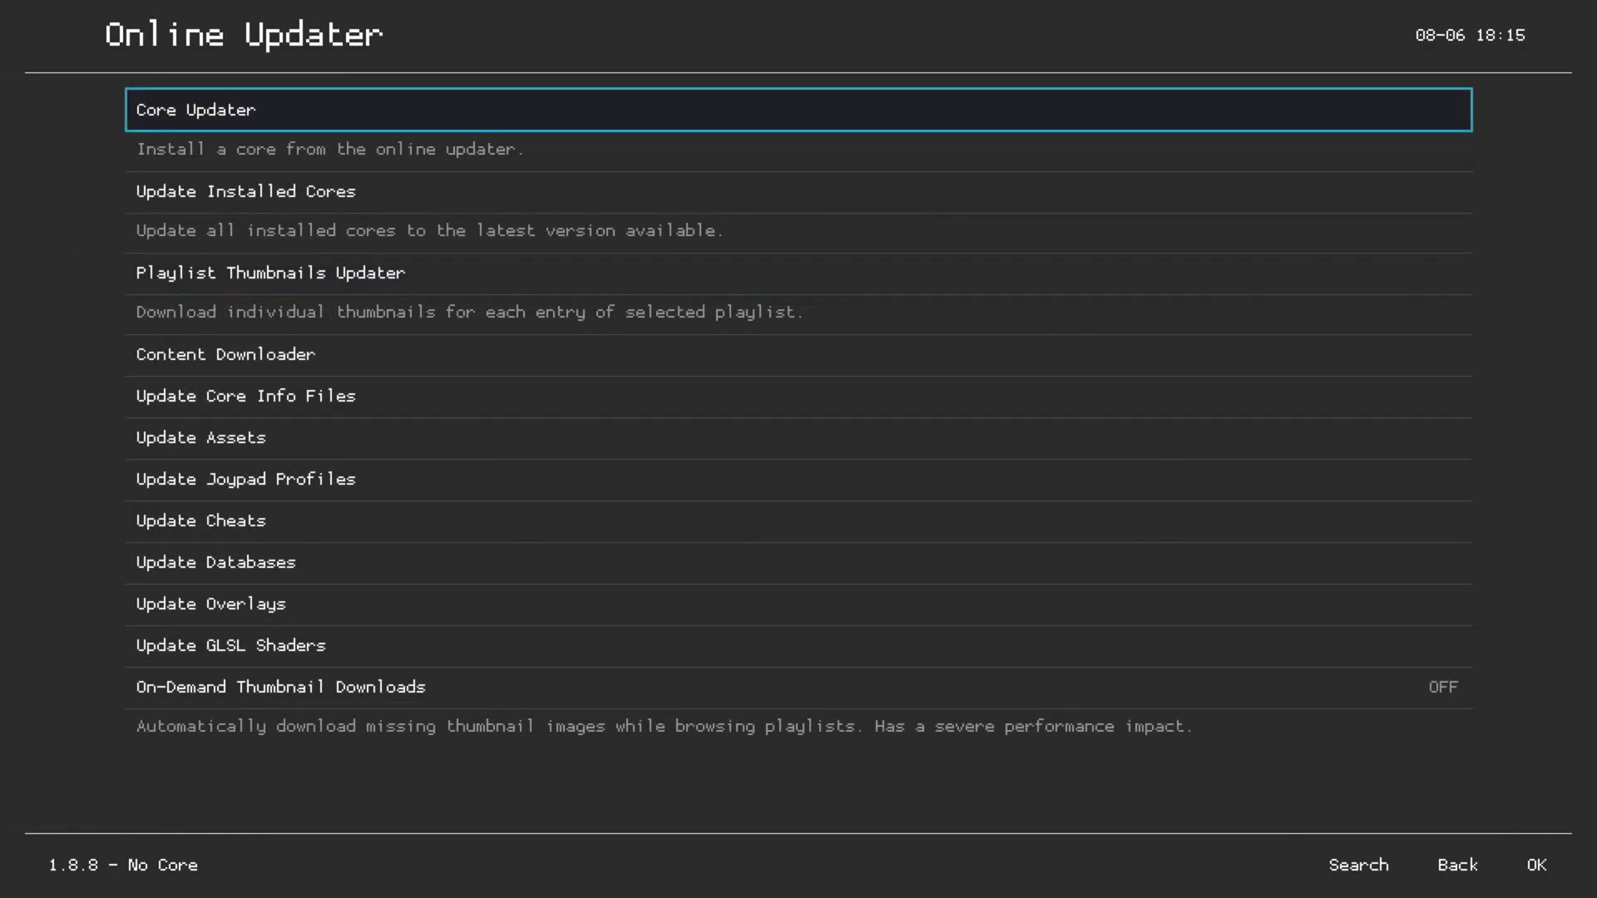
- Update the core info files and the assets through the Online Updater
{"action": "key", "text": "Down"}
{"action": "key", "text": "Down"}
{"action": "key", "text": "Down"}
{"action": "key", "text": "Down"}
{"action": "key", "text": "Up"}
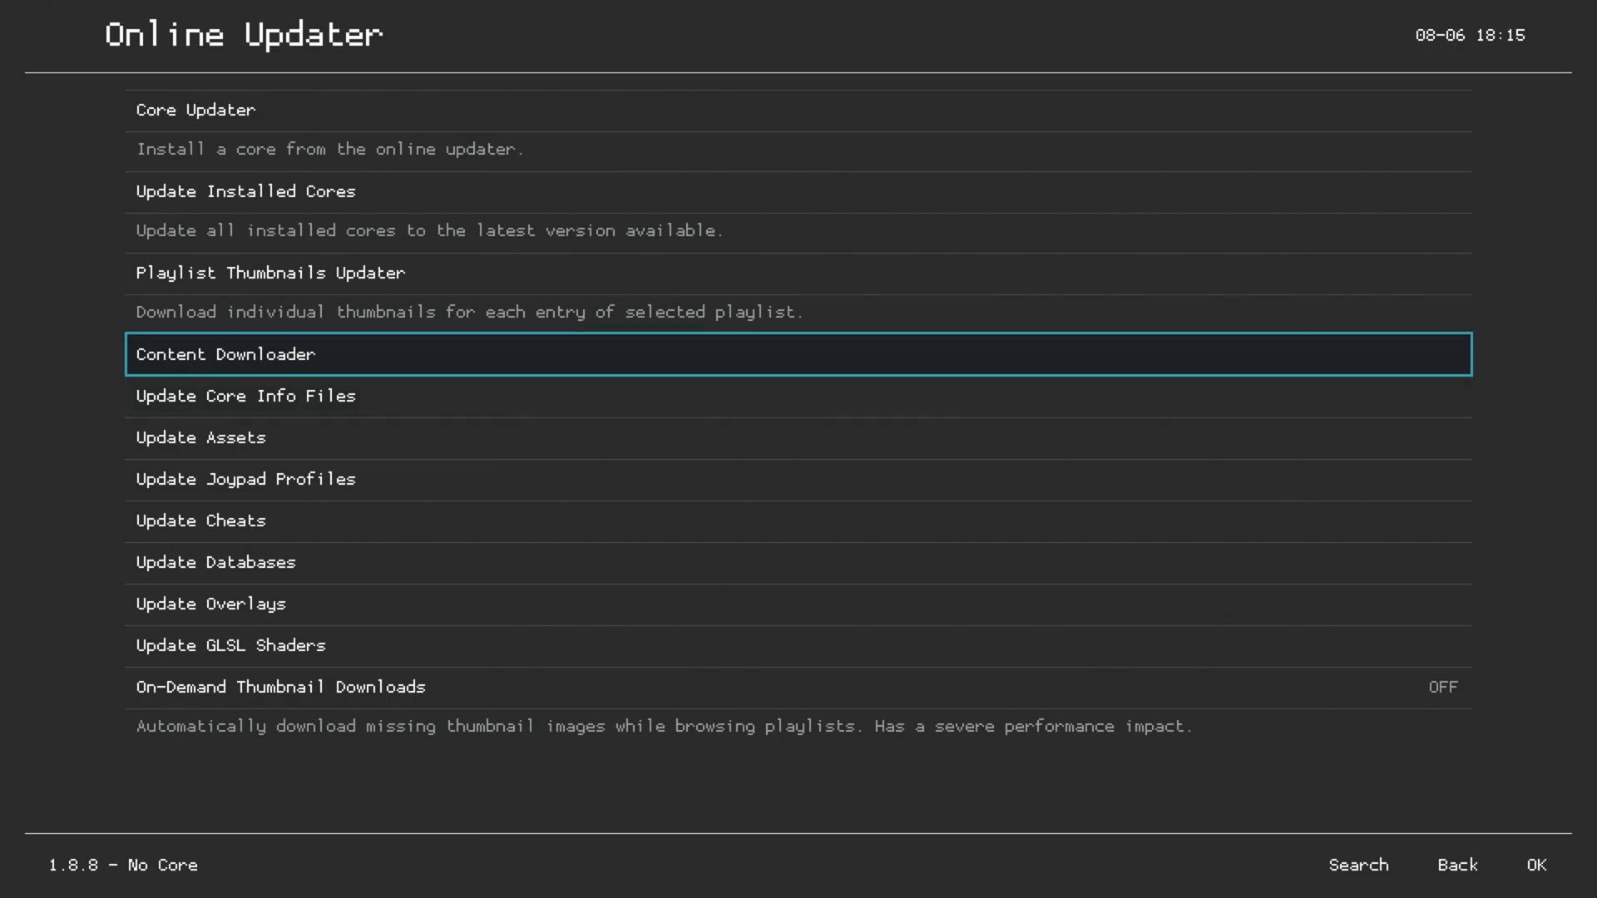
{"action": "key", "text": "Down"}
{"action": "key", "text": "Up"}
{"action": "key", "text": "Down"}
{"action": "key", "text": "Down"}
{"action": "key", "text": "Up"}
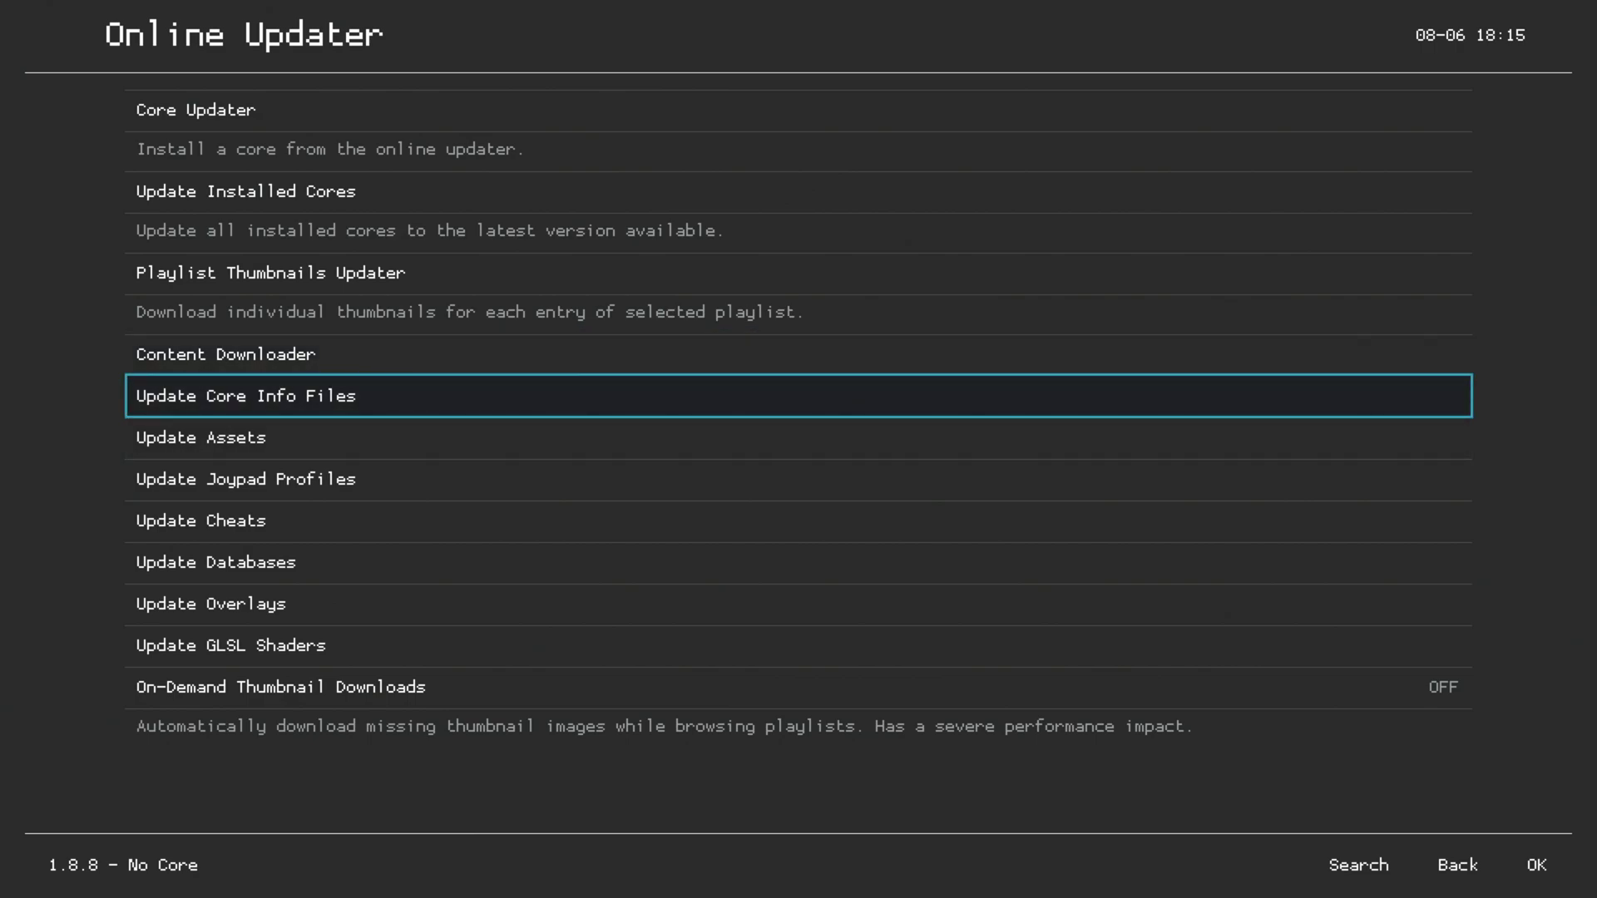
{"action": "key", "text": "Return"}
{"action": "key", "text": "Down"}
{"action": "key", "text": "Return"}
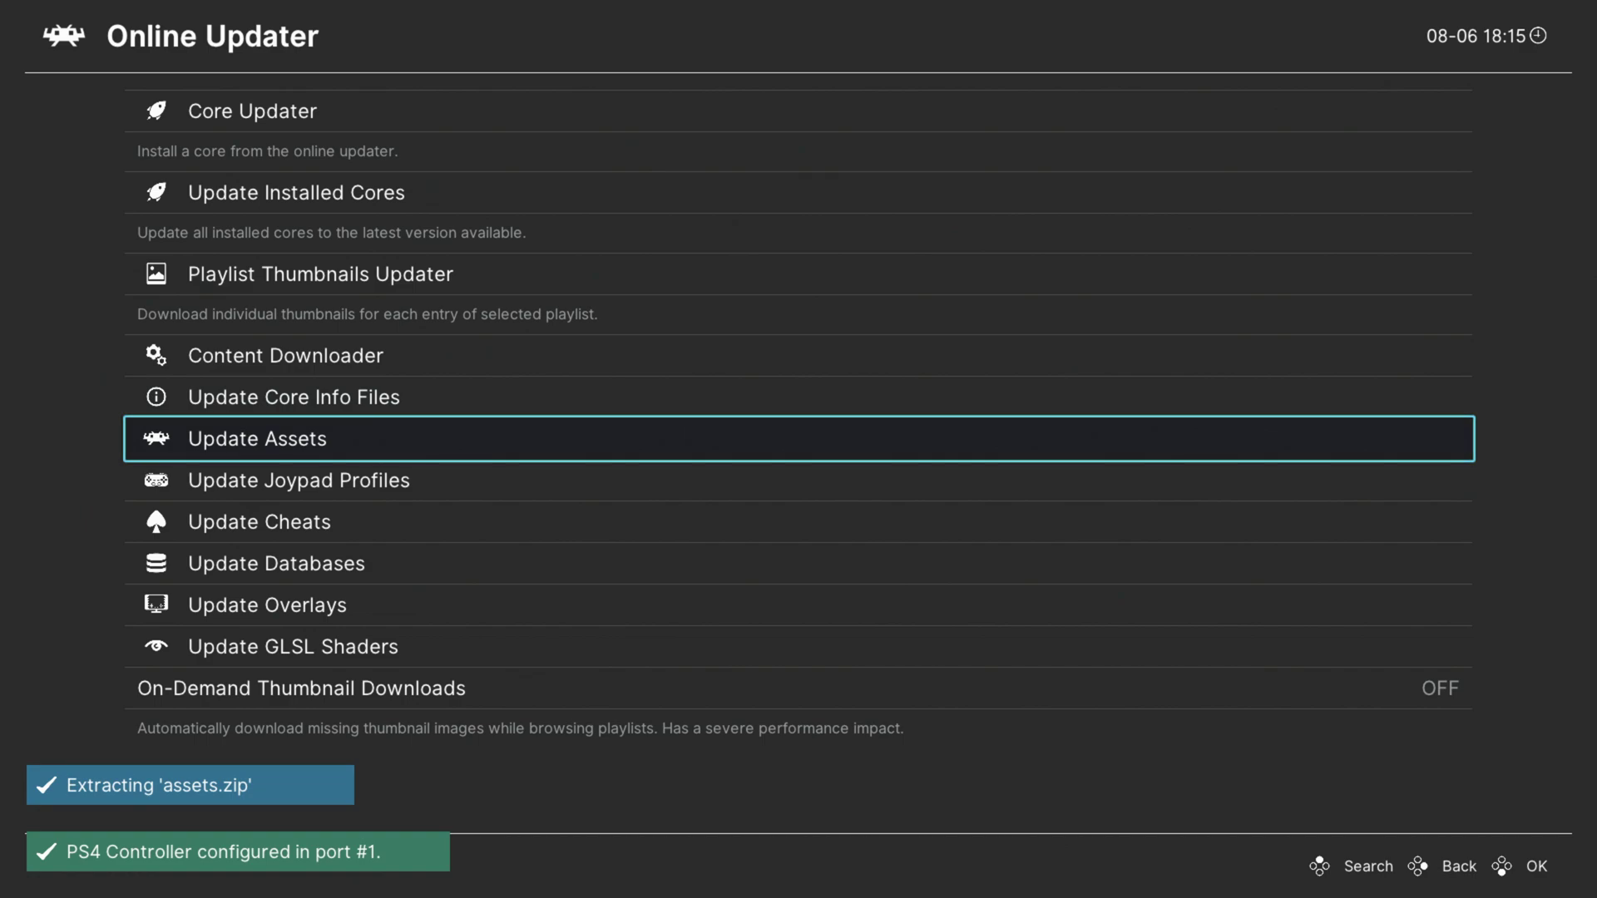
- Update the joypad profiles and the cheats
{"action": "key", "text": "Up"}
{"action": "key", "text": "Down"}
{"action": "key", "text": "Down"}
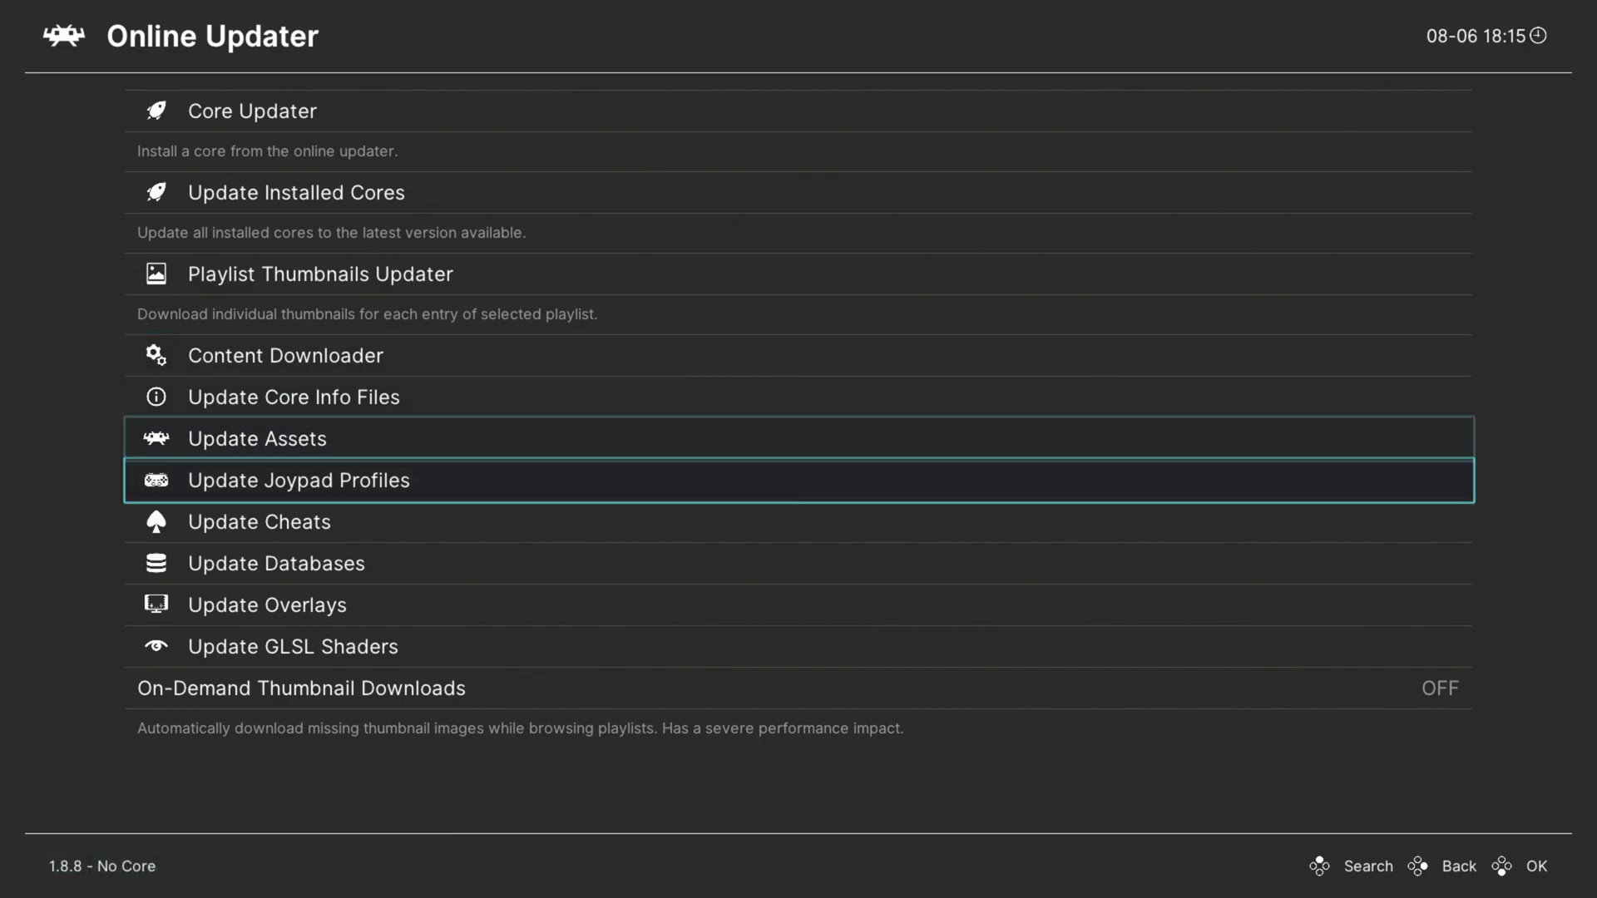
{"action": "key", "text": "Return"}
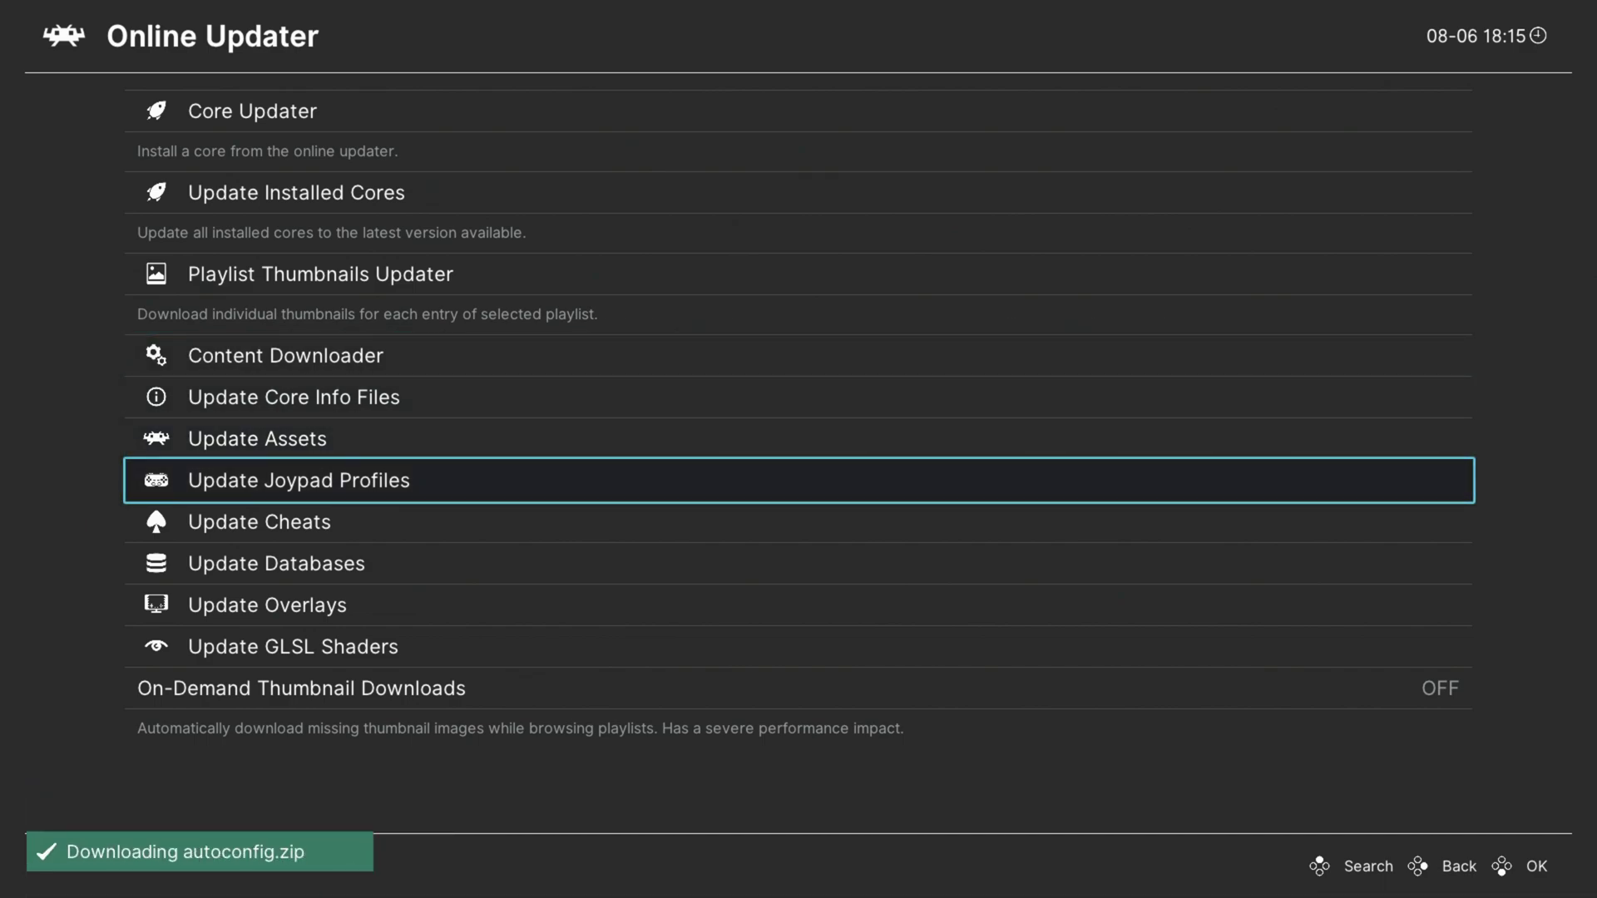
{"action": "key", "text": "Down"}
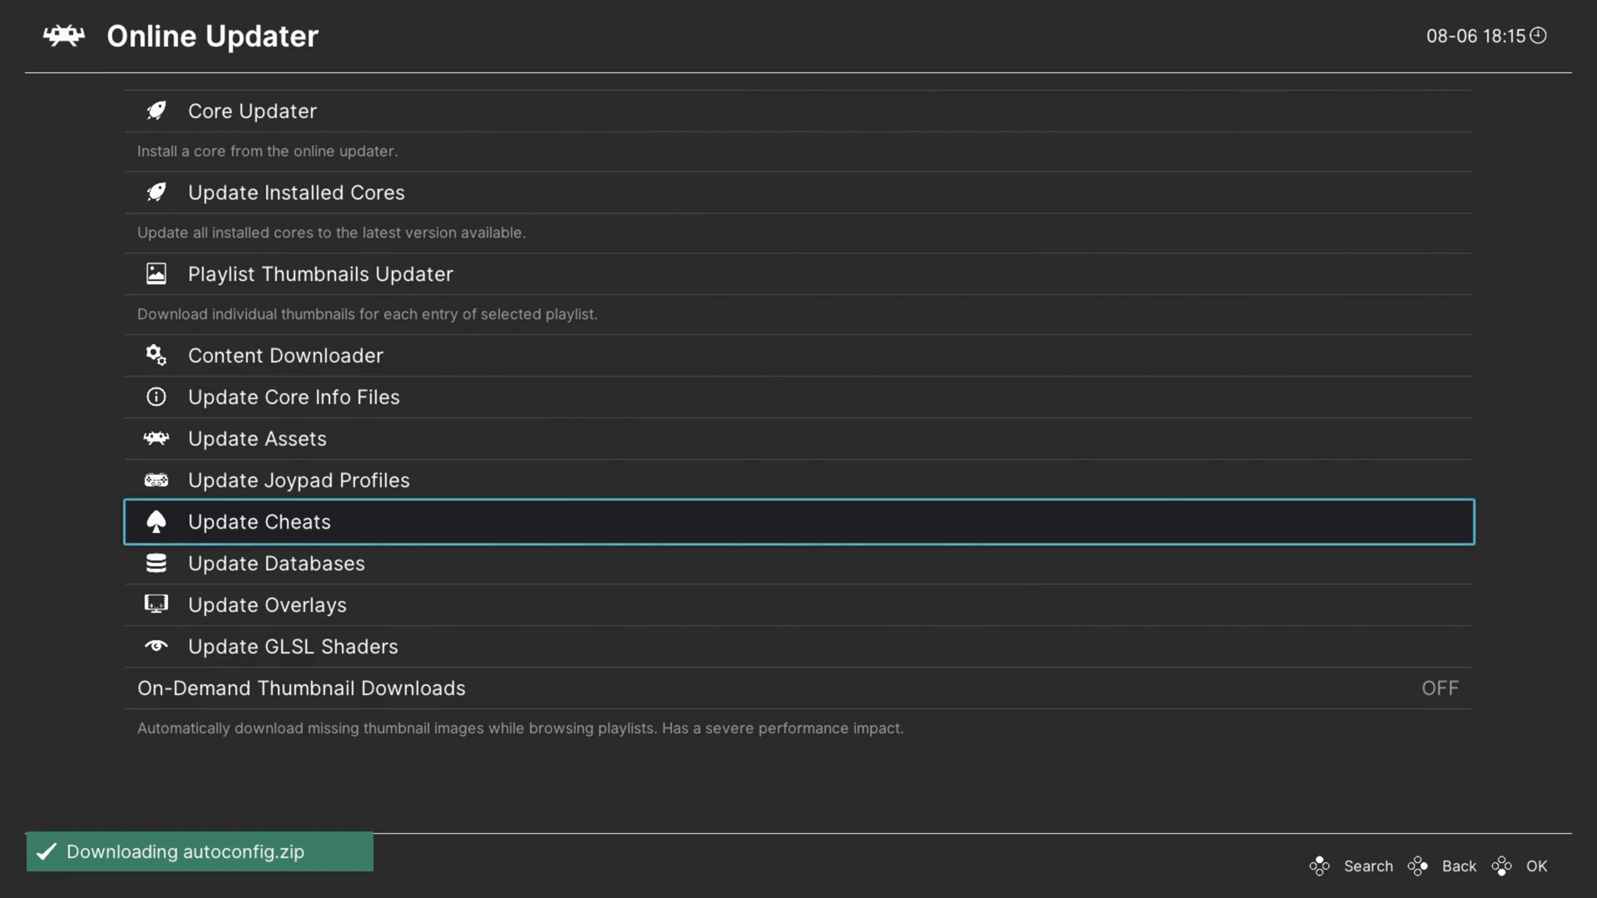
{"action": "key", "text": "Return"}
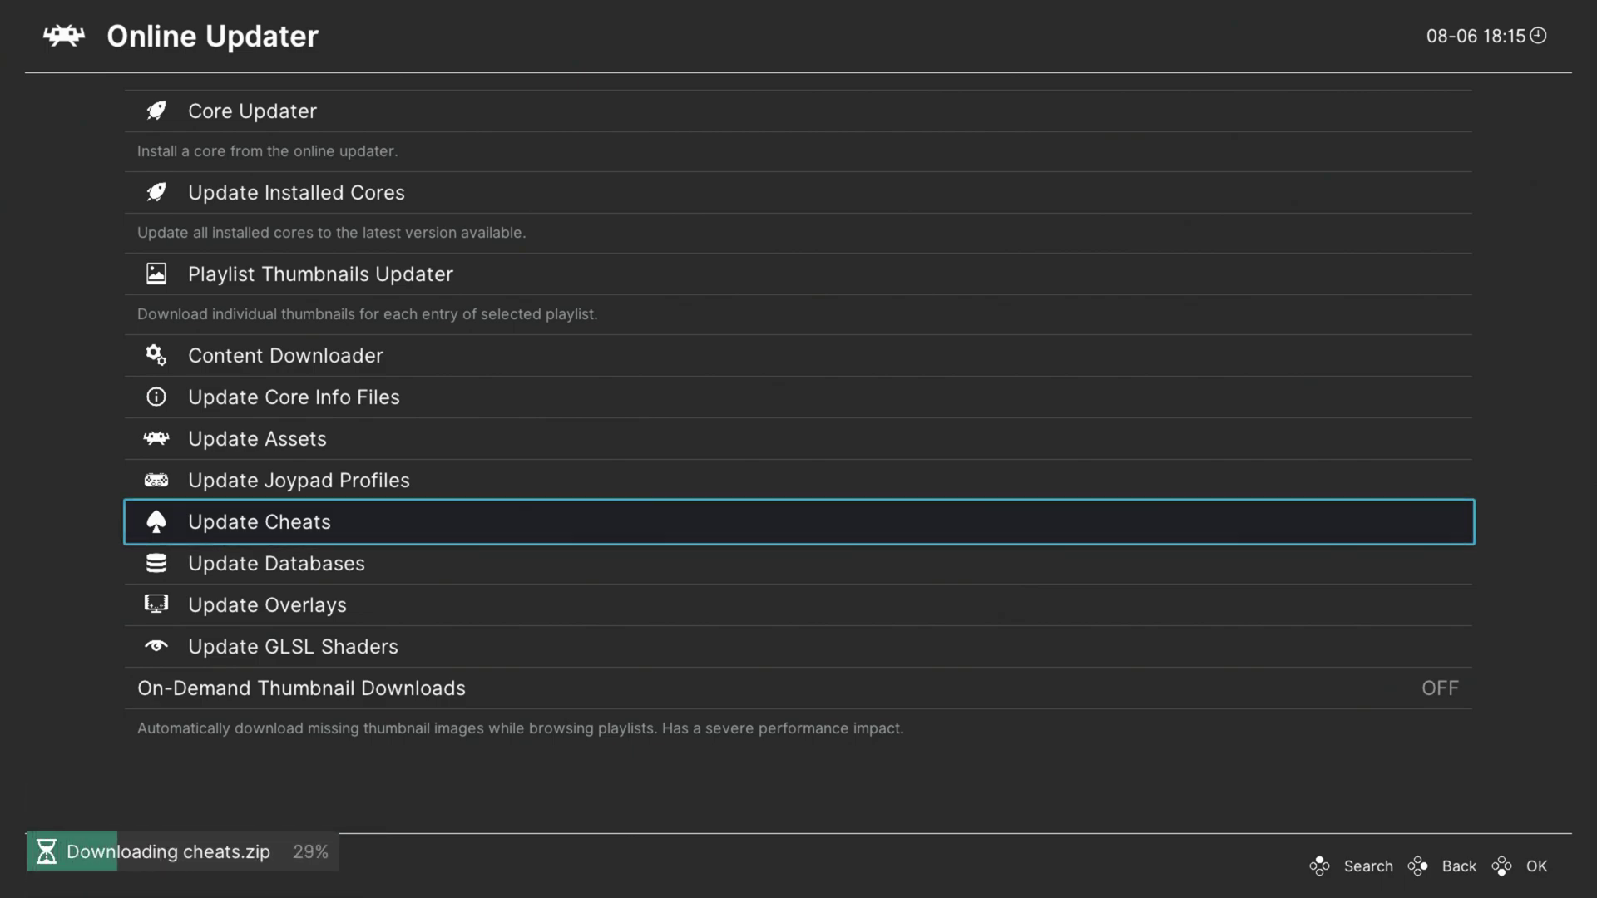
- Update the databases, overlays and GLSL shaders
{"action": "key", "text": "Down"}
{"action": "key", "text": "Return"}
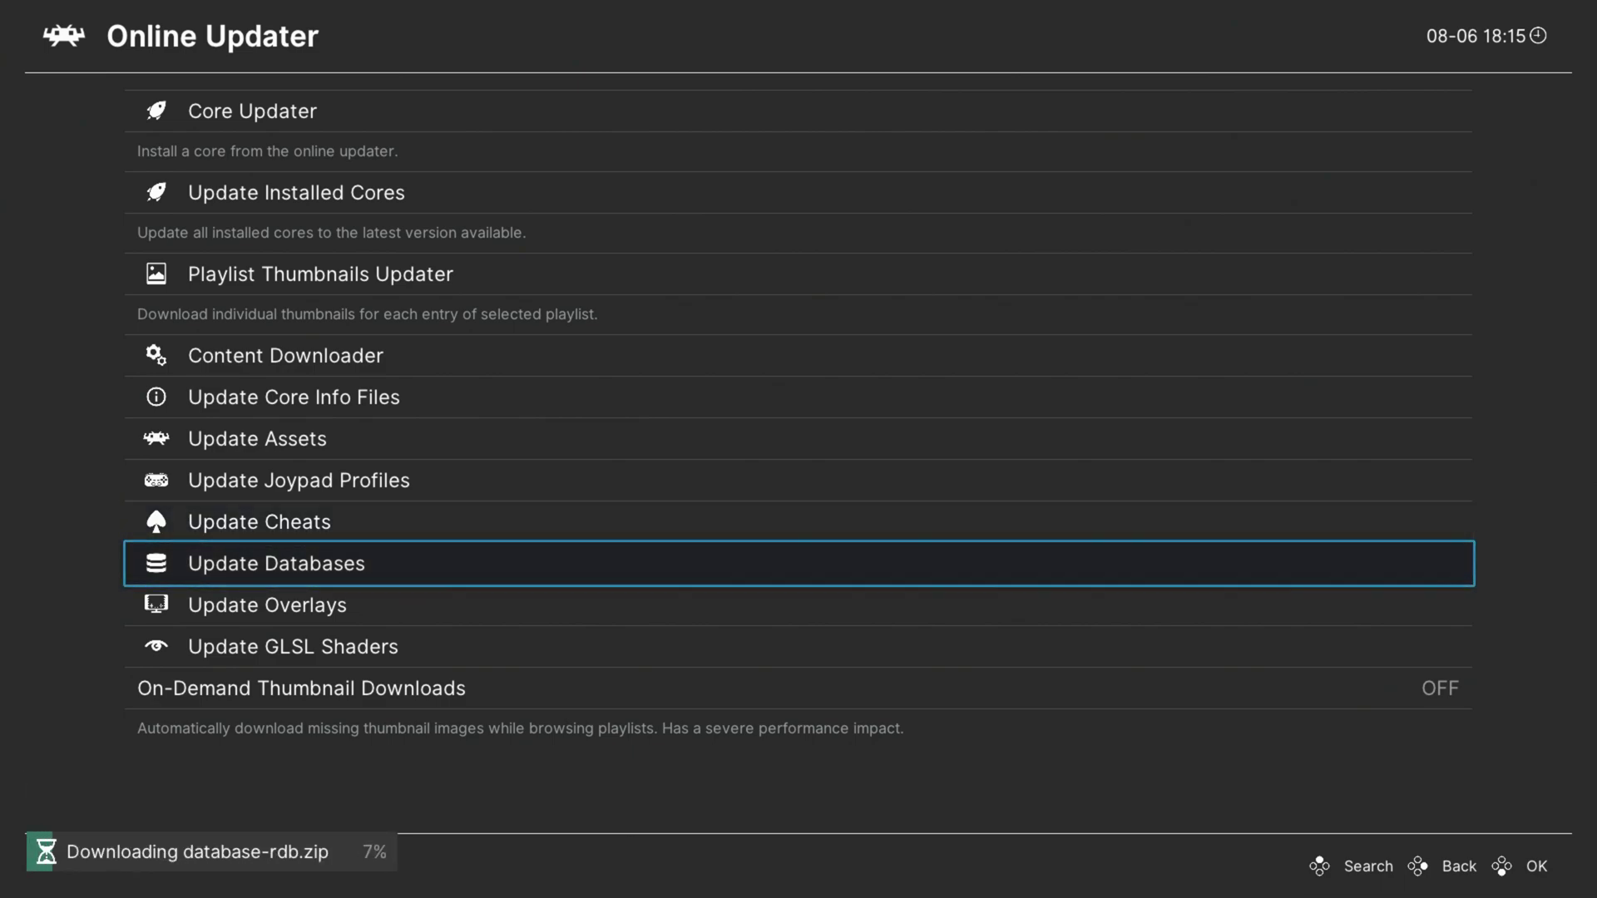
{"action": "key", "text": "Down"}
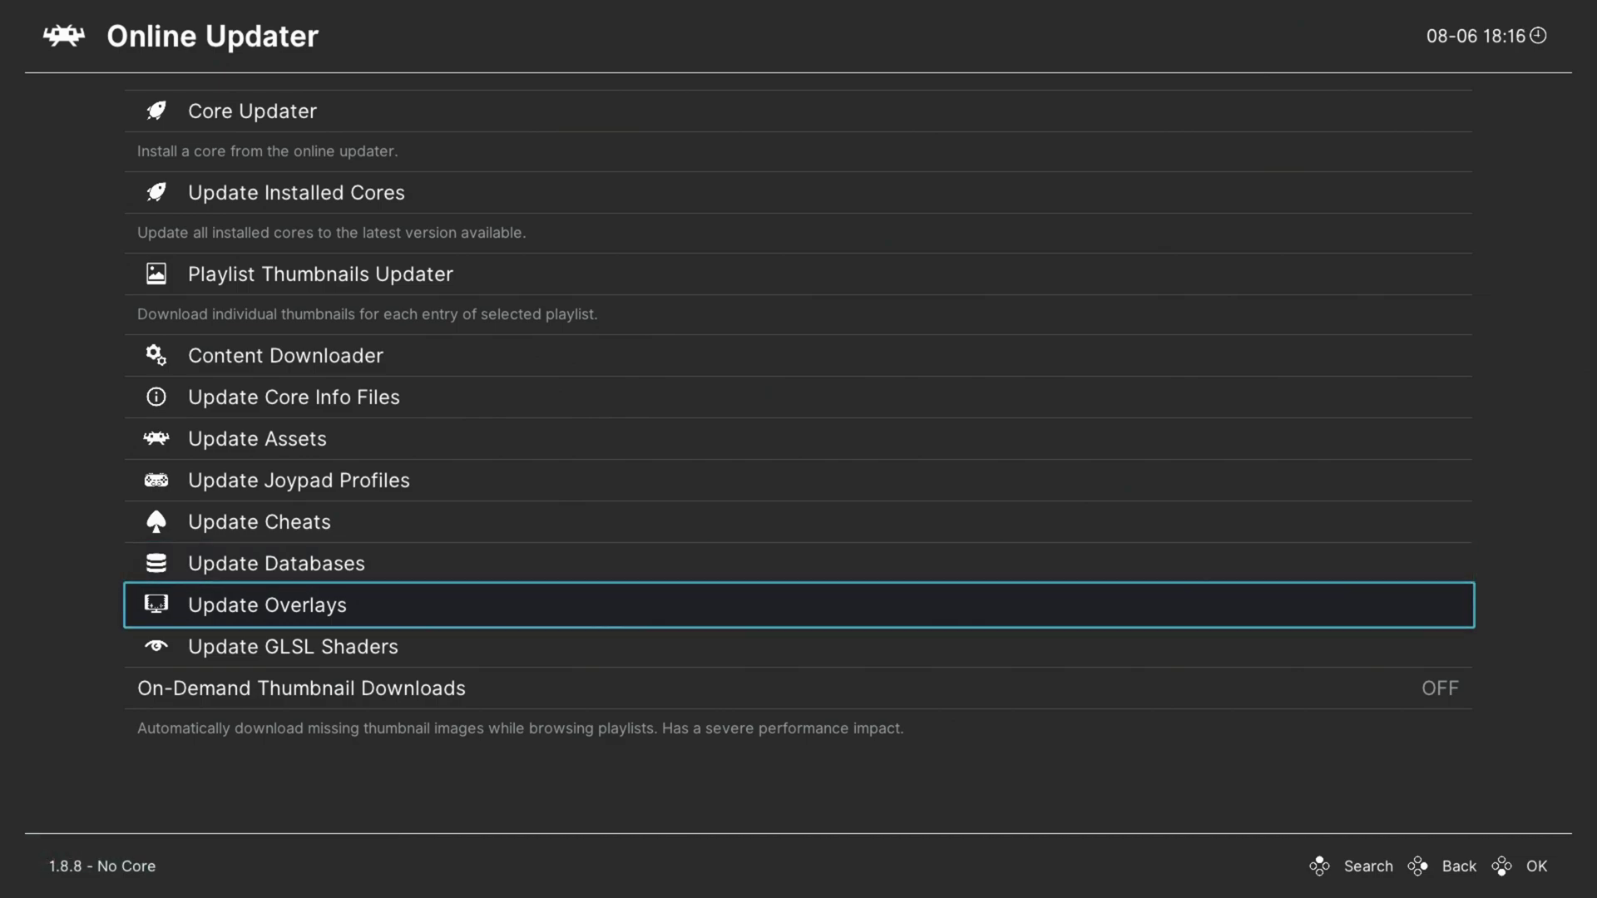
{"action": "key", "text": "Return"}
{"action": "key", "text": "Down"}
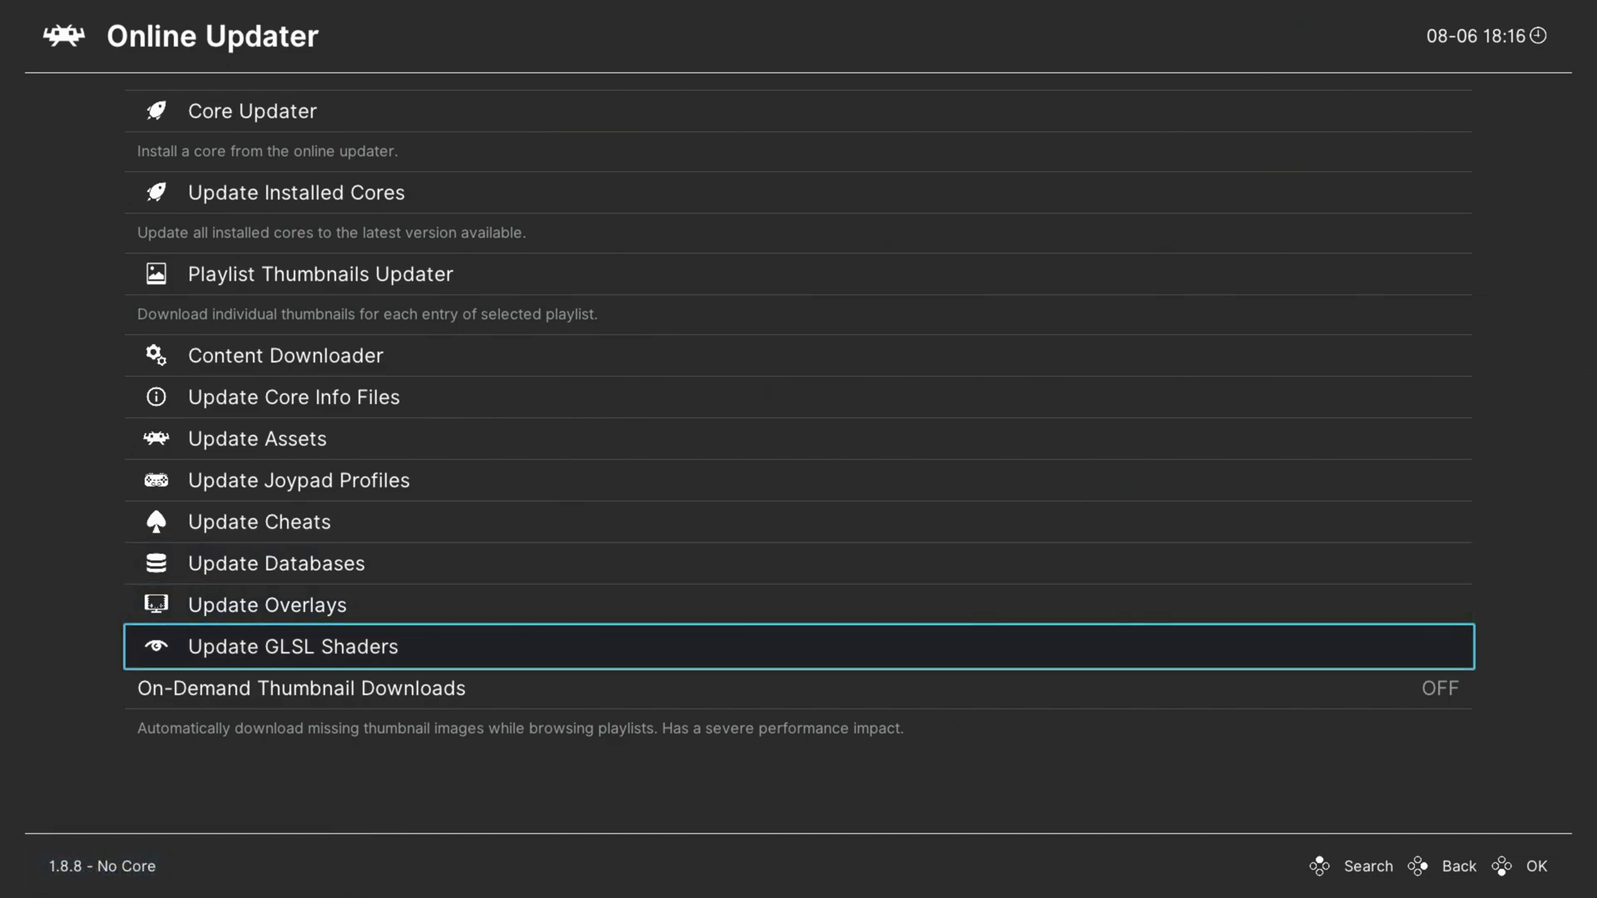
{"action": "key", "text": "Return"}
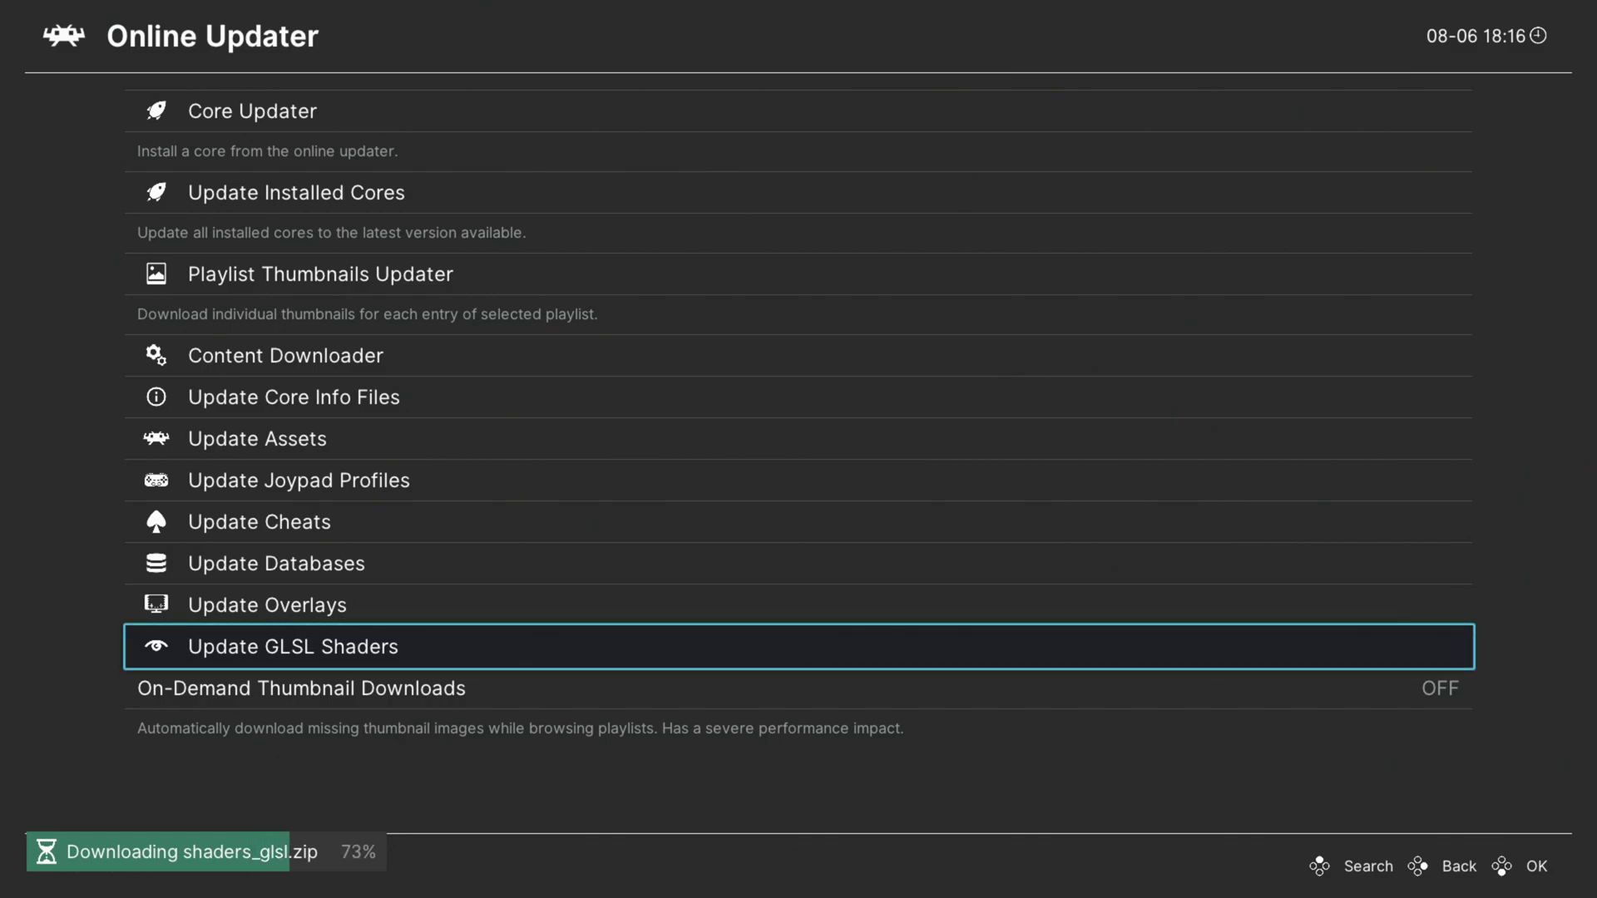
{"action": "key", "text": "Up"}
{"action": "key", "text": "Up"}
{"action": "key", "text": "Up"}
{"action": "key", "text": "Up"}
{"action": "key", "text": "Up"}
{"action": "key", "text": "Up"}
{"action": "key", "text": "Up"}
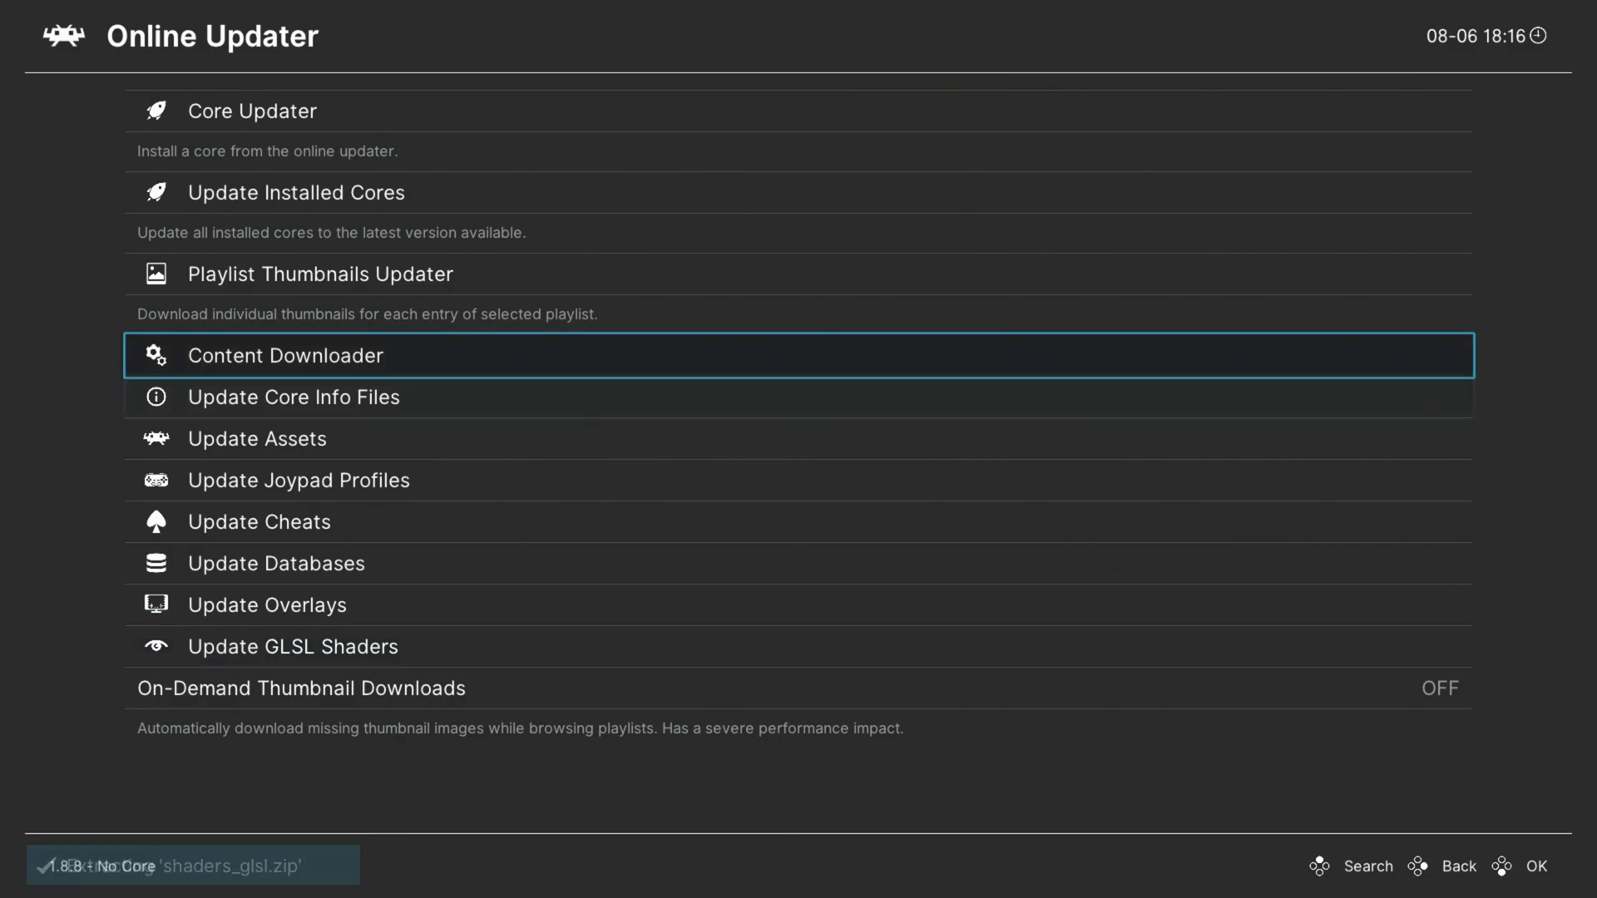
{"action": "key", "text": "Down"}
{"action": "key", "text": "Down"}
{"action": "key", "text": "Down"}
{"action": "key", "text": "Down"}
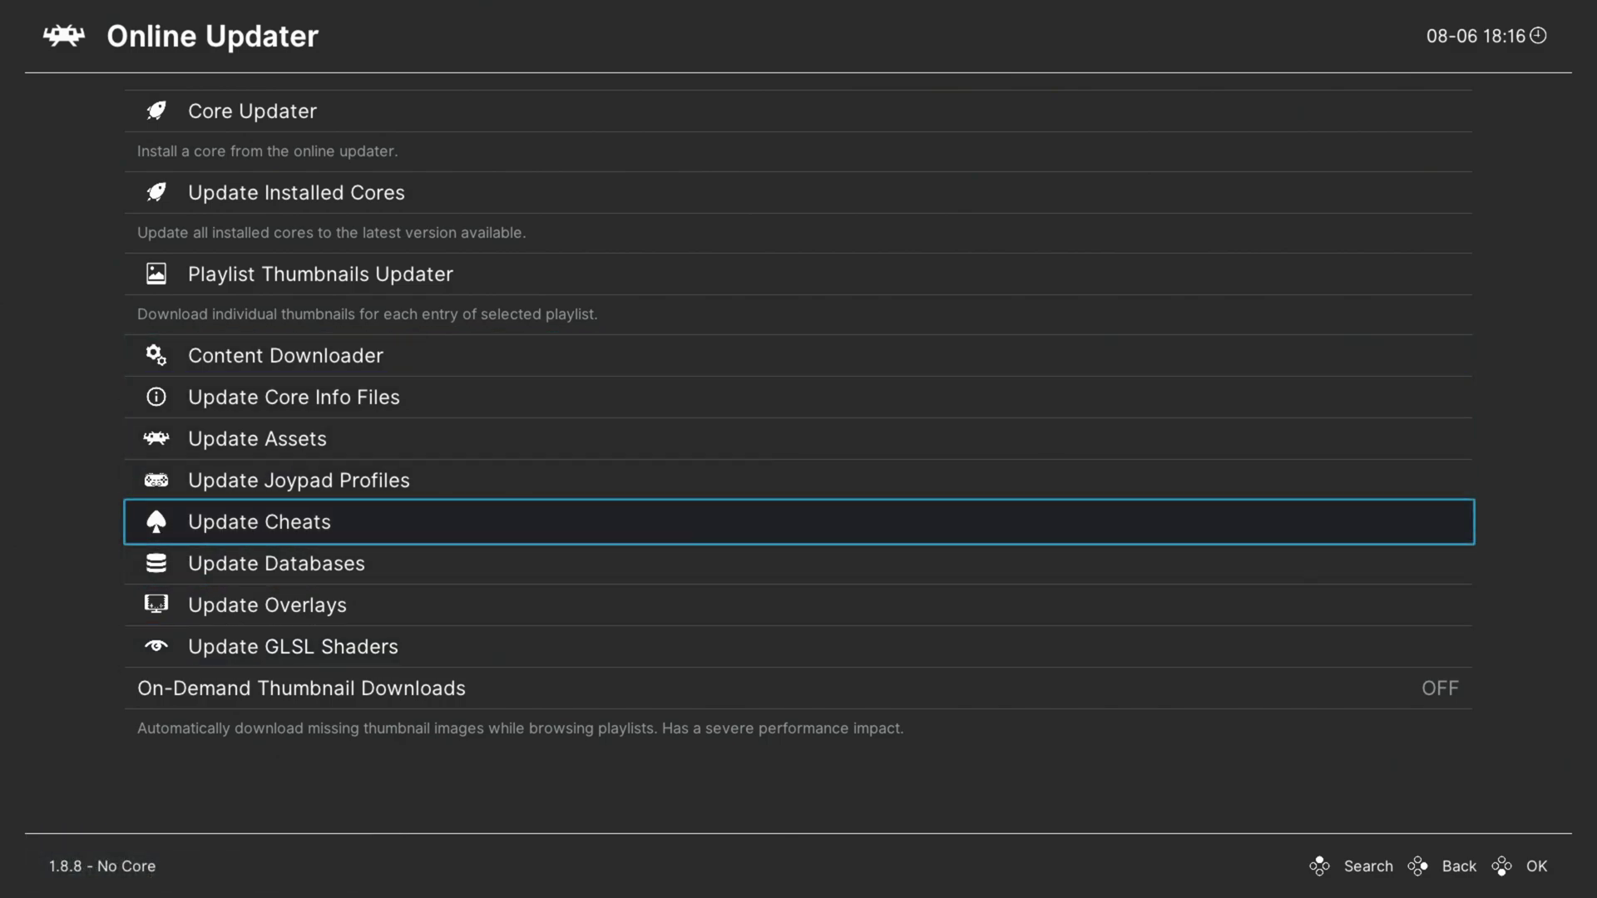
{"action": "key", "text": "Up"}
{"action": "key", "text": "Up"}
{"action": "key", "text": "Up"}
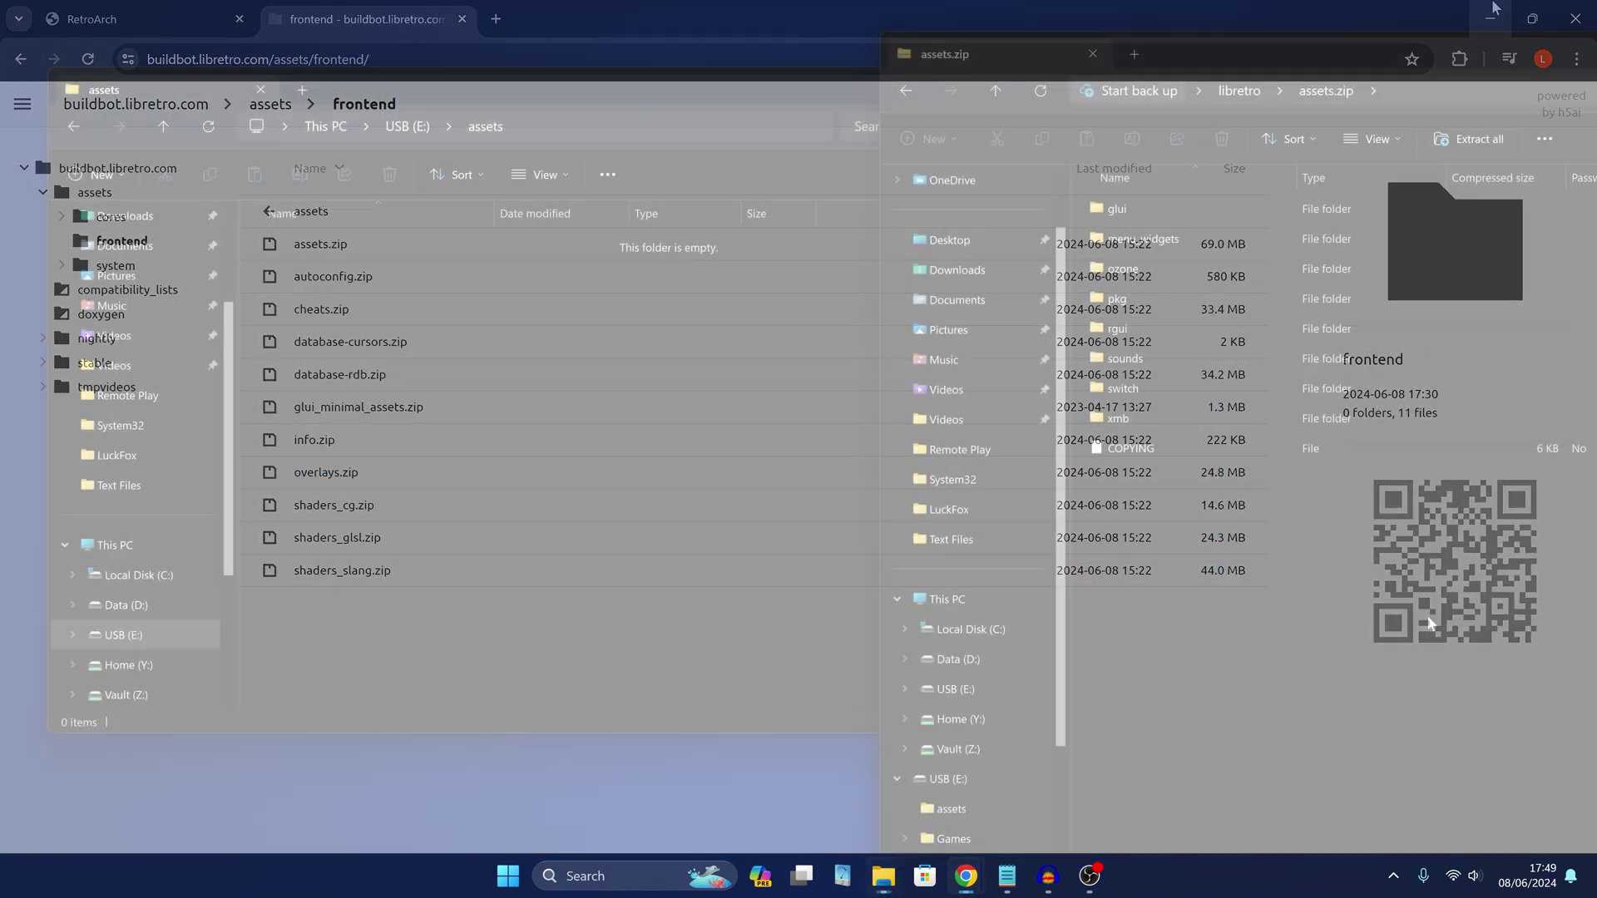
- On the PC, extract the contents of assets.zip into the assets folder on USB drive E:
{"action": "left_click_drag", "start_coordinate": [1223, 227], "coordinate": [1397, 83]}
{"action": "left_click_drag", "start_coordinate": [996, 230], "coordinate": [472, 394]}
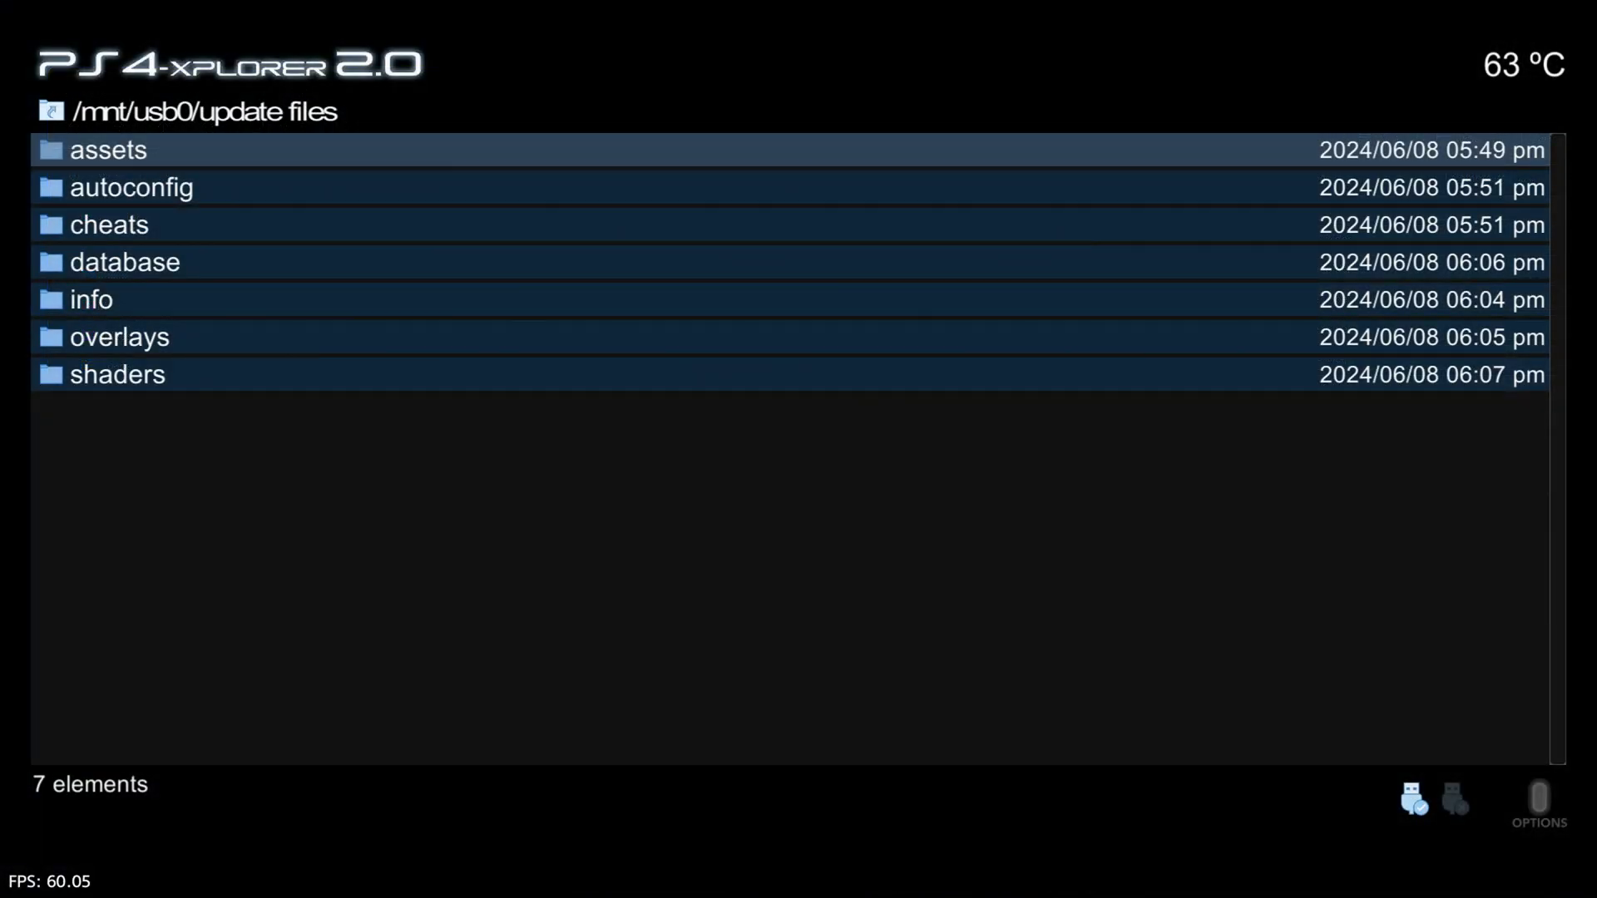
- In PS4-Xplorer, copy the assets, autoconfig, cheats, database, info, overlays and shaders folders from /mnt/usb0/update files
{"action": "key", "text": "Menu"}
{"action": "key", "text": "Down"}
{"action": "key", "text": "Down"}
{"action": "key", "text": "Down"}
{"action": "key", "text": "Down"}
{"action": "key", "text": "Return"}
- Go up to the root of the PS4 file system and open the retroarch folder under /data
{"action": "key", "text": "BackSpace"}
{"action": "key", "text": "BackSpace"}
{"action": "key", "text": "BackSpace"}
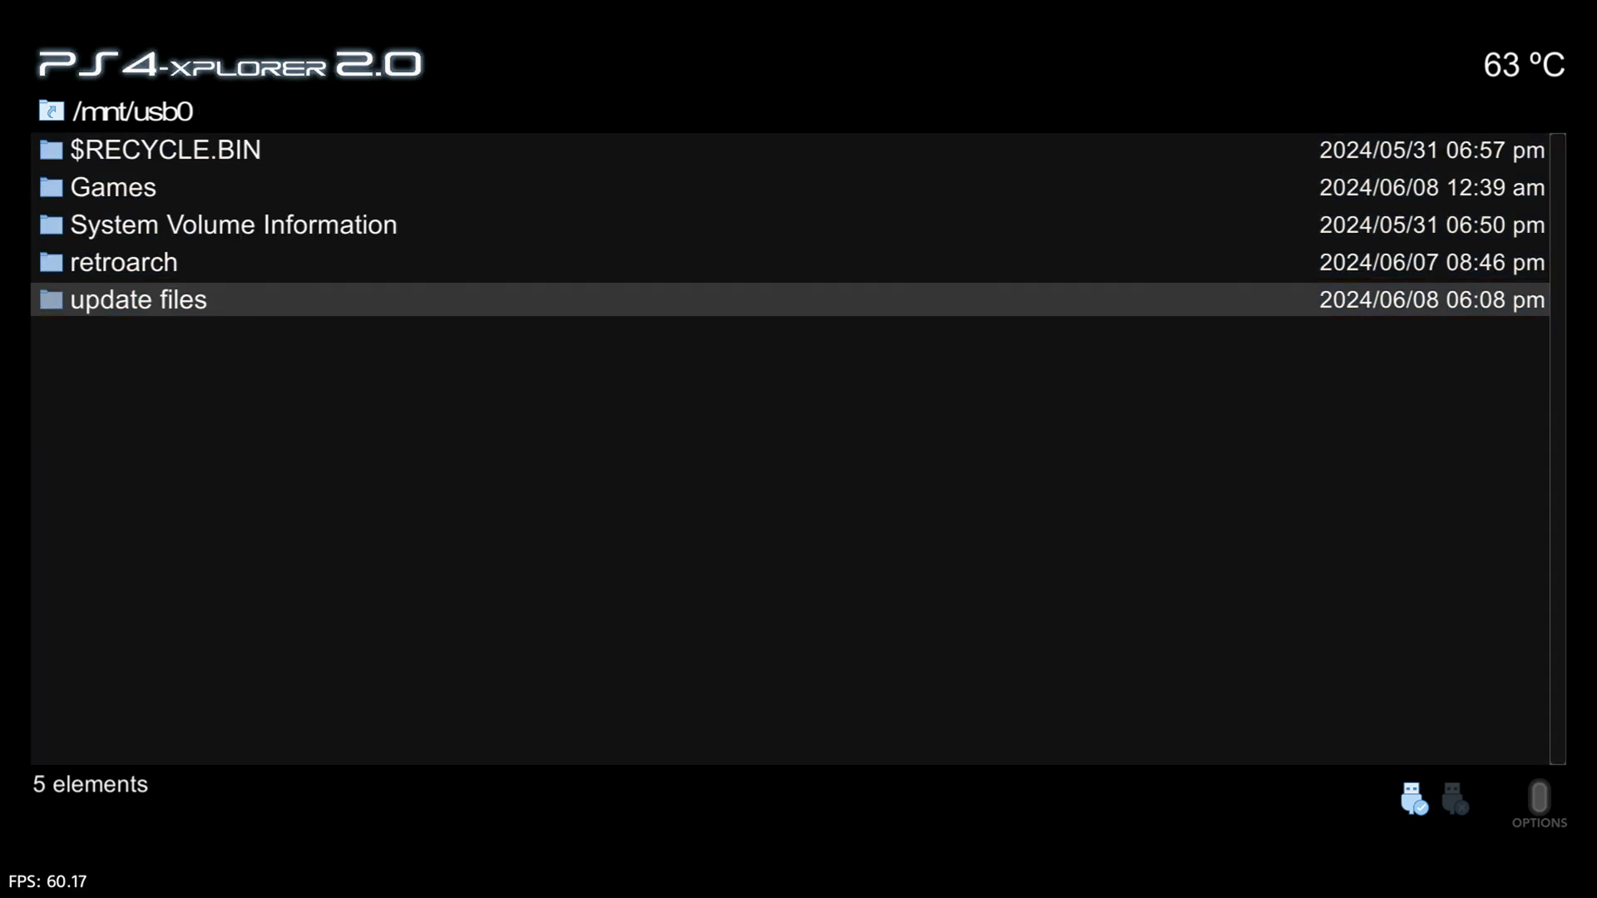
{"action": "key", "text": "Down"}
{"action": "key", "text": "Down"}
{"action": "key", "text": "Down"}
{"action": "key", "text": "Up"}
{"action": "key", "text": "Return"}
{"action": "key", "text": "Down"}
{"action": "key", "text": "Down"}
{"action": "key", "text": "Down"}
{"action": "key", "text": "Down"}
{"action": "key", "text": "Down"}
{"action": "key", "text": "Down"}
{"action": "key", "text": "Down"}
{"action": "key", "text": "Down"}
{"action": "key", "text": "Down"}
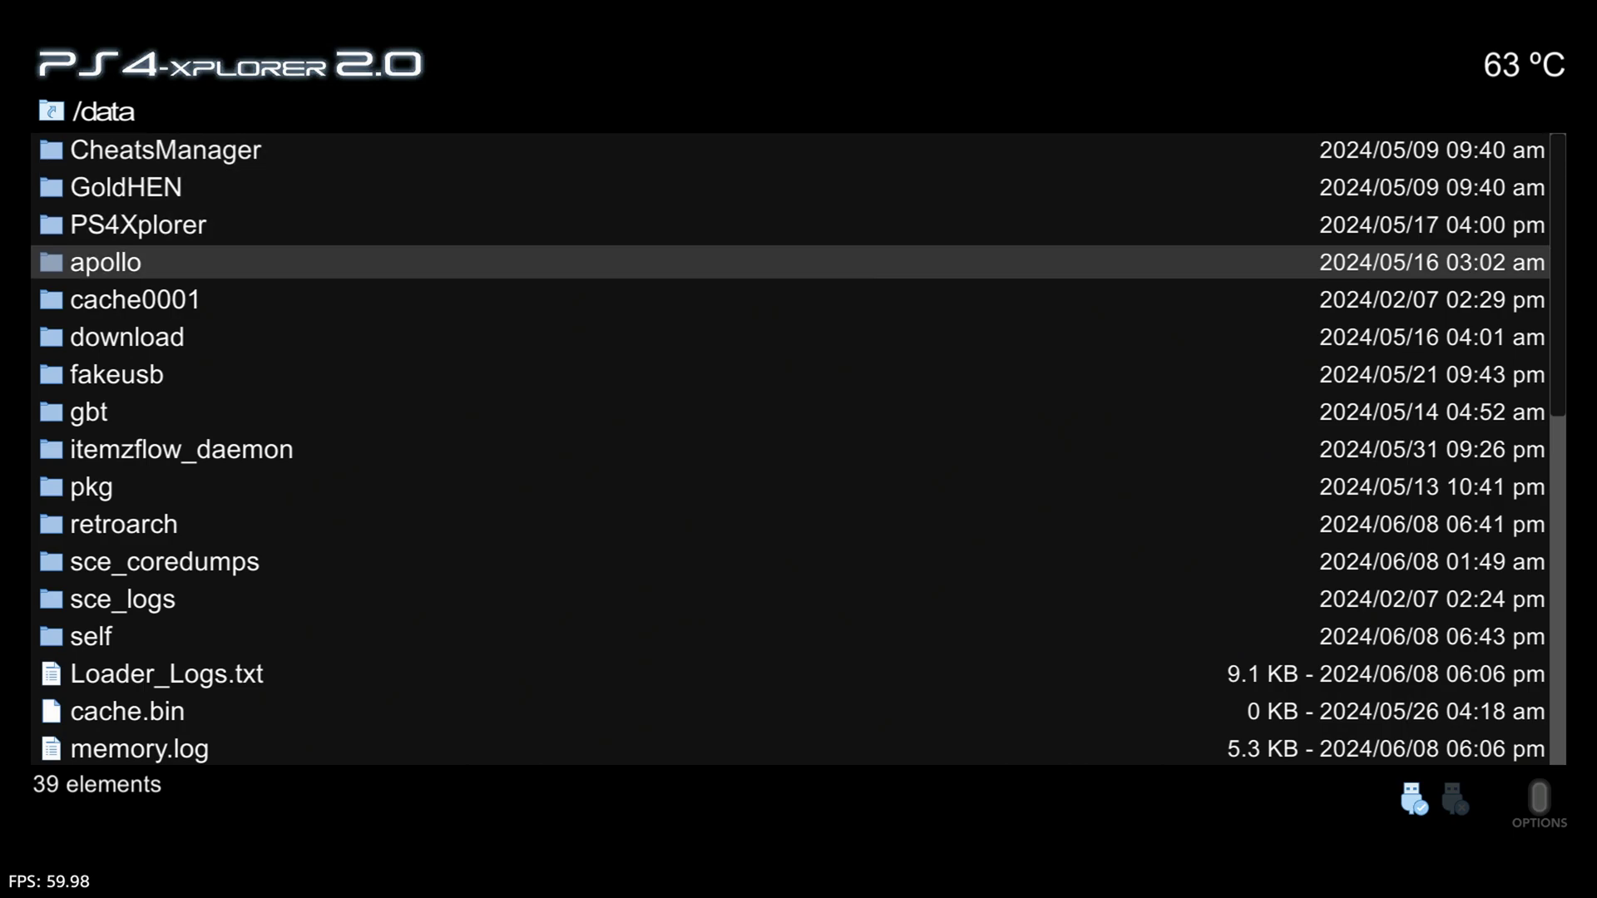
{"action": "key", "text": "Down"}
{"action": "key", "text": "Return"}
- Paste the copied update folders into the retroarch folder
{"action": "key", "text": "Up"}
{"action": "key", "text": "Menu"}
{"action": "key", "text": "Down"}
{"action": "key", "text": "Down"}
{"action": "key", "text": "Down"}
{"action": "key", "text": "Down"}
{"action": "key", "text": "Down"}
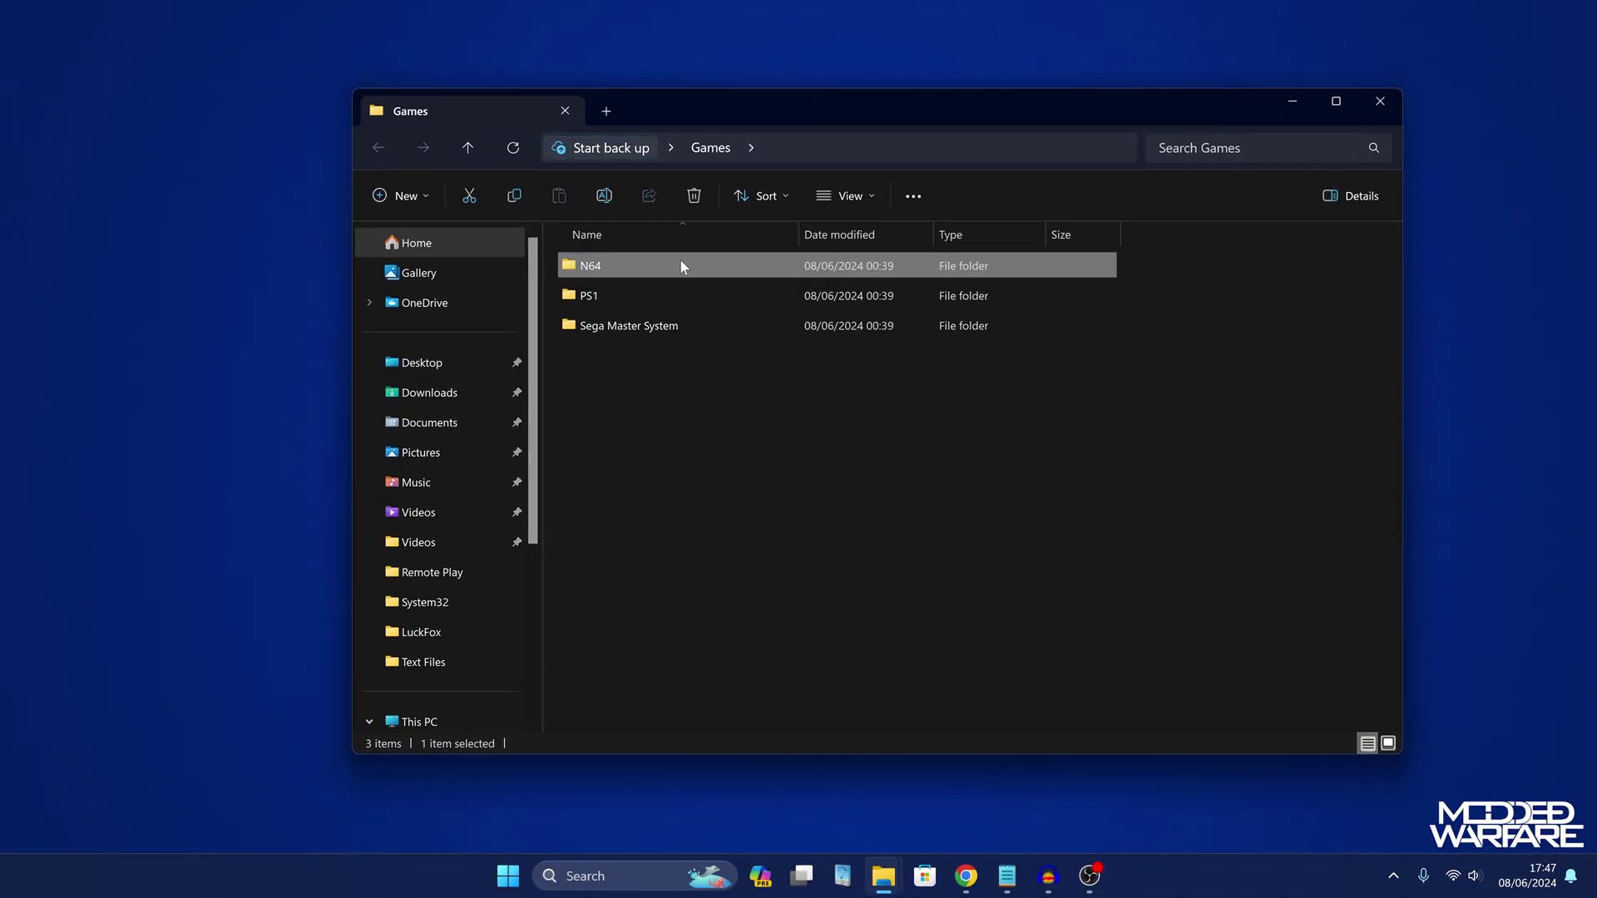
- On the PC, examine the game files in the N64, PS1 and Sega Master System folders inside Games
{"action": "double_click", "coordinate": [680, 258]}
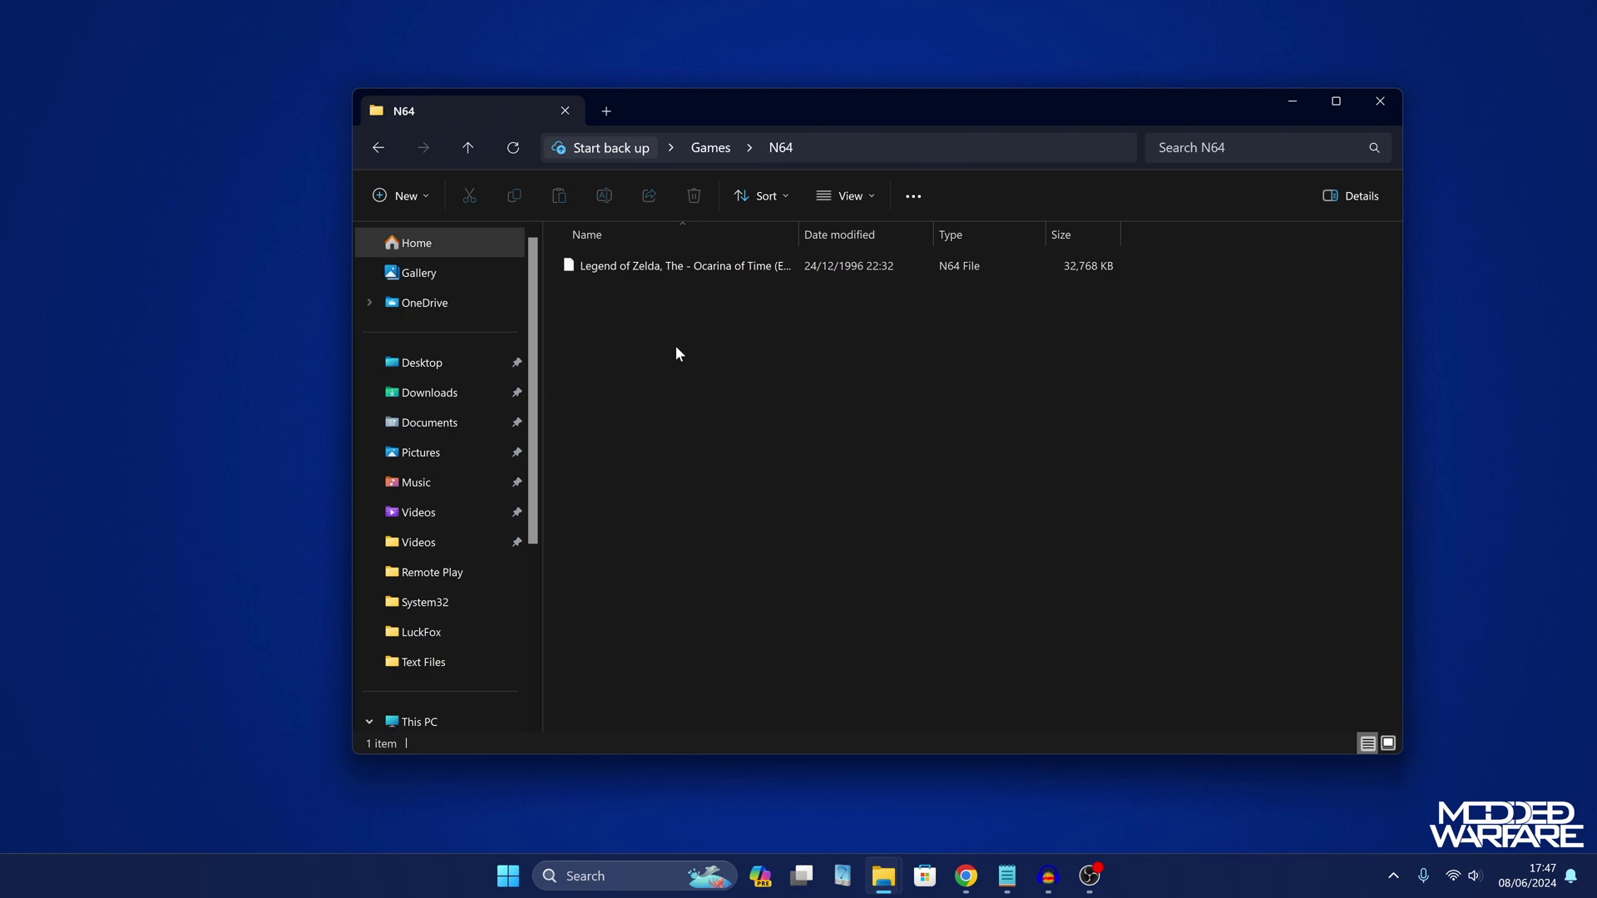
{"action": "key", "text": "alt+Left"}
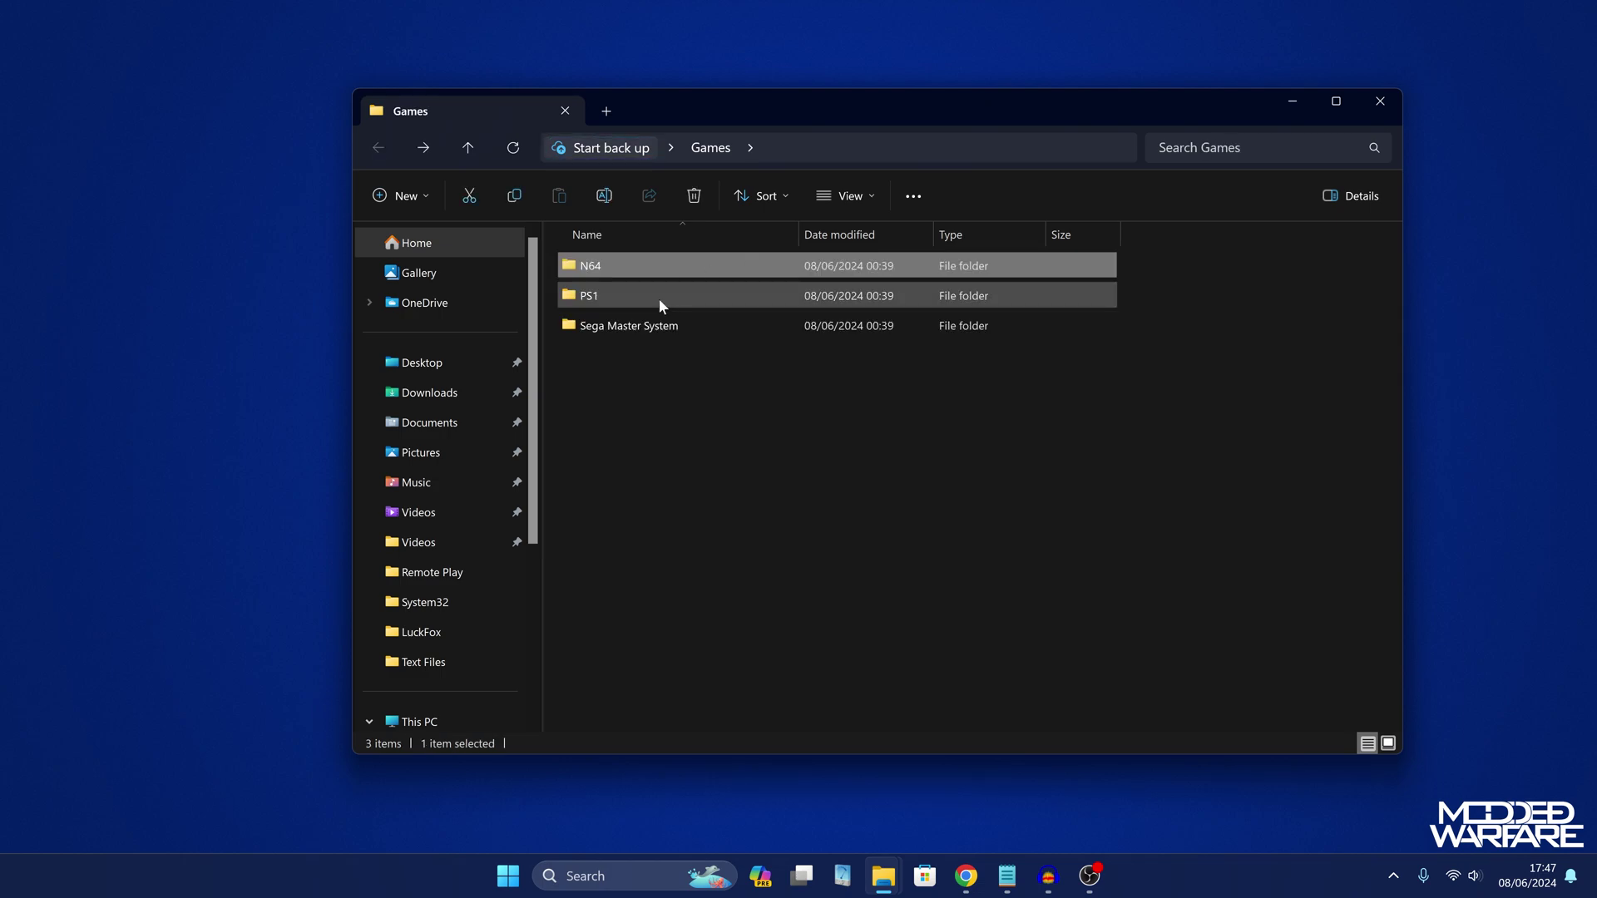
{"action": "double_click", "coordinate": [657, 298]}
{"action": "key", "text": "alt+Left"}
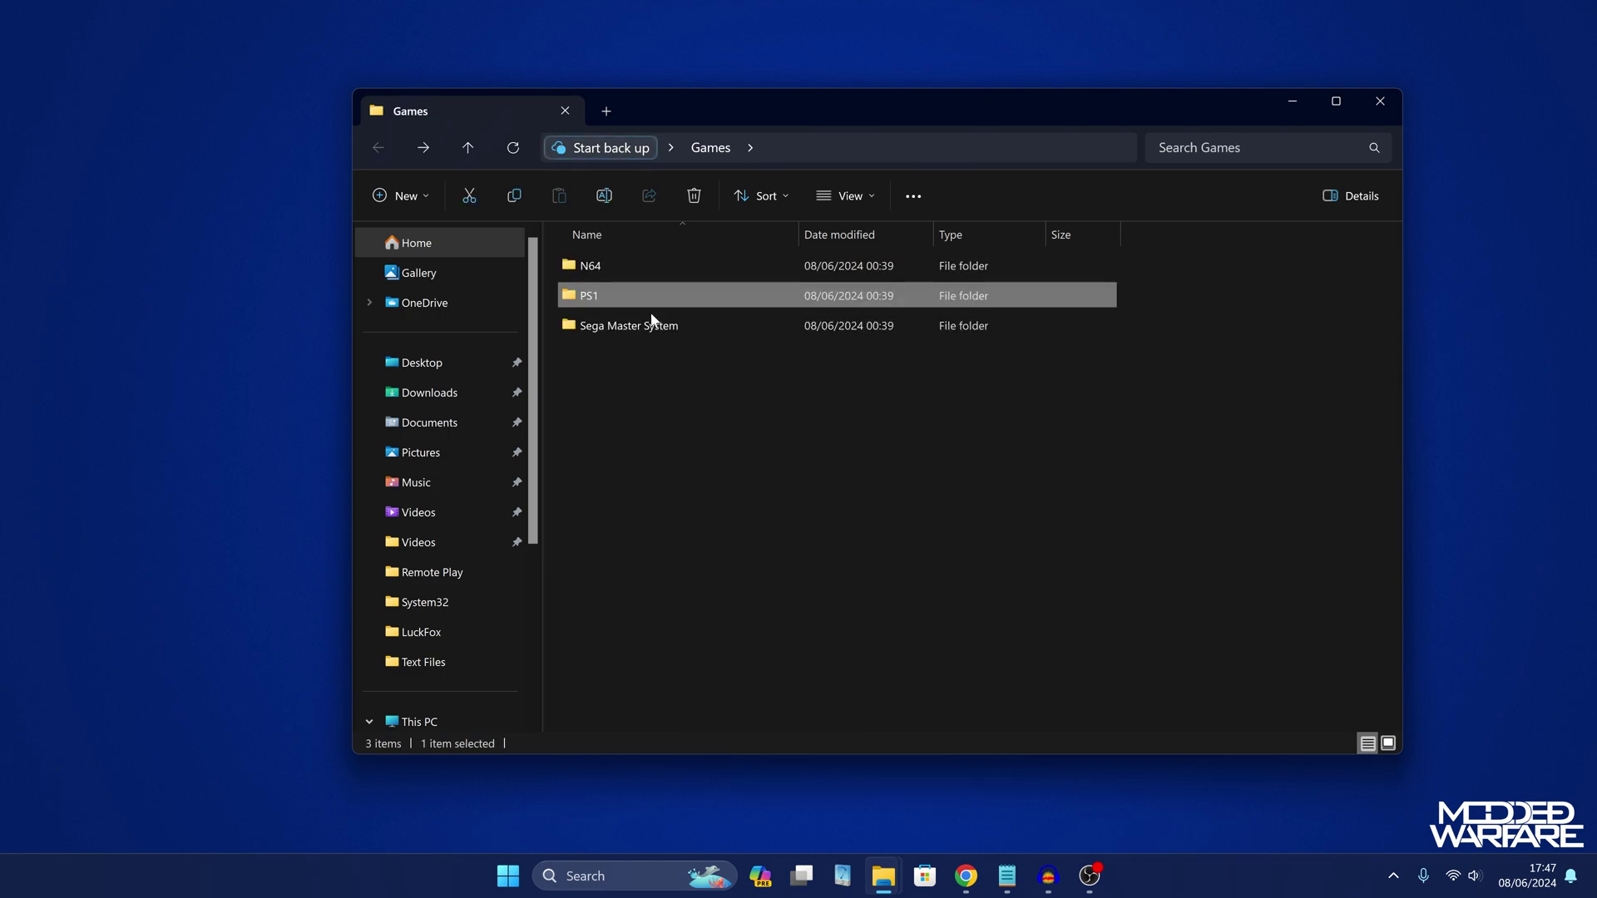
{"action": "double_click", "coordinate": [658, 329]}
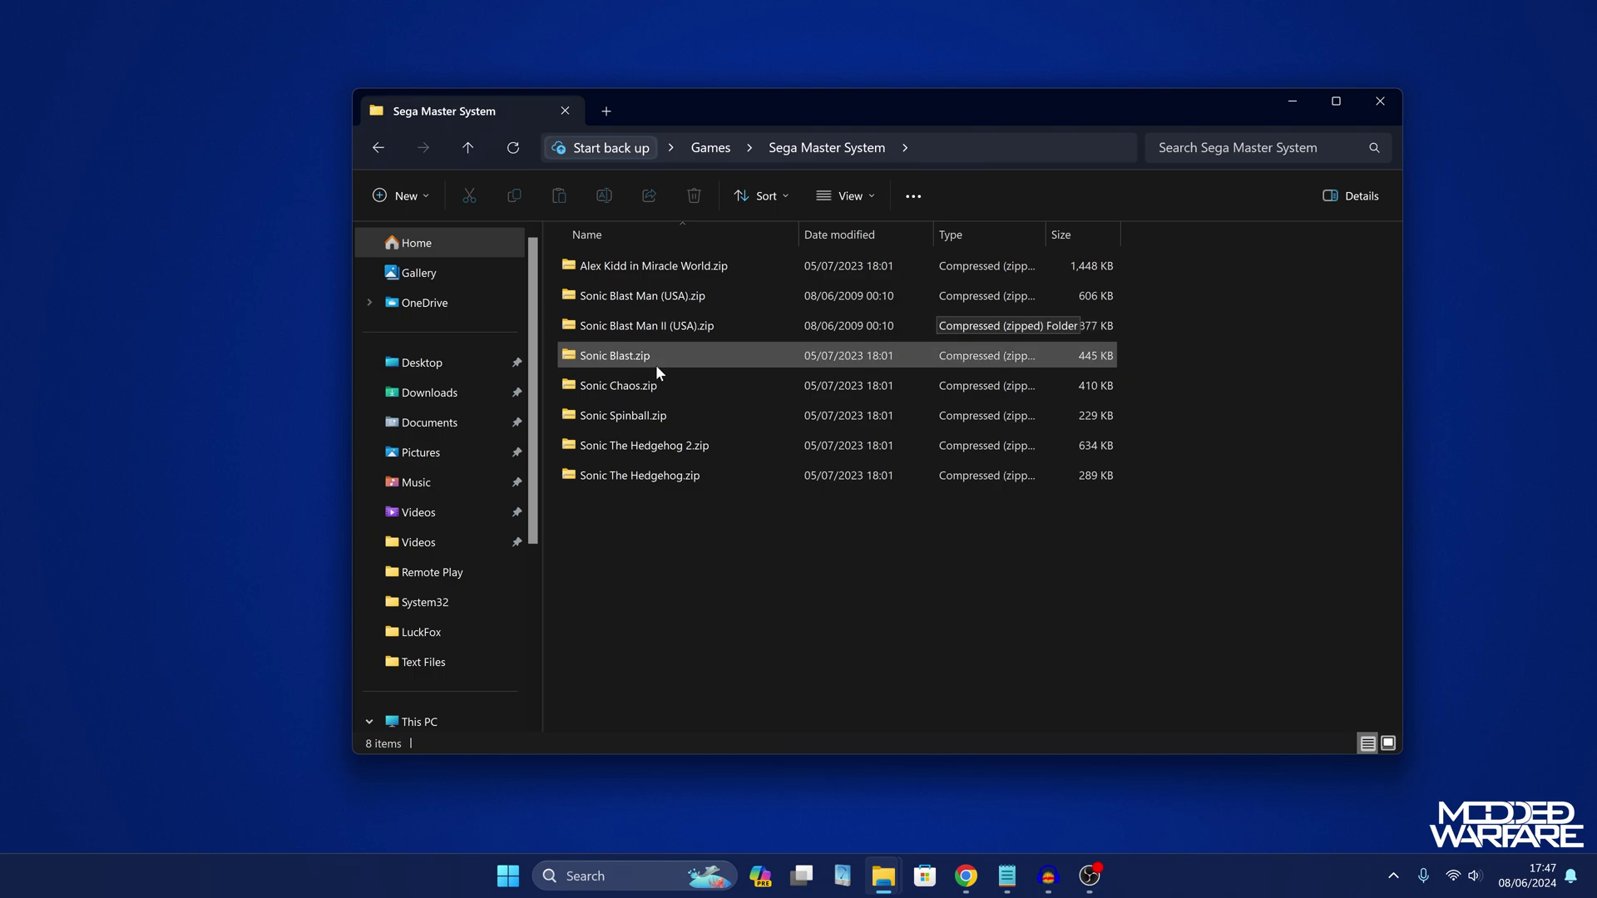
- Copy the Games folder from the PC desktop to the root of the USB (E:) drive
{"action": "key", "text": "alt+Left"}
{"action": "key", "text": "ctrl+a"}
{"action": "left_click_drag", "start_coordinate": [1143, 98], "coordinate": [1186, 92]}
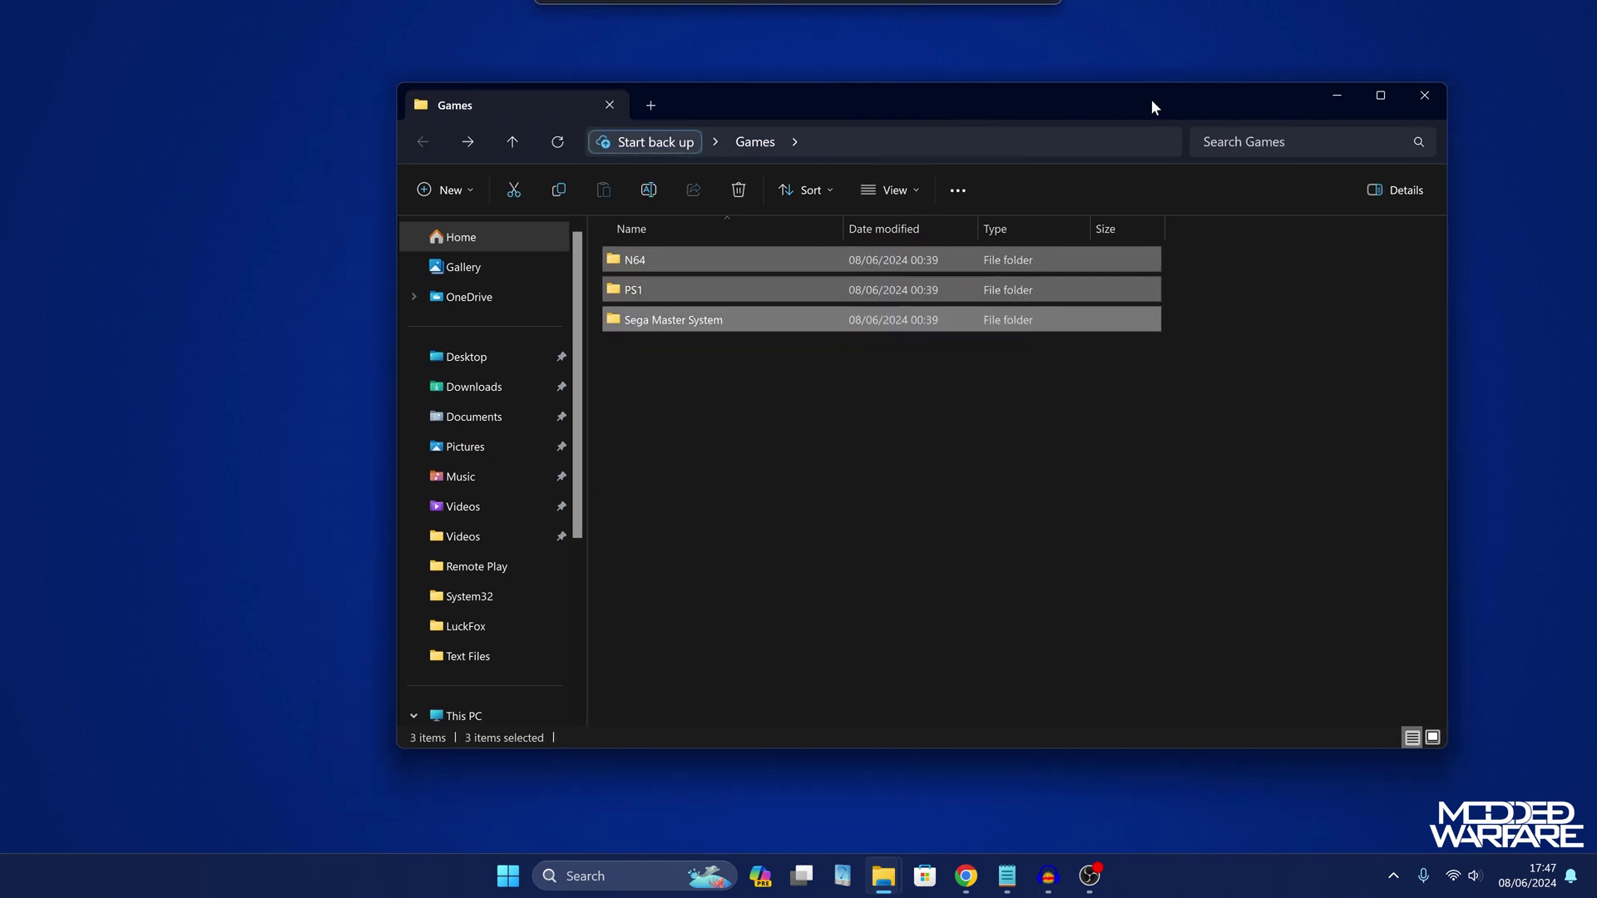
{"action": "left_click", "coordinate": [1420, 98]}
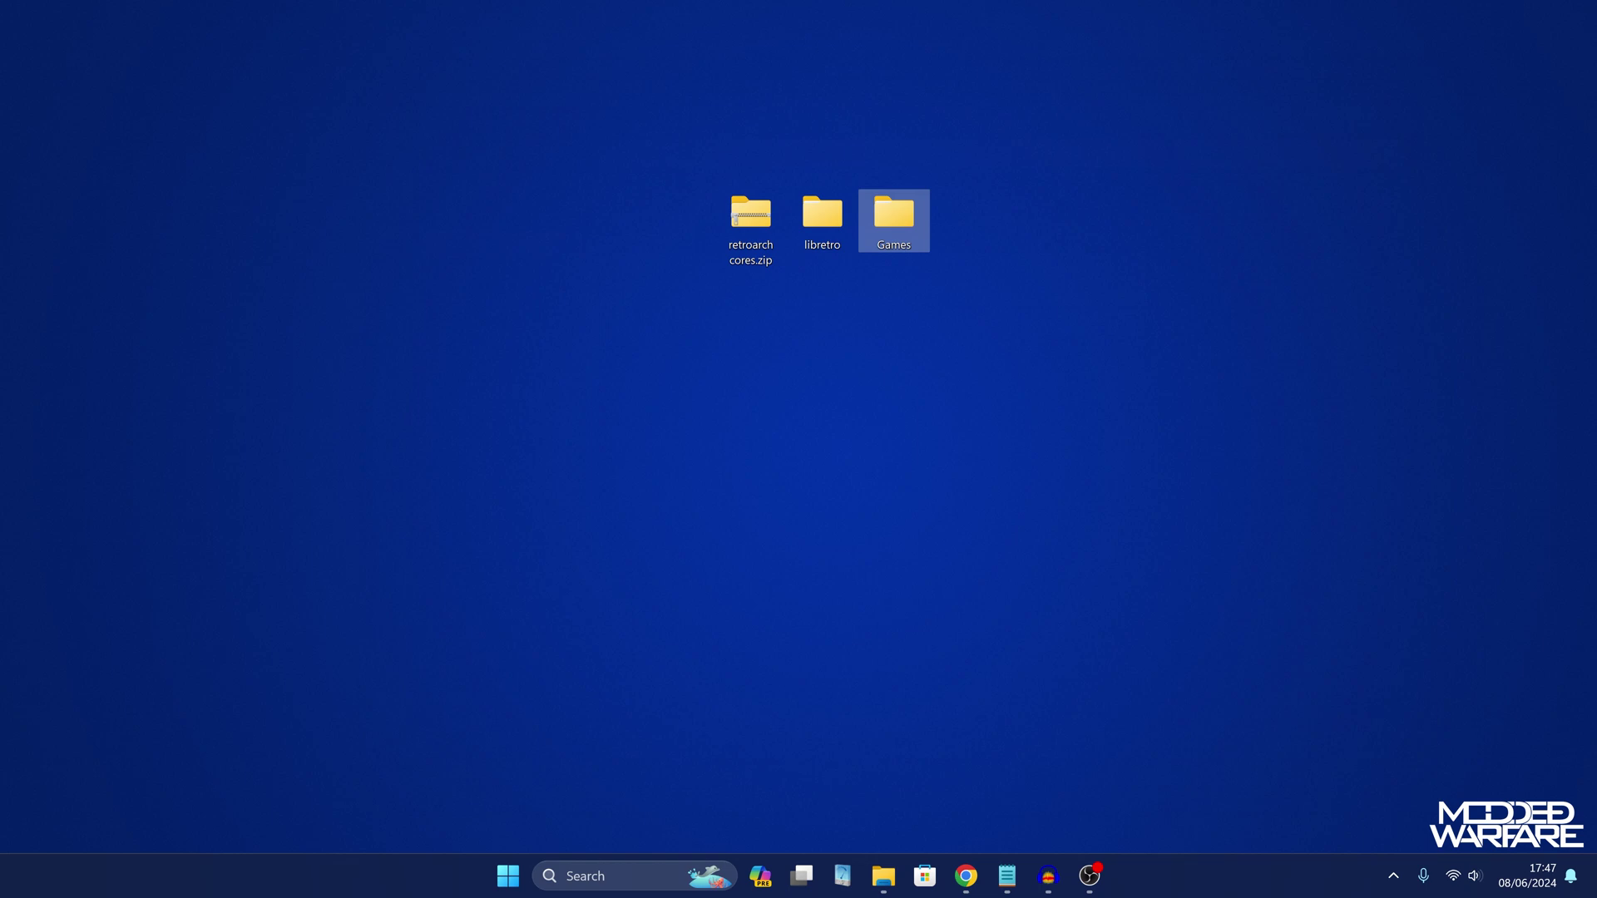
{"action": "key", "text": "super+e"}
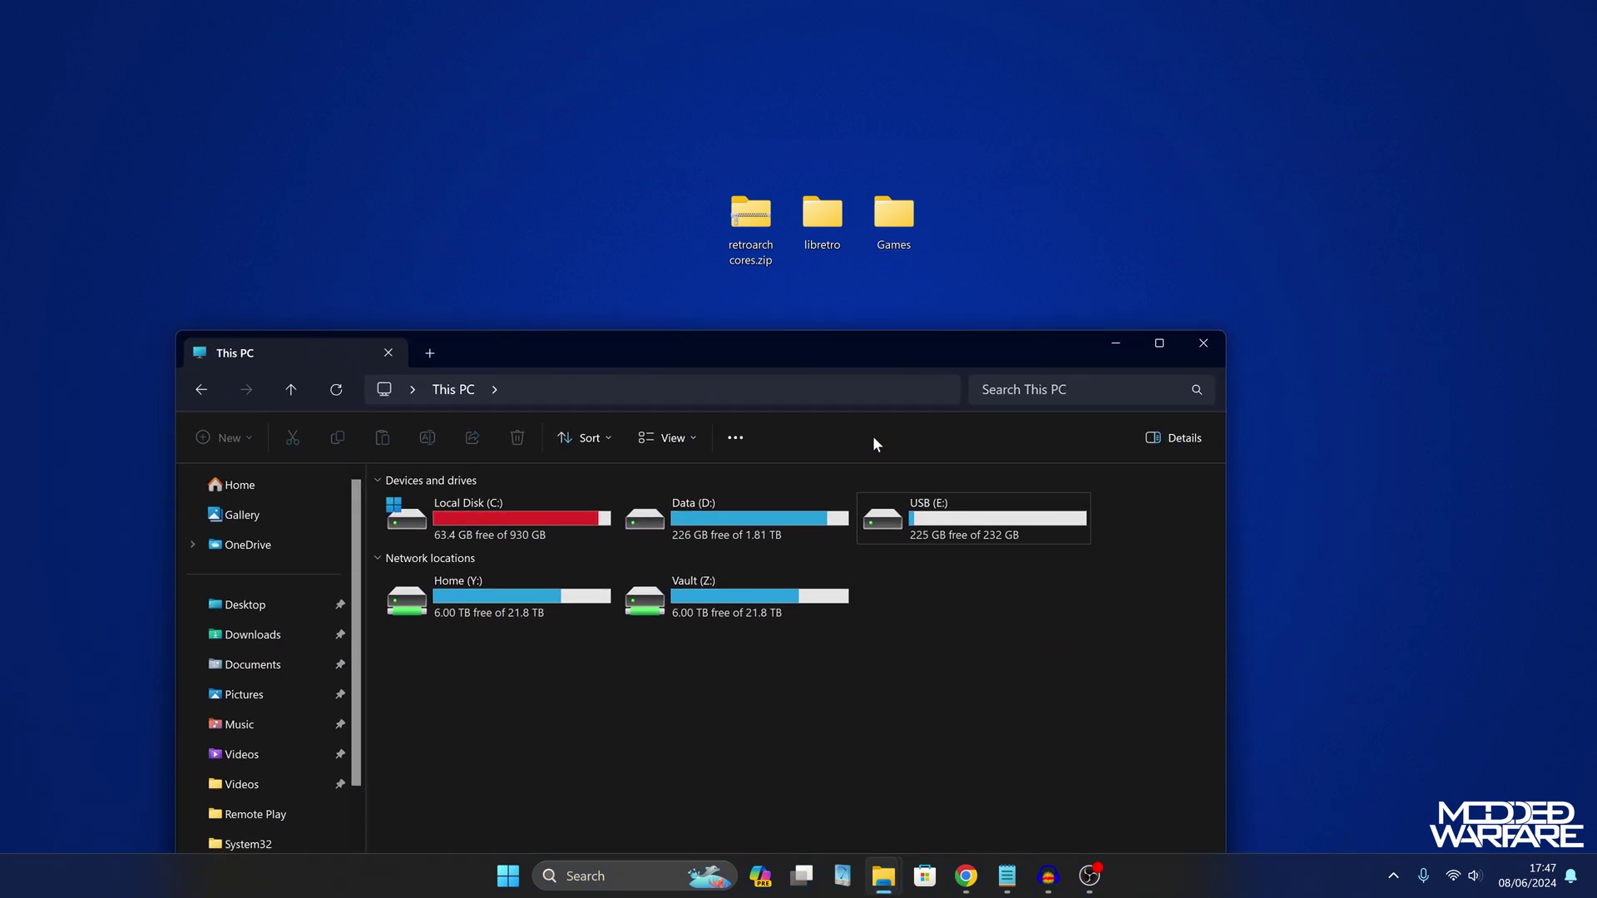
{"action": "double_click", "coordinate": [963, 538]}
{"action": "left_click_drag", "start_coordinate": [890, 237], "coordinate": [968, 243]}
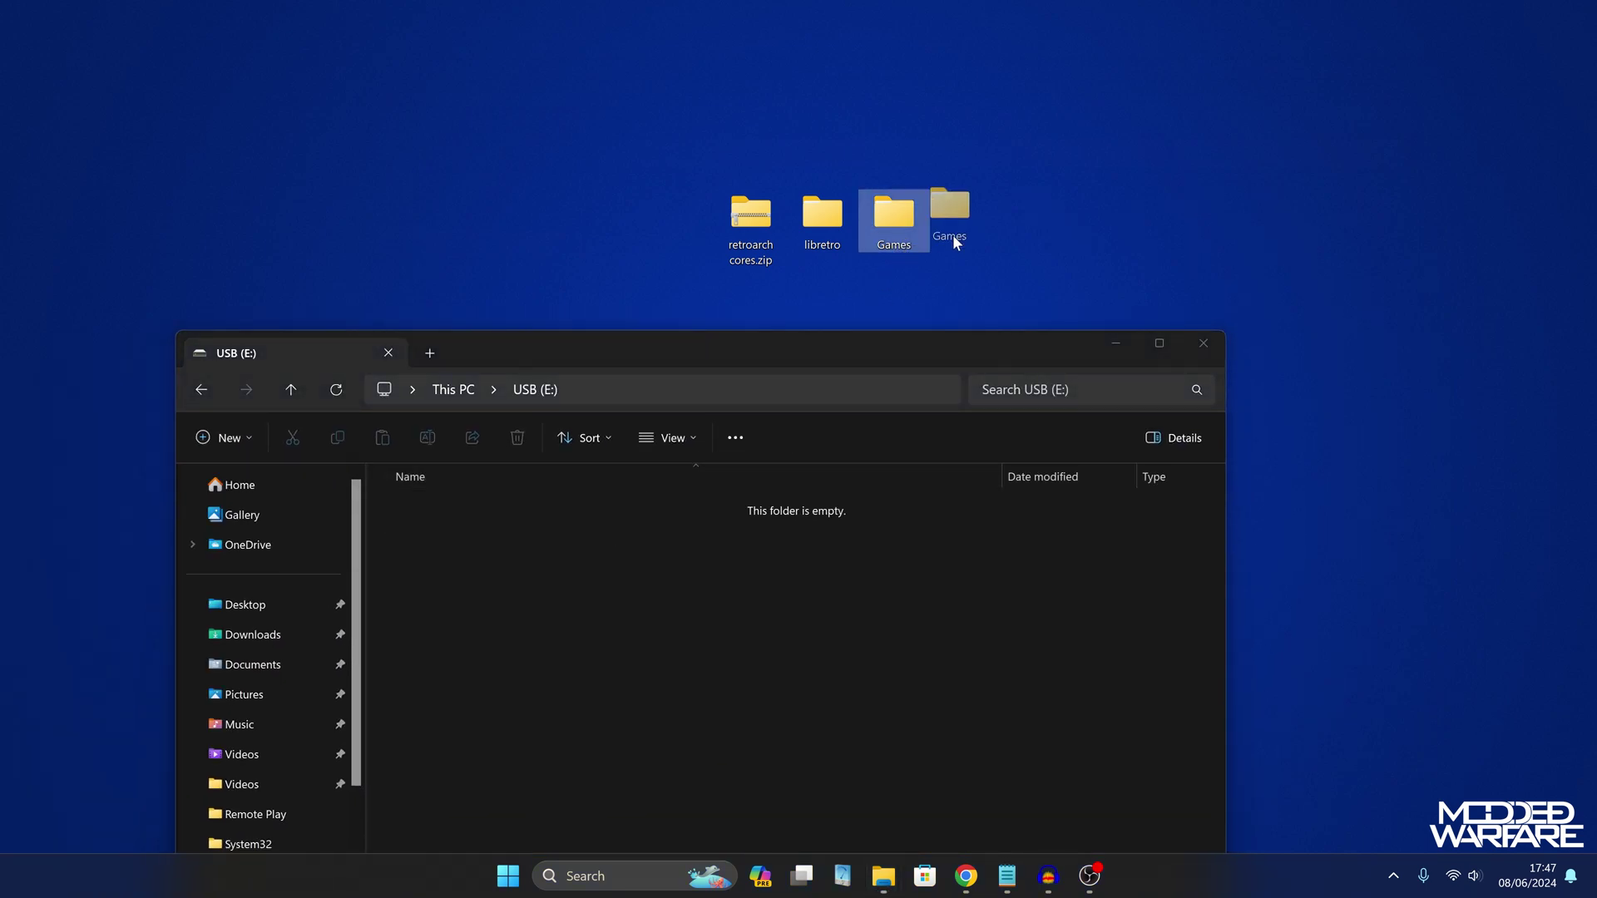
{"action": "left_click_drag", "start_coordinate": [722, 613], "coordinate": [722, 614]}
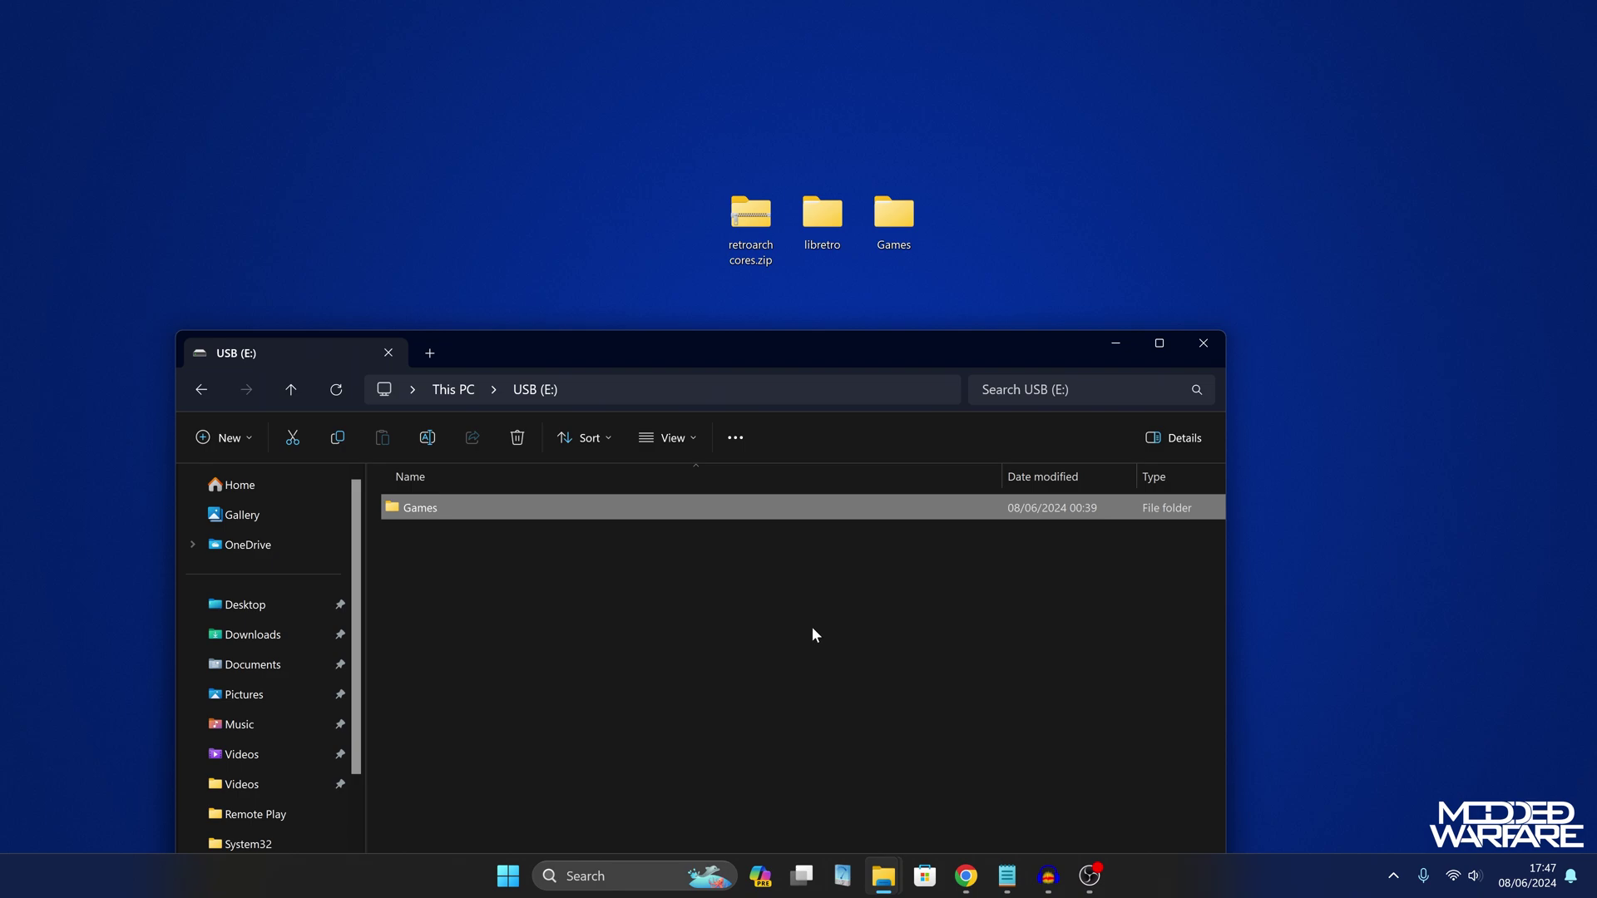
{"action": "left_click_drag", "start_coordinate": [826, 358], "coordinate": [890, 322]}
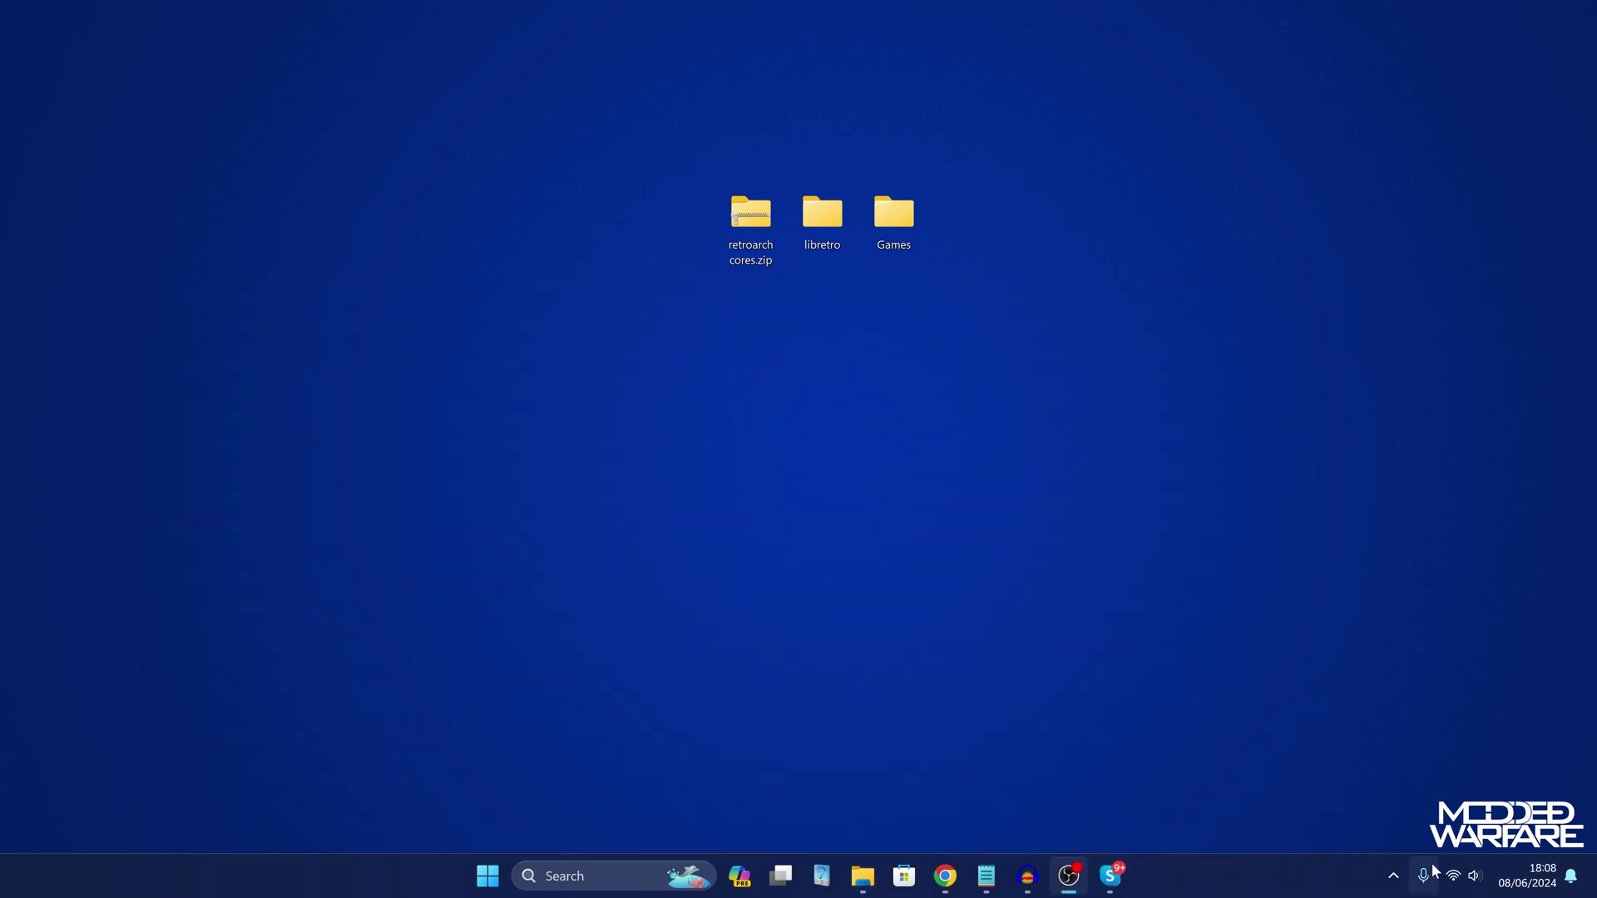
{"action": "left_click", "coordinate": [1394, 876]}
{"action": "right_click", "coordinate": [1348, 794]}
{"action": "left_click", "coordinate": [1381, 765]}
{"action": "left_click", "coordinate": [771, 597]}
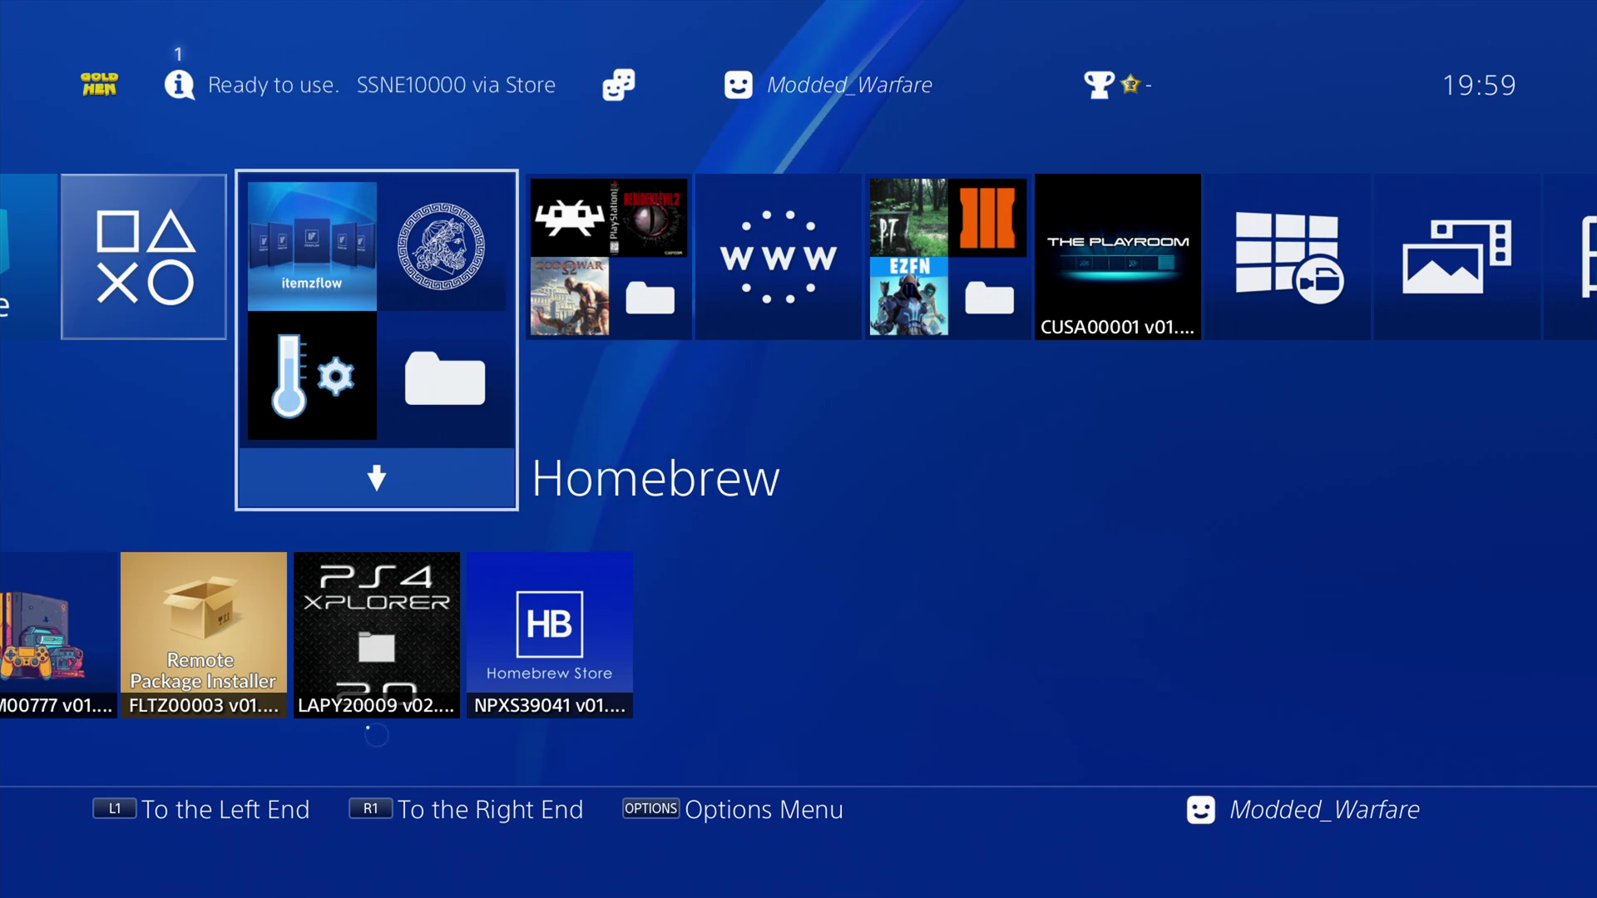
- On the PS4, start PS4-Xplorer 2.0 from the Homebrew folder and go to /mnt/usb0
{"action": "key", "text": "Down"}
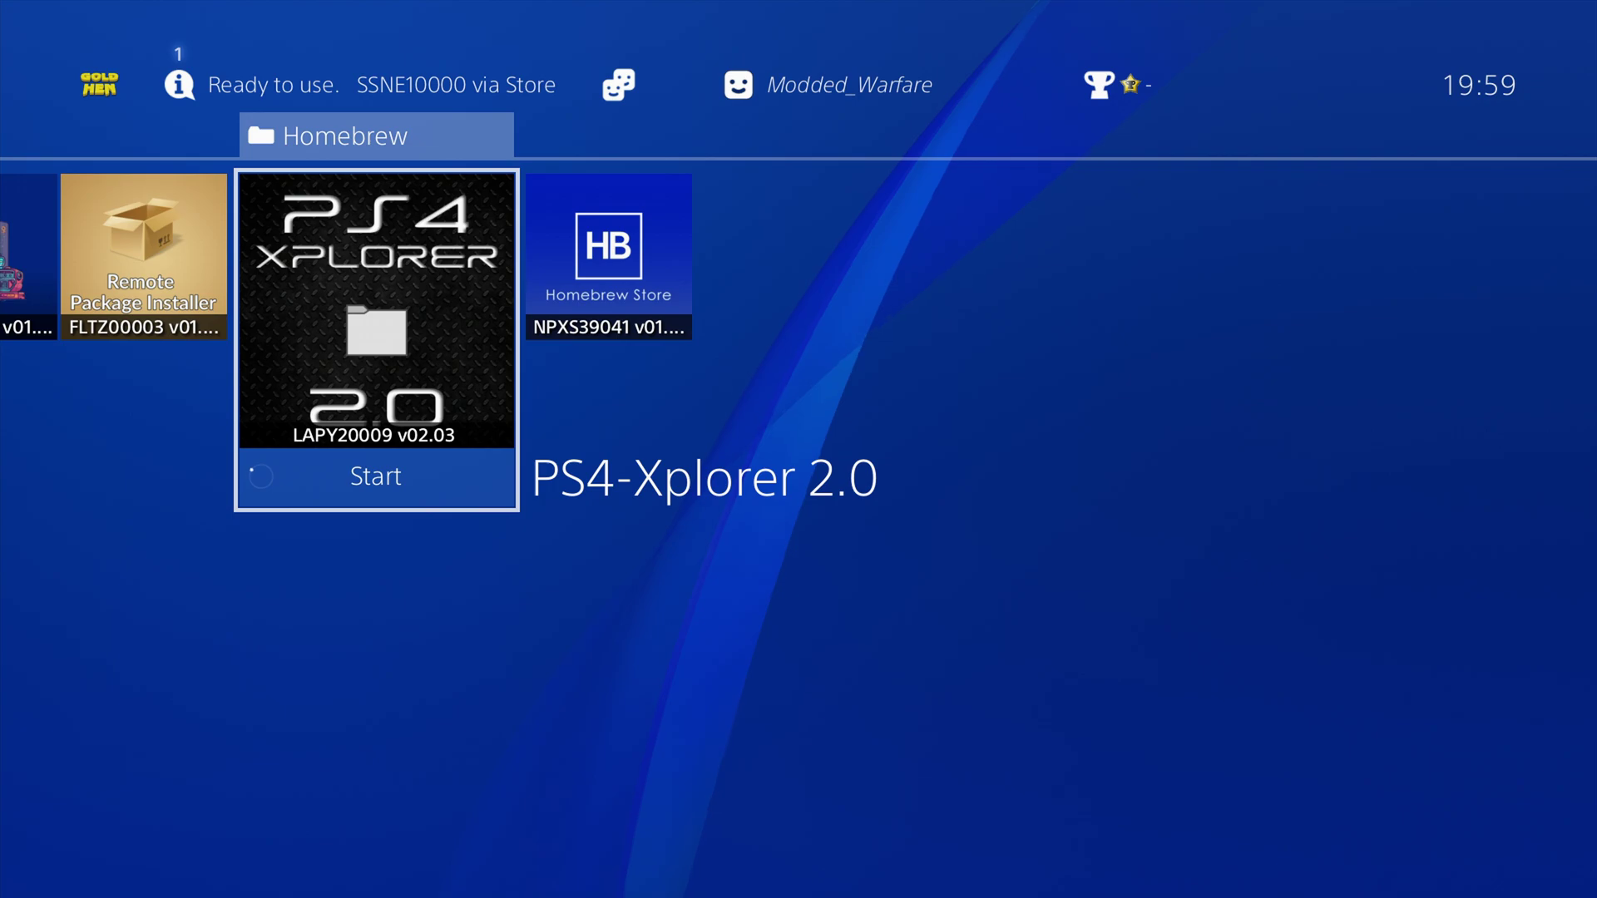
{"action": "key", "text": "Down"}
{"action": "key", "text": "Down"}
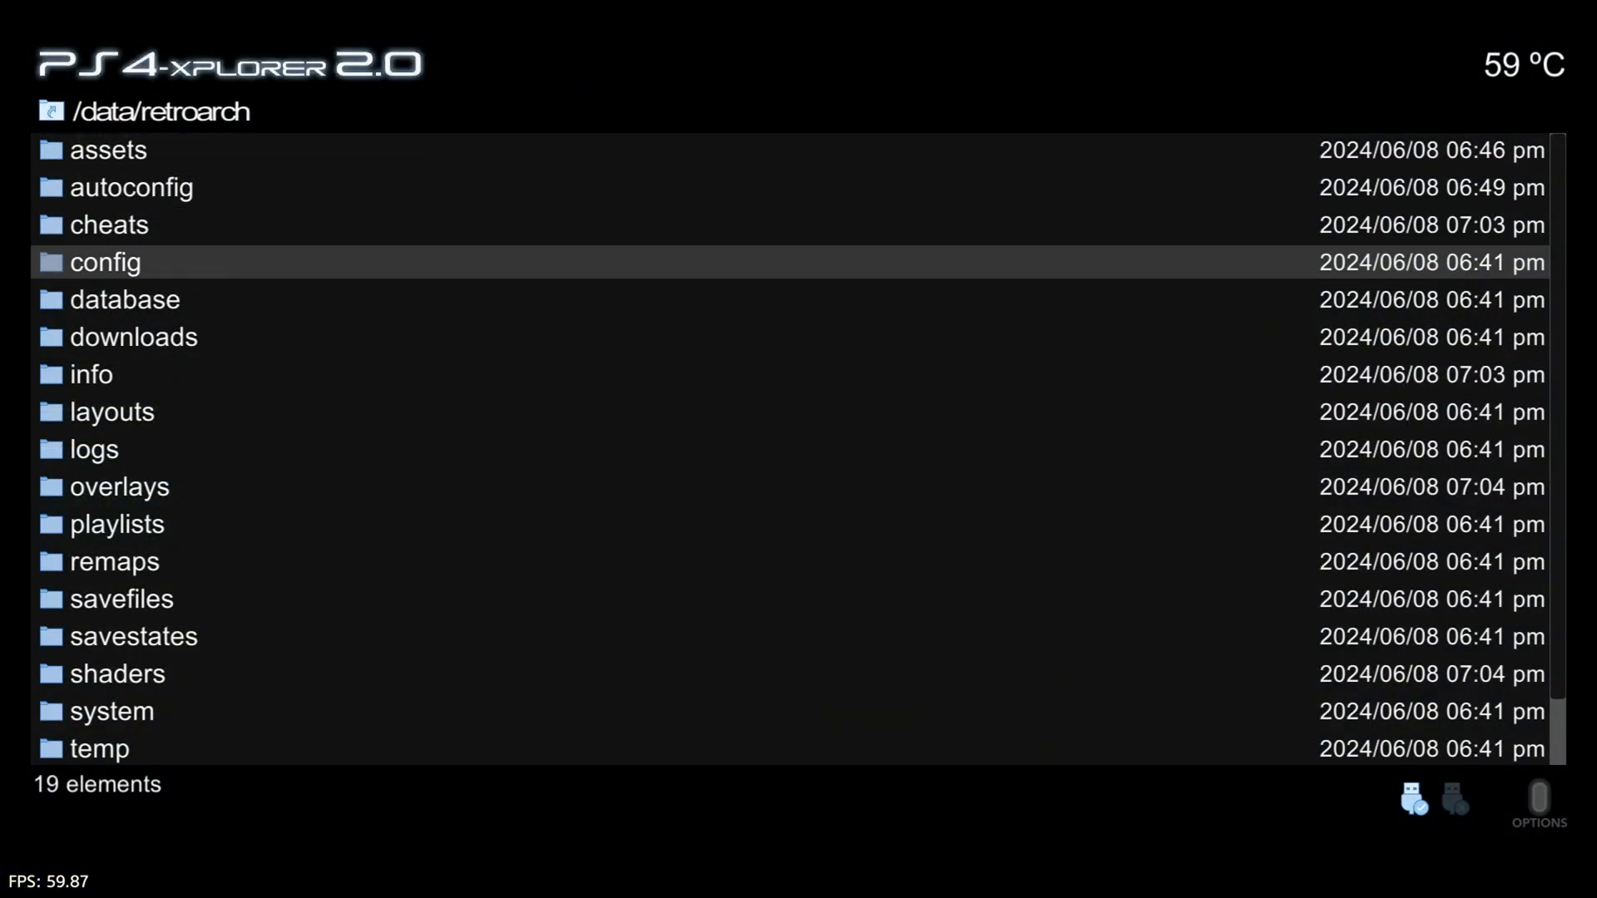
{"action": "key", "text": "Left"}
{"action": "key", "text": "Left"}
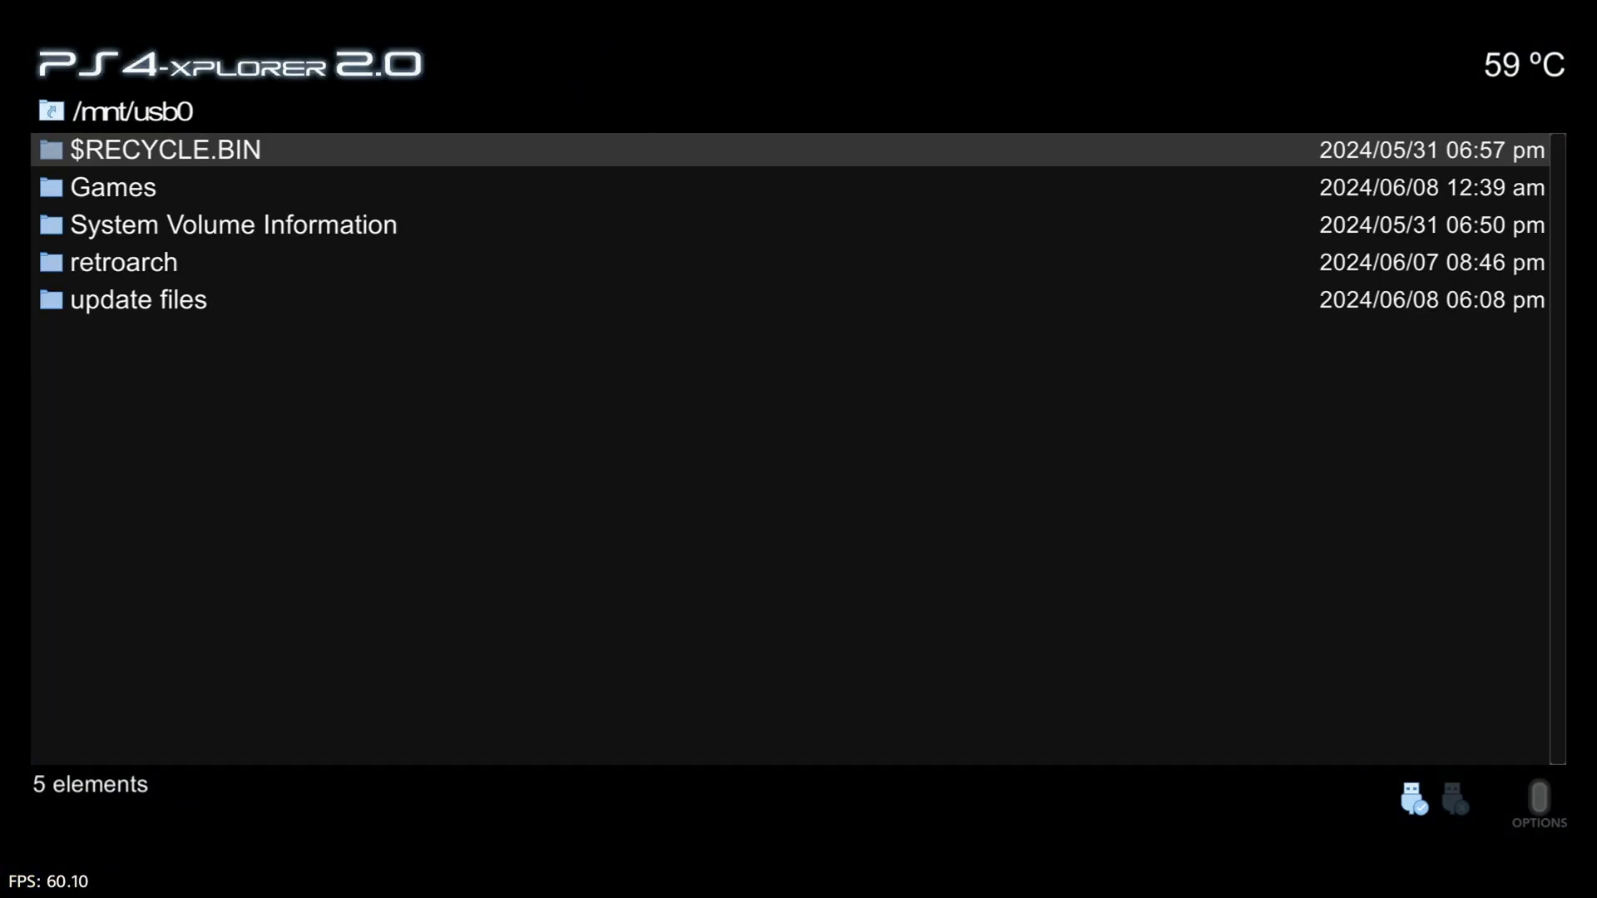
- Examine the contents of the Games folder on /mnt/usb0, returning to the USB root
{"action": "key", "text": "Down"}
{"action": "key", "text": "Down"}
{"action": "key", "text": "Down"}
{"action": "key", "text": "Up"}
{"action": "key", "text": "Up"}
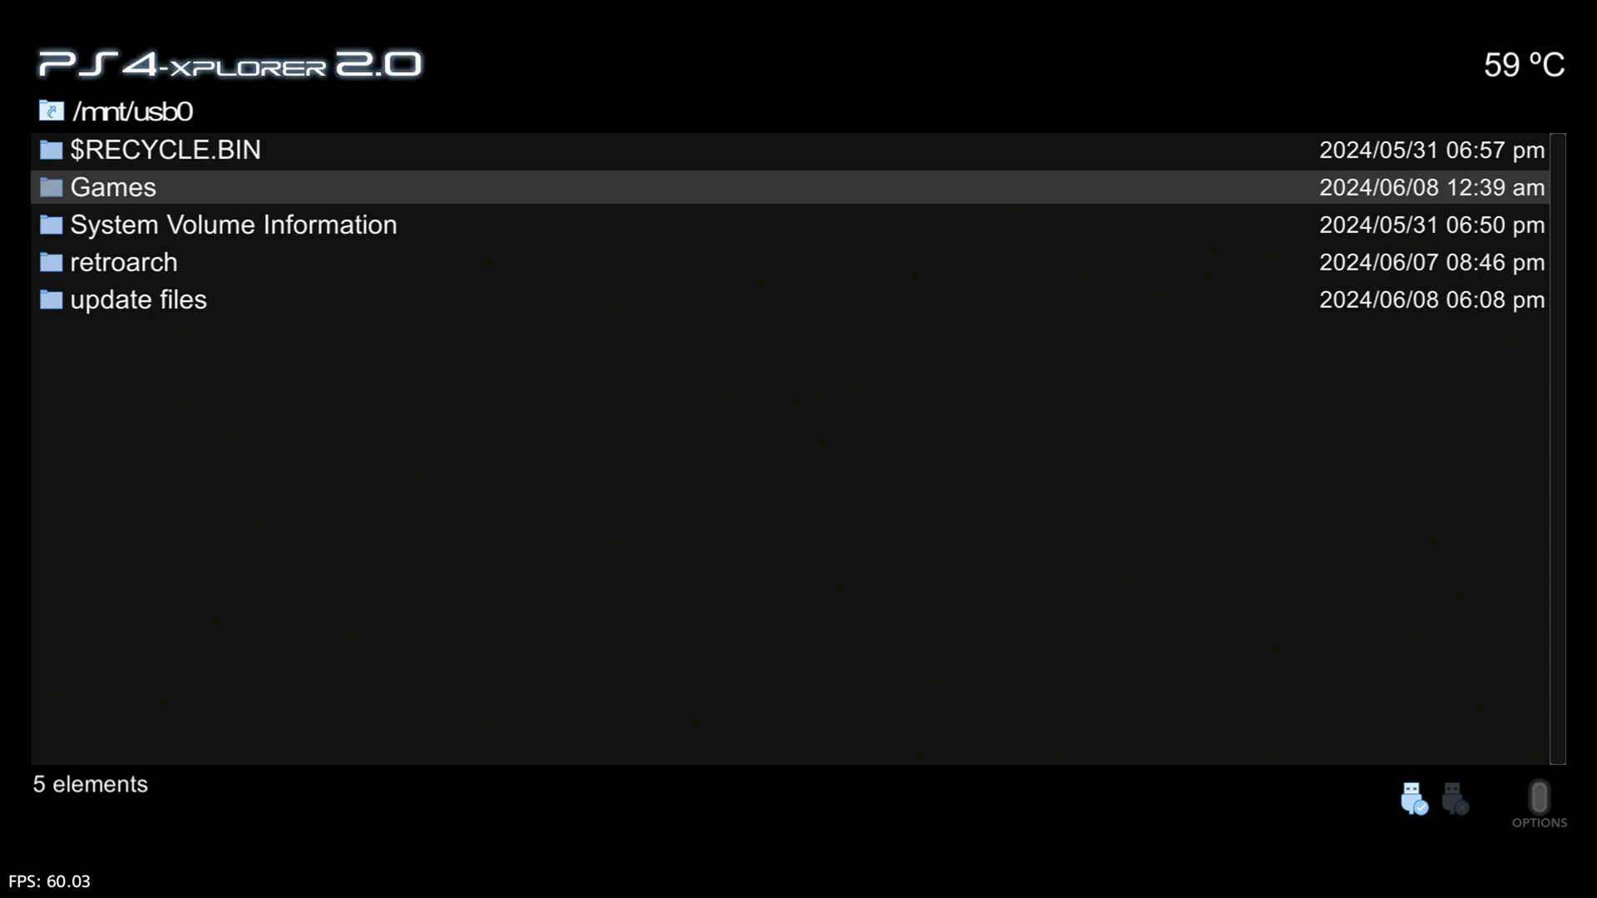
{"action": "key", "text": "Return"}
{"action": "key", "text": "Down"}
{"action": "key", "text": "Down"}
{"action": "key", "text": "Down"}
{"action": "key", "text": "Left"}
- Copy the Games folder from /mnt/usb0
{"action": "key", "text": "Down"}
{"action": "key", "text": "Up"}
{"action": "key", "text": "Menu"}
{"action": "key", "text": "Down"}
{"action": "key", "text": "Down"}
{"action": "key", "text": "Down"}
{"action": "key", "text": "Down"}
{"action": "key", "text": "Return"}
- Go up to the root of the PS4 file system and open the data folder
{"action": "key", "text": "Left"}
{"action": "key", "text": "Left"}
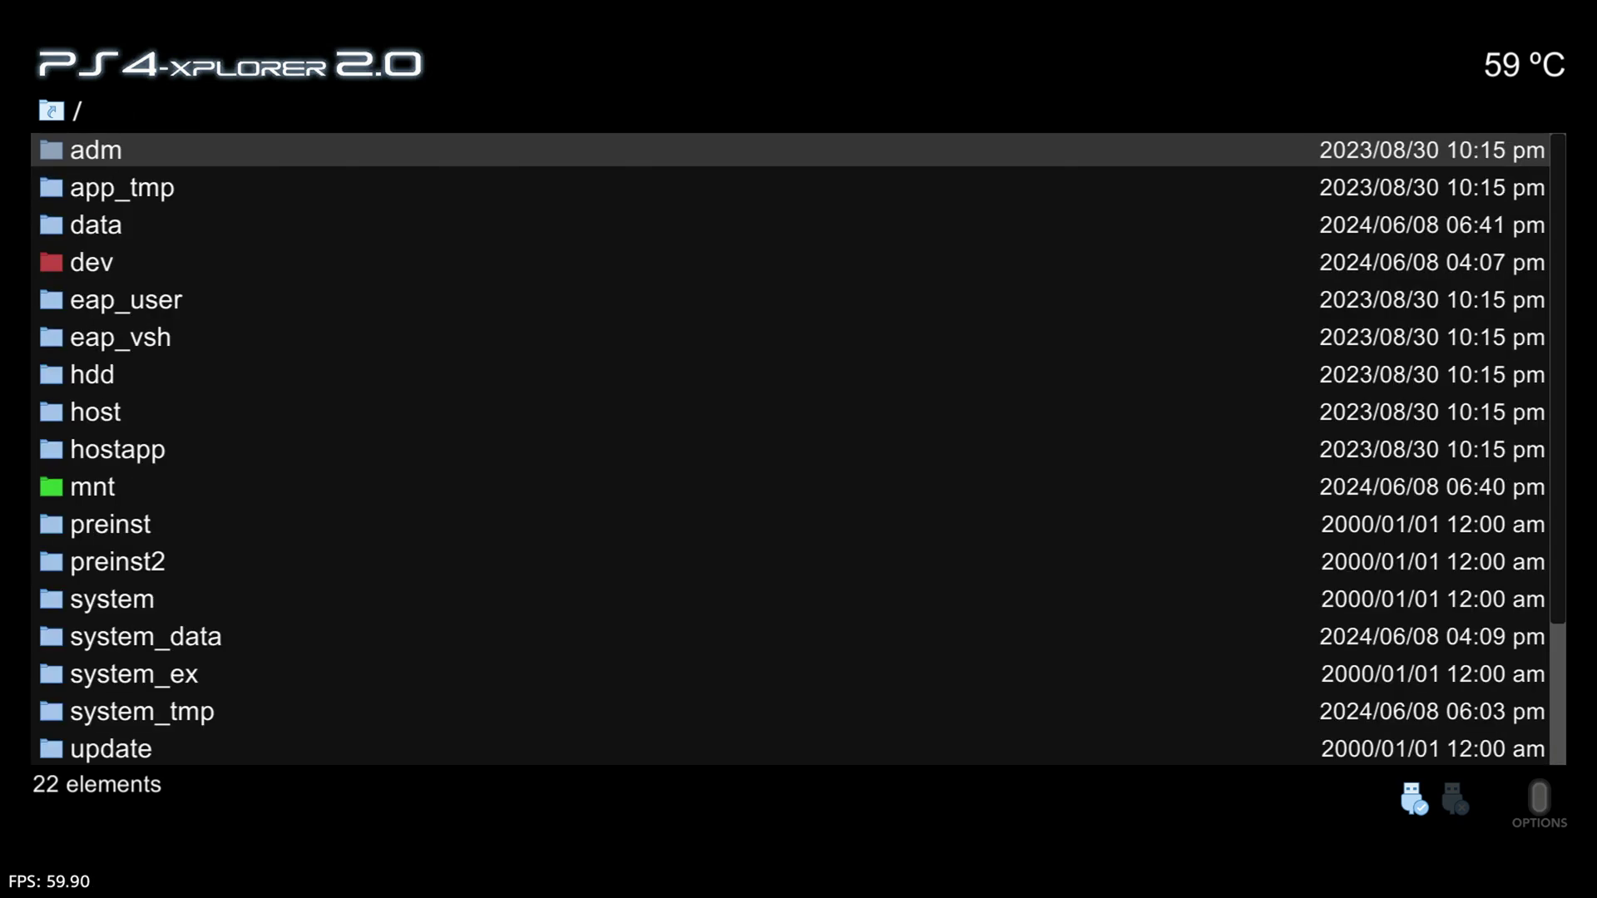
{"action": "key", "text": "Down"}
{"action": "key", "text": "Down"}
{"action": "key", "text": "Return"}
- Paste the copied Games folder into /data
{"action": "key", "text": "Down"}
{"action": "key", "text": "Down"}
{"action": "key", "text": "Down"}
{"action": "key", "text": "Down"}
{"action": "key", "text": "Down"}
{"action": "key", "text": "Down"}
{"action": "key", "text": "Down"}
{"action": "key", "text": "Down"}
{"action": "key", "text": "Down"}
{"action": "key", "text": "Down"}
{"action": "key", "text": "Down"}
{"action": "key", "text": "Down"}
{"action": "key", "text": "Down"}
{"action": "key", "text": "Down"}
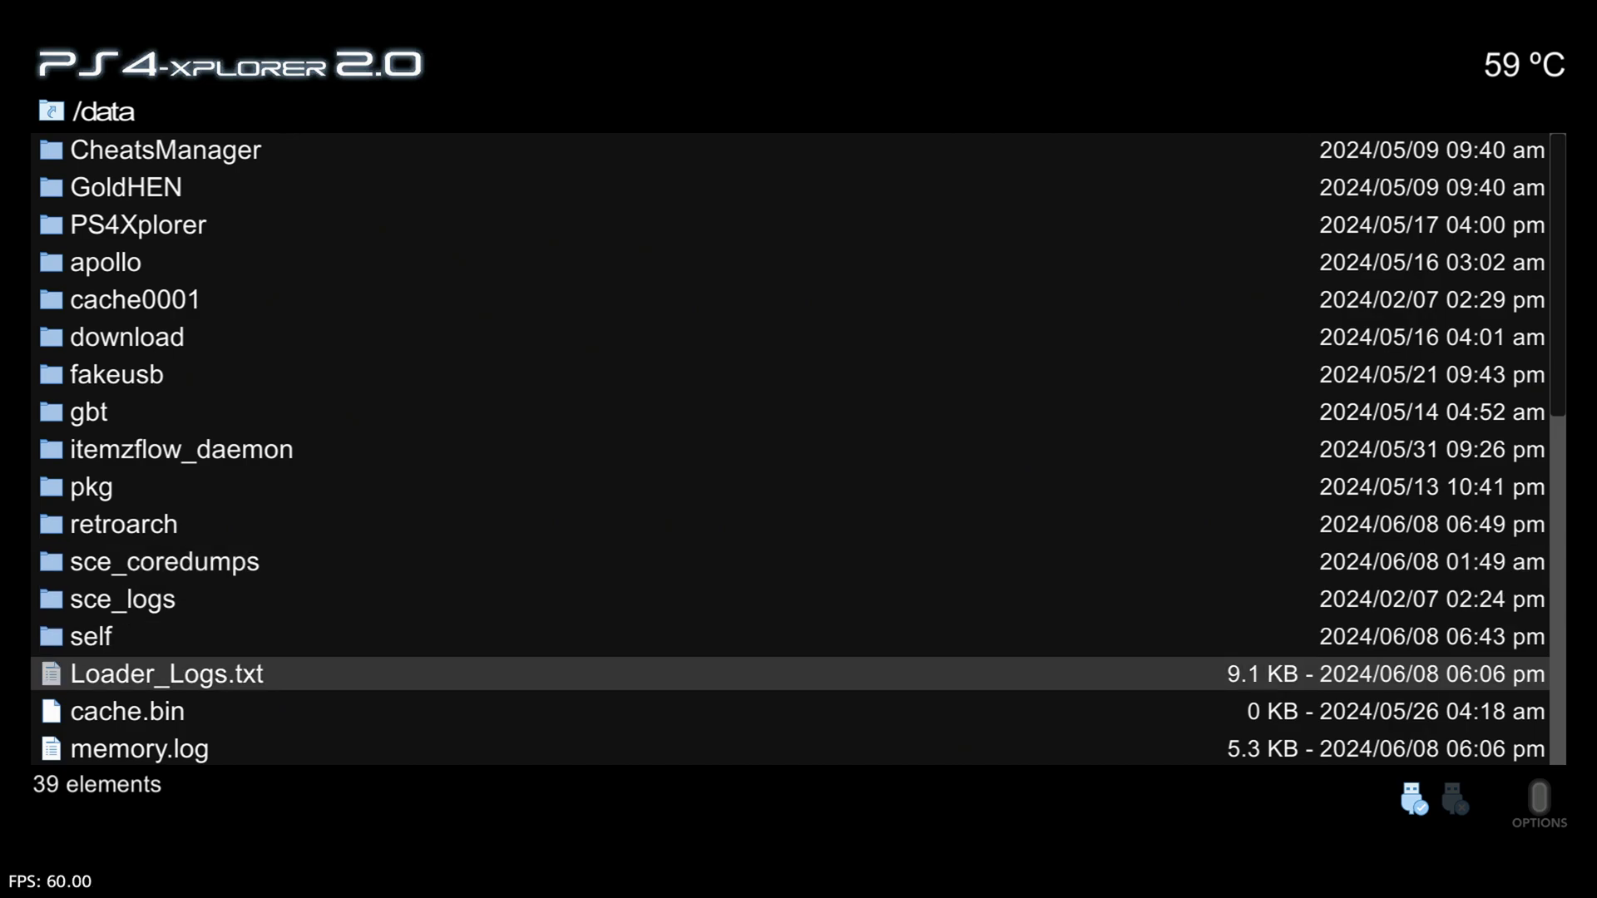
{"action": "key", "text": "Menu"}
{"action": "key", "text": "Down"}
{"action": "key", "text": "Down"}
{"action": "key", "text": "Down"}
{"action": "key", "text": "Down"}
{"action": "key", "text": "Down"}
{"action": "key", "text": "Return"}
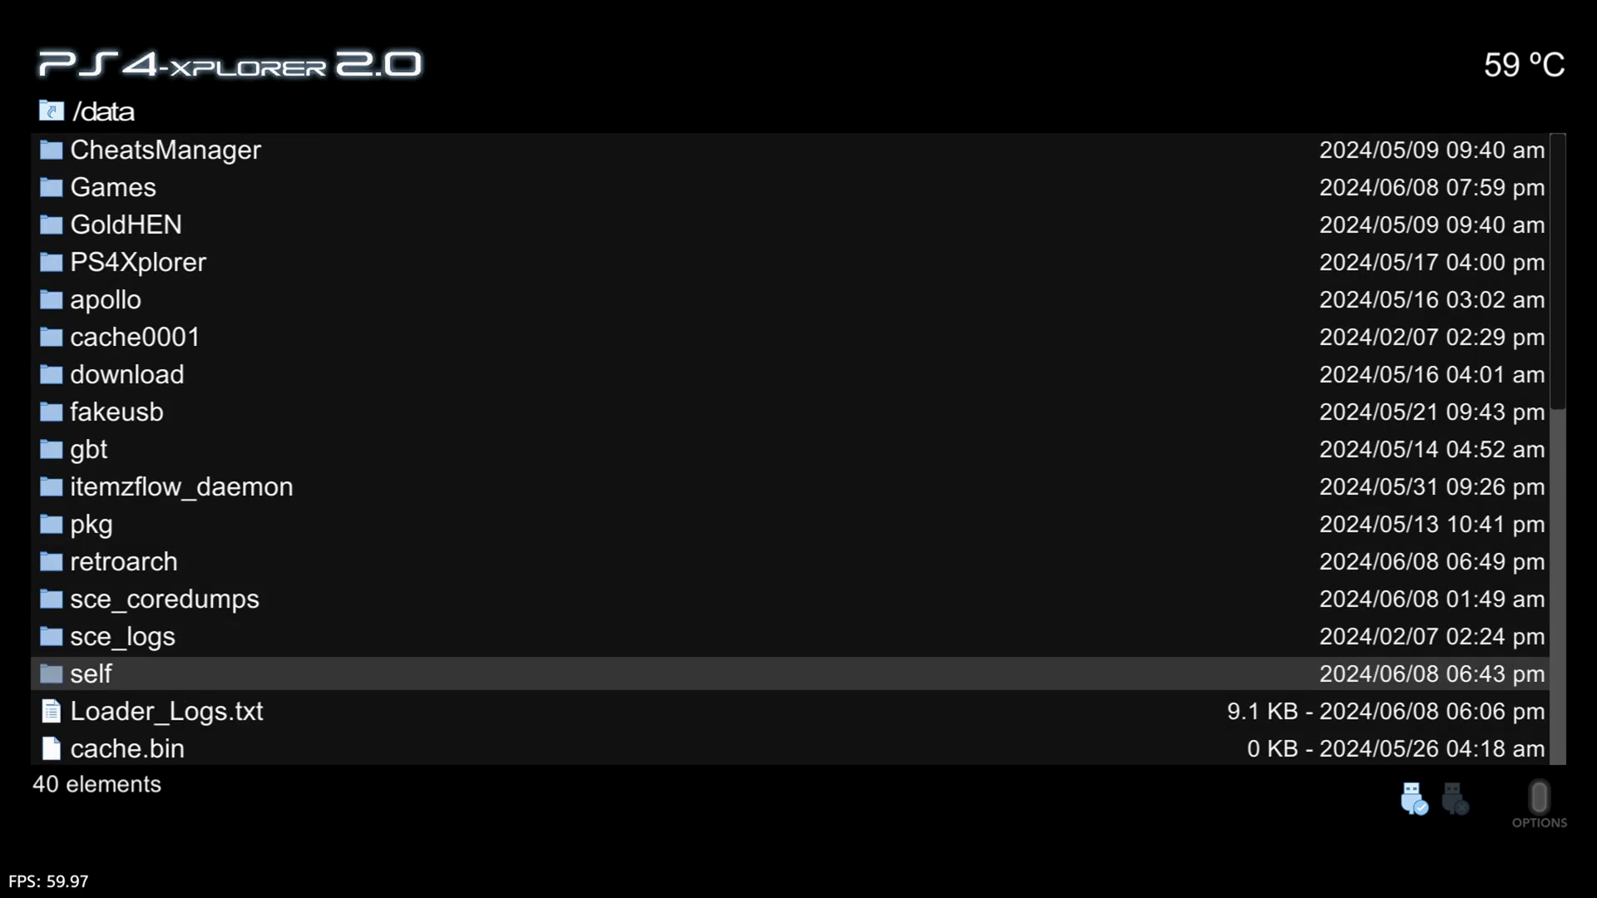
- Check the folders in /data and locate the pasted Games folder
{"action": "key", "text": "Up"}
{"action": "key", "text": "Up"}
{"action": "key", "text": "Up"}
{"action": "key", "text": "Up"}
{"action": "key", "text": "Up"}
{"action": "key", "text": "Up"}
{"action": "key", "text": "Up"}
{"action": "key", "text": "Up"}
{"action": "key", "text": "Up"}
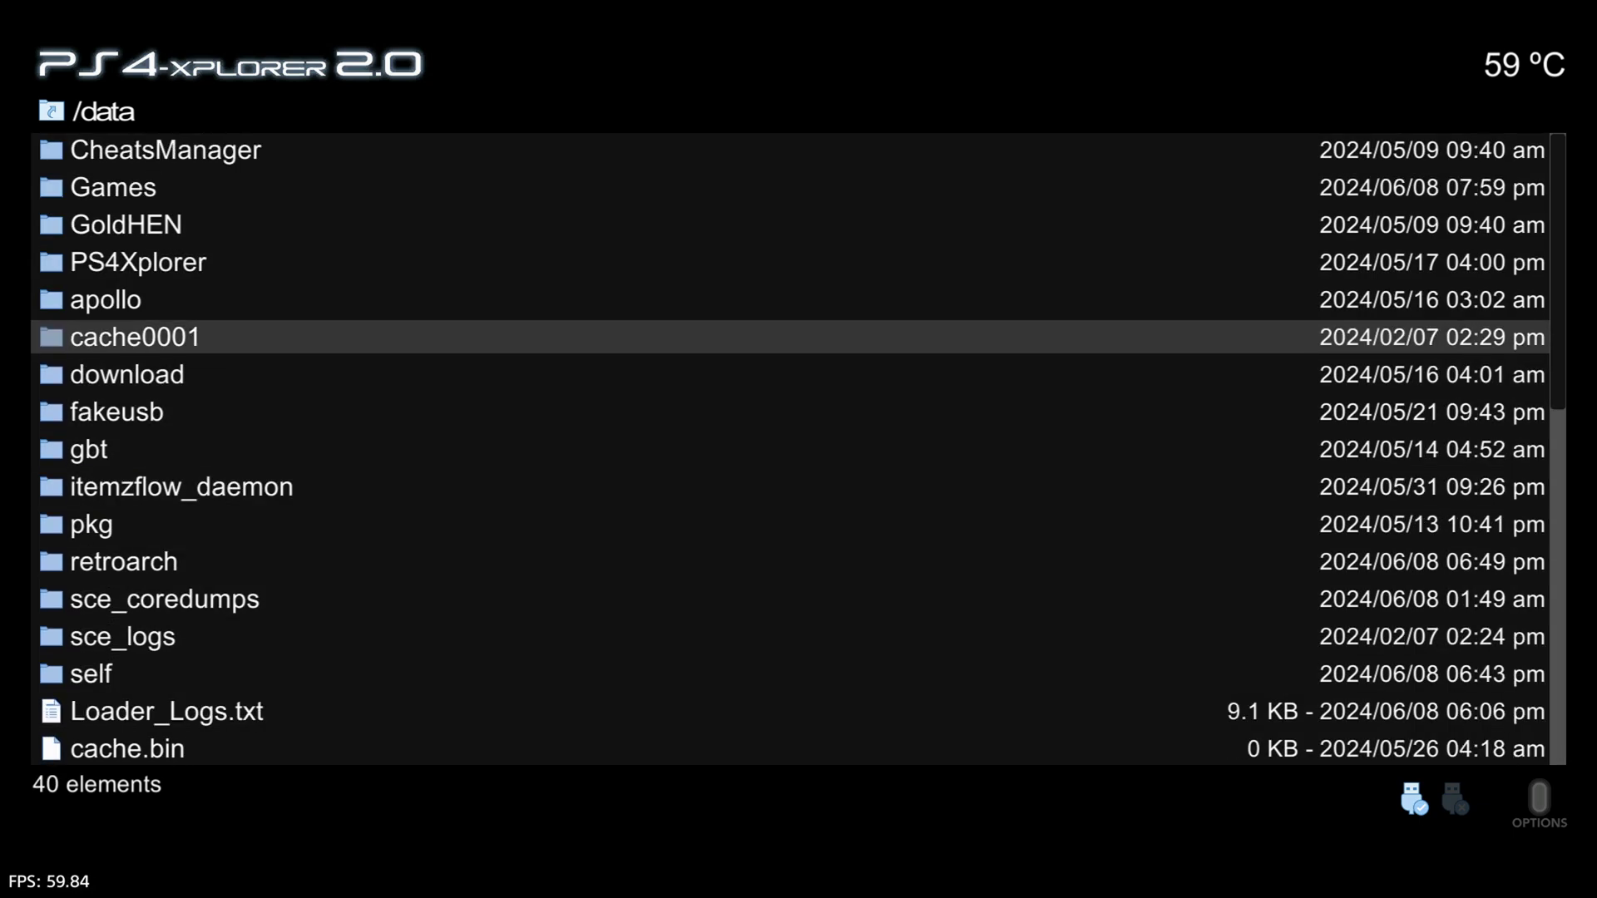
{"action": "key", "text": "Down"}
{"action": "key", "text": "Down"}
{"action": "key", "text": "Down"}
{"action": "key", "text": "Down"}
{"action": "key", "text": "Down"}
{"action": "key", "text": "Down"}
{"action": "key", "text": "Up"}
{"action": "key", "text": "Up"}
{"action": "key", "text": "Up"}
{"action": "key", "text": "Up"}
{"action": "key", "text": "Up"}
{"action": "key", "text": "Up"}
{"action": "key", "text": "Up"}
{"action": "key", "text": "Up"}
{"action": "key", "text": "Up"}
{"action": "key", "text": "Up"}
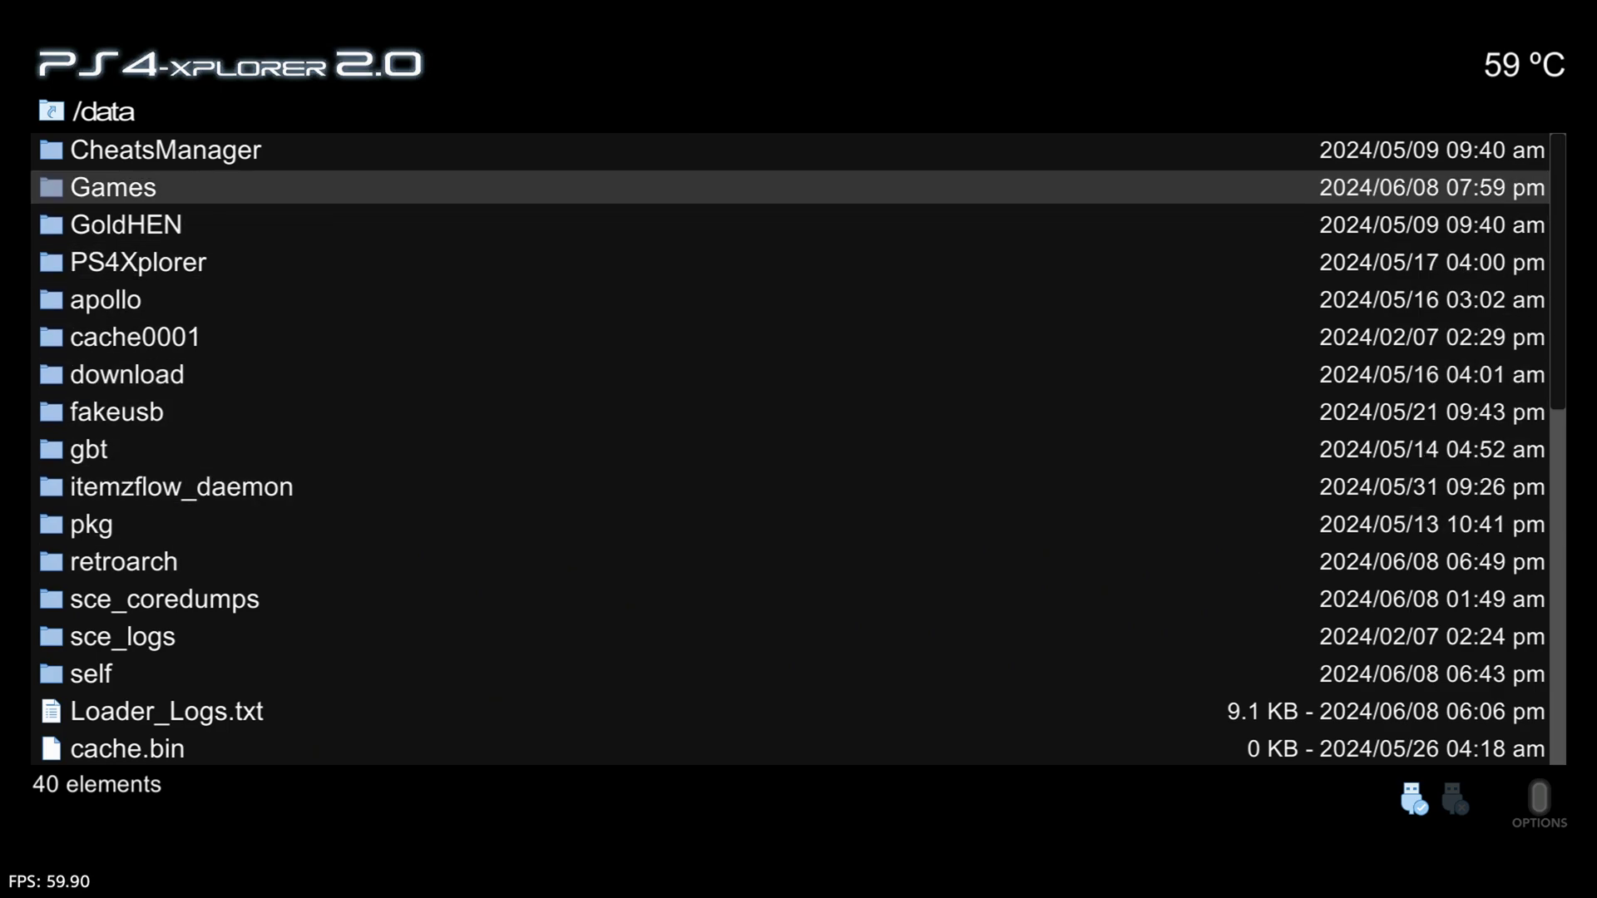
- Close PS4-Xplorer from the PS4 home screen and switch to RetroArch
{"action": "key", "text": "super"}
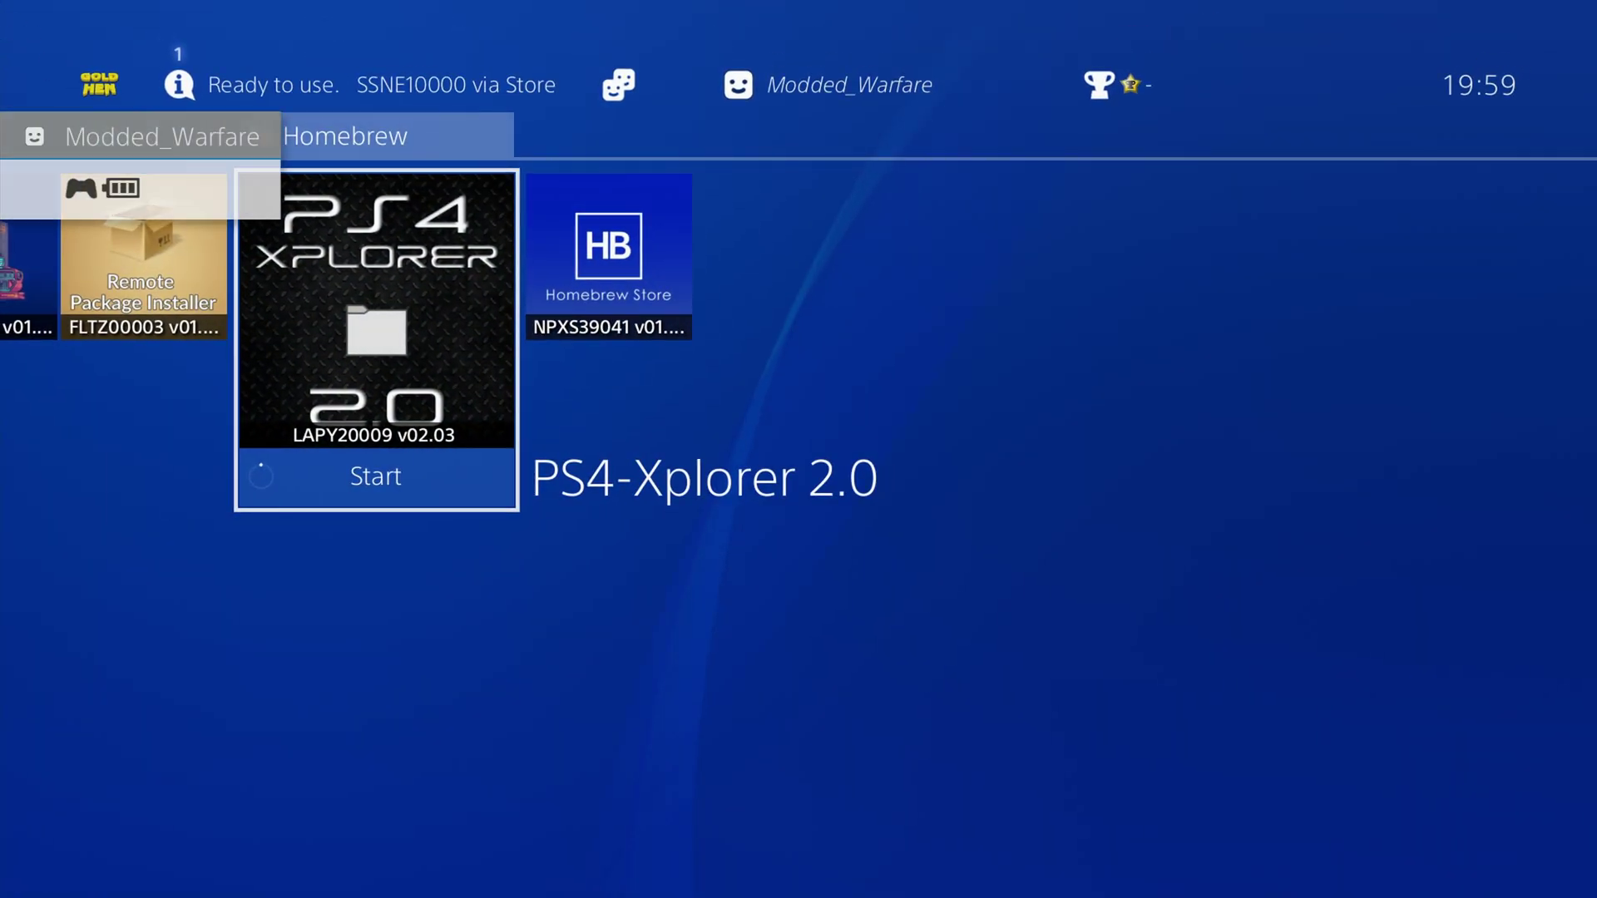
{"action": "key", "text": "Menu"}
{"action": "key", "text": "Down"}
{"action": "key", "text": "Return"}
{"action": "key", "text": "Return"}
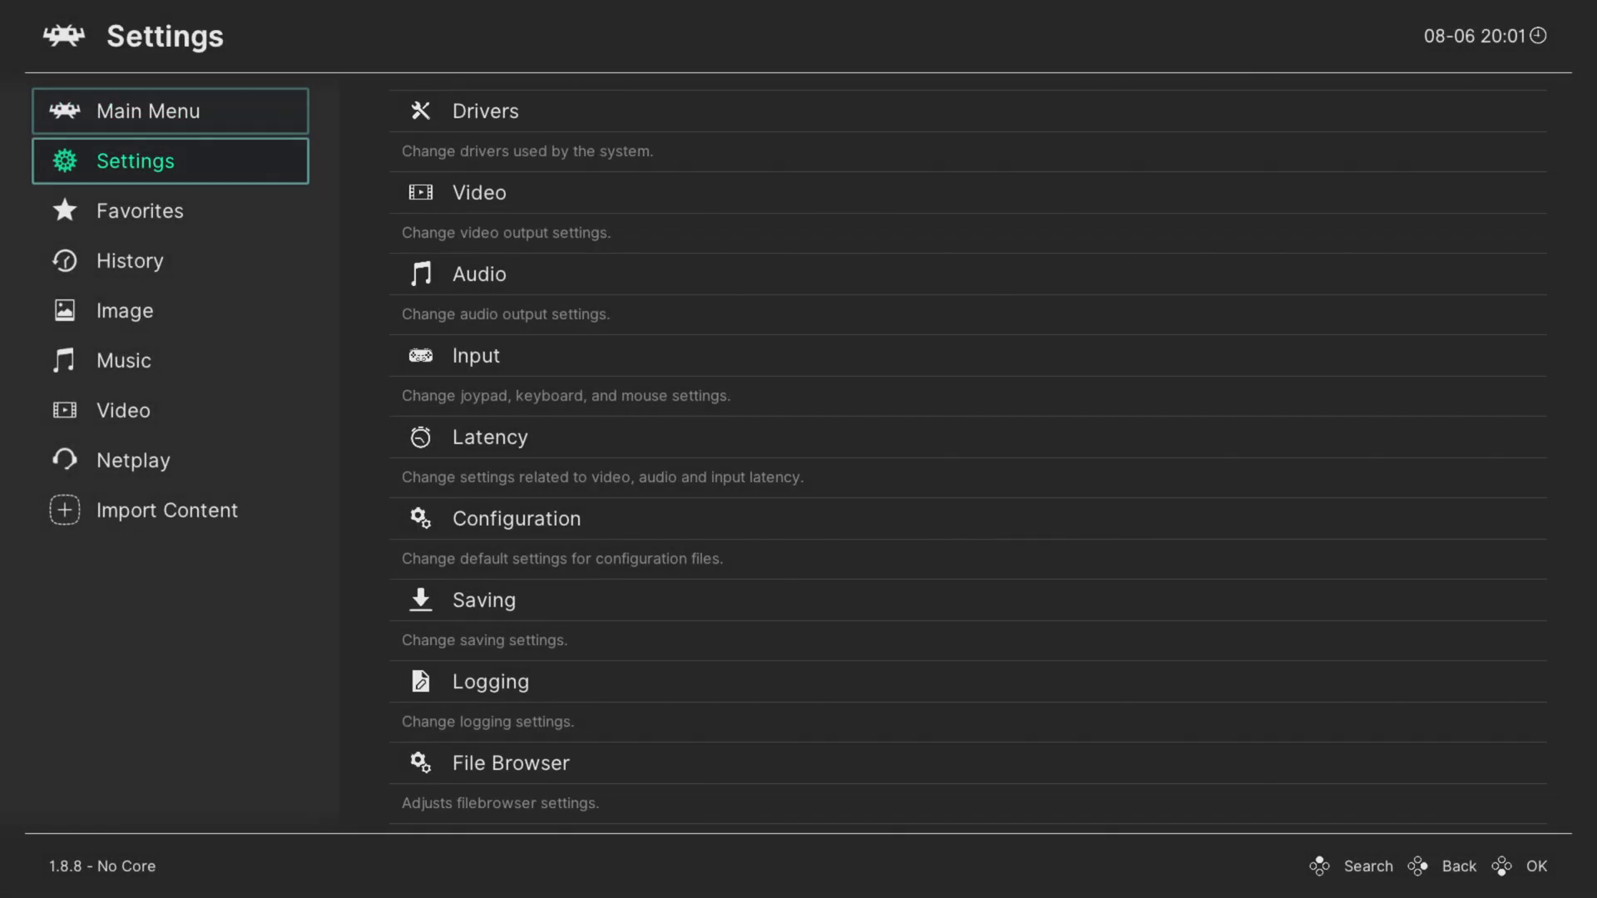
- Scan the /data/Games directory for content to import, returning to the Import Content page
{"action": "key", "text": "Right"}
{"action": "key", "text": "Return"}
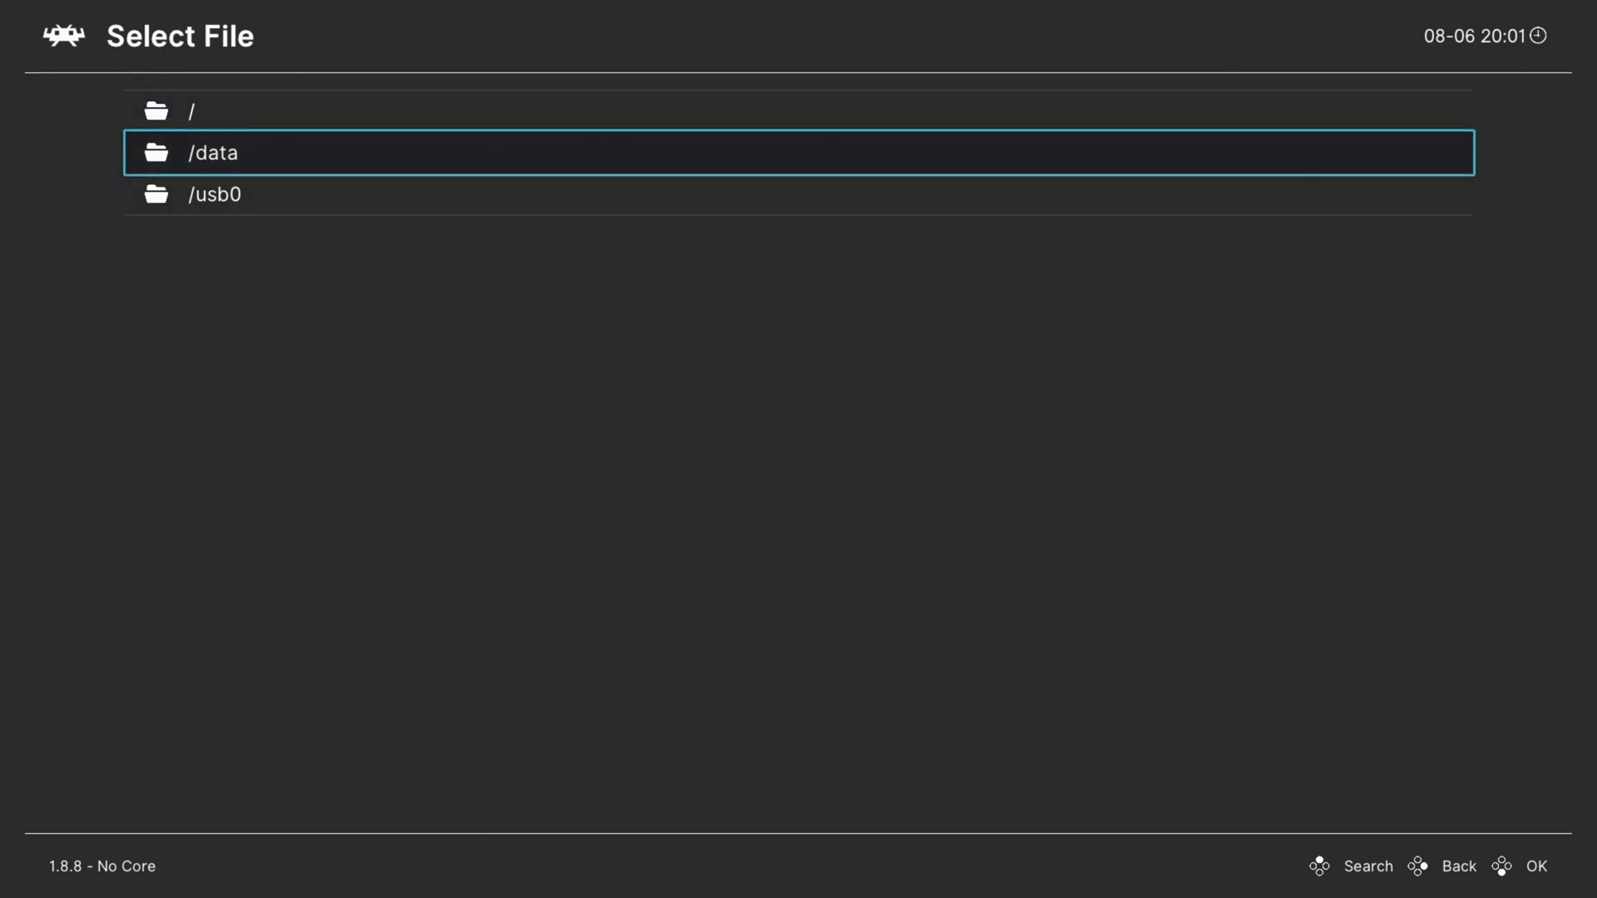
{"action": "key", "text": "Return"}
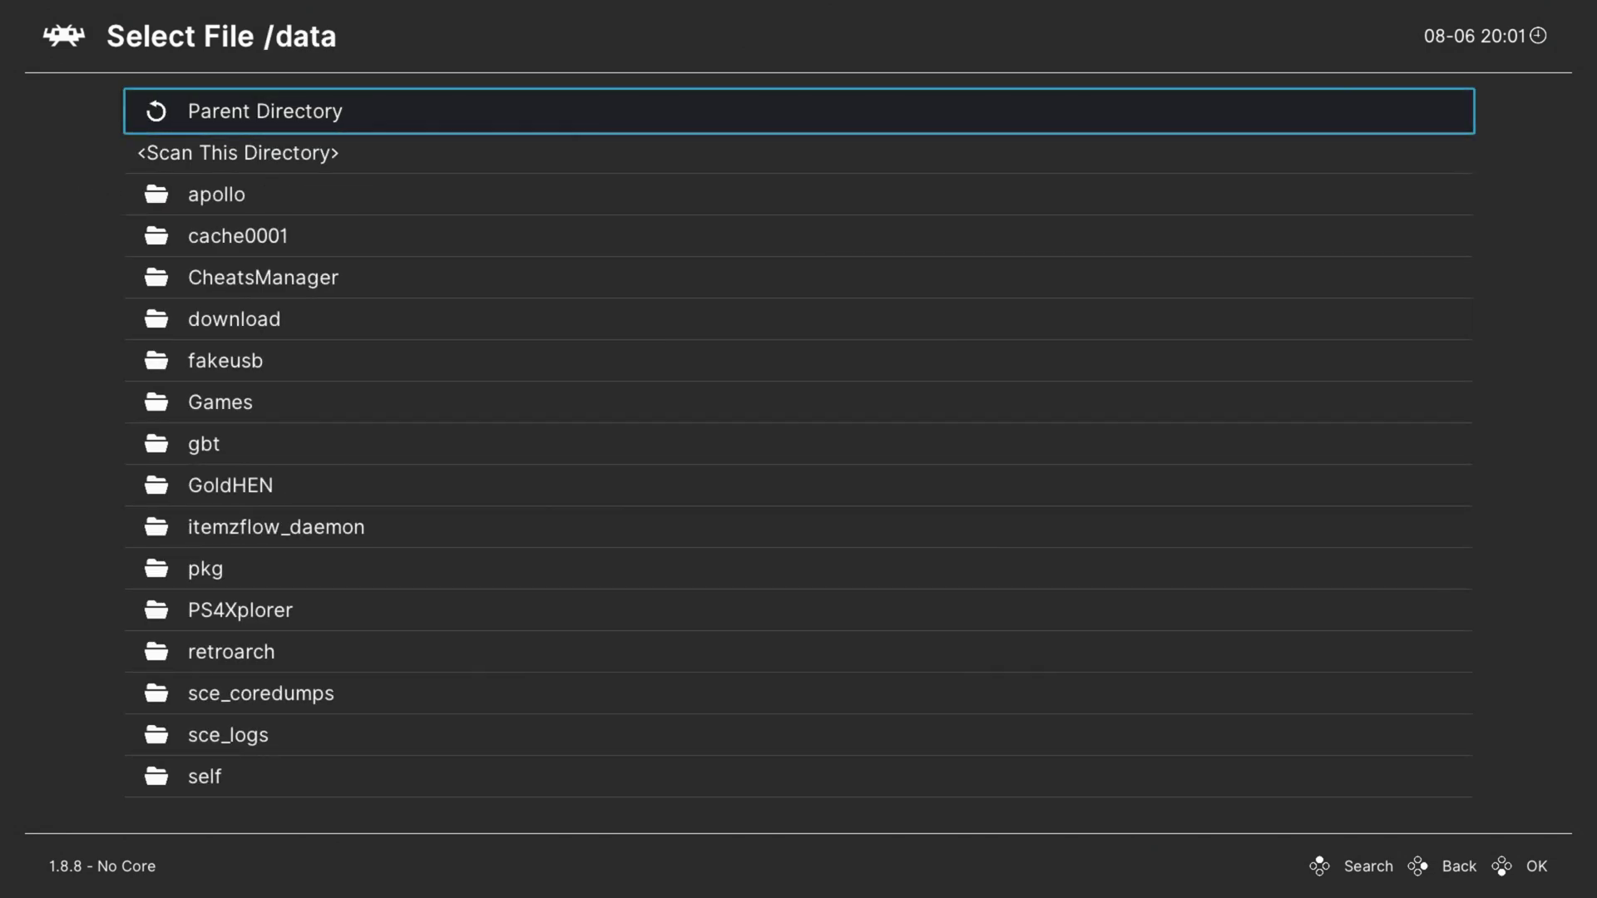
{"action": "key", "text": "Down"}
{"action": "key", "text": "Down"}
{"action": "key", "text": "Down"}
{"action": "key", "text": "Down"}
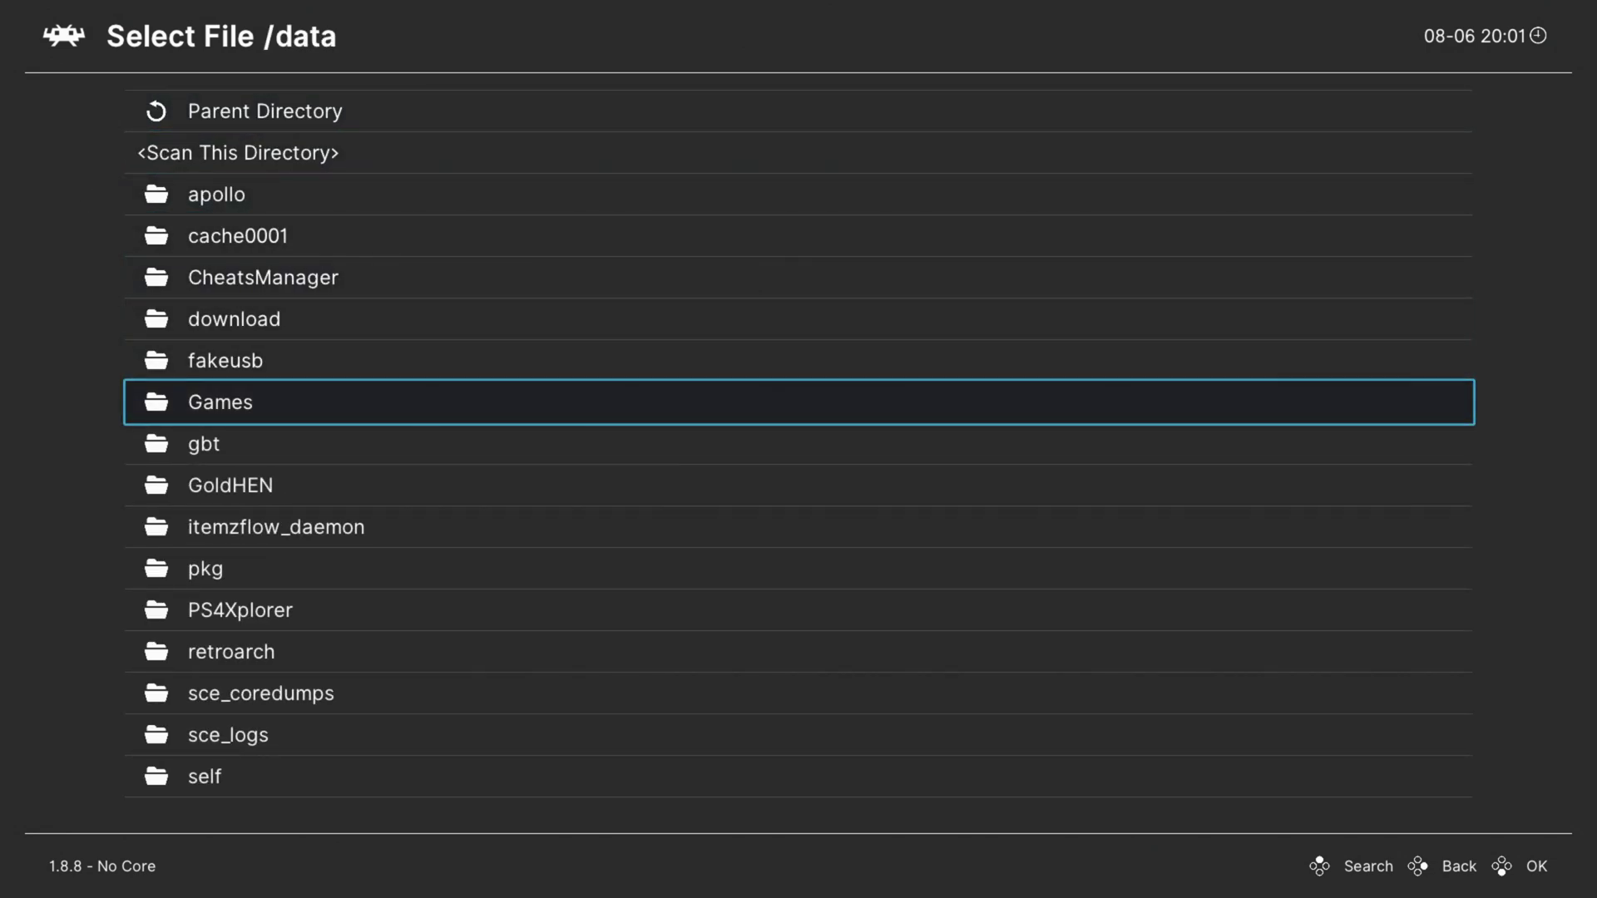
{"action": "key", "text": "Return"}
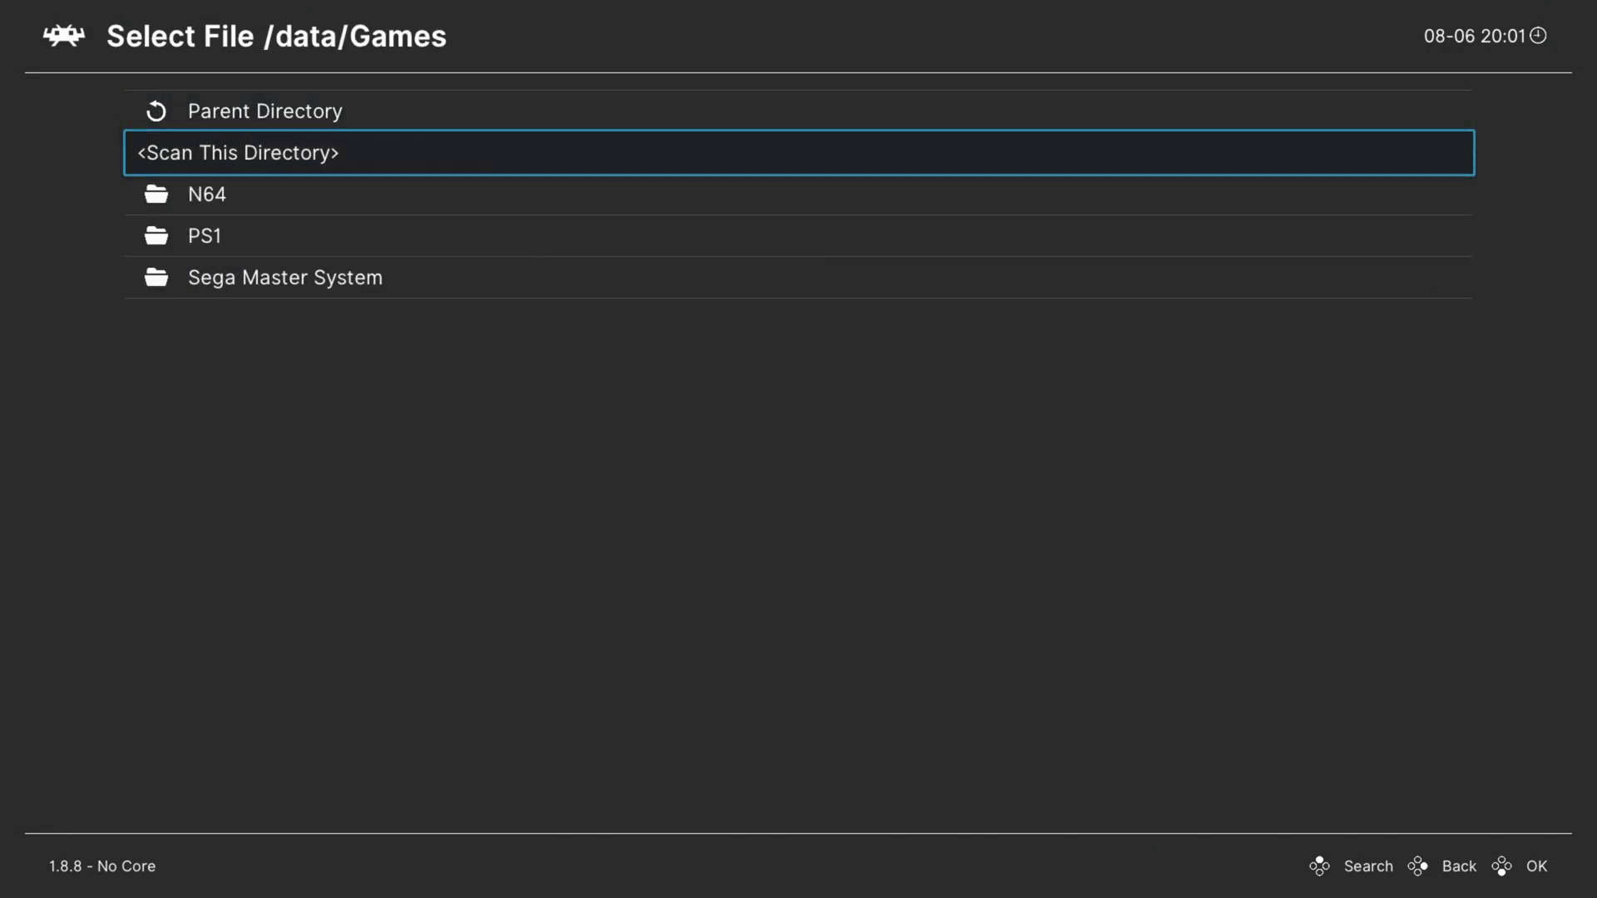
{"action": "key", "text": "Return"}
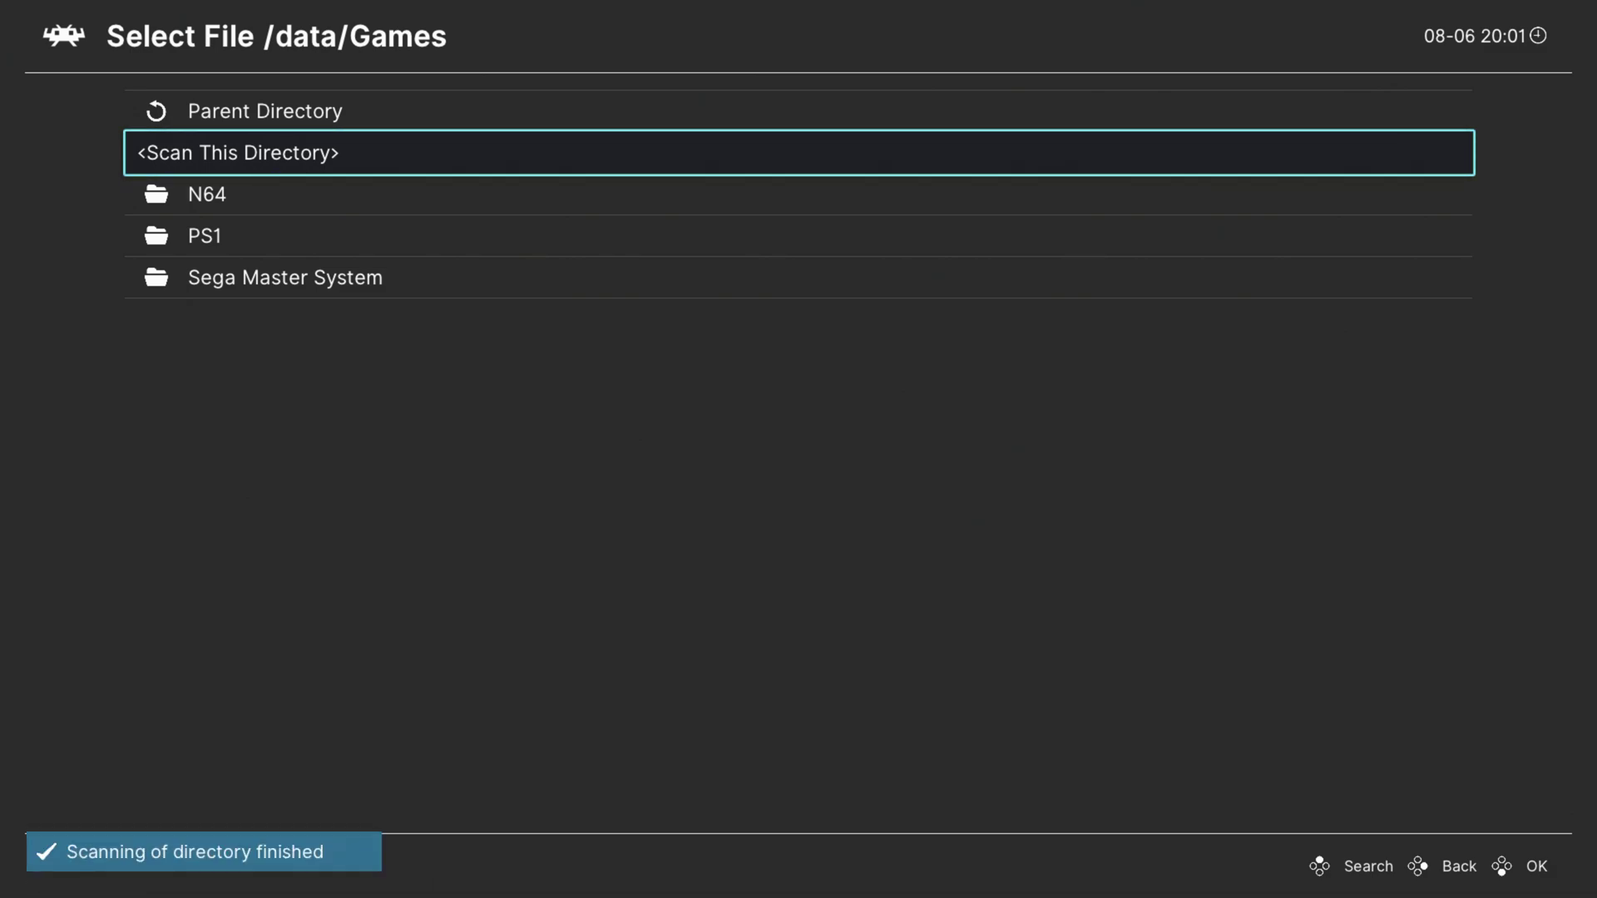
{"action": "key", "text": "Down"}
{"action": "key", "text": "Down"}
{"action": "key", "text": "BackSpace"}
{"action": "key", "text": "BackSpace"}
{"action": "key", "text": "Down"}
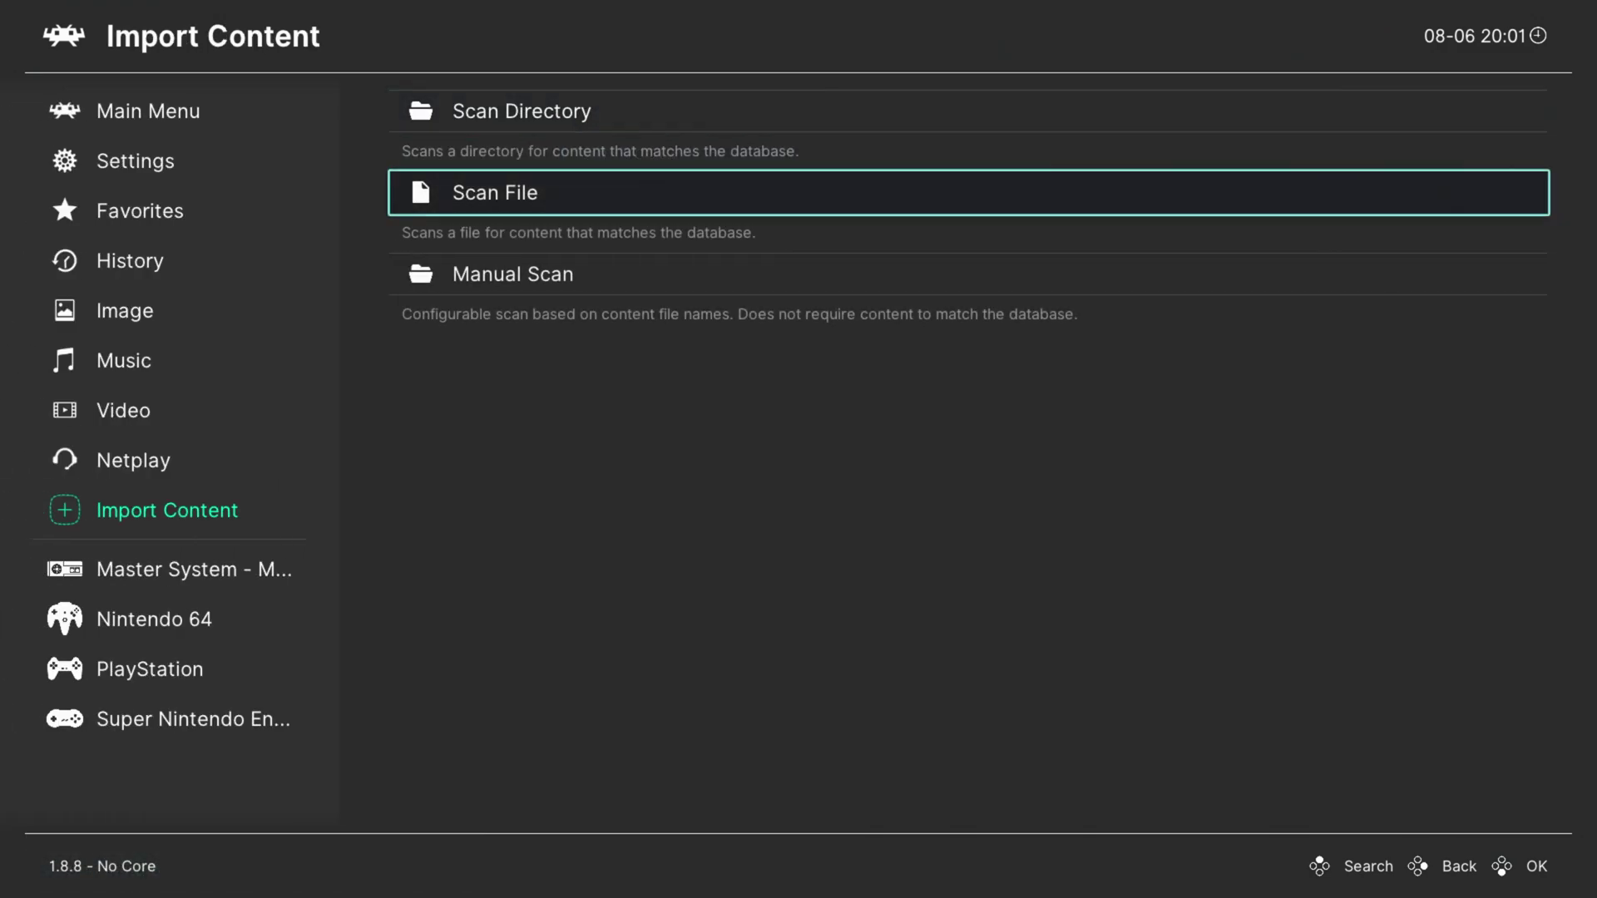
- Examine the games in the imported Master System - Mark III, Nintendo 64, PlayStation and Super Nintendo Entertainment System playlists
{"action": "key", "text": "Left"}
{"action": "key", "text": "Down"}
{"action": "key", "text": "Down"}
{"action": "key", "text": "Up"}
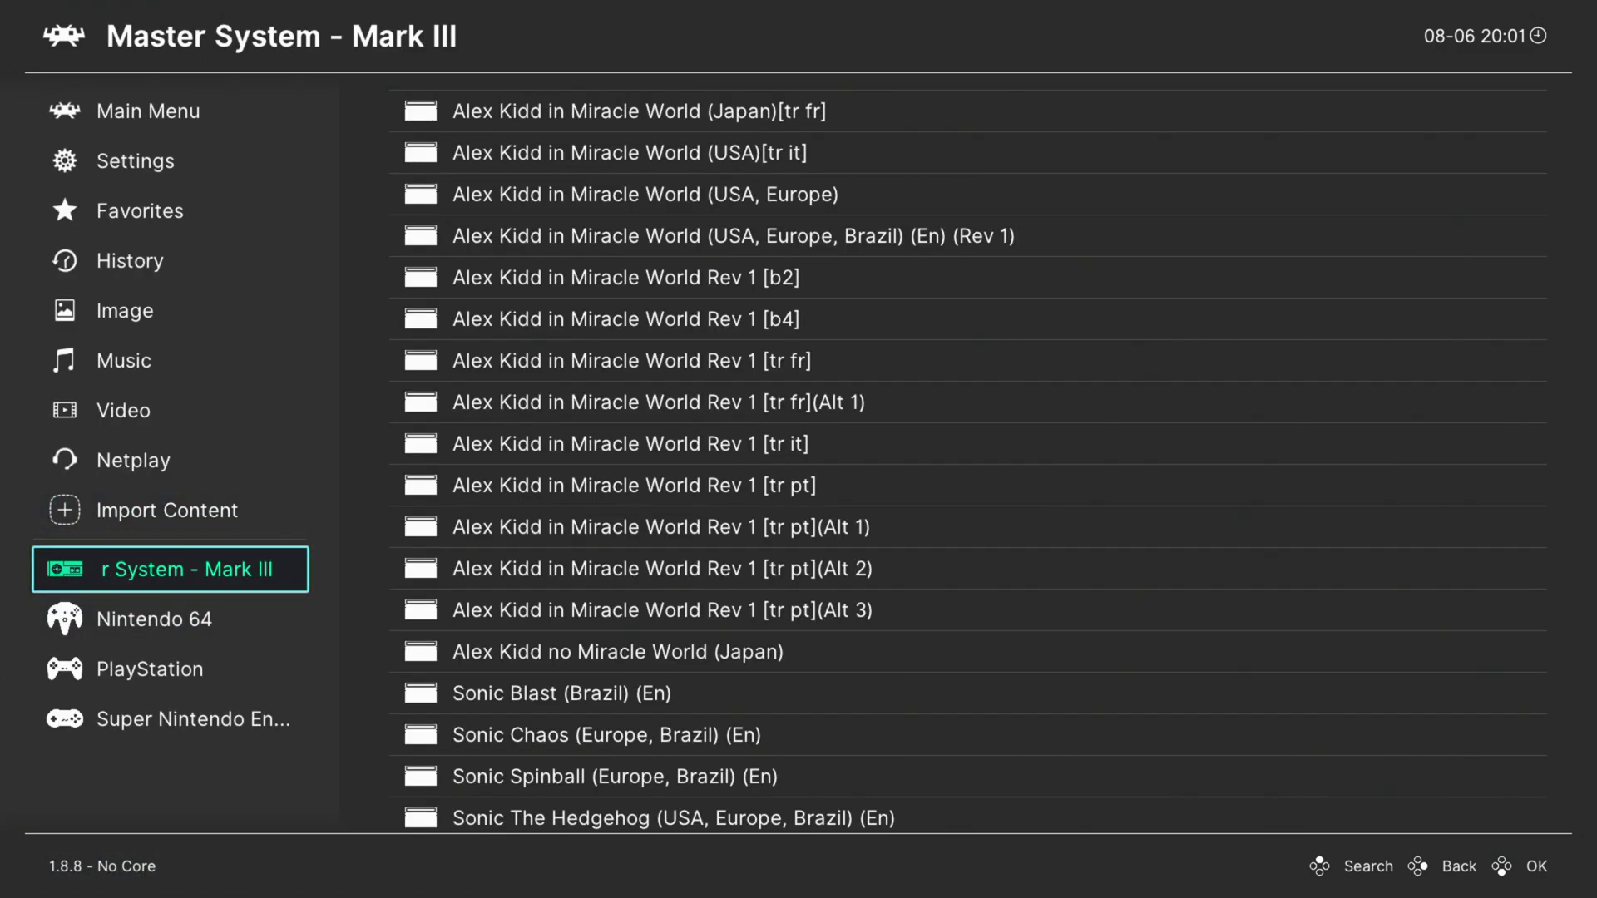
{"action": "key", "text": "Right"}
{"action": "key", "text": "Down"}
{"action": "key", "text": "Down"}
{"action": "key", "text": "Down"}
{"action": "key", "text": "Left"}
{"action": "key", "text": "Down"}
{"action": "key", "text": "Up"}
{"action": "key", "text": "Down"}
{"action": "key", "text": "Right"}
{"action": "key", "text": "Left"}
{"action": "key", "text": "Down"}
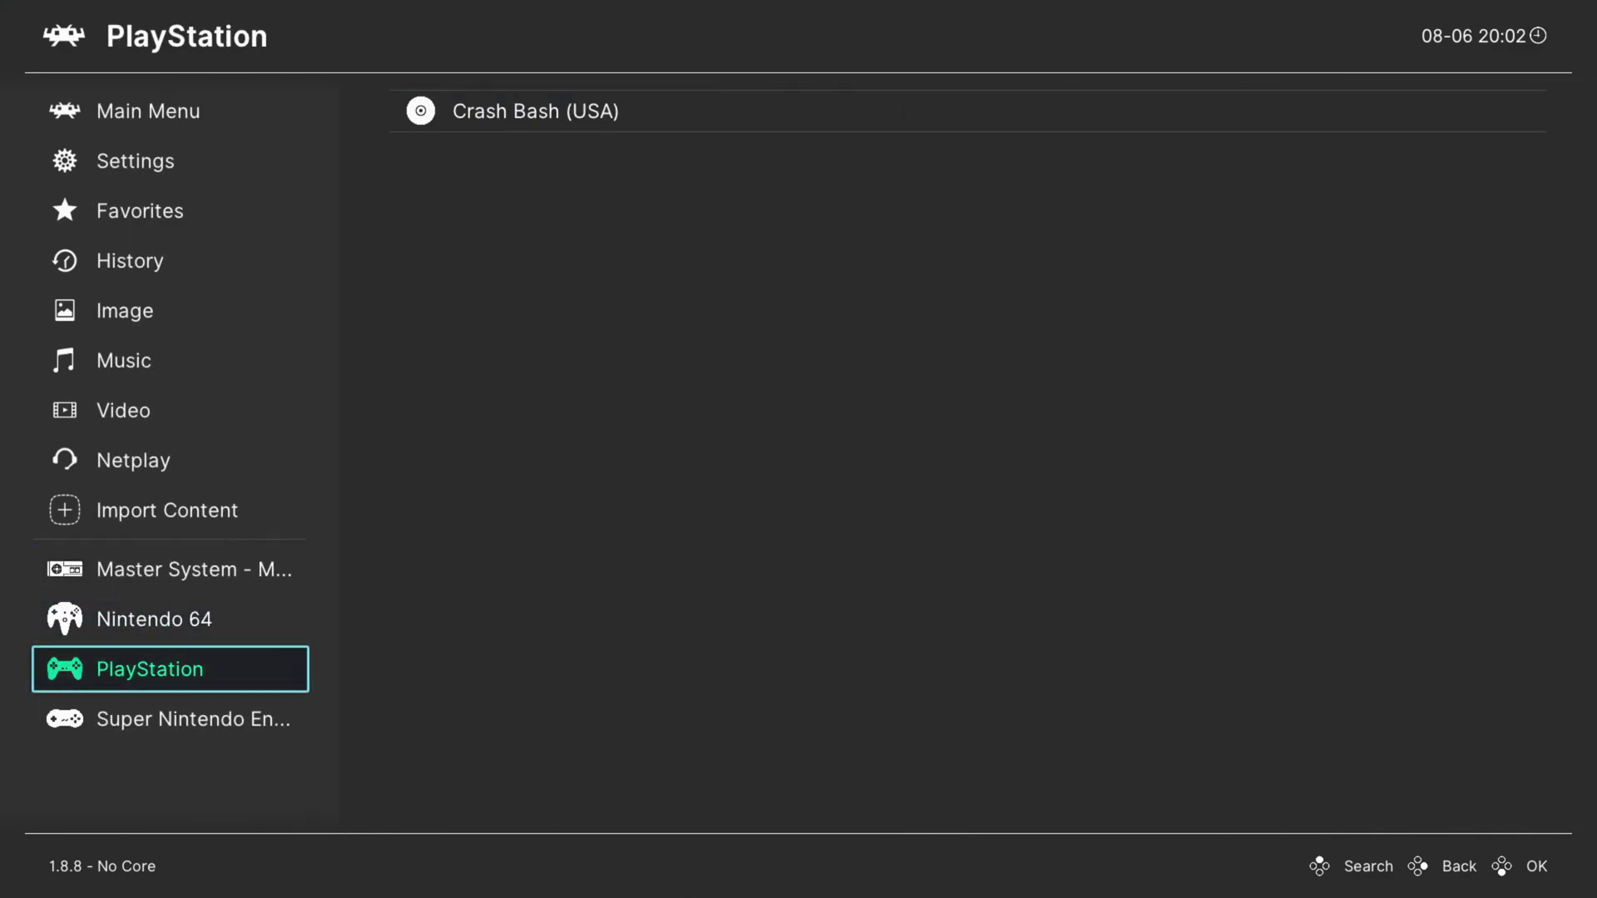
{"action": "key", "text": "Right"}
{"action": "key", "text": "Left"}
{"action": "key", "text": "Down"}
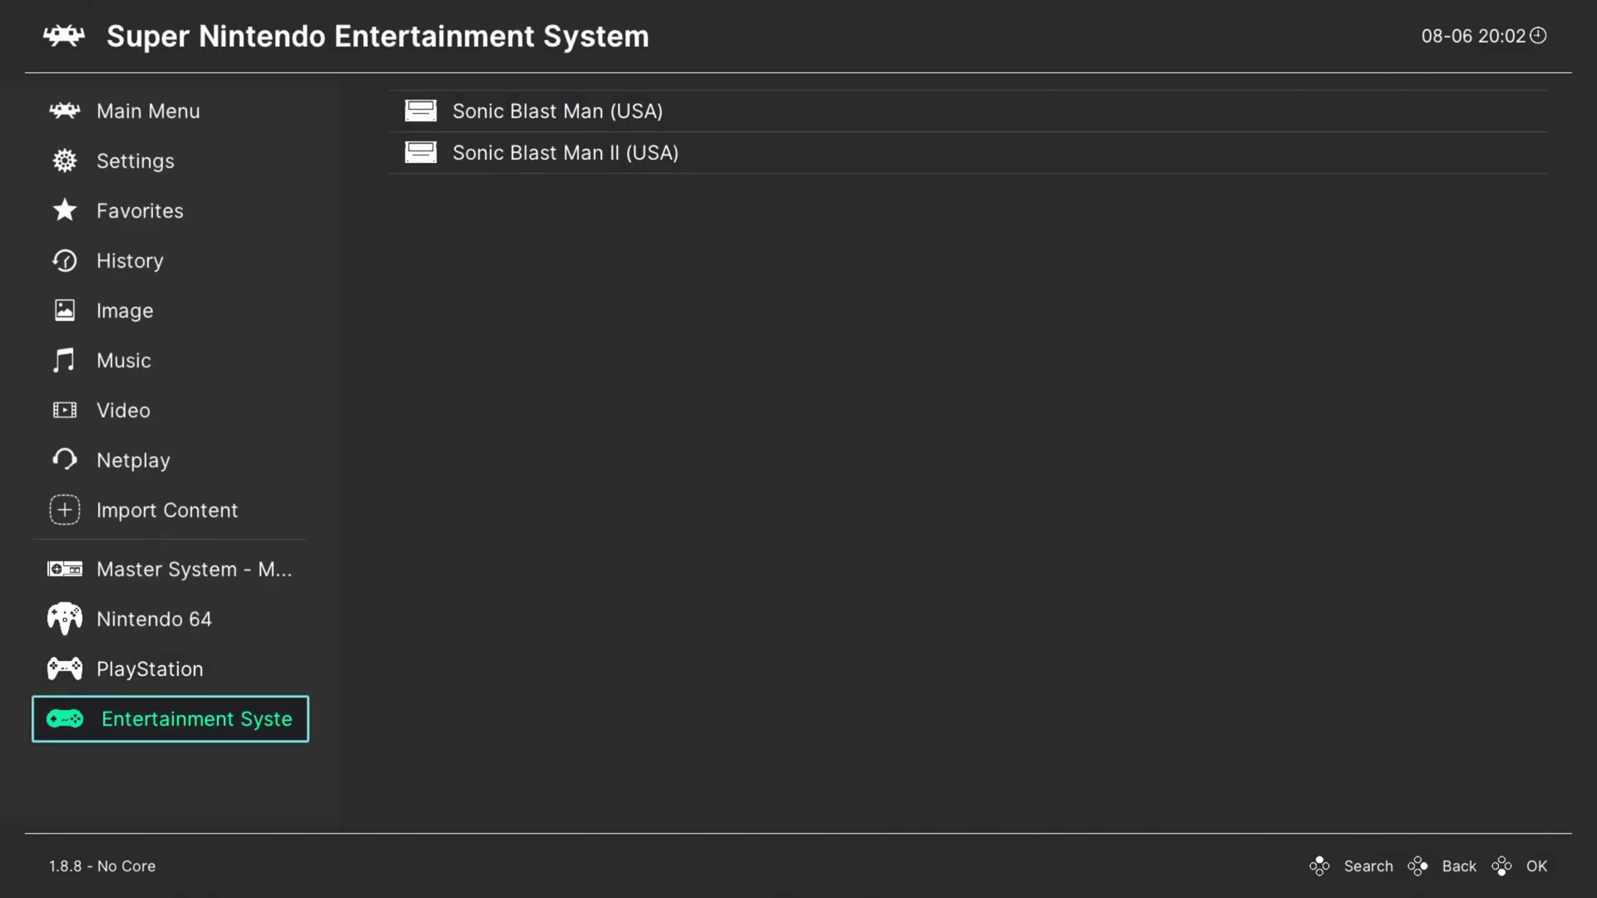
{"action": "key", "text": "Up"}
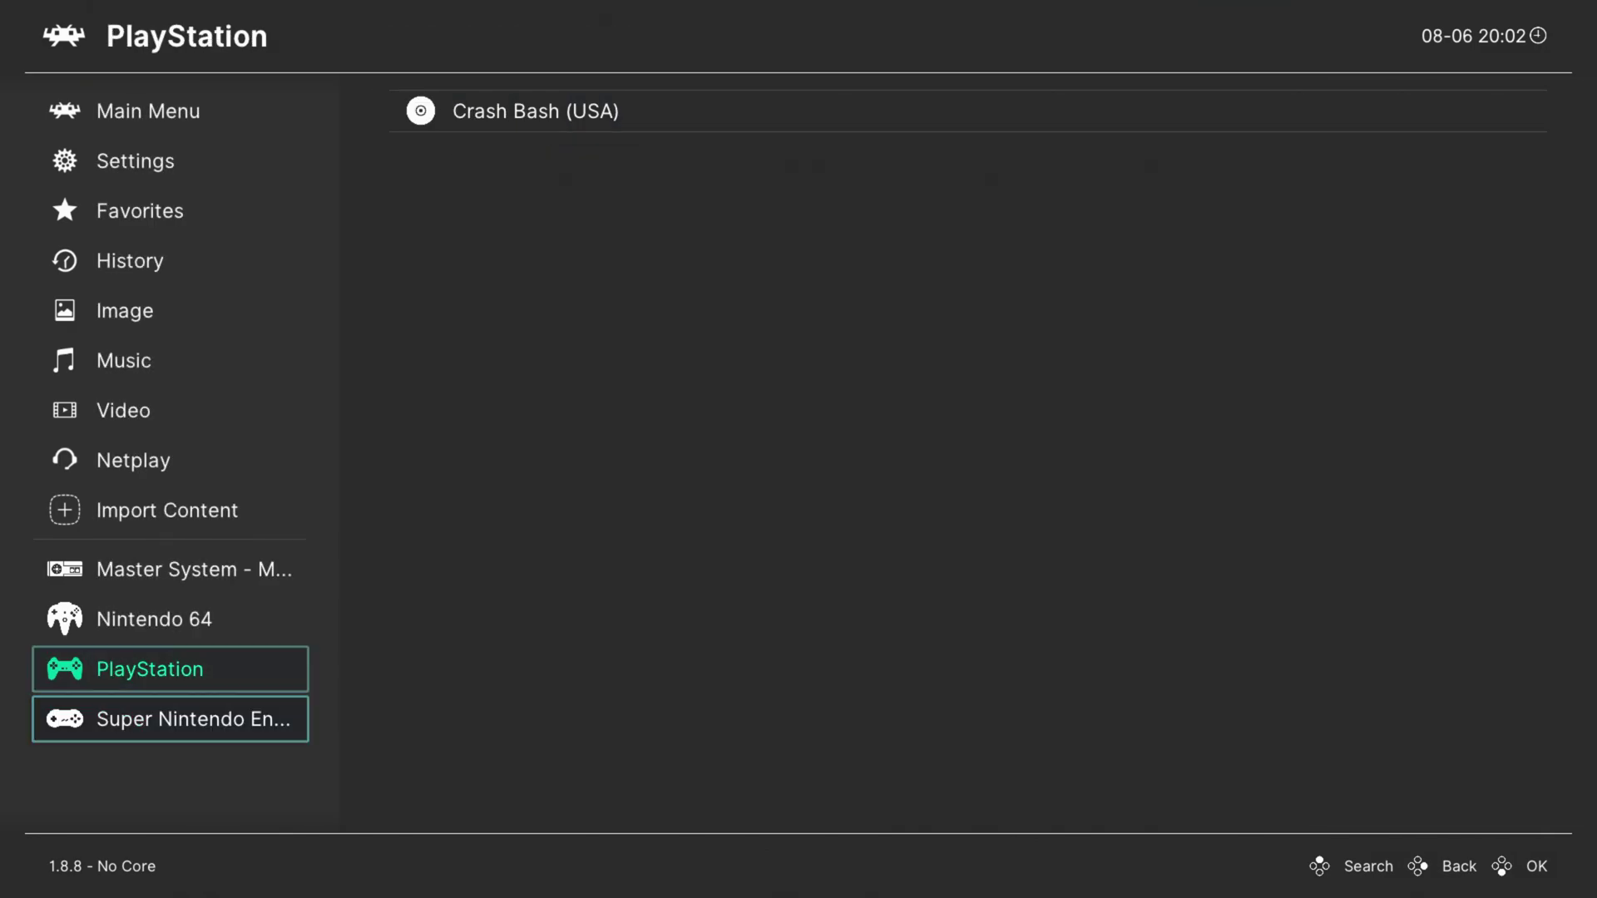
{"action": "key", "text": "Up"}
{"action": "key", "text": "Up"}
{"action": "key", "text": "Down"}
{"action": "key", "text": "Up"}
{"action": "key", "text": "Right"}
{"action": "key", "text": "Down"}
{"action": "key", "text": "Down"}
{"action": "key", "text": "Left"}
- Open the Playlist Thumbnails Updater within RetroArch's Online Updater
{"action": "key", "text": "Up"}
{"action": "key", "text": "Up"}
{"action": "key", "text": "Up"}
{"action": "key", "text": "Up"}
{"action": "key", "text": "Up"}
{"action": "key", "text": "Up"}
{"action": "key", "text": "Up"}
{"action": "key", "text": "Up"}
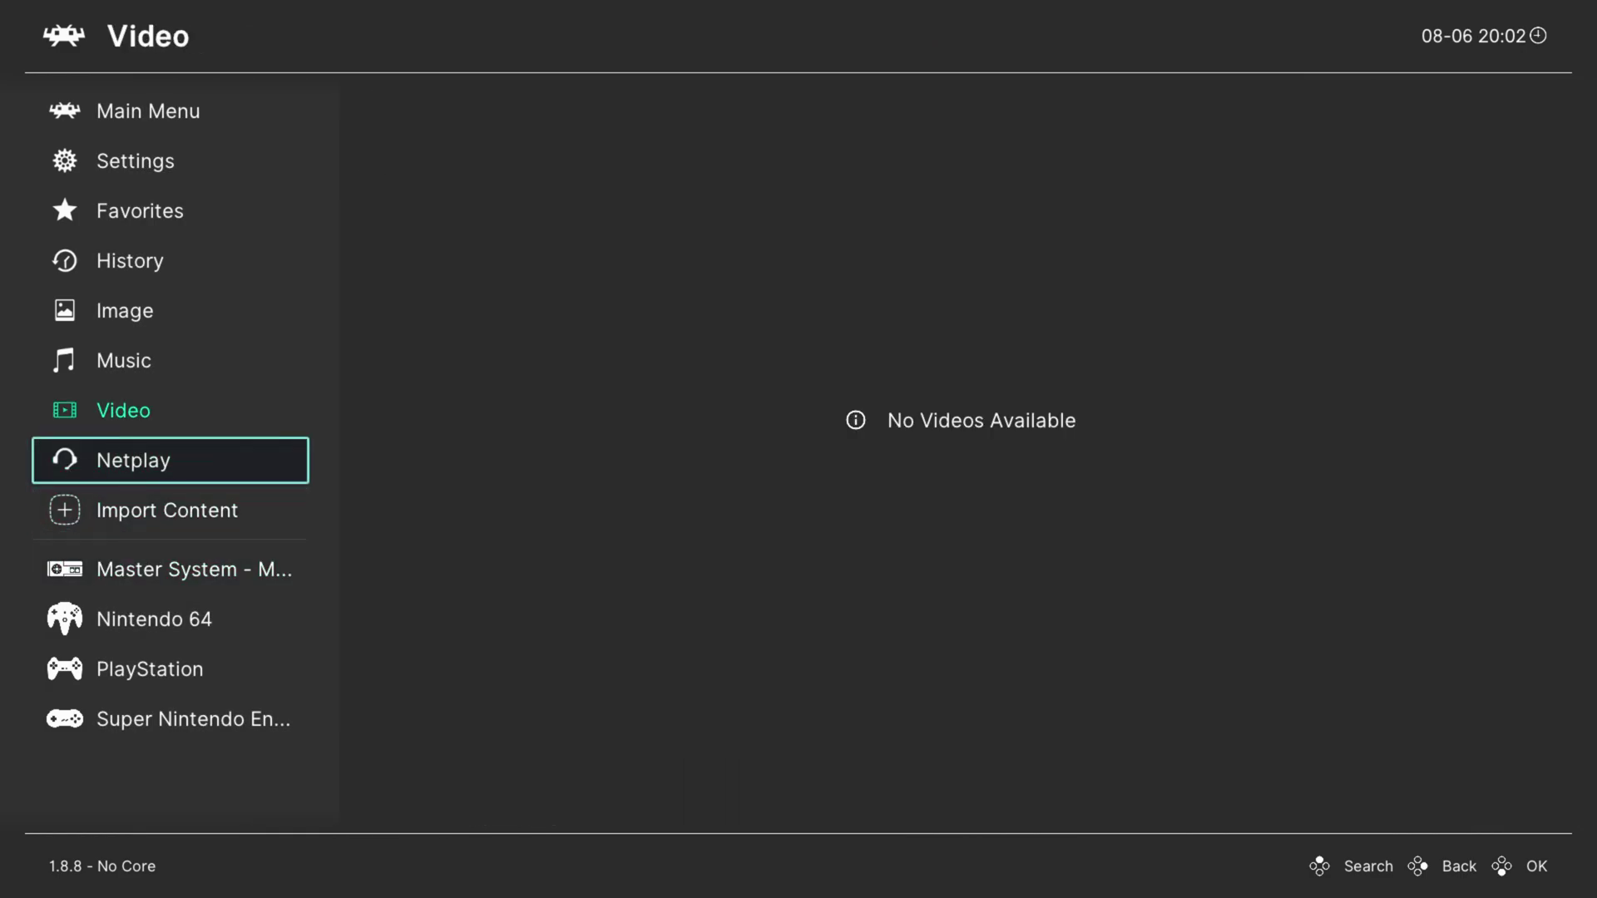
{"action": "key", "text": "Up"}
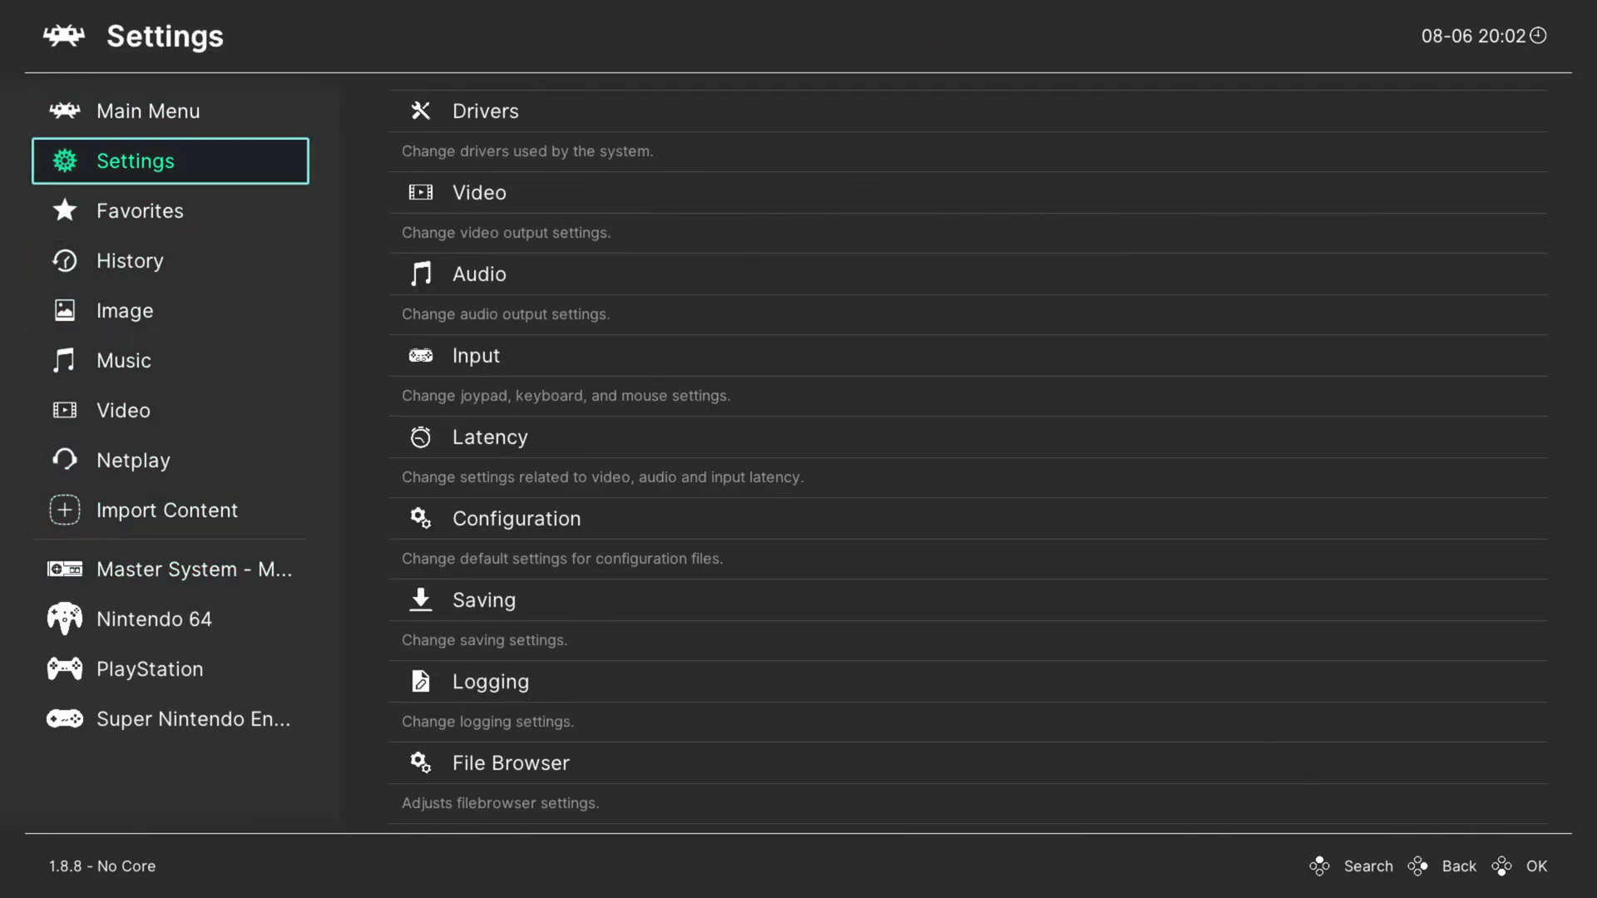
{"action": "key", "text": "Up"}
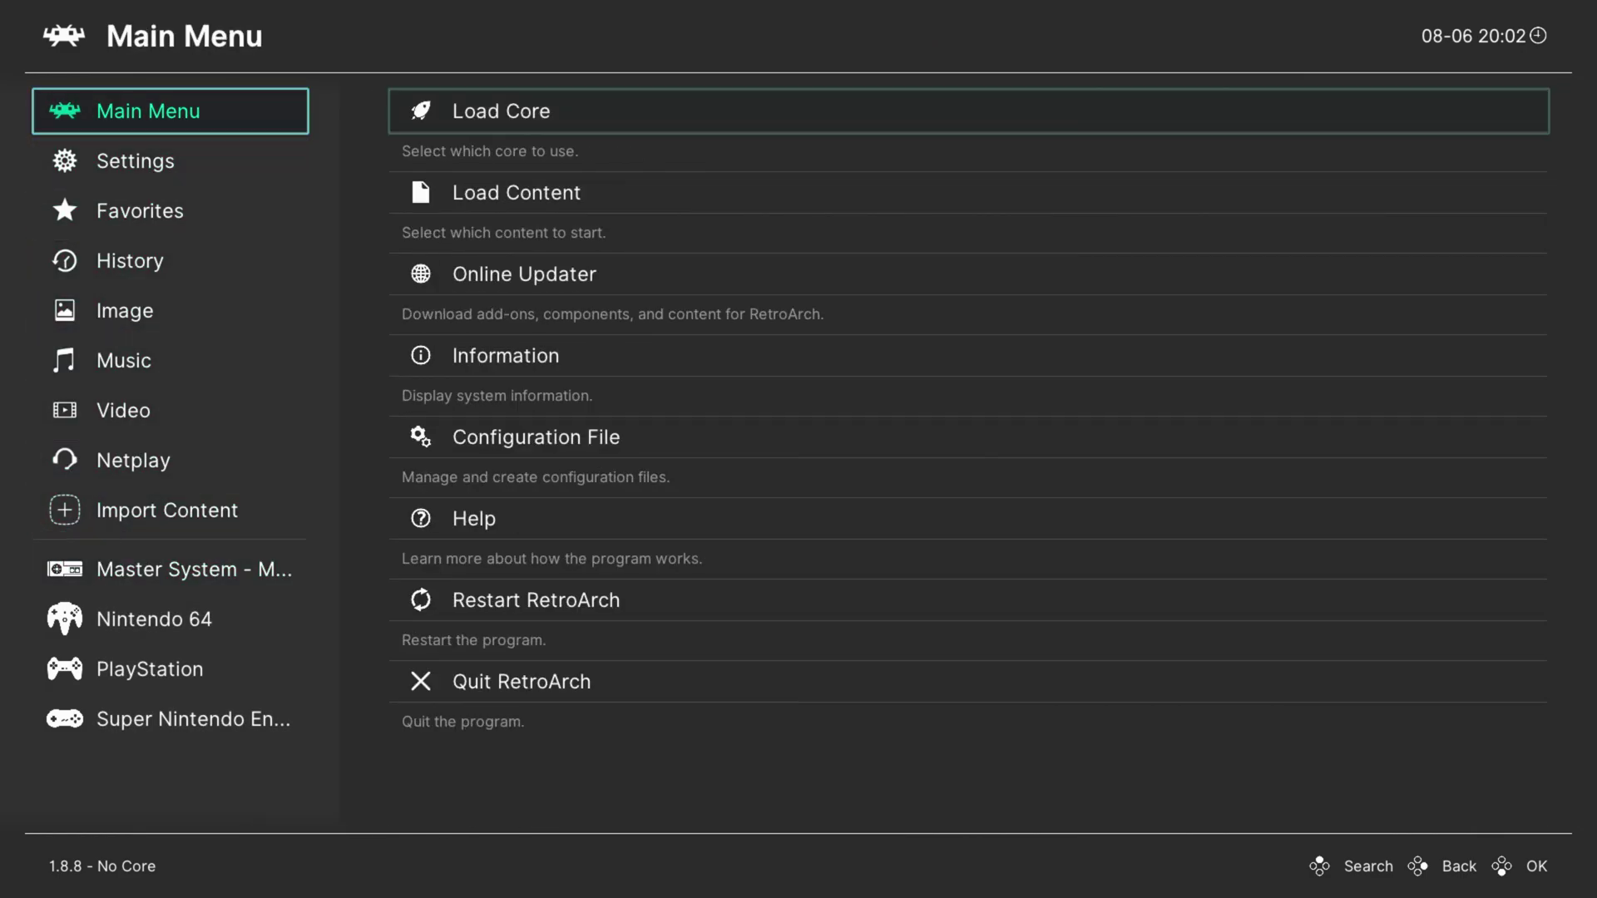
{"action": "key", "text": "Down"}
{"action": "key", "text": "Down"}
{"action": "key", "text": "Down"}
{"action": "key", "text": "Up"}
{"action": "key", "text": "Return"}
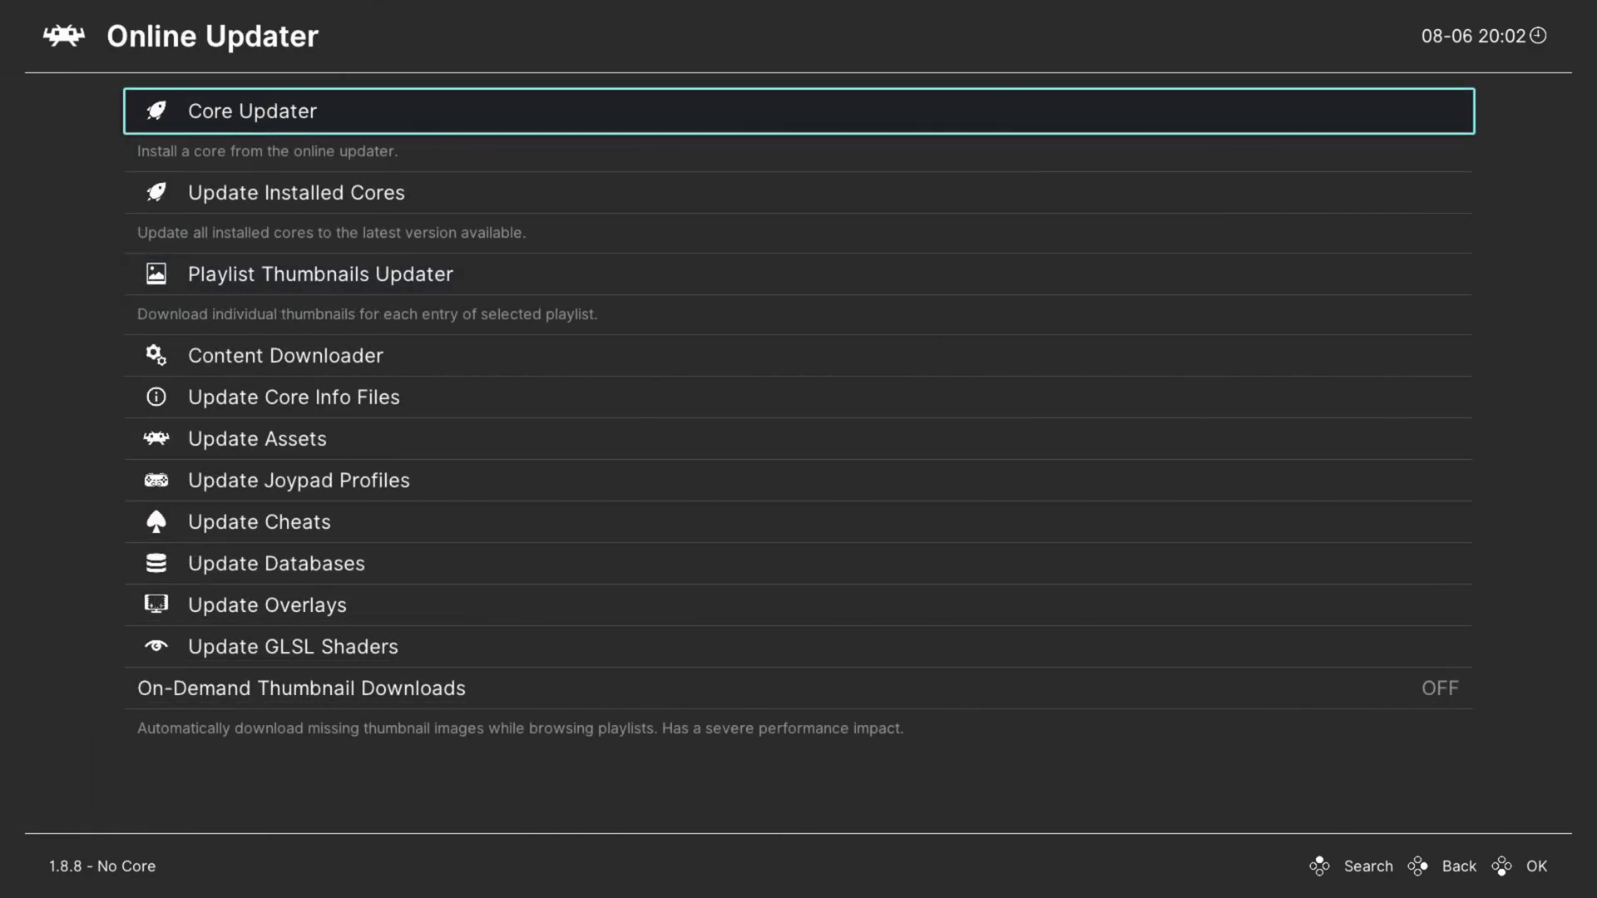
{"action": "key", "text": "Down"}
{"action": "key", "text": "Down"}
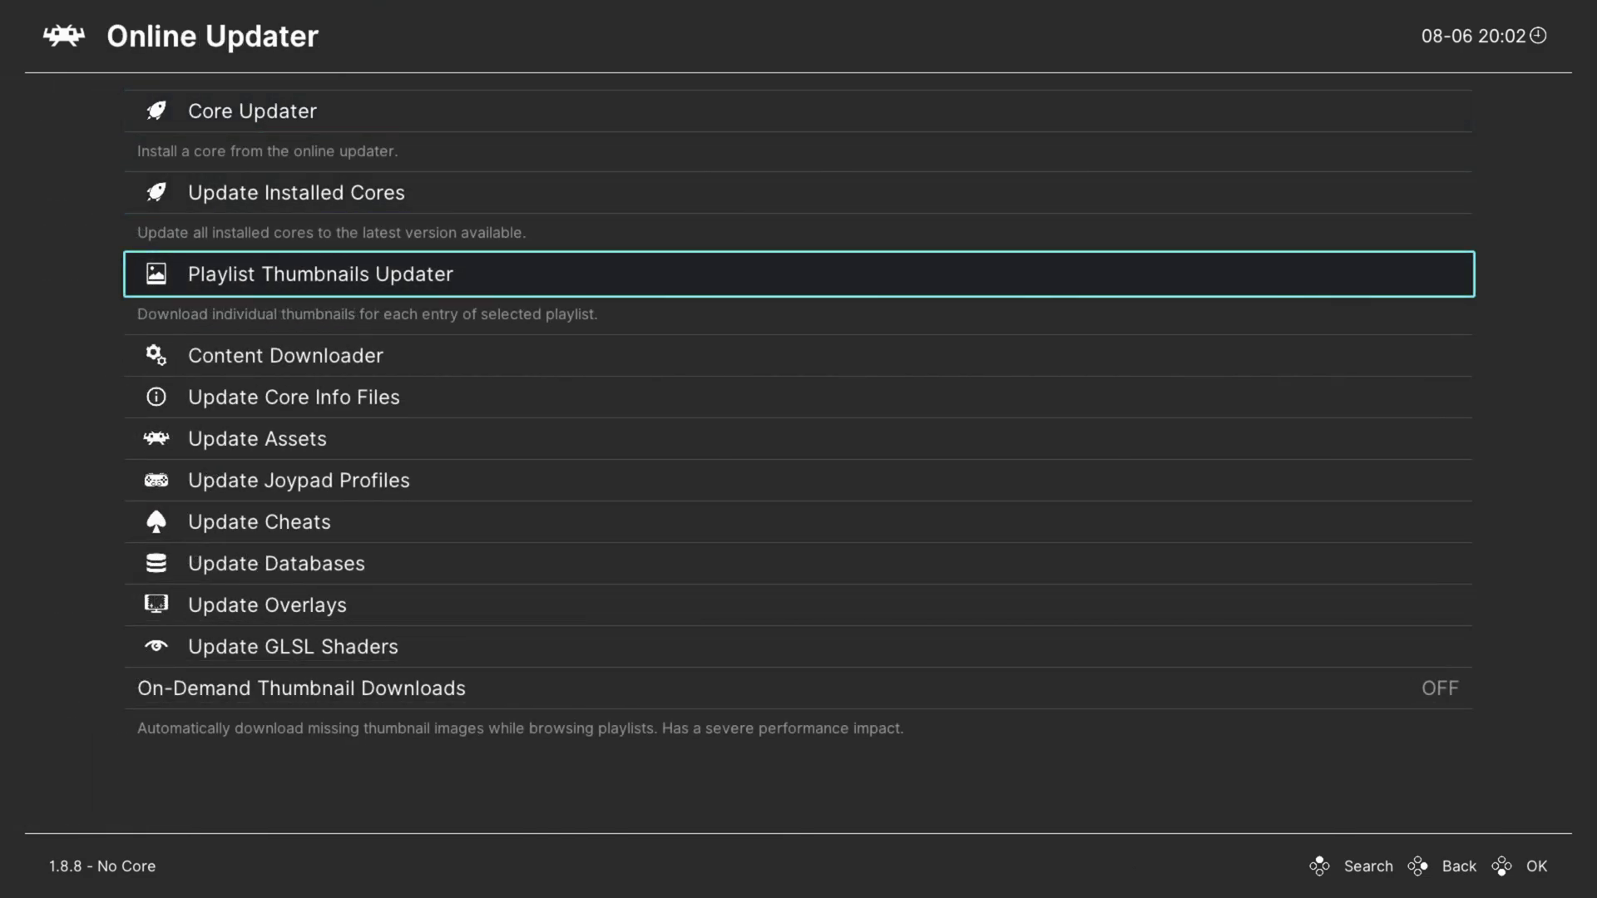
{"action": "key", "text": "Return"}
- Download thumbnails for the Nintendo 64 and Super Nintendo Entertainment System playlists with the Playlist Thumbnails Updater
{"action": "key", "text": "Down"}
{"action": "key", "text": "Up"}
{"action": "key", "text": "Return"}
{"action": "key", "text": "Down"}
{"action": "key", "text": "Return"}
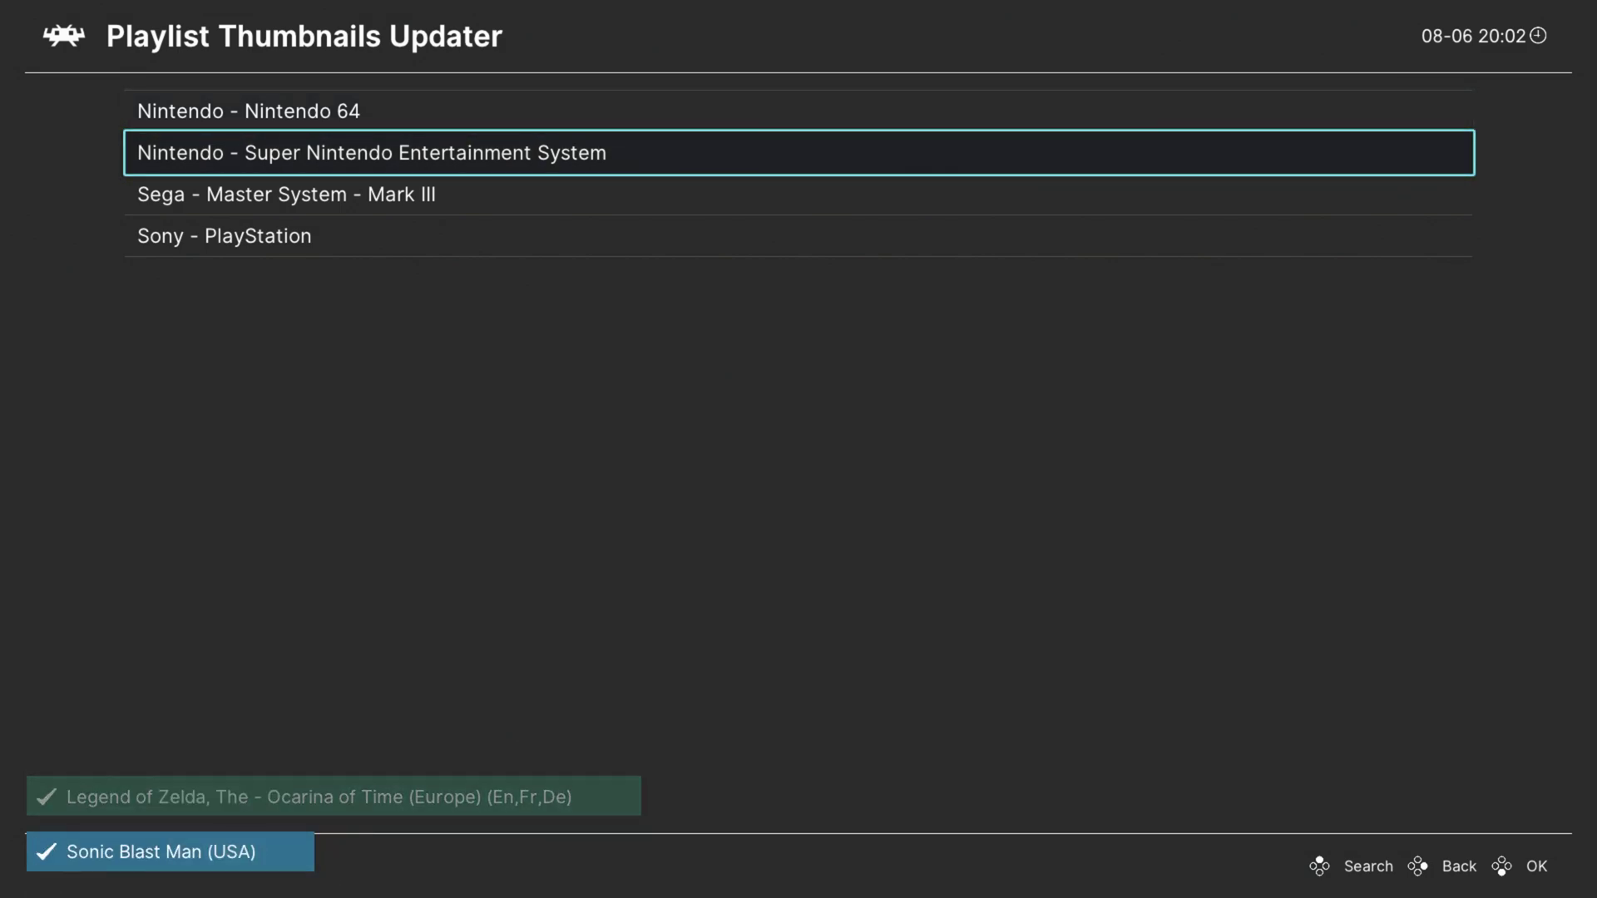
- Download thumbnails for the Sega Master System - Mark III and Sony PlayStation playlists
{"action": "key", "text": "Down"}
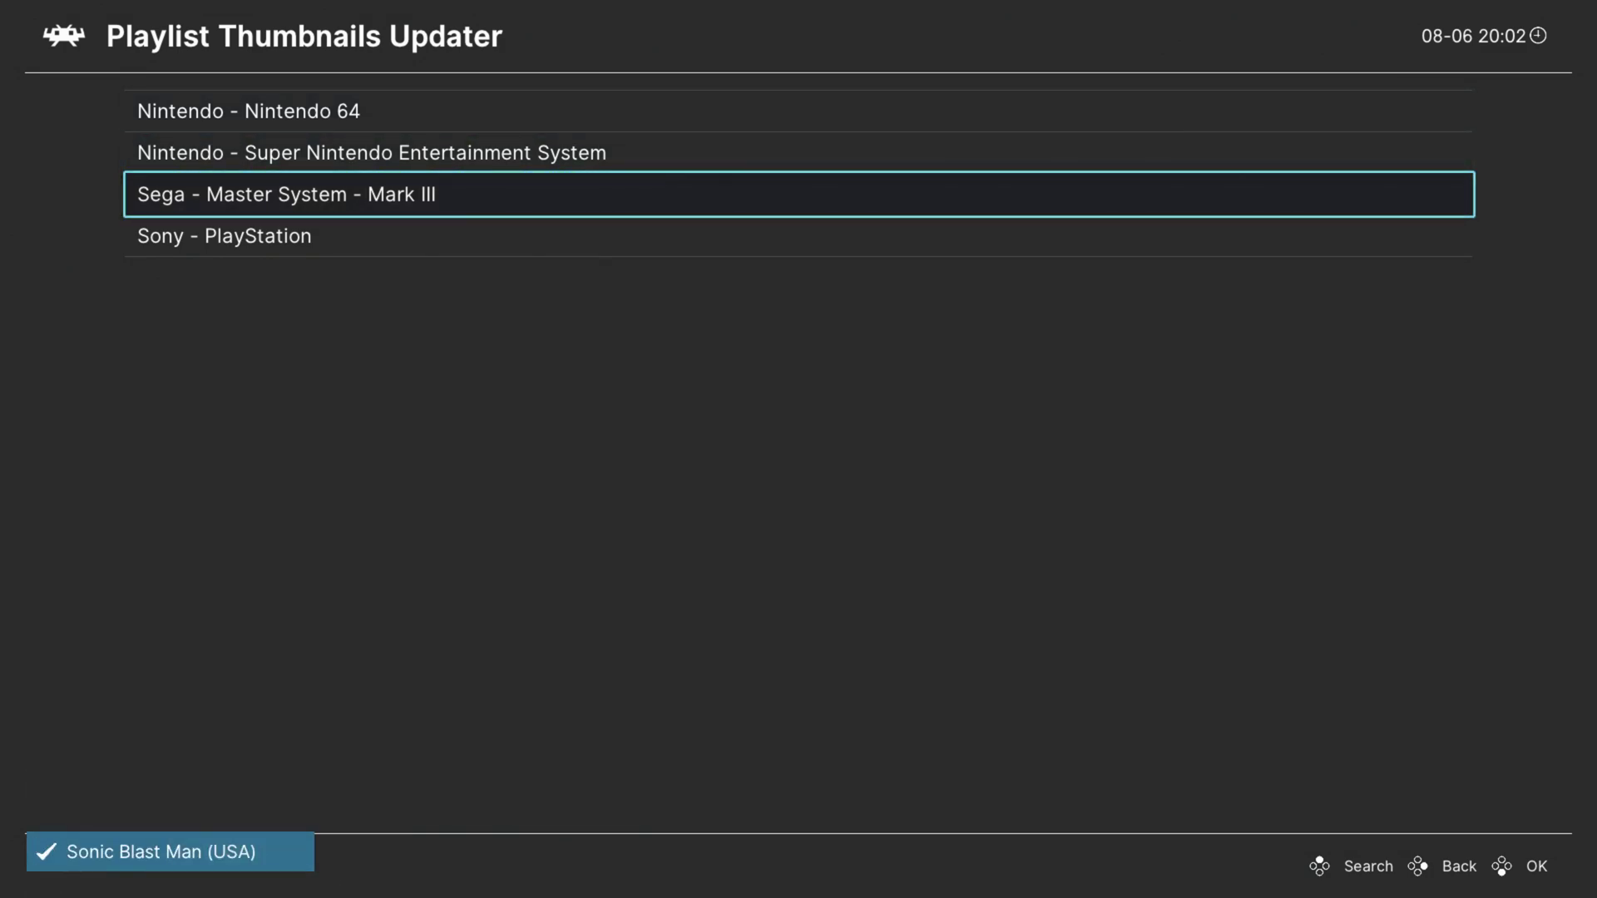
{"action": "key", "text": "Return"}
{"action": "key", "text": "Down"}
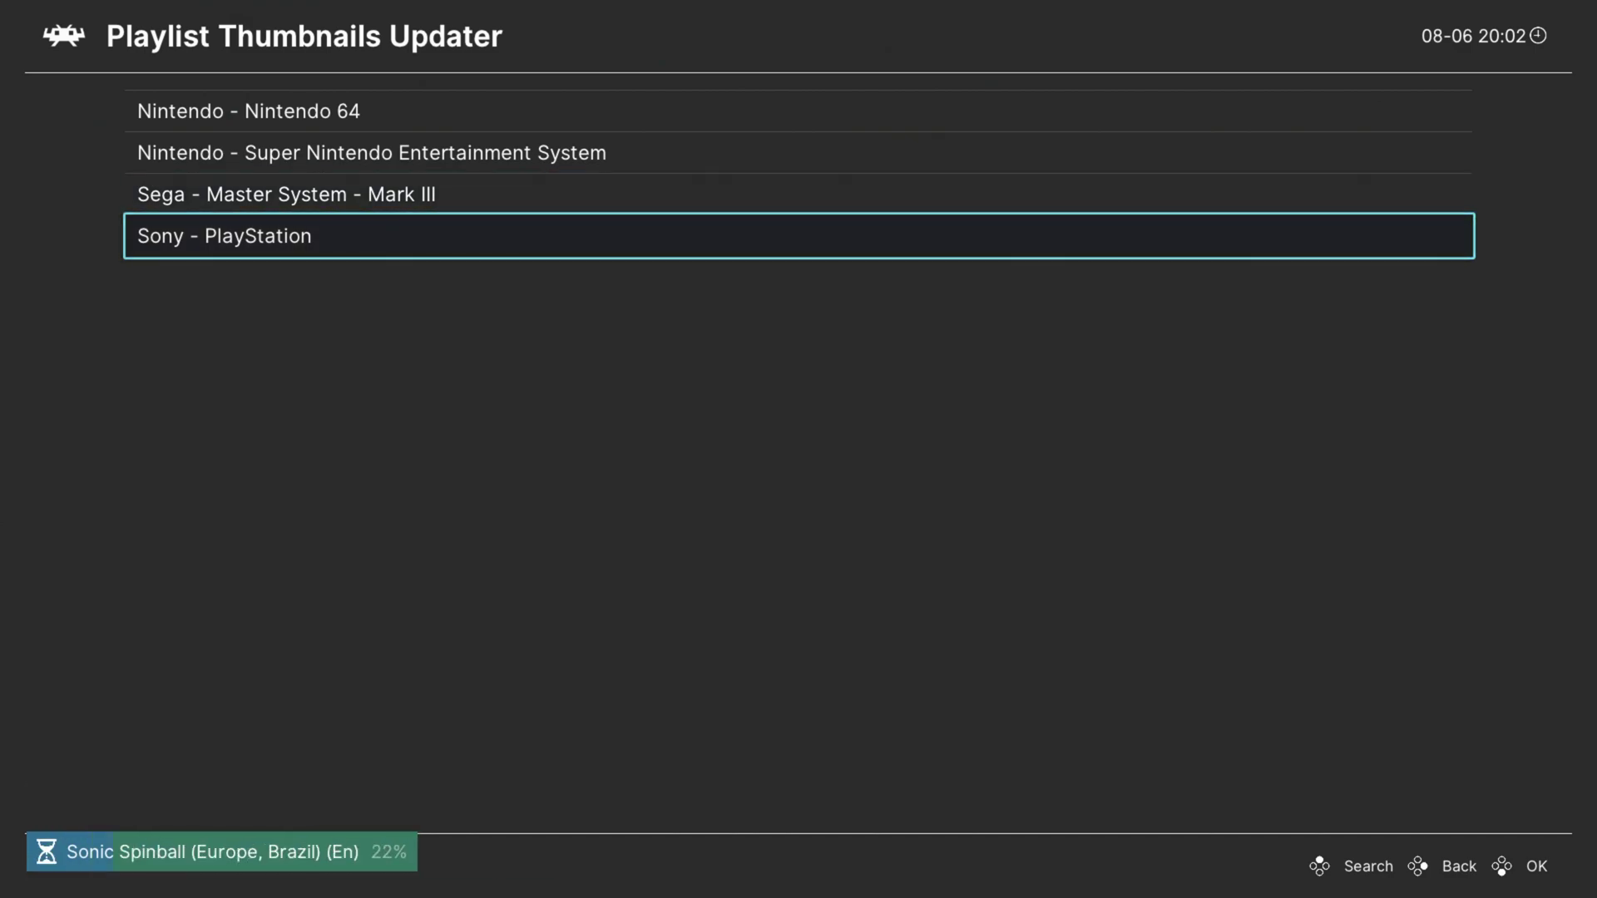
{"action": "key", "text": "Down"}
{"action": "key", "text": "Down"}
{"action": "key", "text": "Down"}
{"action": "key", "text": "Down"}
{"action": "key", "text": "Return"}
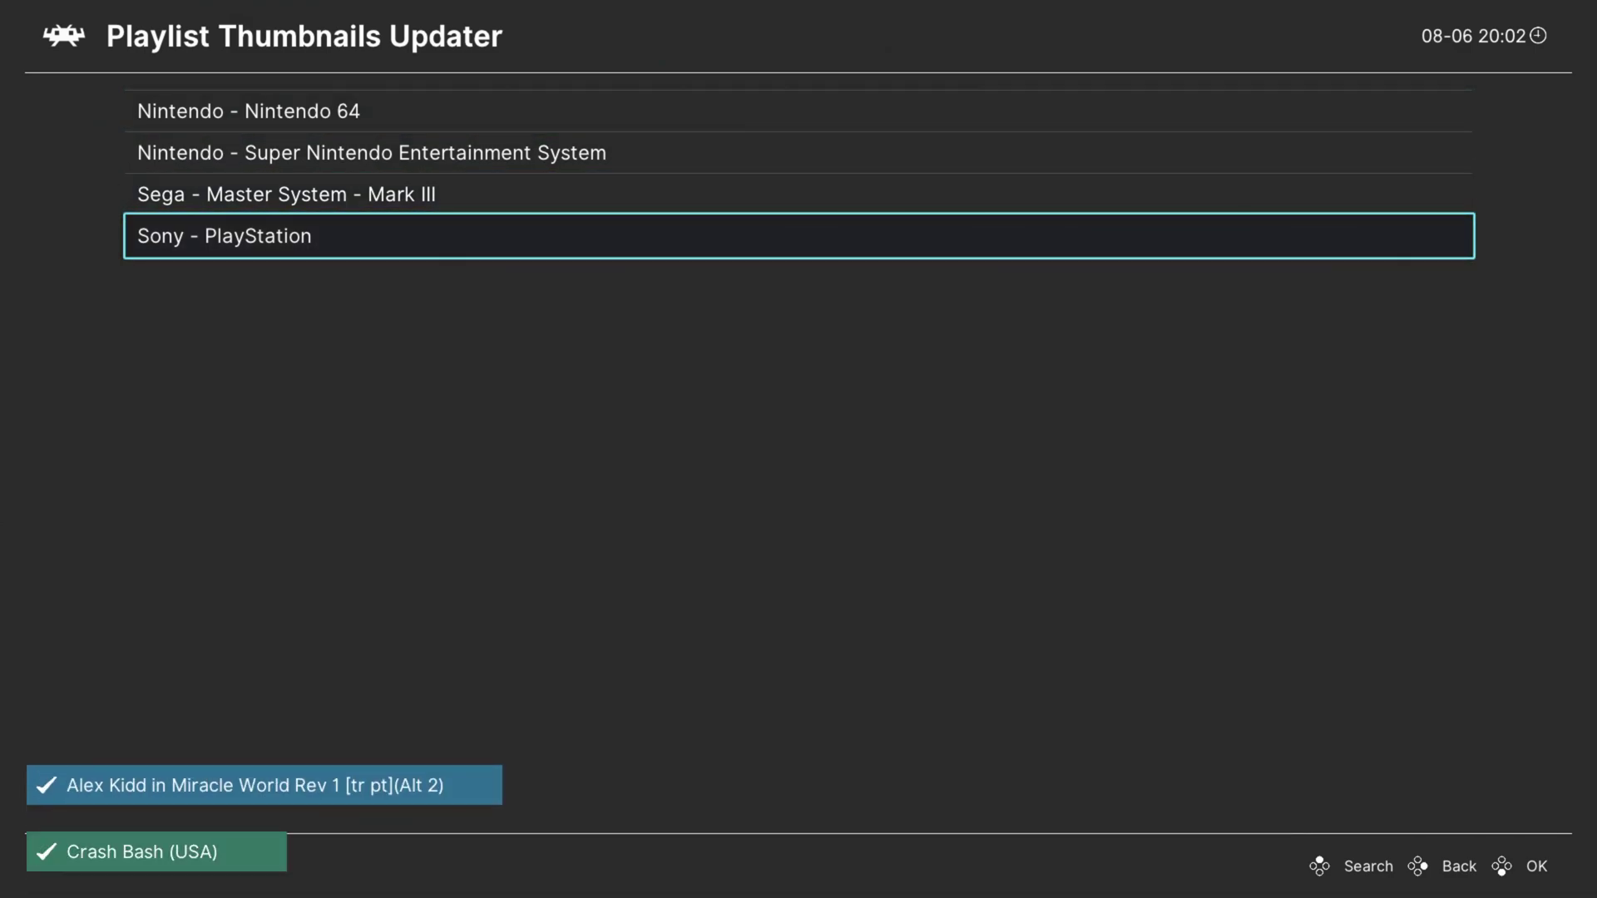
{"action": "key", "text": "Down"}
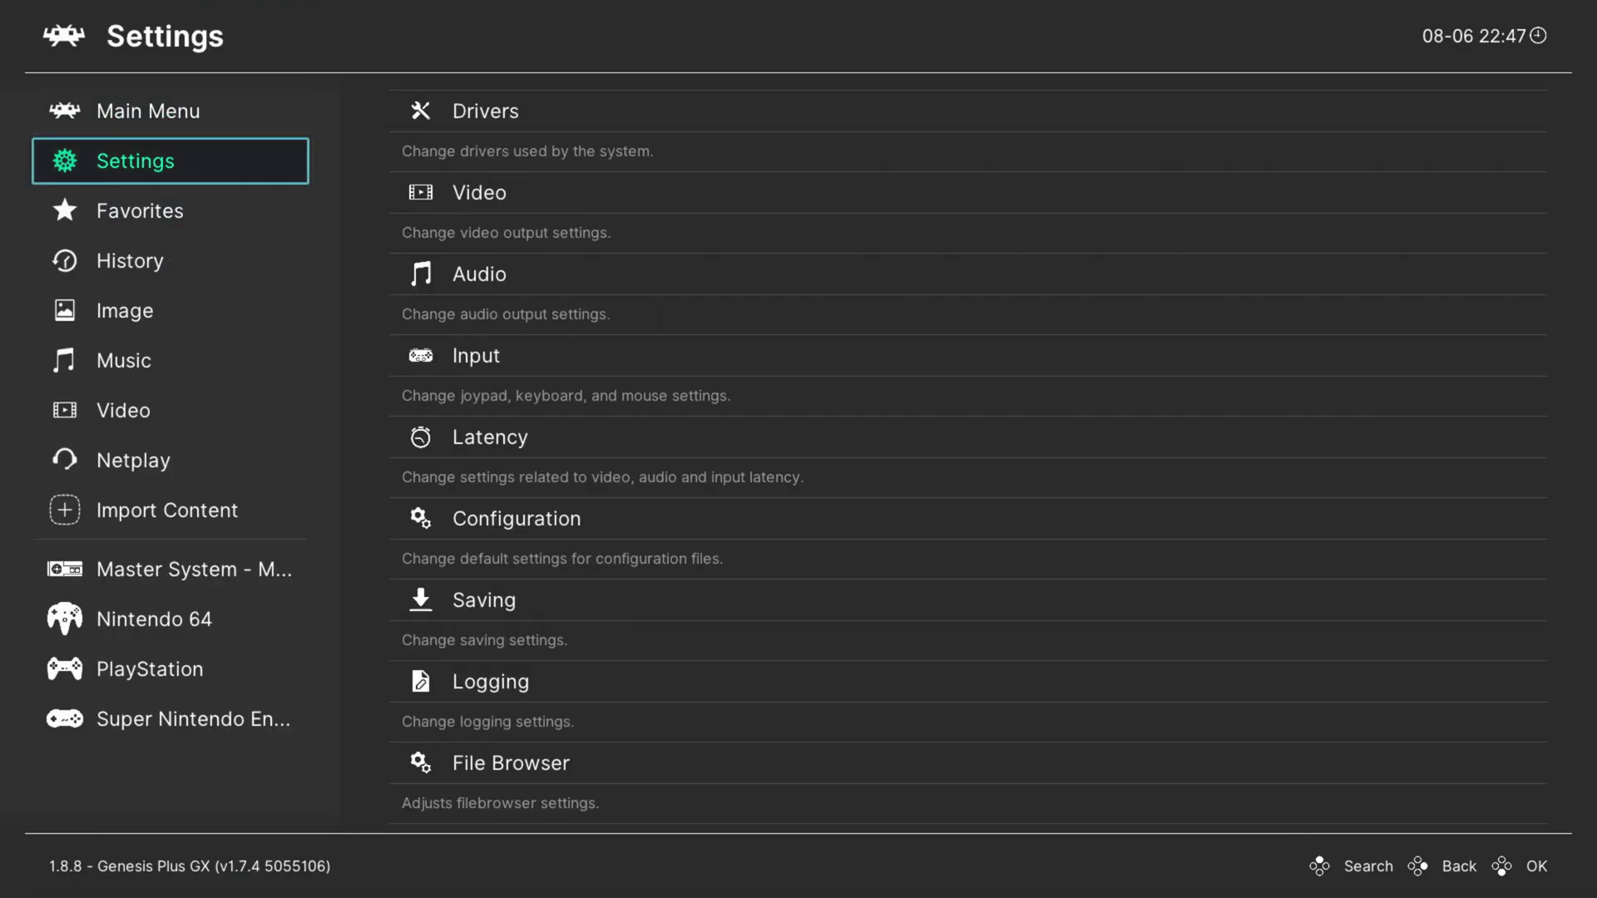
- View the box art of the Alex Kidd entries in the Master System - Mark III playlist
{"action": "key", "text": "Down"}
{"action": "key", "text": "Down"}
{"action": "key", "text": "Down"}
{"action": "key", "text": "Down"}
{"action": "key", "text": "Down"}
{"action": "key", "text": "Down"}
{"action": "key", "text": "Down"}
{"action": "key", "text": "Down"}
{"action": "key", "text": "Right"}
{"action": "key", "text": "Down"}
{"action": "key", "text": "Down"}
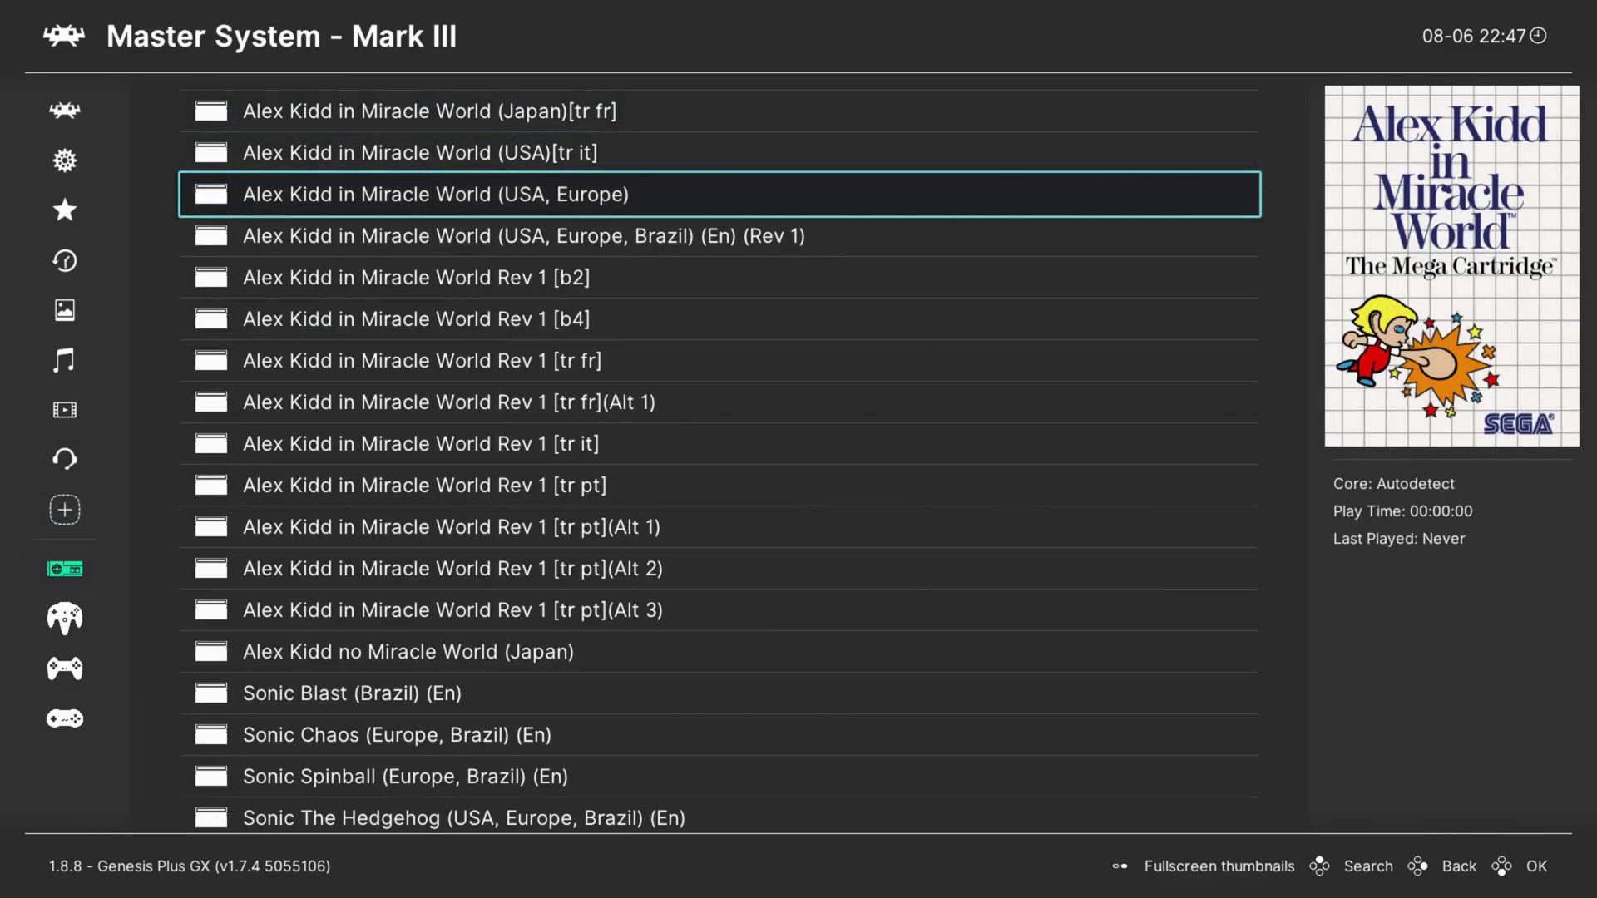
- Check the downloaded box art in the Nintendo 64, Super Nintendo Entertainment System and PlayStation playlists
{"action": "key", "text": "Left"}
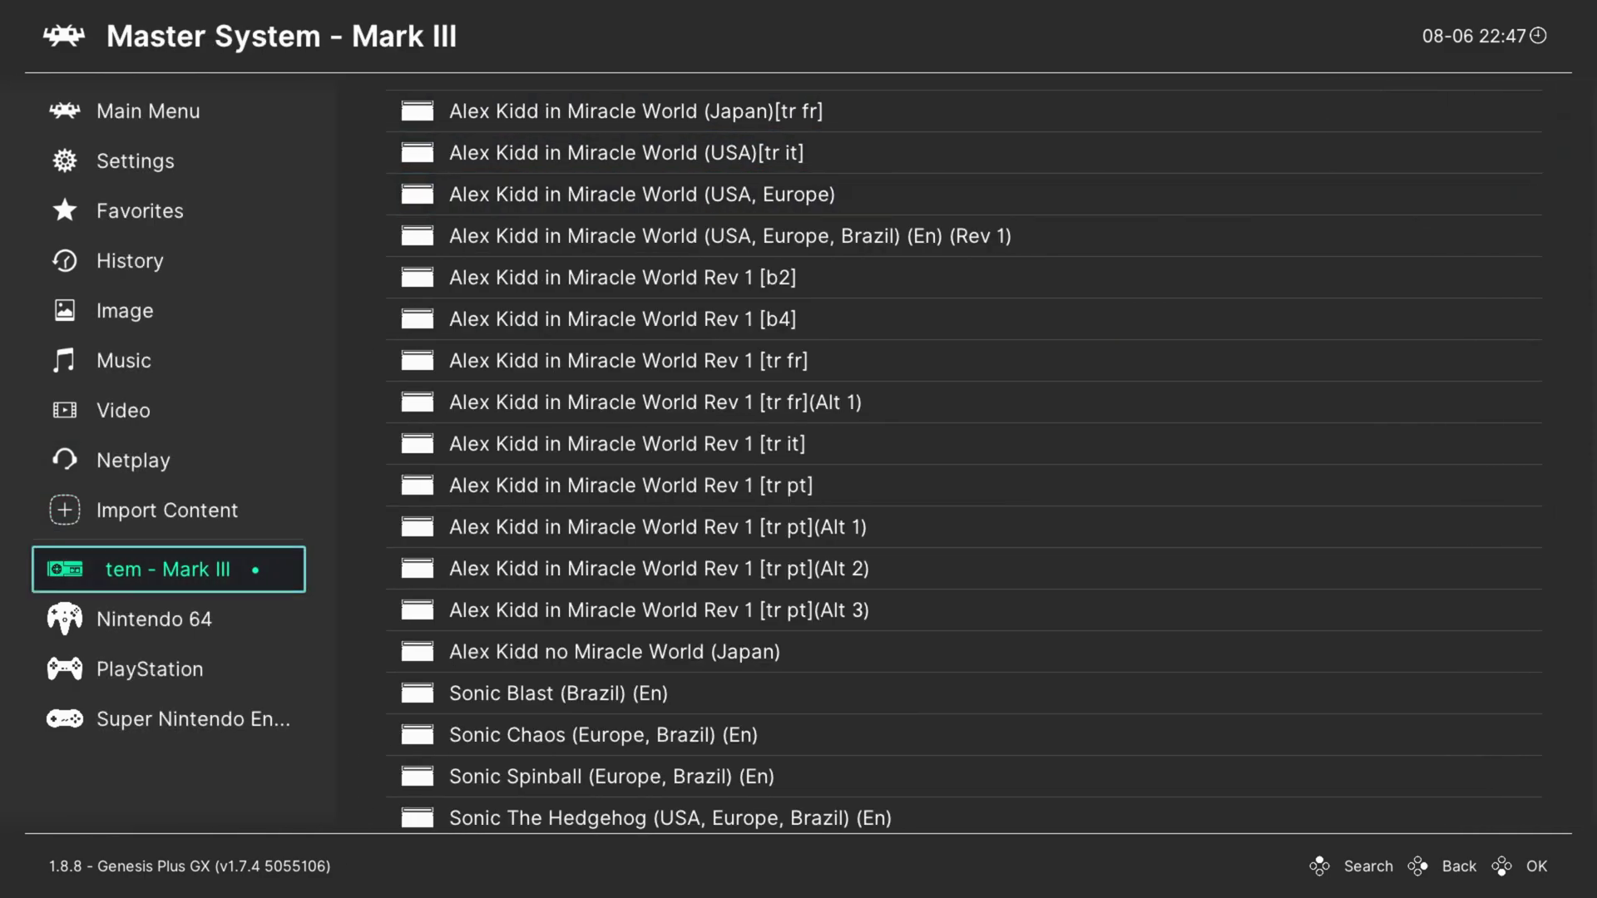
{"action": "key", "text": "Down"}
{"action": "key", "text": "Right"}
{"action": "key", "text": "Left"}
{"action": "key", "text": "Down"}
{"action": "key", "text": "Down"}
{"action": "key", "text": "Right"}
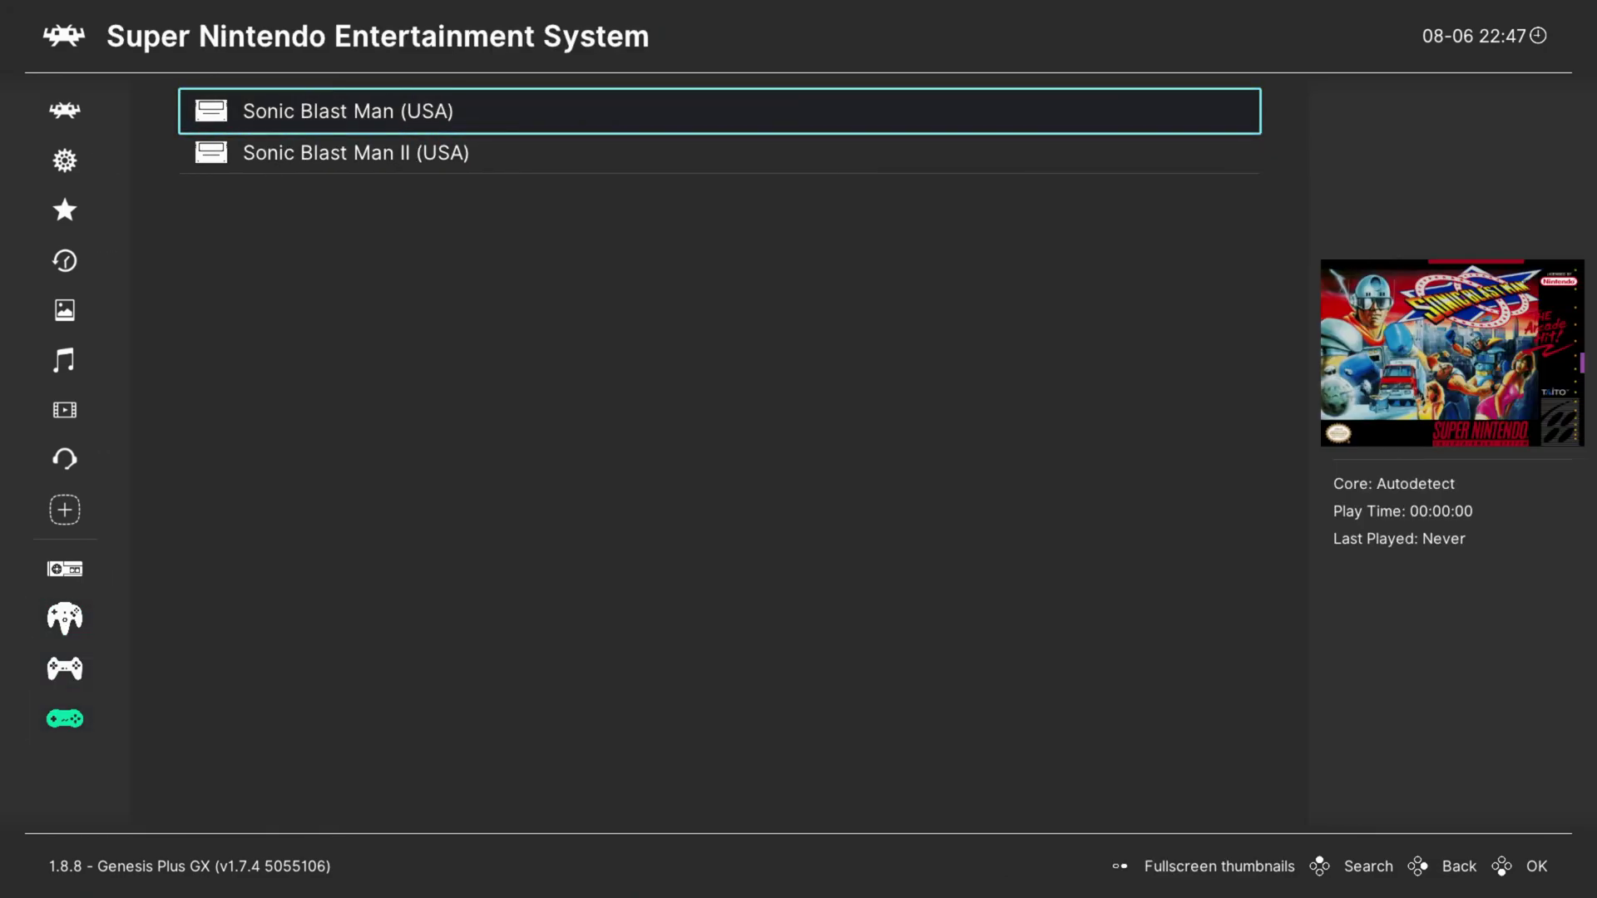
{"action": "key", "text": "Down"}
{"action": "key", "text": "Left"}
{"action": "key", "text": "Up"}
{"action": "key", "text": "Right"}
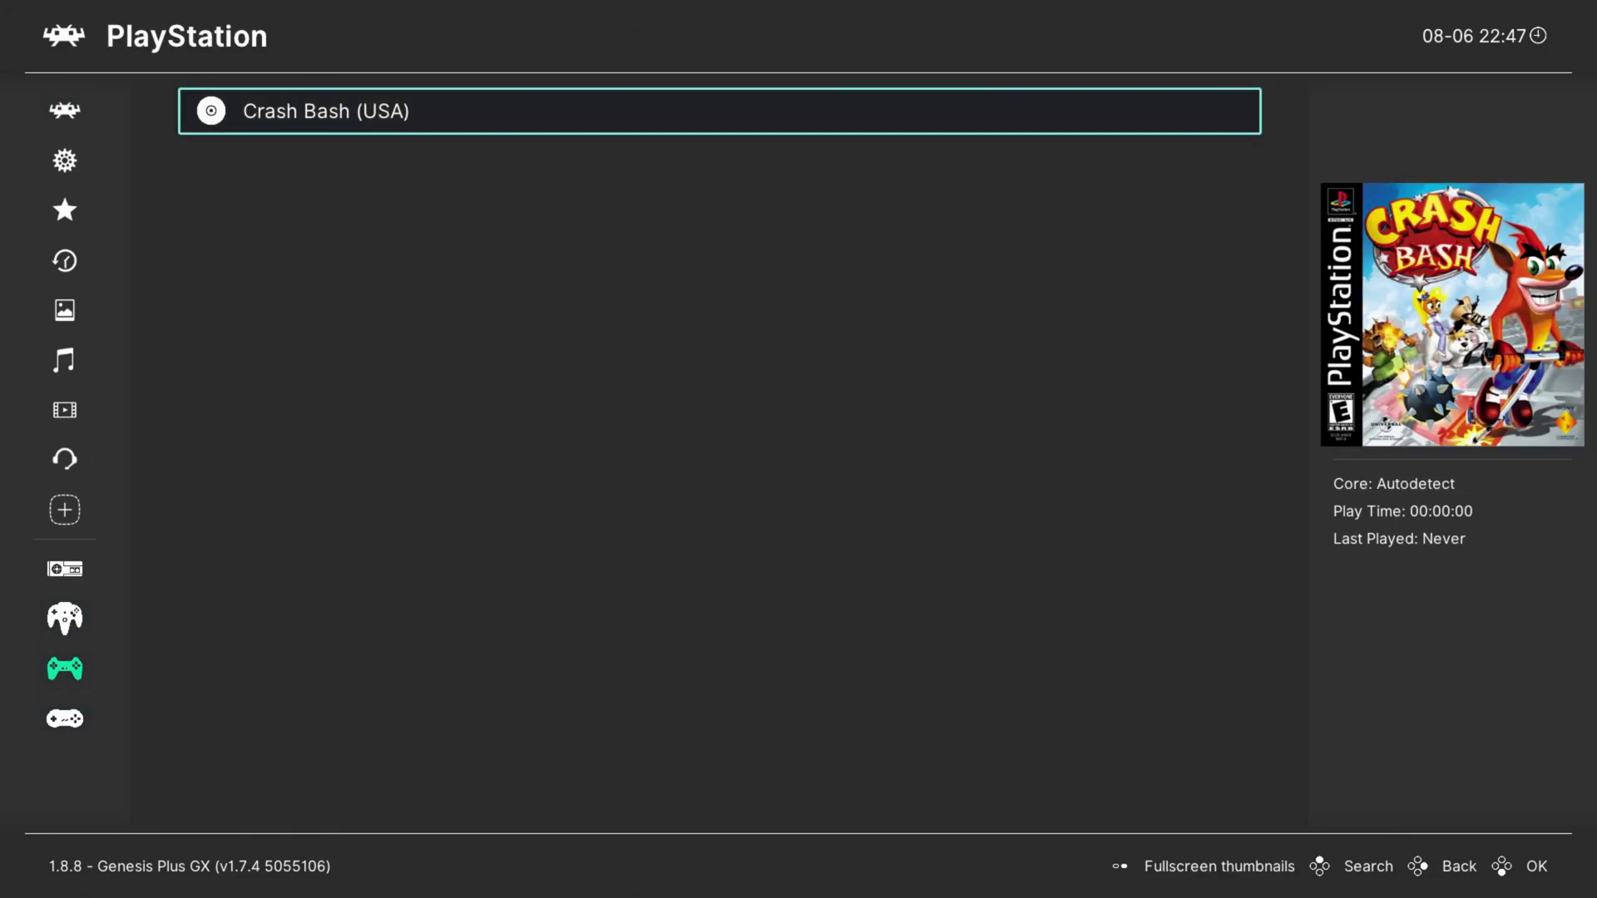
- Open the Alex Kidd in Miracle World (USA, Europe) entry in the Master System - Mark III playlist
{"action": "key", "text": "Left"}
{"action": "key", "text": "Up"}
{"action": "key", "text": "Up"}
{"action": "key", "text": "Right"}
{"action": "key", "text": "Down"}
{"action": "key", "text": "Down"}
{"action": "key", "text": "Return"}
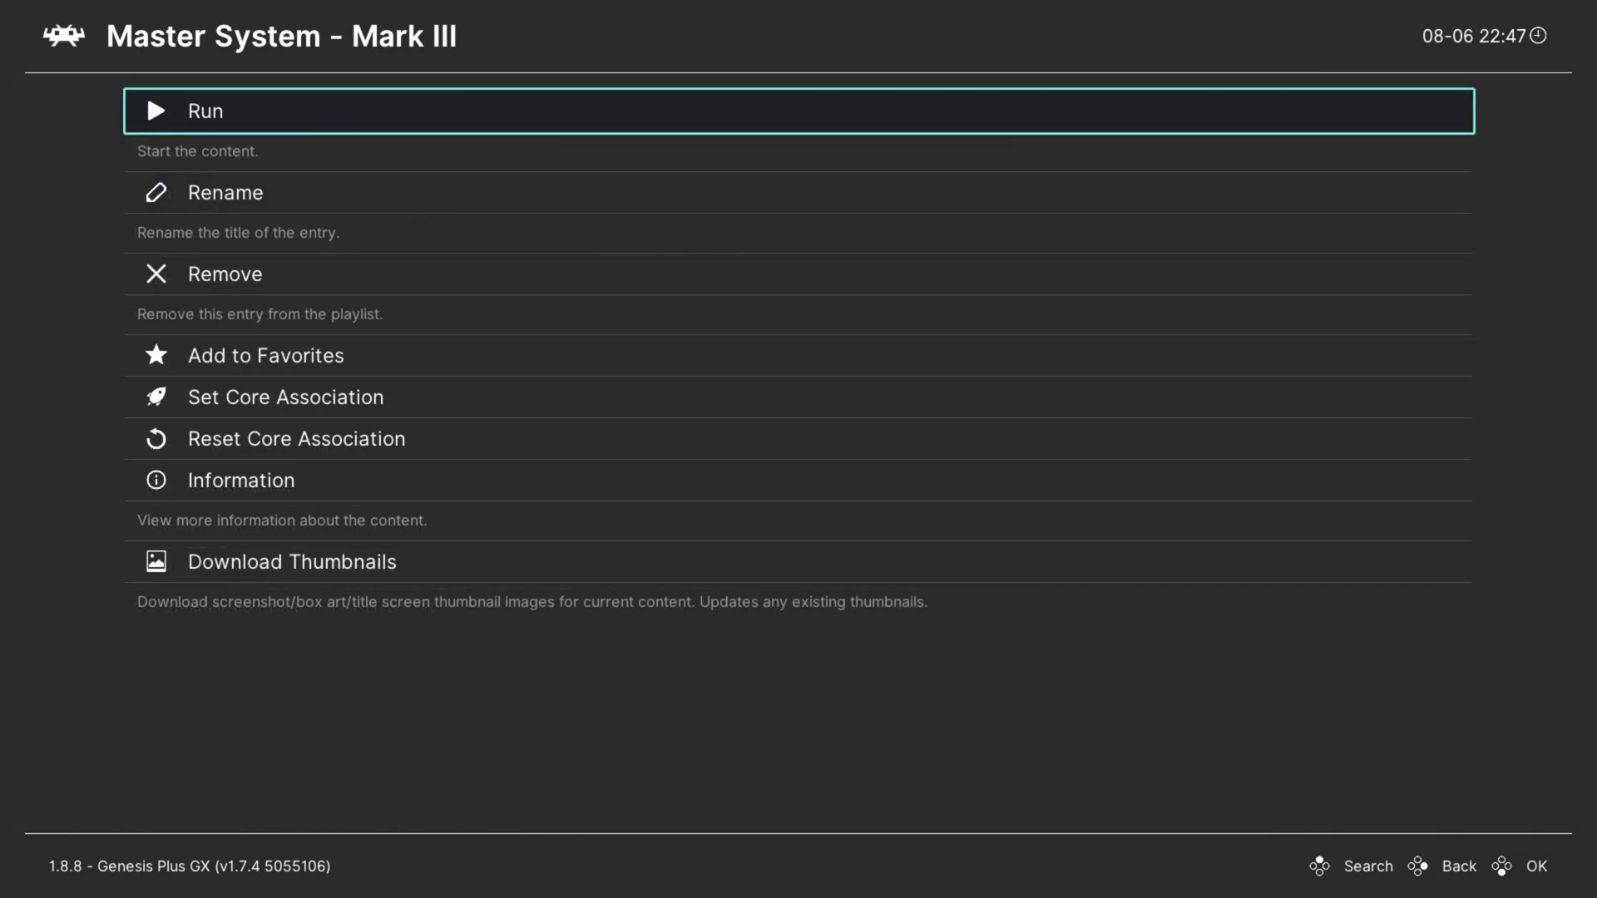
- Launch the Alex Kidd game with the current Sega - MS/GG/MD/CD (Genesis Plus GX) core
{"action": "key", "text": "Down"}
{"action": "key", "text": "Down"}
{"action": "key", "text": "Down"}
{"action": "key", "text": "Down"}
{"action": "key", "text": "Return"}
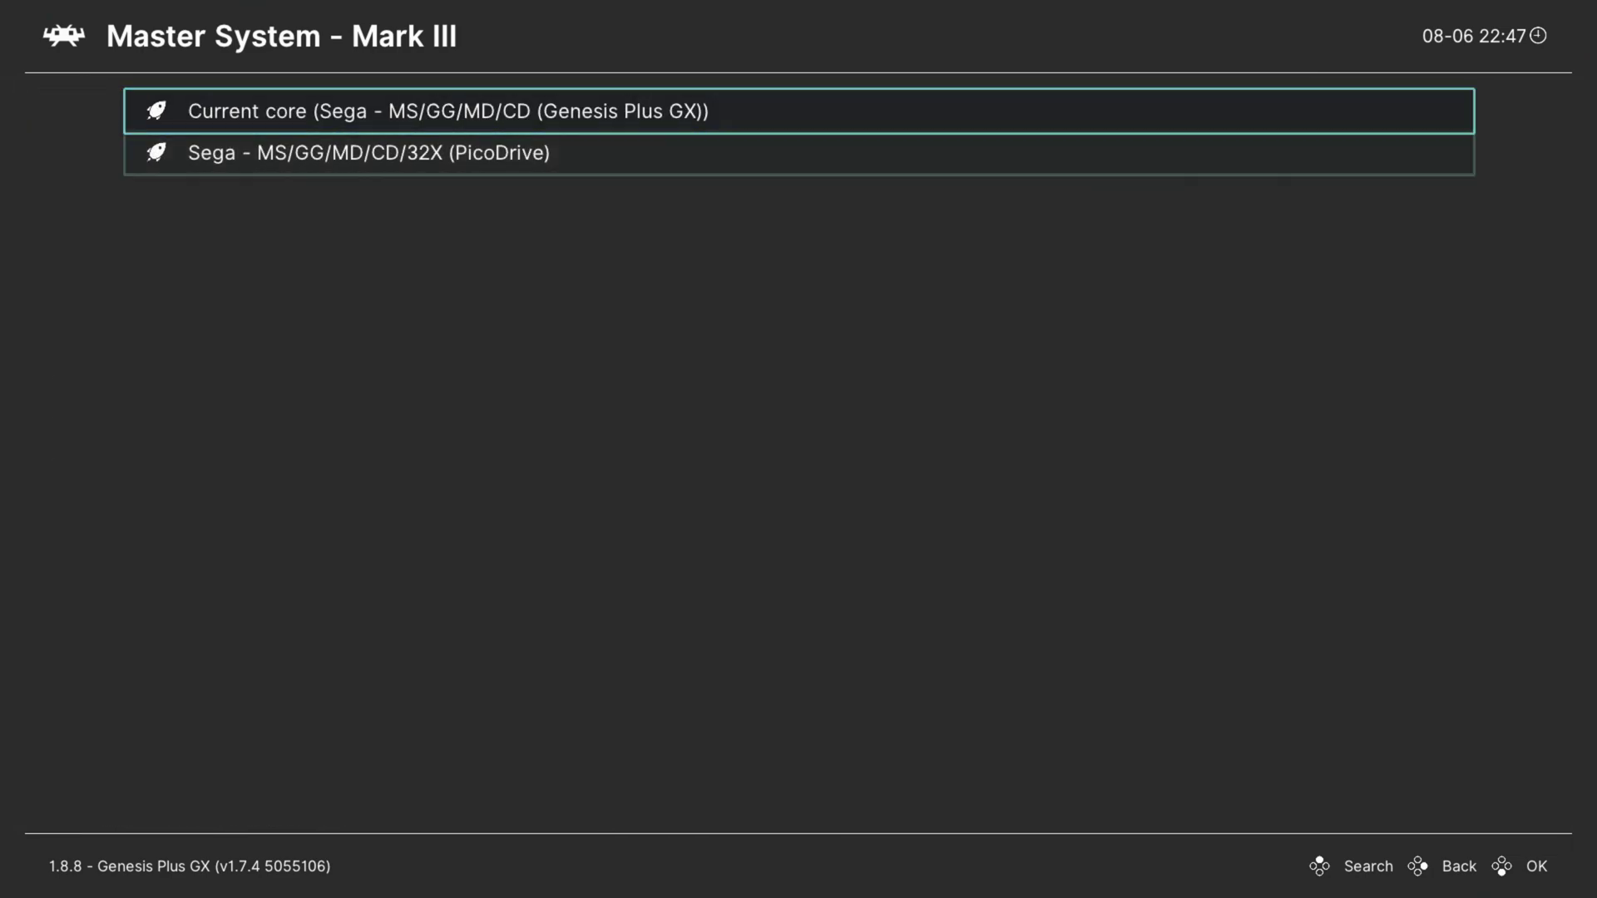
{"action": "key", "text": "Up"}
{"action": "key", "text": "Down"}
{"action": "key", "text": "Up"}
{"action": "key", "text": "Return"}
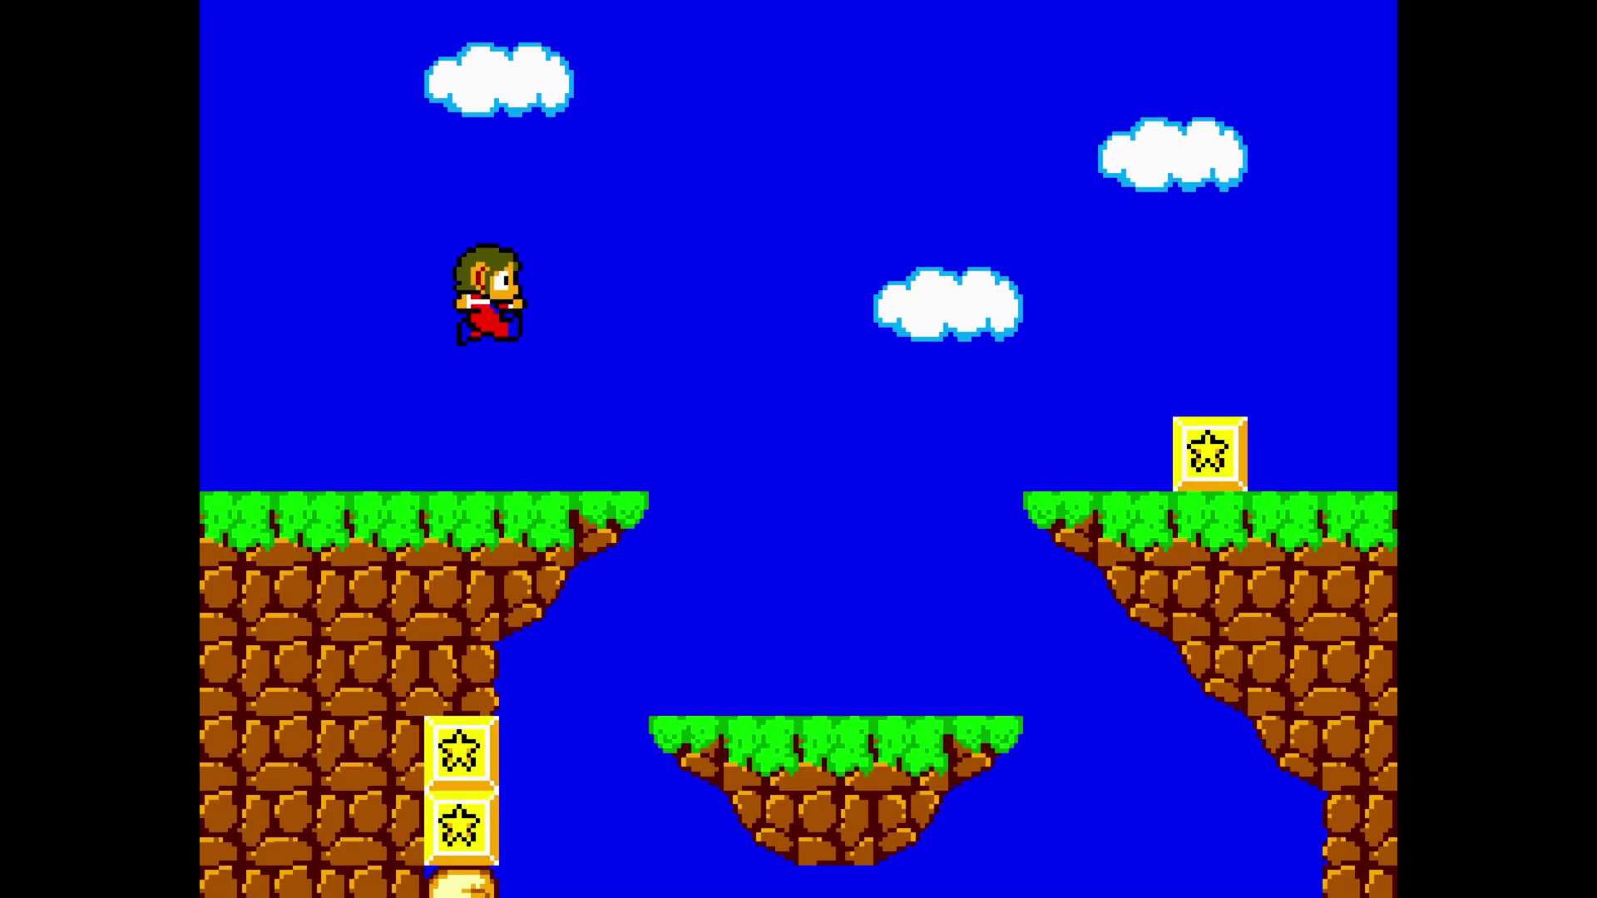
{"action": "key", "text": "x"}
{"action": "key", "text": "Left"}
{"action": "key", "text": "Right"}
{"action": "key", "text": "Left"}
{"action": "key", "text": "x"}
{"action": "key", "text": "Right"}
{"action": "key", "text": "Left"}
{"action": "key", "text": "x"}
{"action": "key", "text": "Right"}
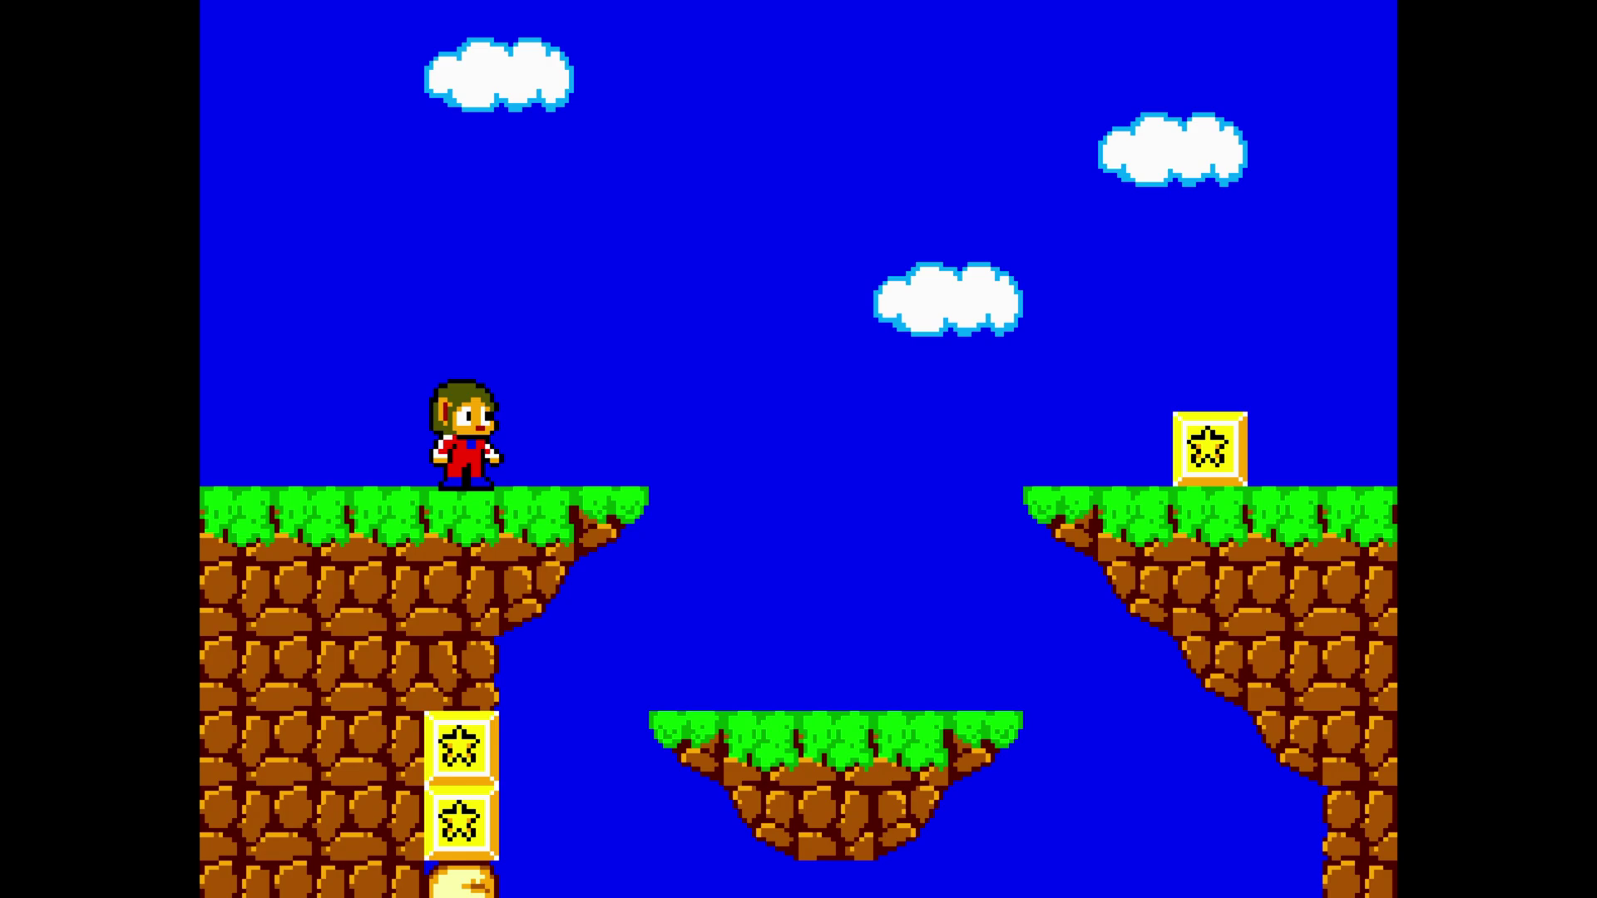
- Examine the running game's Quick Menu options, including restarting, closing content, taking screenshots and saving or loading states
{"action": "key", "text": "F1"}
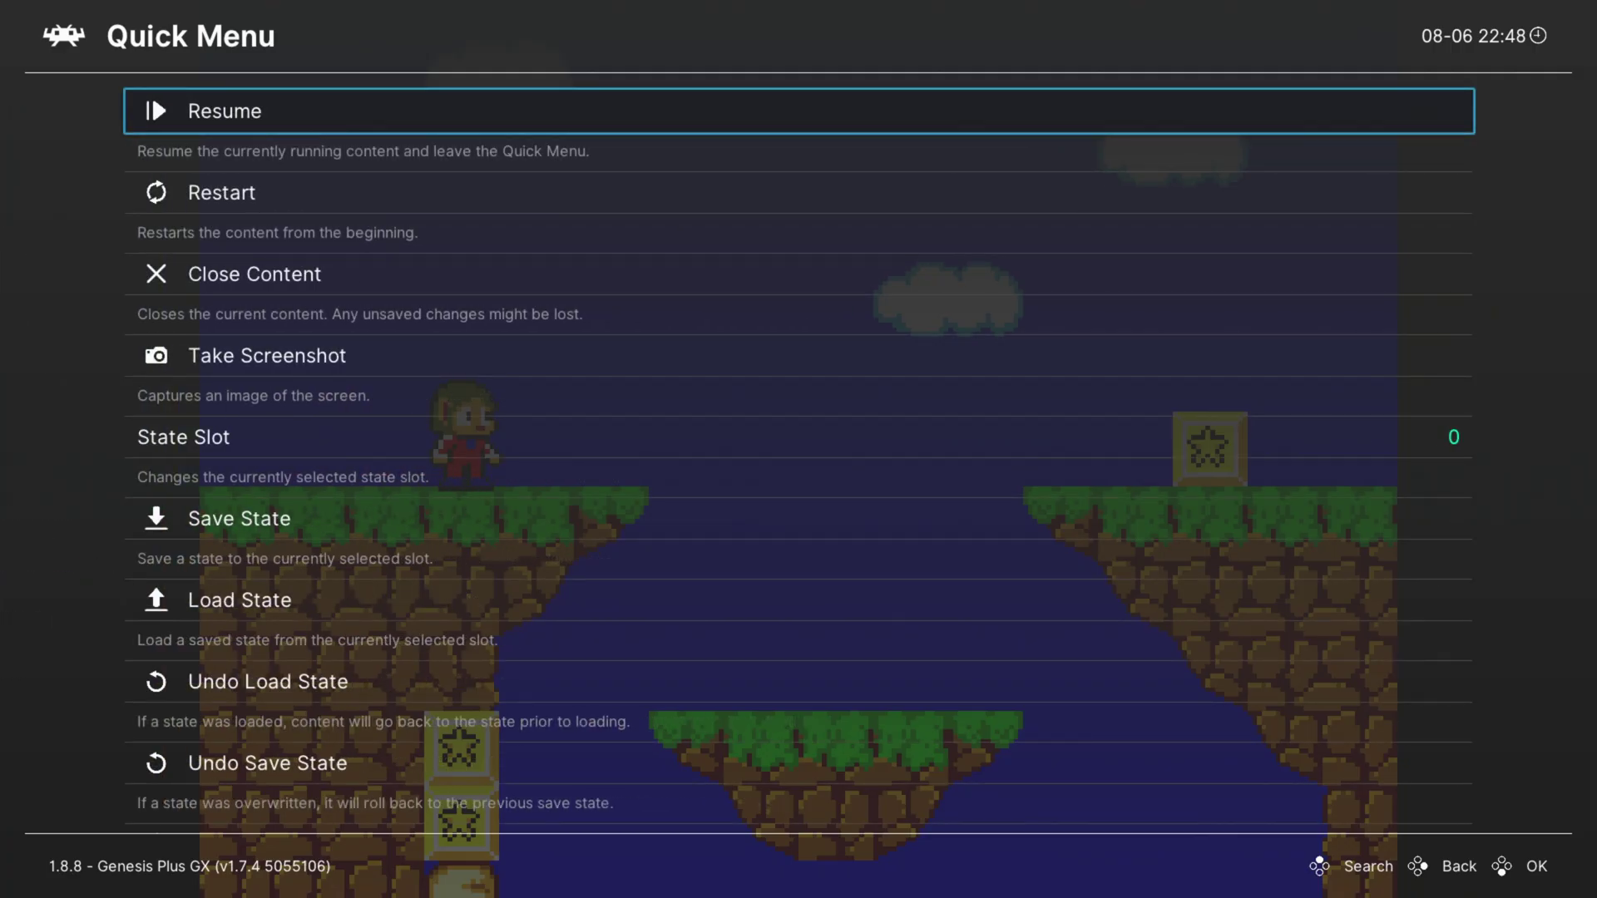
{"action": "key", "text": "Down"}
{"action": "key", "text": "Down"}
{"action": "key", "text": "Up"}
{"action": "key", "text": "Down"}
{"action": "key", "text": "Down"}
{"action": "key", "text": "Up"}
{"action": "key", "text": "Up"}
{"action": "key", "text": "Up"}
{"action": "key", "text": "Down"}
{"action": "key", "text": "Down"}
{"action": "key", "text": "Up"}
{"action": "key", "text": "Down"}
{"action": "key", "text": "Up"}
{"action": "key", "text": "Up"}
{"action": "key", "text": "Down"}
{"action": "key", "text": "Down"}
{"action": "key", "text": "Down"}
{"action": "key", "text": "Down"}
{"action": "key", "text": "Down"}
{"action": "key", "text": "Down"}
{"action": "key", "text": "Down"}
{"action": "key", "text": "Up"}
{"action": "key", "text": "Up"}
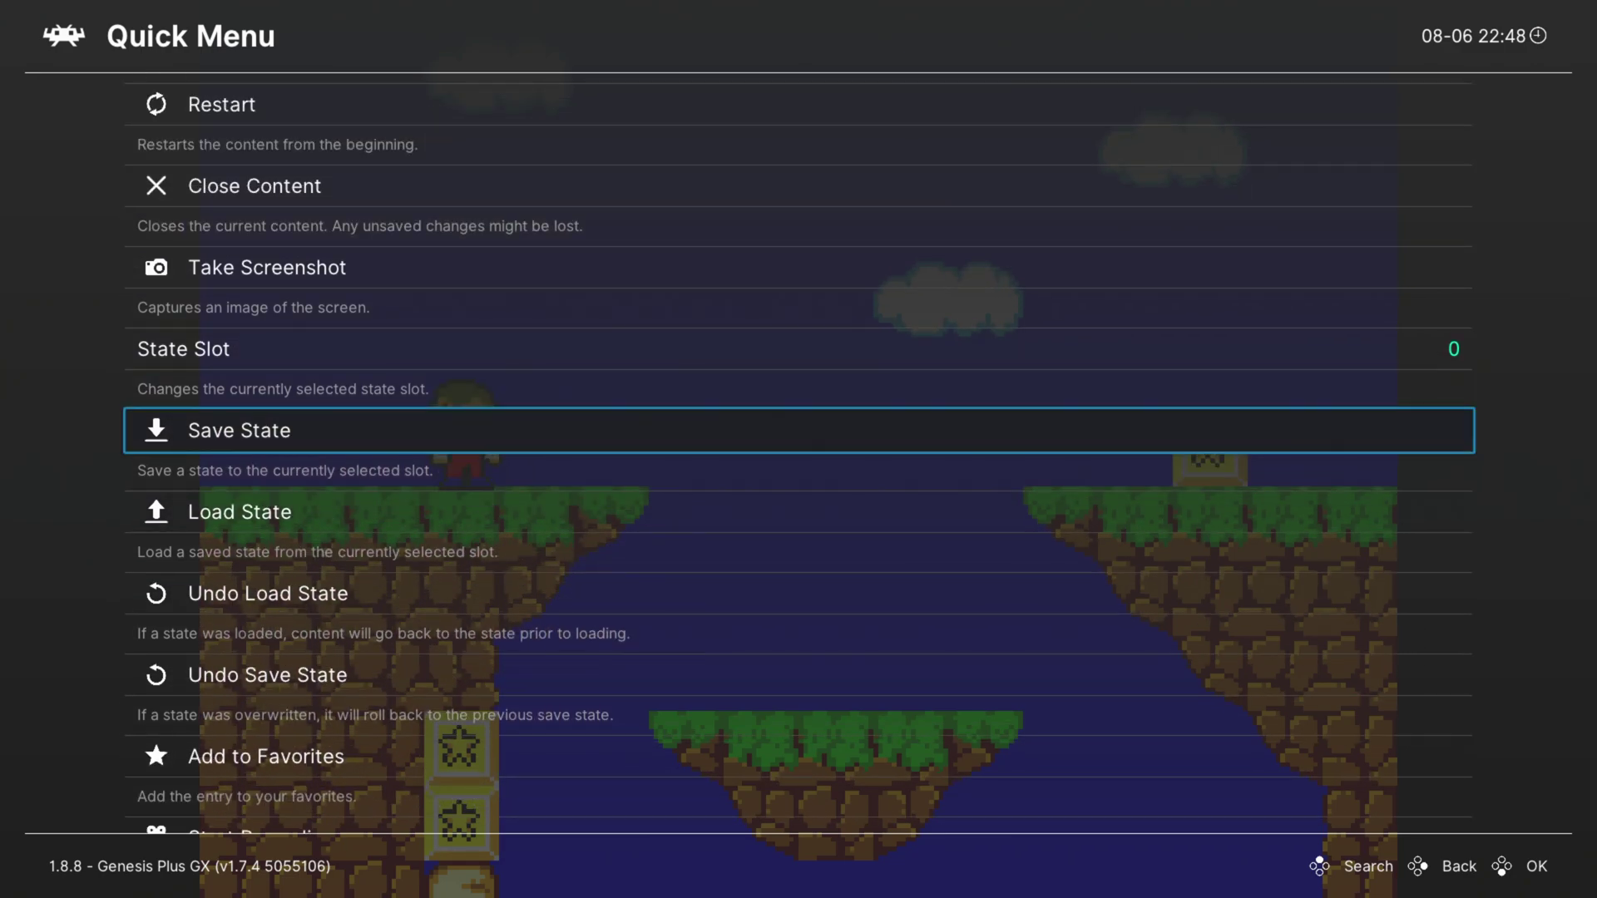
{"action": "key", "text": "Up"}
{"action": "key", "text": "Up"}
{"action": "key", "text": "Up"}
{"action": "key", "text": "Up"}
{"action": "key", "text": "Up"}
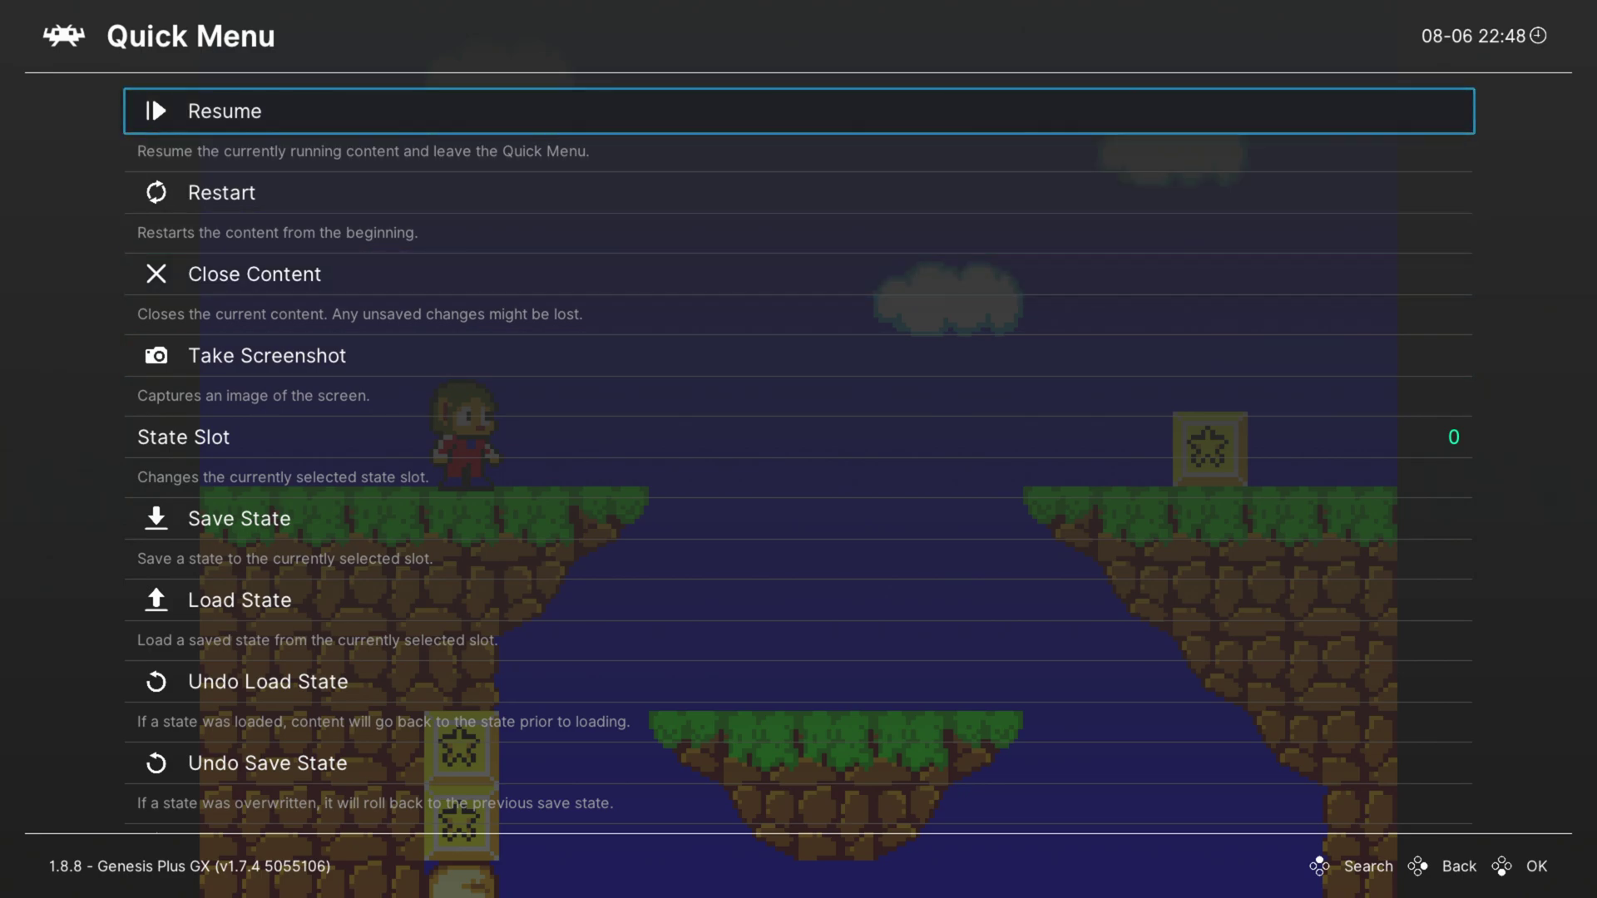
- Open the Frame Throttle settings while the game is paused
{"action": "key", "text": "BackSpace"}
{"action": "key", "text": "Left"}
{"action": "key", "text": "Down"}
{"action": "key", "text": "Right"}
{"action": "key", "text": "Down"}
{"action": "key", "text": "Down"}
{"action": "key", "text": "Down"}
{"action": "key", "text": "Down"}
{"action": "key", "text": "Down"}
{"action": "key", "text": "Down"}
{"action": "key", "text": "Down"}
{"action": "key", "text": "Down"}
{"action": "key", "text": "Down"}
{"action": "key", "text": "Down"}
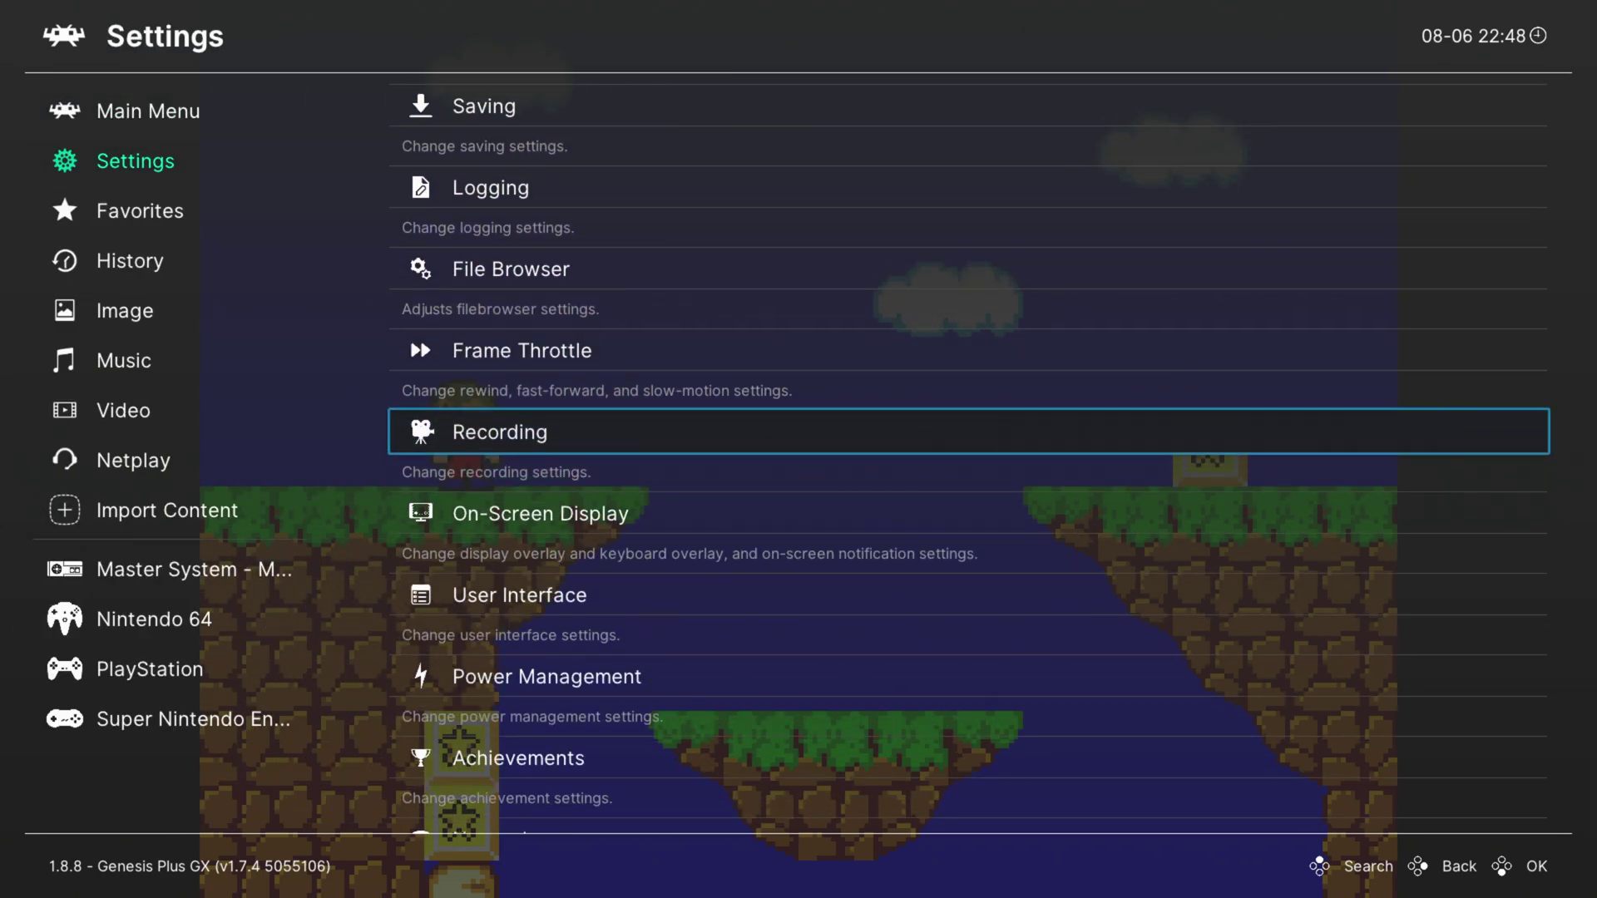
{"action": "key", "text": "Up"}
{"action": "key", "text": "Return"}
- Review the Frame Throttle options for run speed, slow motion and content framerate sync, and return to the game
{"action": "key", "text": "Down"}
{"action": "key", "text": "Down"}
{"action": "key", "text": "Down"}
{"action": "key", "text": "Down"}
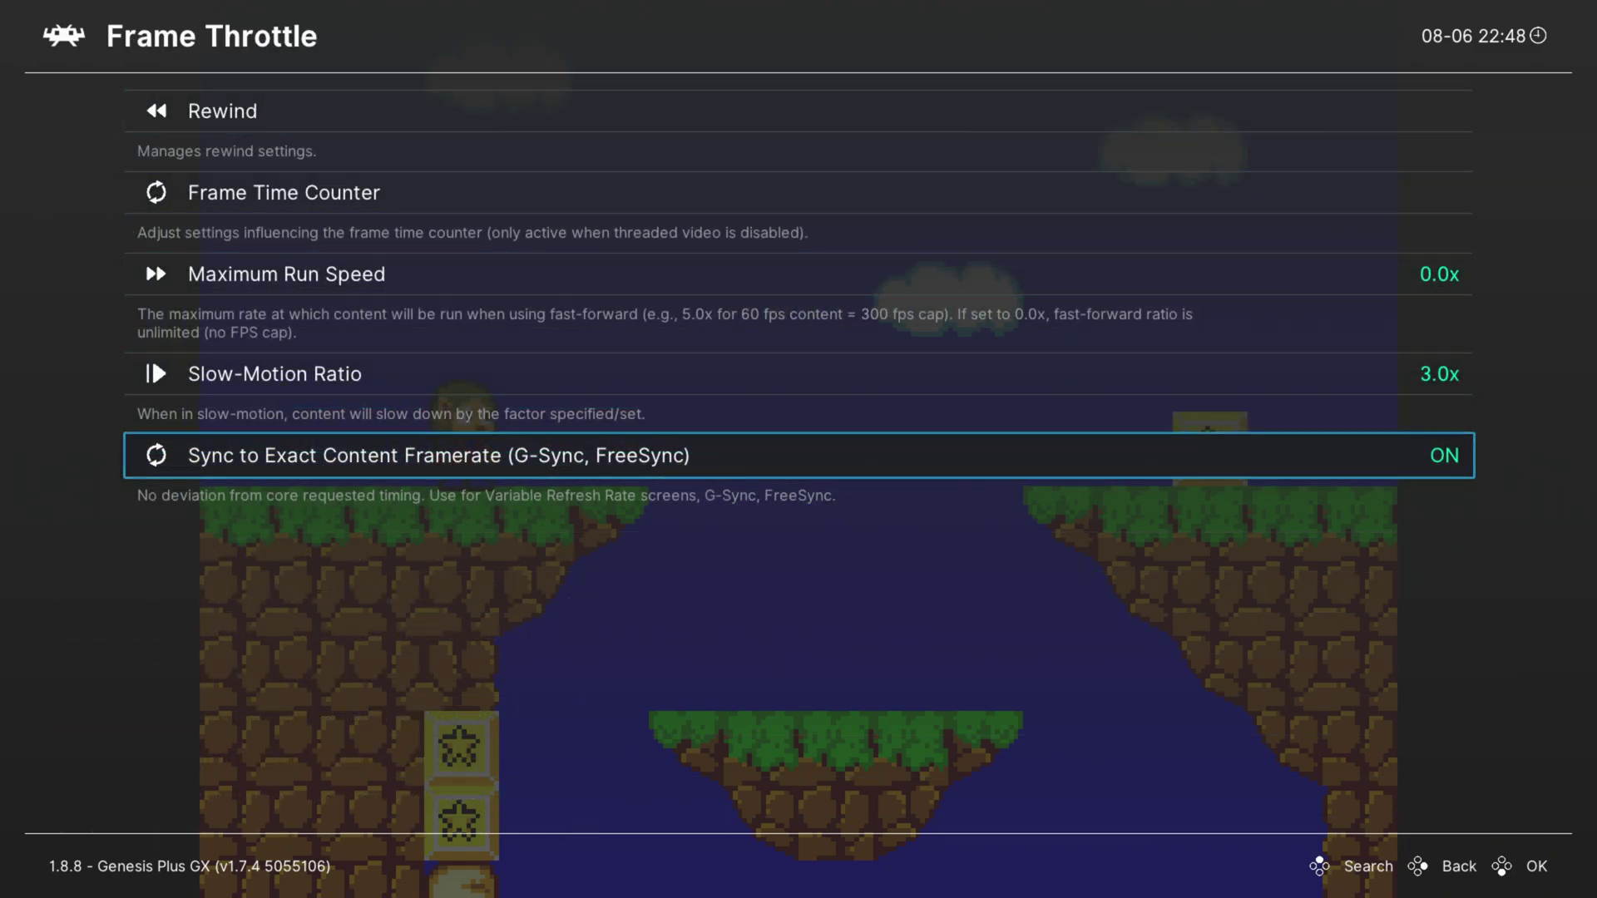
{"action": "key", "text": "Up"}
{"action": "key", "text": "Up"}
{"action": "key", "text": "BackSpace"}
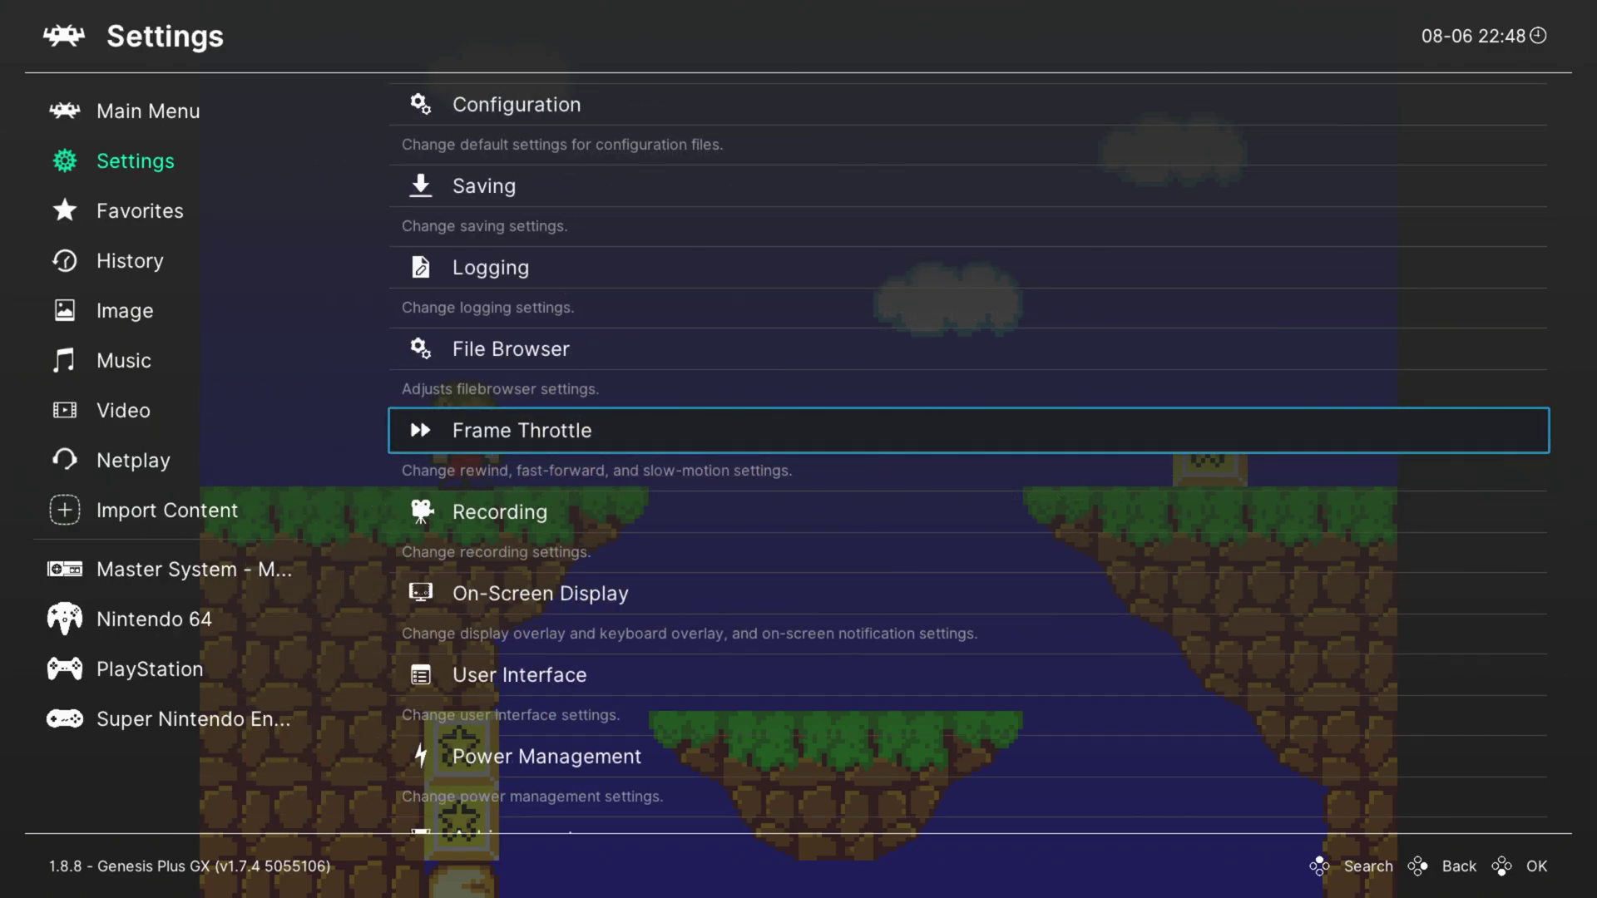
{"action": "key", "text": "Up"}
{"action": "key", "text": "Right"}
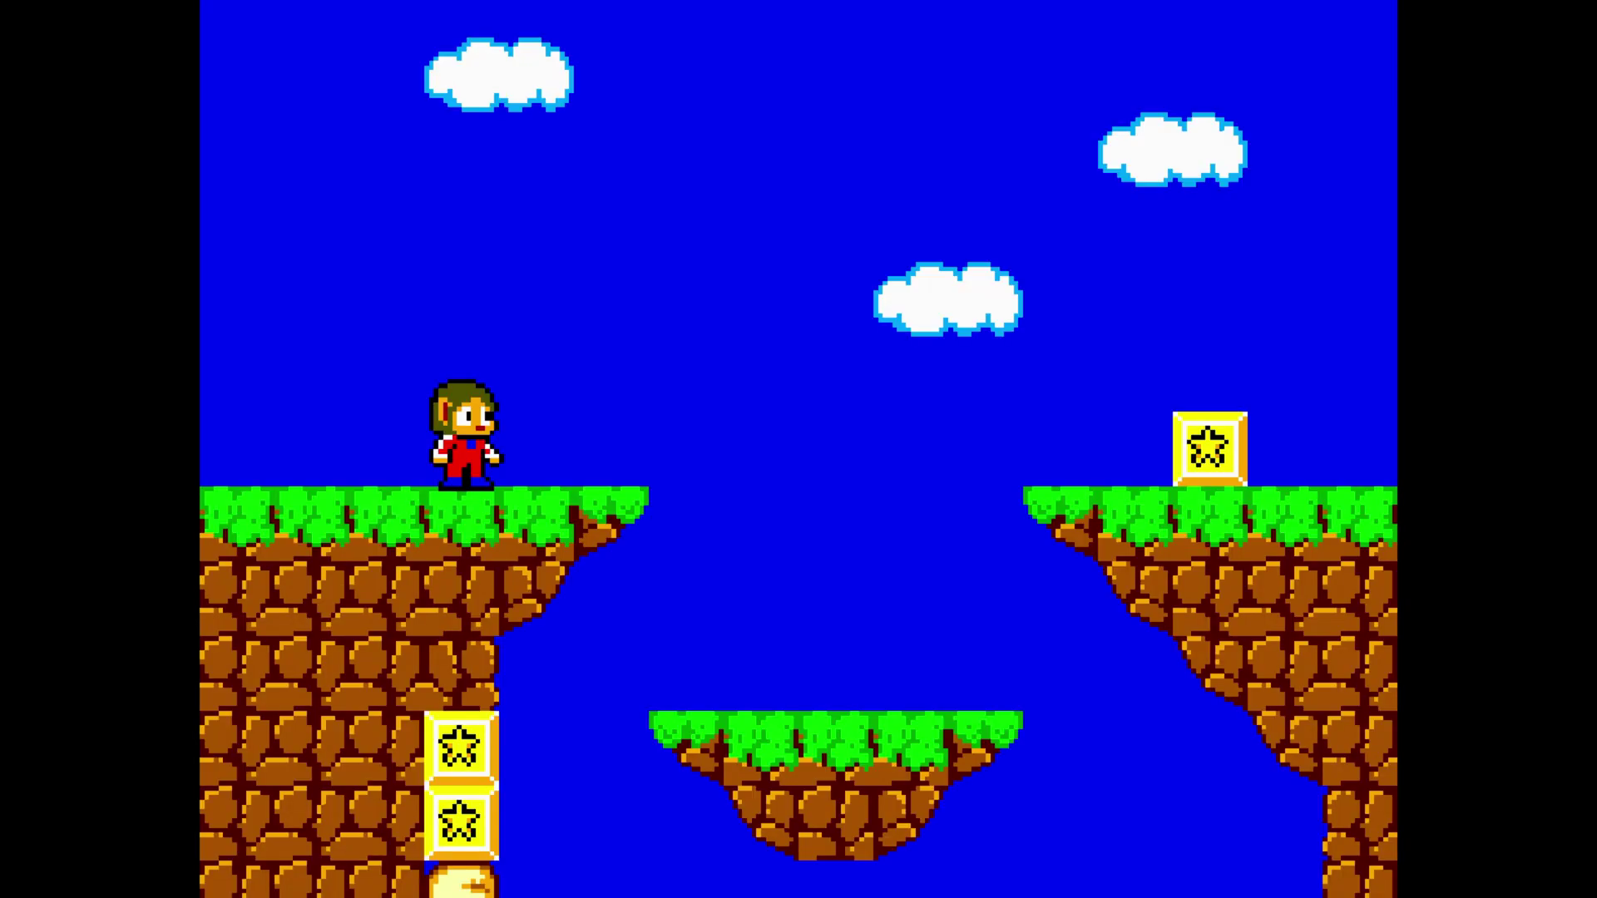
{"action": "key", "text": "Left"}
{"action": "key", "text": "Right"}
{"action": "key", "text": "Left"}
{"action": "key", "text": "Right"}
{"action": "key", "text": "Left"}
{"action": "key", "text": "Right"}
{"action": "key", "text": "x"}
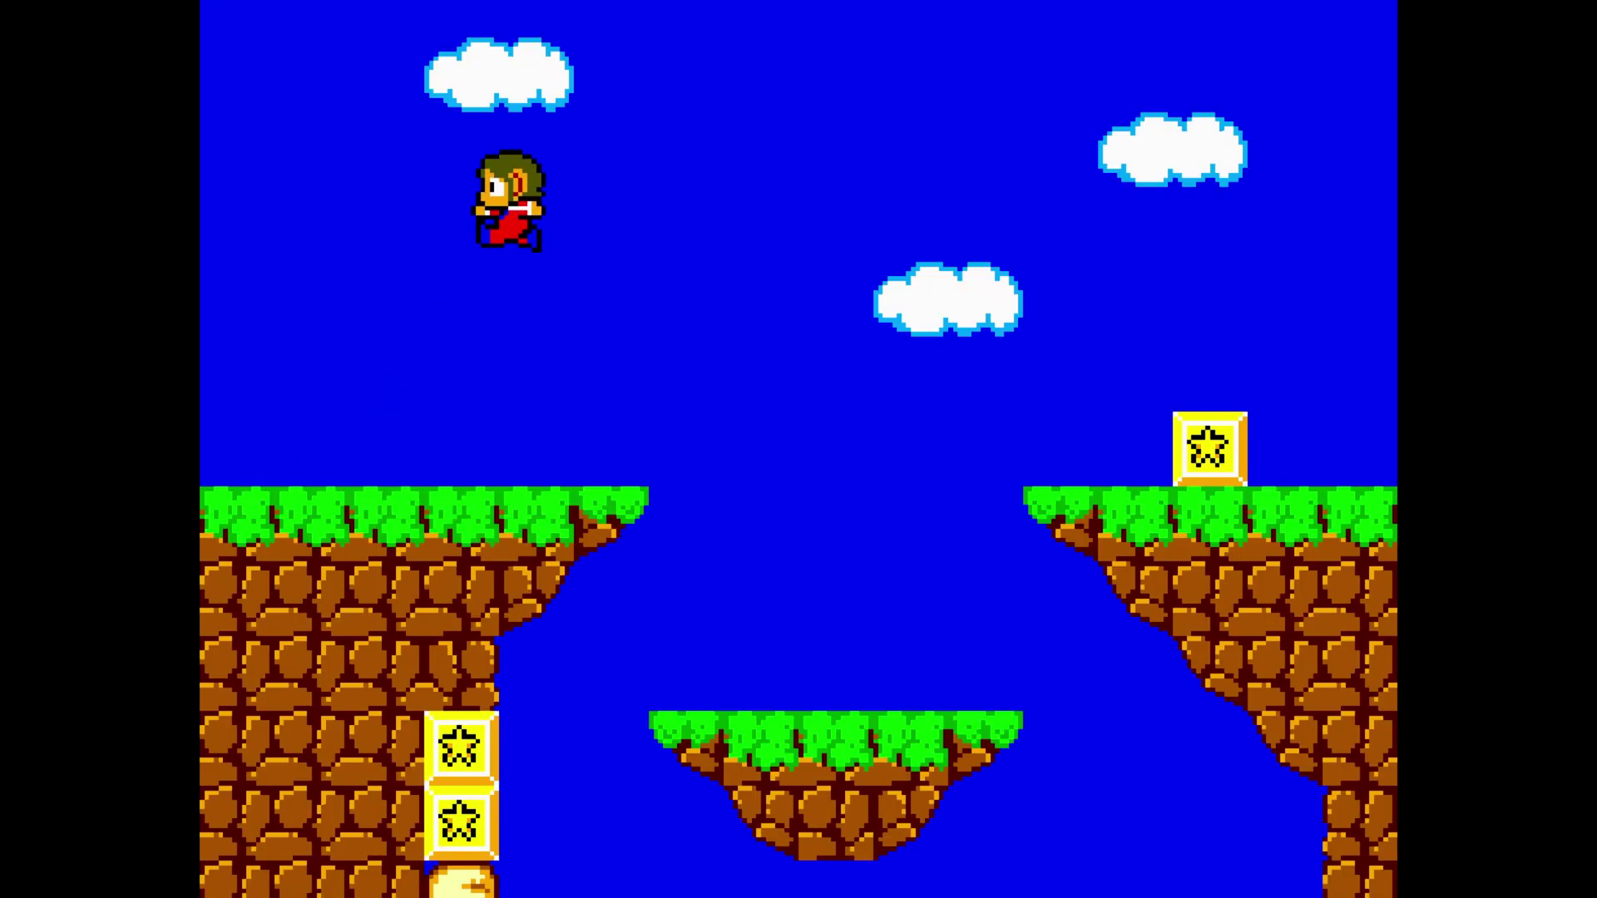
{"action": "key", "text": "Left"}
{"action": "key", "text": "Right"}
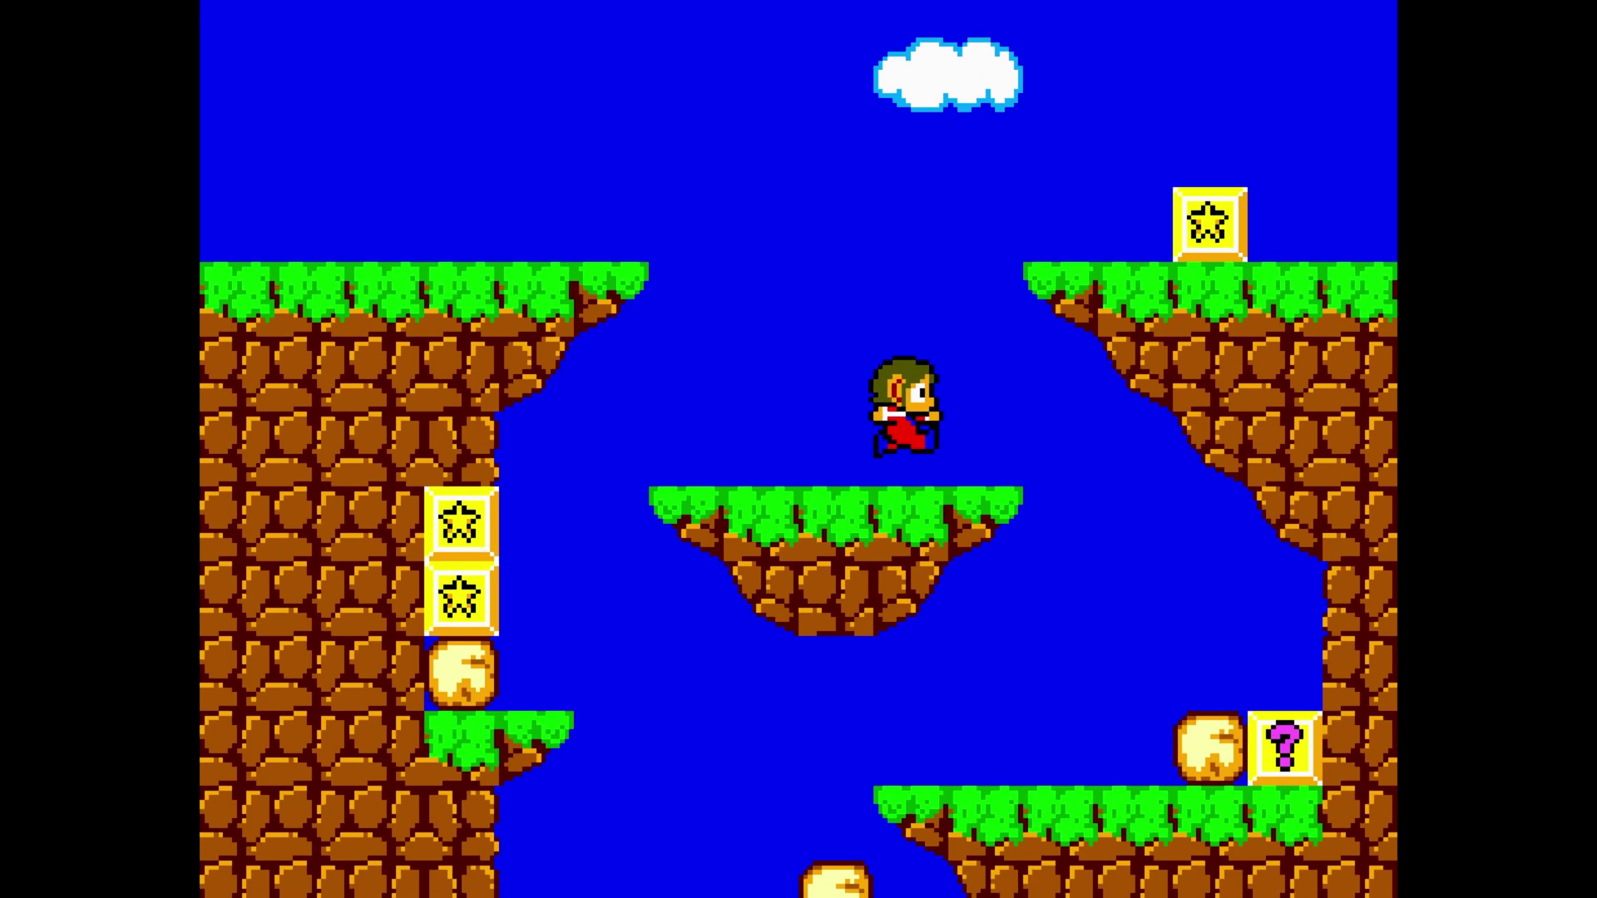
{"action": "key", "text": "x"}
{"action": "key", "text": "z"}
{"action": "key", "text": "Right"}
{"action": "key", "text": "Left"}
{"action": "key", "text": "x"}
{"action": "key", "text": "Right"}
{"action": "key", "text": "Left"}
{"action": "key", "text": "Right"}
{"action": "key", "text": "Left"}
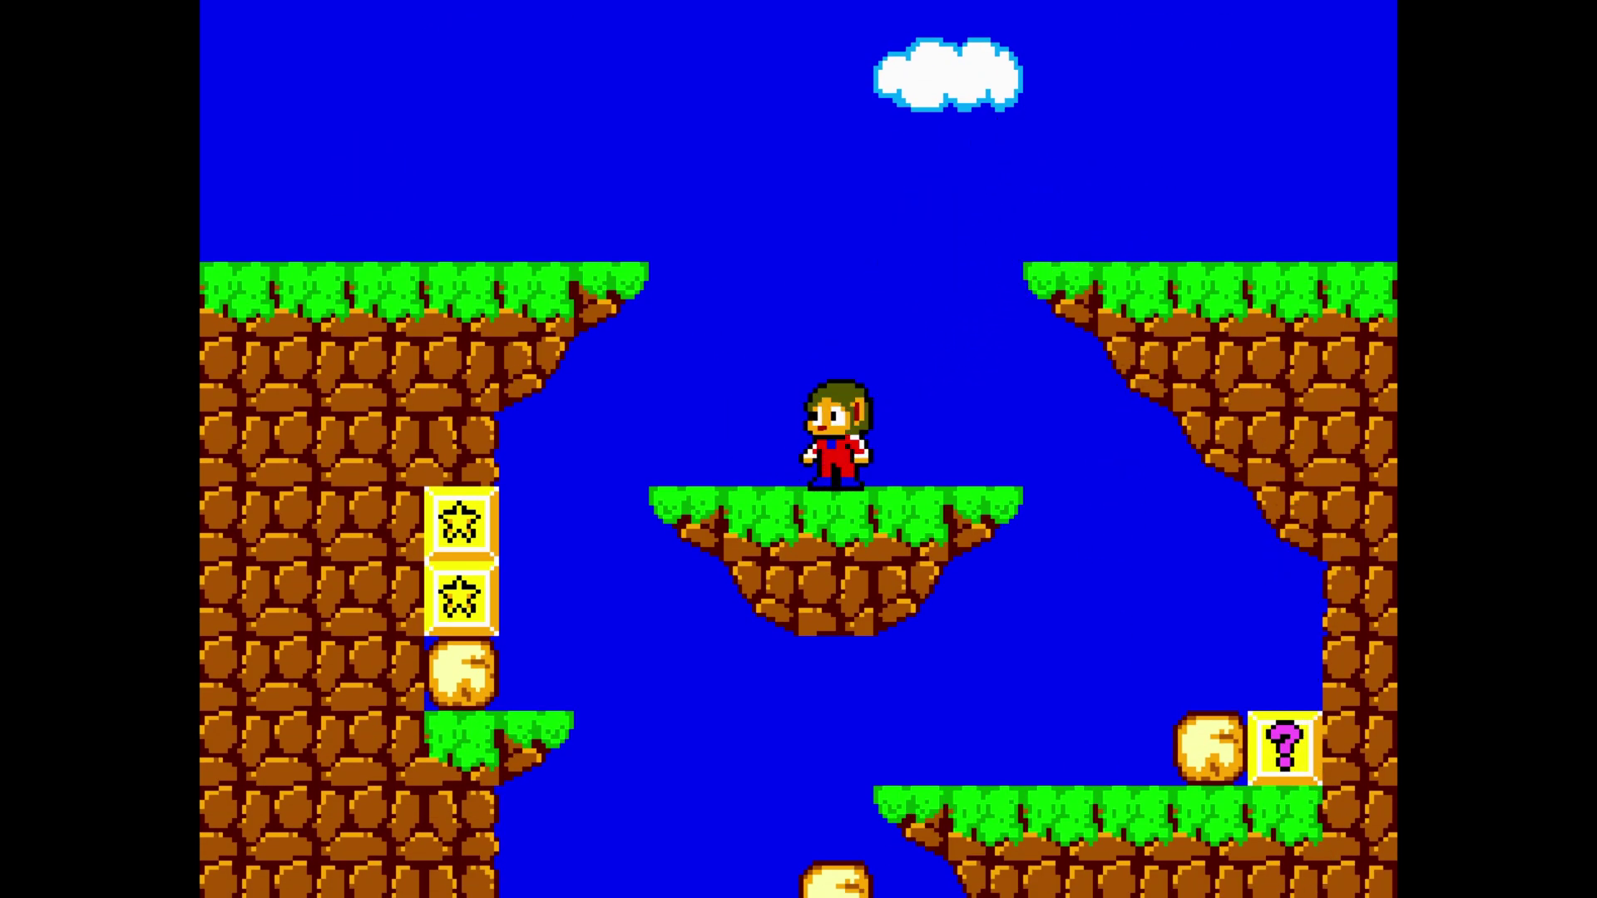
- Pause the game and open the video Scaling settings
{"action": "key", "text": "F1"}
{"action": "key", "text": "Down"}
{"action": "key", "text": "Down"}
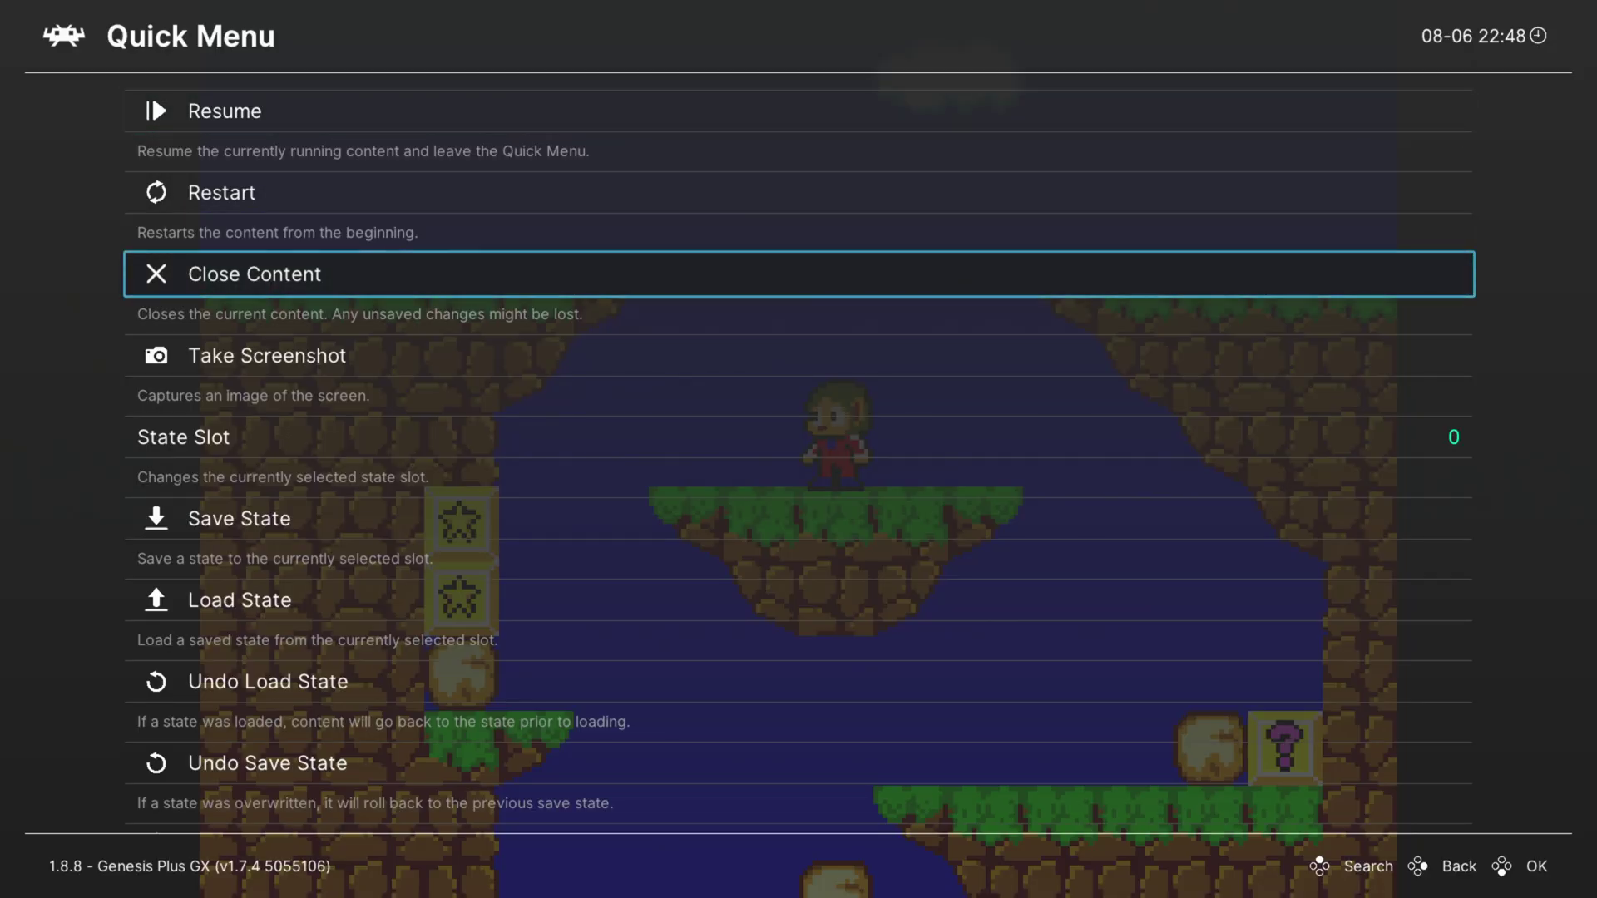
{"action": "key", "text": "BackSpace"}
{"action": "key", "text": "Left"}
{"action": "key", "text": "Down"}
{"action": "key", "text": "Right"}
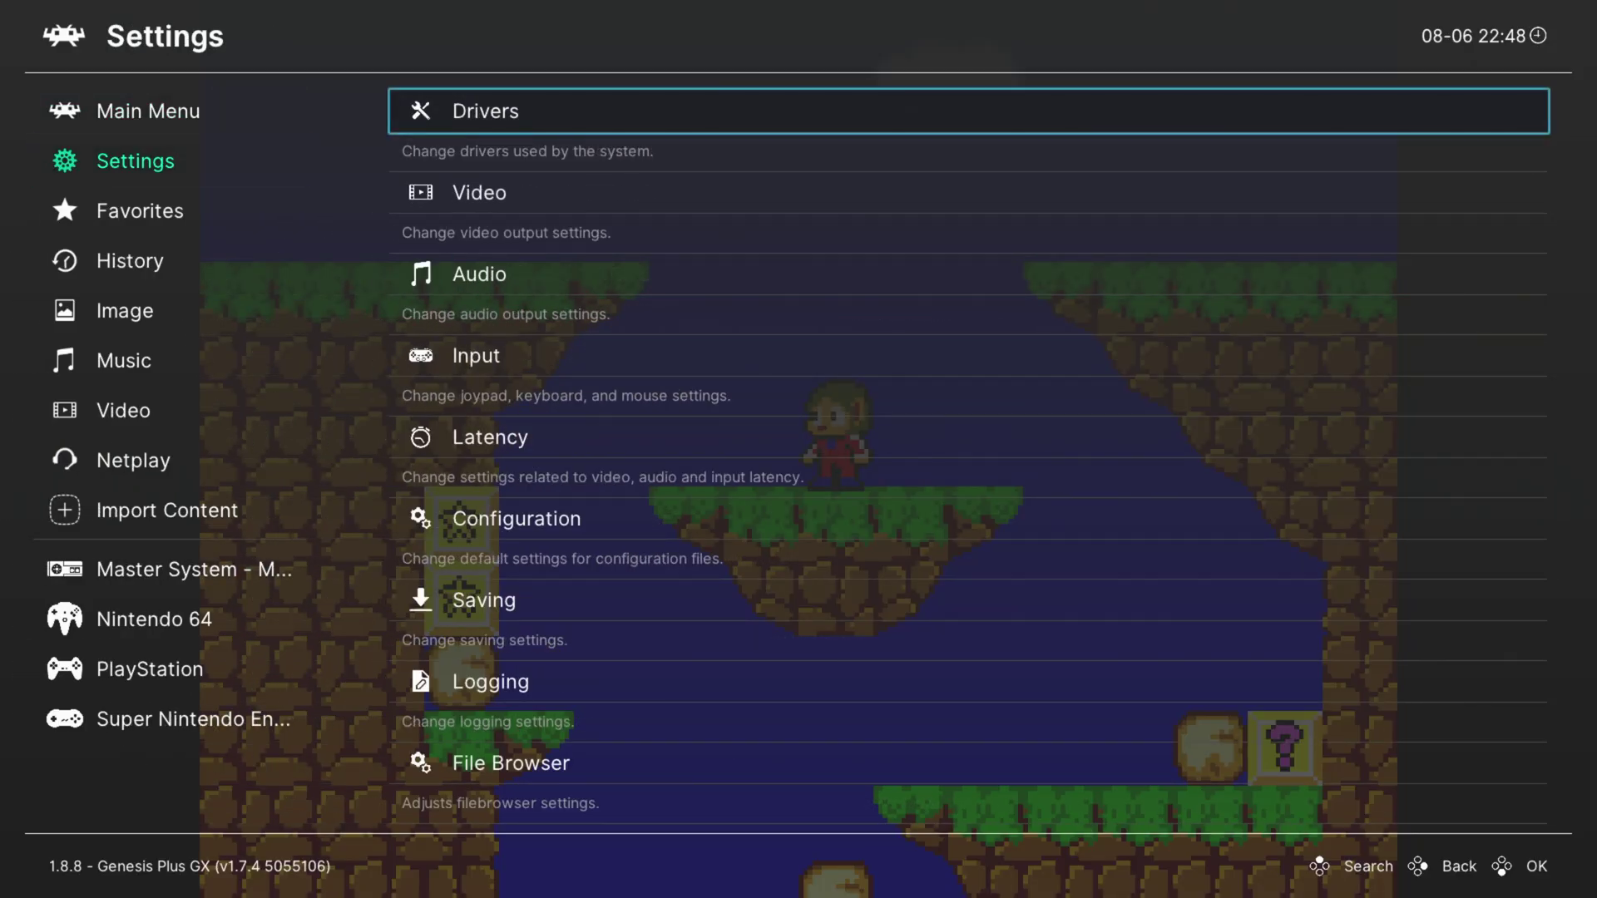
{"action": "key", "text": "Down"}
{"action": "key", "text": "Return"}
{"action": "key", "text": "Down"}
{"action": "key", "text": "Return"}
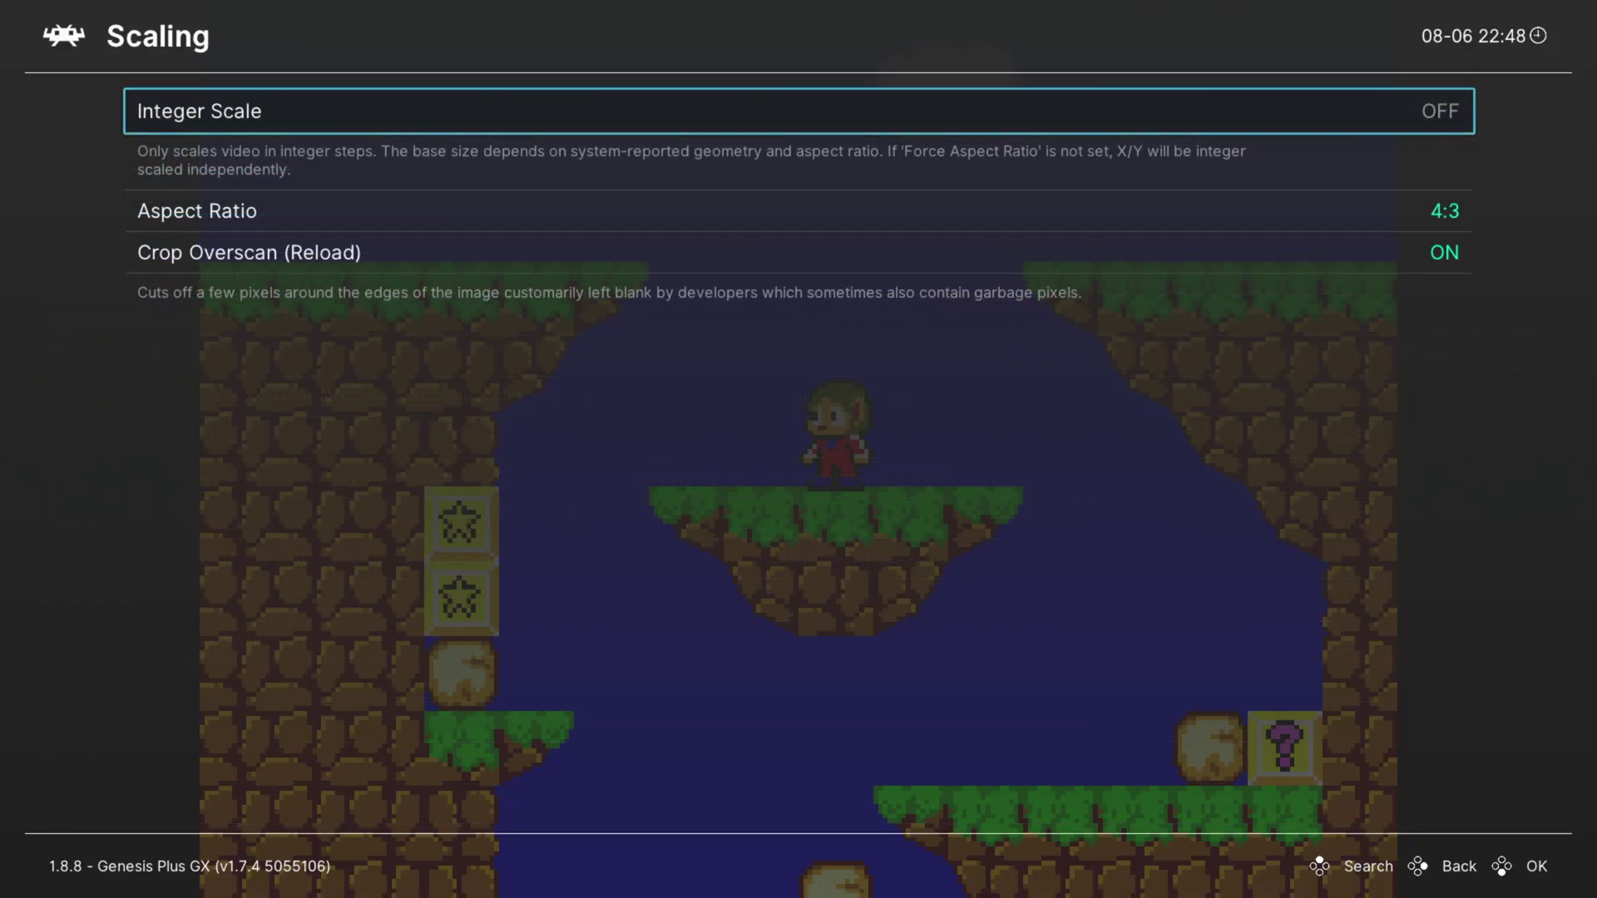
- Set the Aspect Ratio to 16:9 and return to the running game
{"action": "key", "text": "Down"}
{"action": "key", "text": "Return"}
{"action": "key", "text": "Down"}
{"action": "key", "text": "Return"}
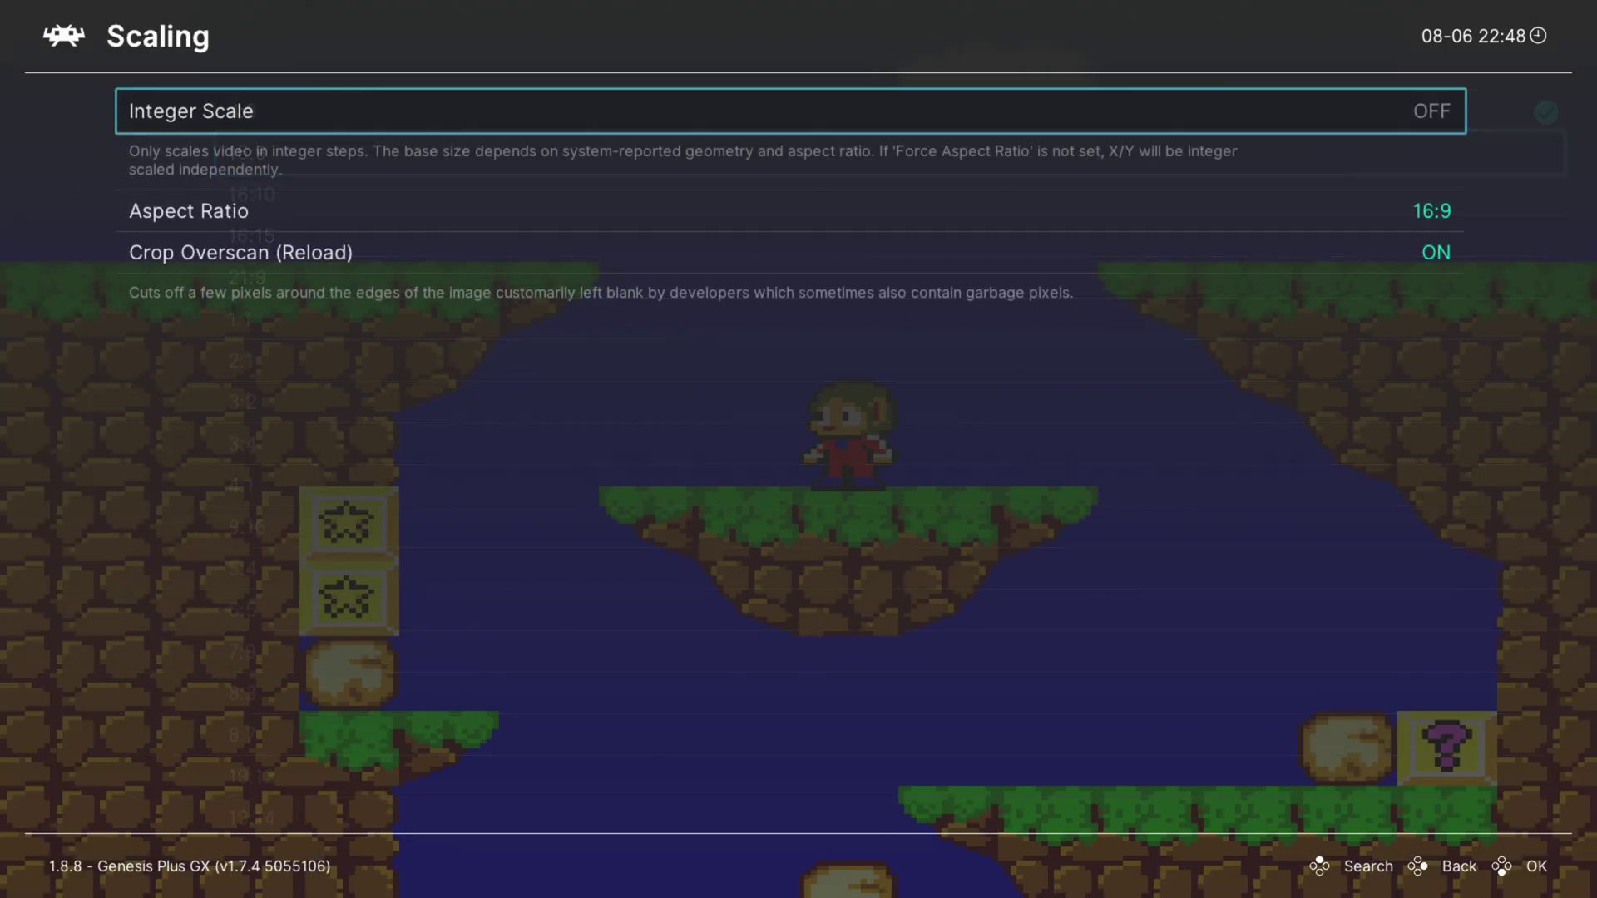
{"action": "key", "text": "BackSpace"}
{"action": "key", "text": "BackSpace"}
{"action": "key", "text": "Up"}
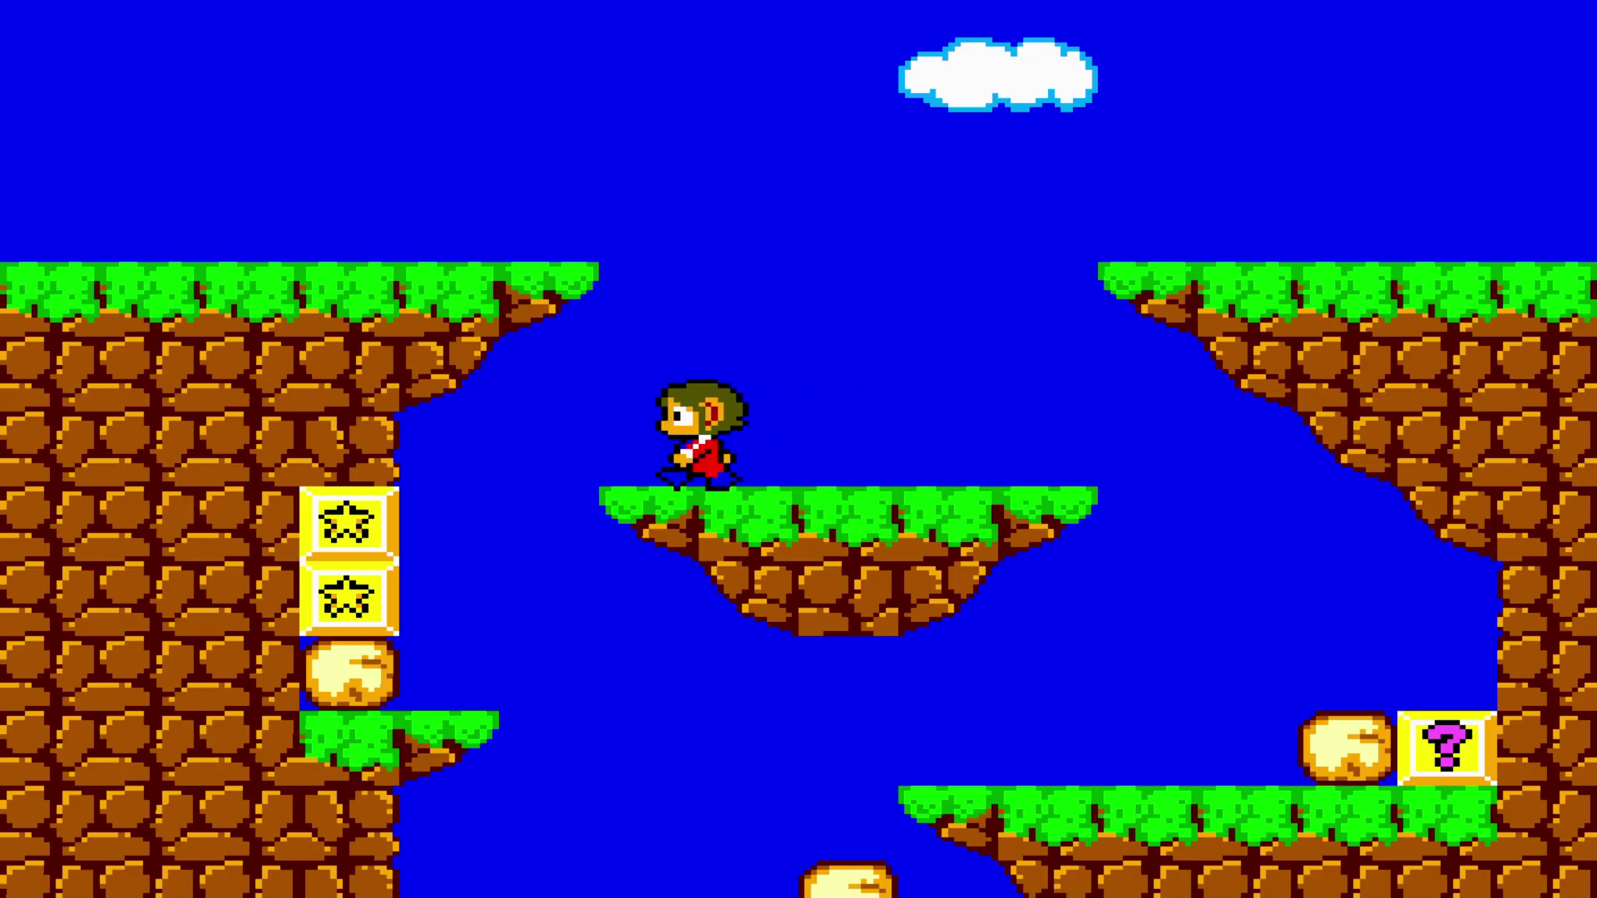
{"action": "key", "text": "Right"}
{"action": "key", "text": "x"}
{"action": "key", "text": "Left"}
{"action": "key", "text": "Right"}
{"action": "key", "text": "z"}
{"action": "key", "text": "Right"}
{"action": "key", "text": "z"}
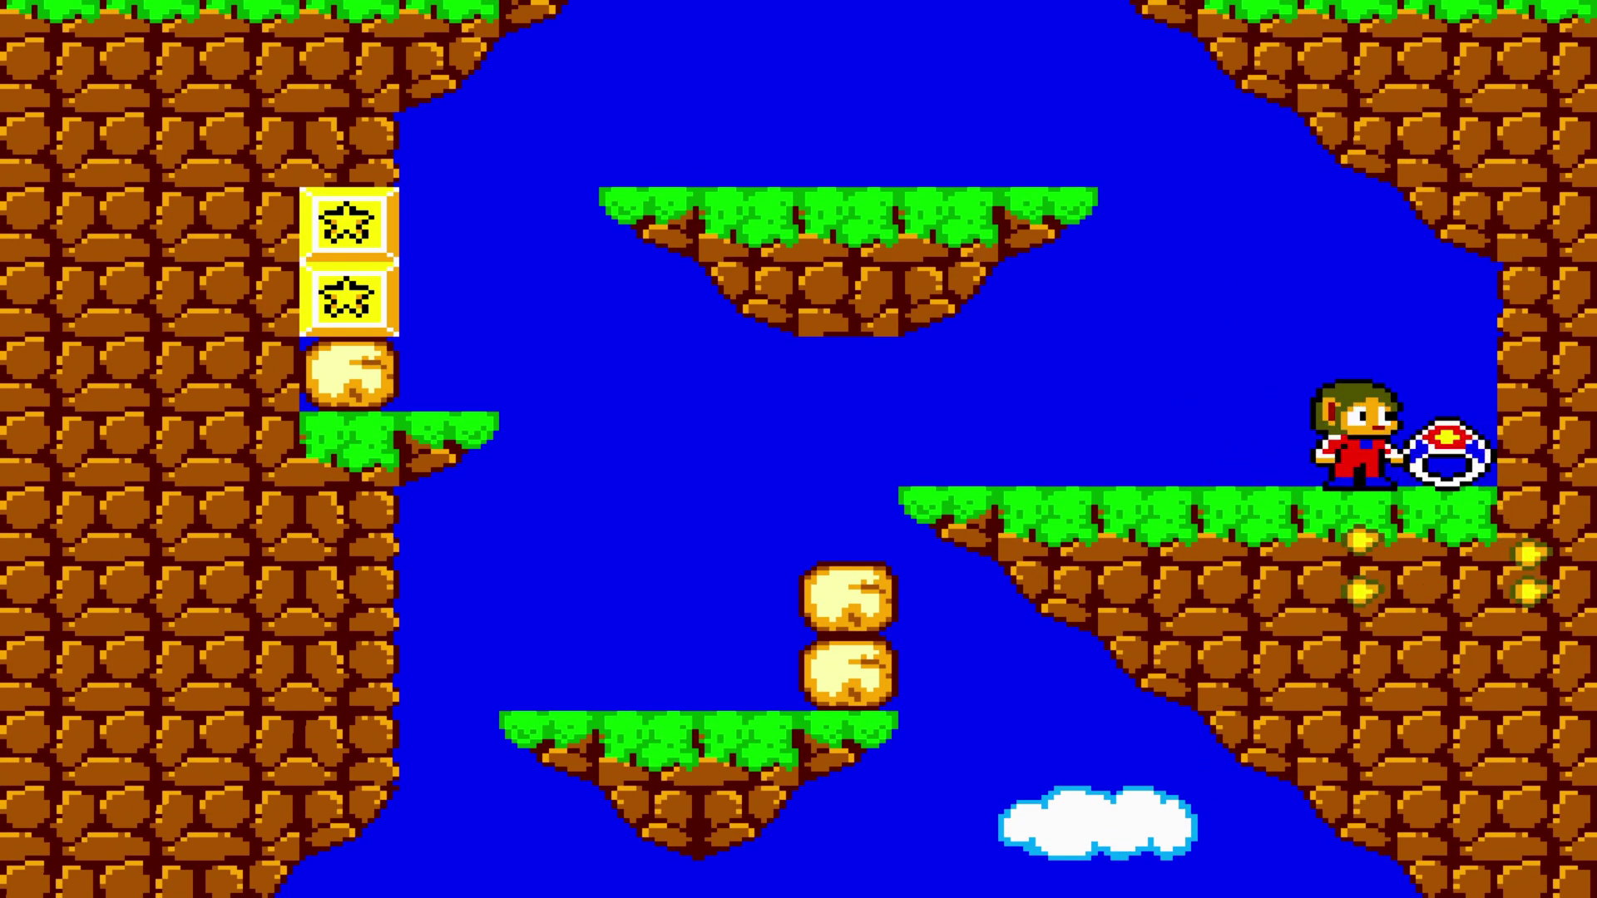
- Move the game character off the high ledge and down to the floating grass platform with two stacked rocks
{"action": "key", "text": "Left"}
{"action": "key", "text": "Left"}
{"action": "key", "text": "Right"}
{"action": "key", "text": "x"}
{"action": "key", "text": "Left"}
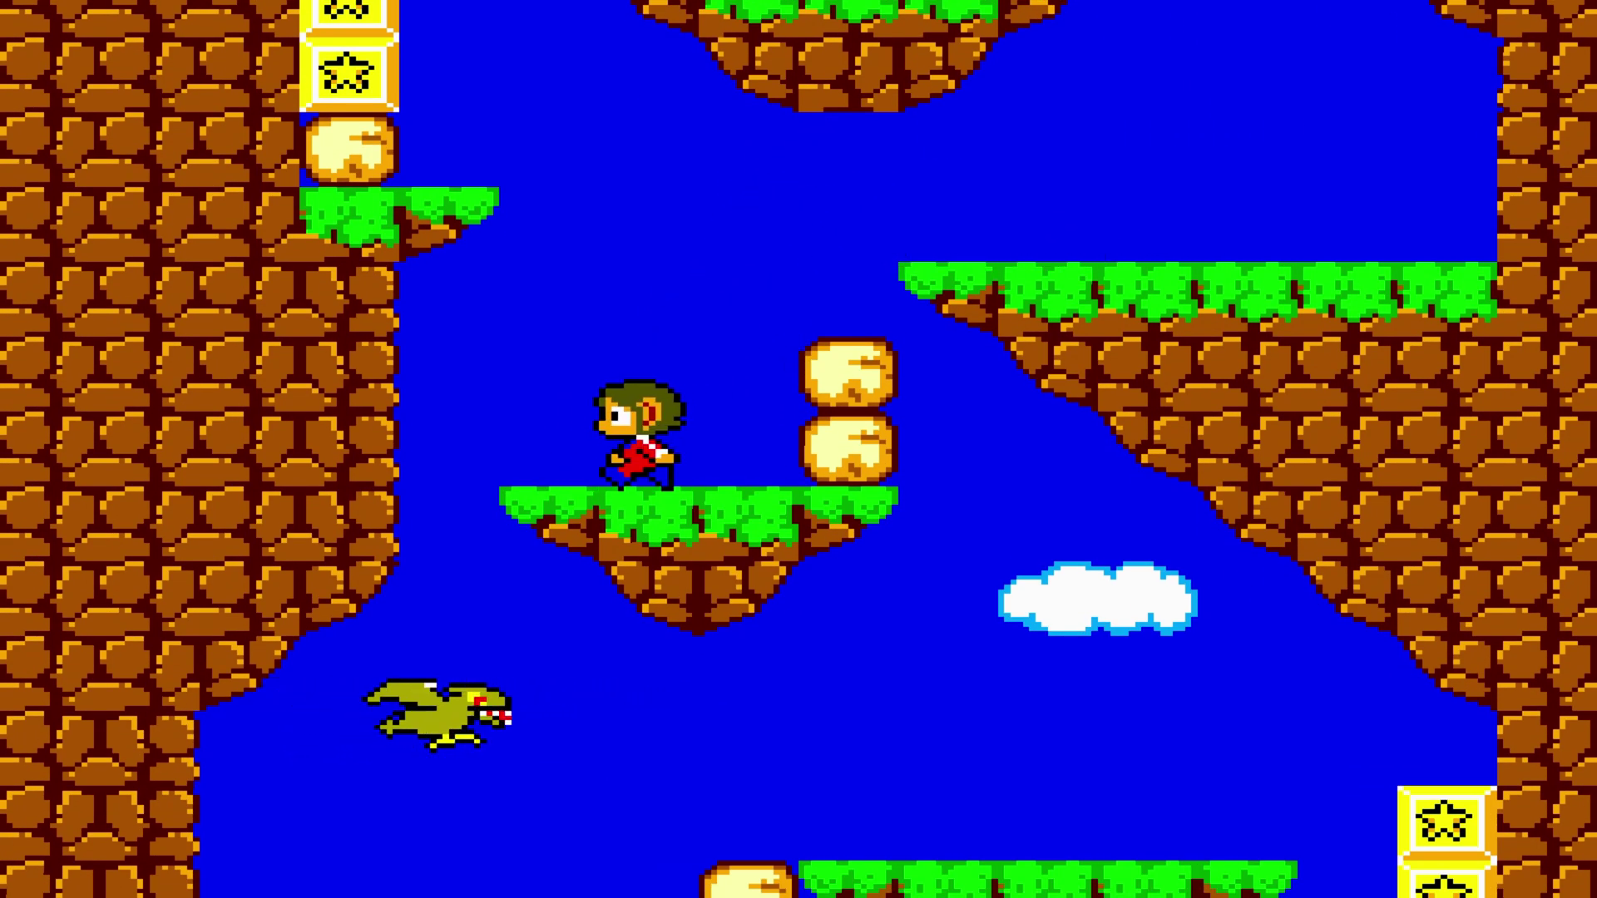
{"action": "key", "text": "Right"}
{"action": "key", "text": "Left"}
- Pause the running game and close its content to return to the main menu
{"action": "key", "text": "F1"}
{"action": "key", "text": "Down"}
{"action": "key", "text": "Down"}
{"action": "key", "text": "Return"}
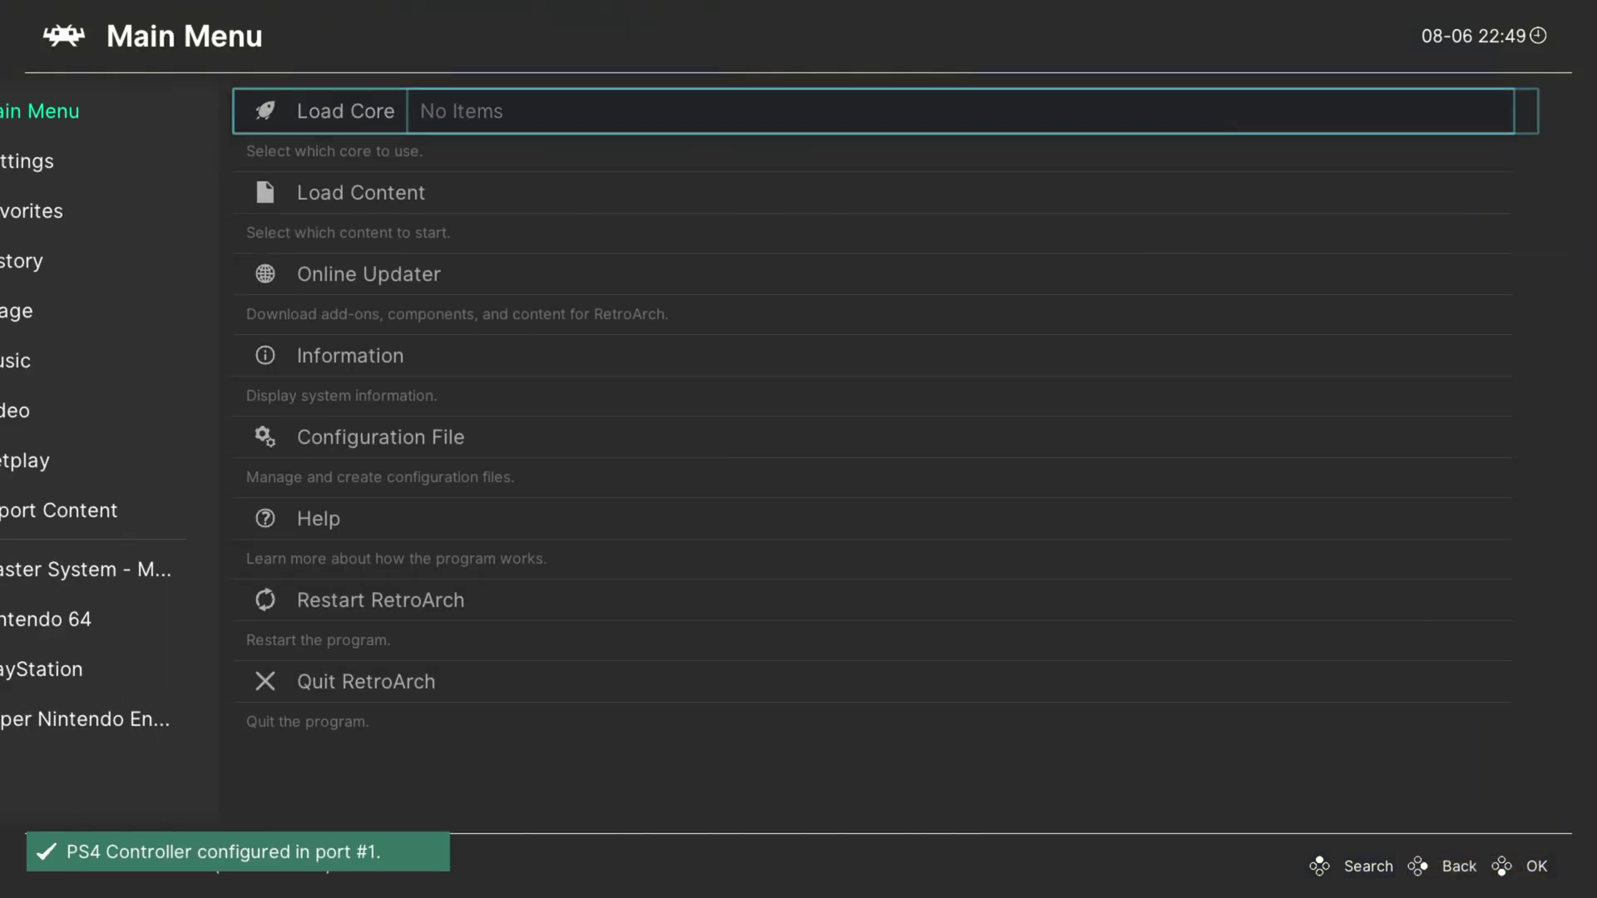
- Open the PlayStation playlist containing Crash Bash (USA)
{"action": "key", "text": "Left"}
{"action": "key", "text": "Down"}
{"action": "key", "text": "Down"}
{"action": "key", "text": "Down"}
{"action": "key", "text": "Down"}
{"action": "key", "text": "Down"}
{"action": "key", "text": "Down"}
{"action": "key", "text": "Down"}
{"action": "key", "text": "Down"}
{"action": "key", "text": "Down"}
{"action": "key", "text": "Down"}
{"action": "key", "text": "Down"}
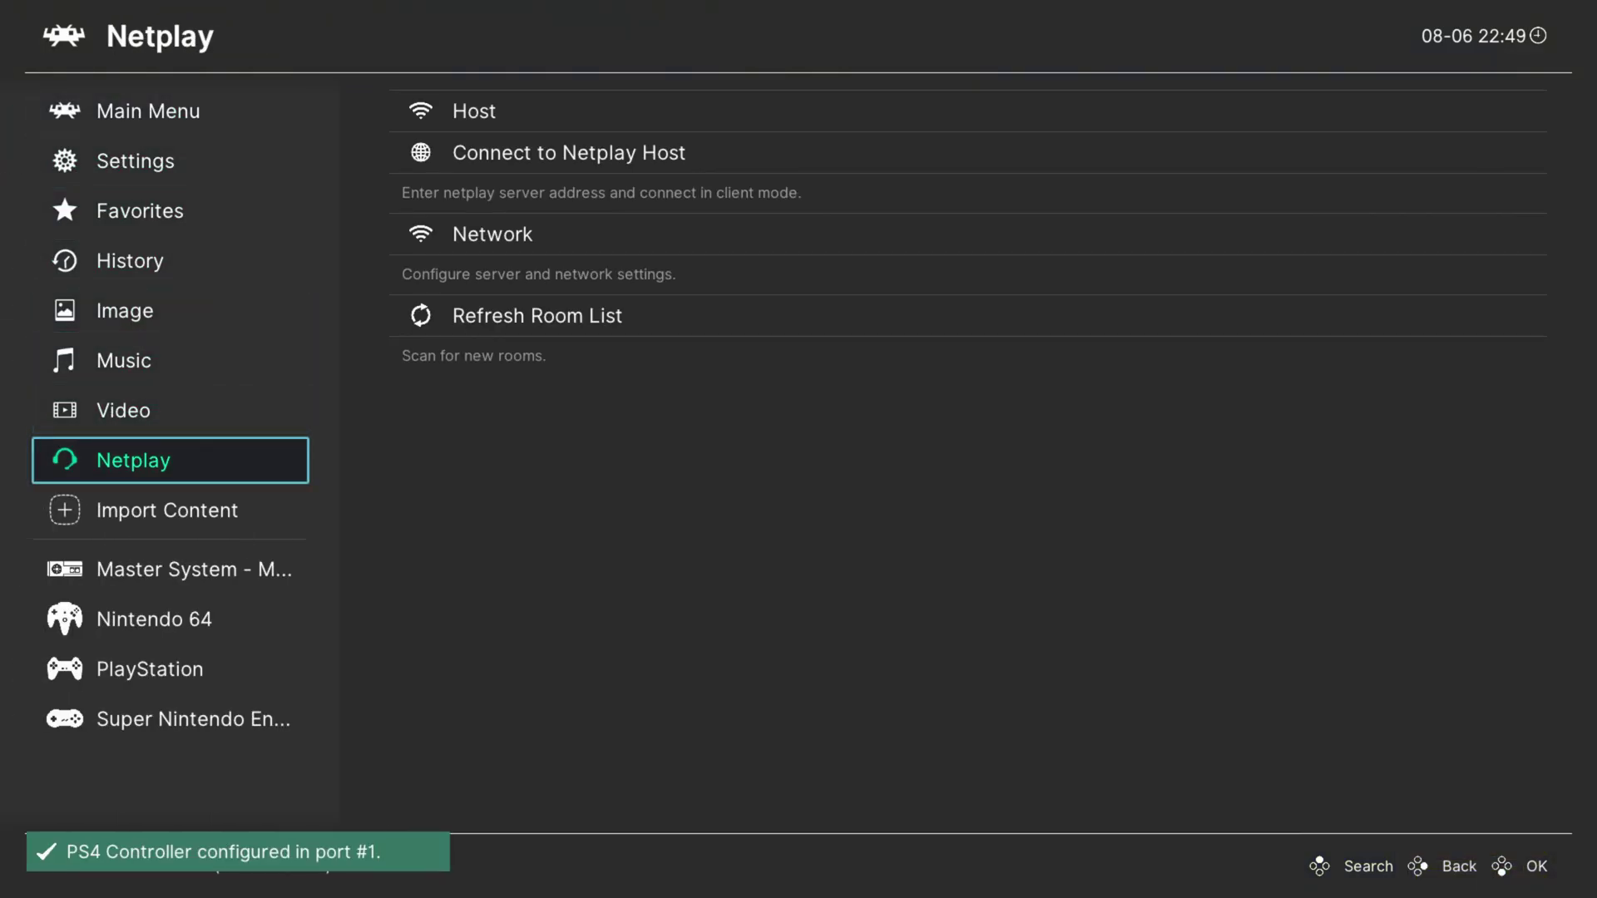
{"action": "key", "text": "Right"}
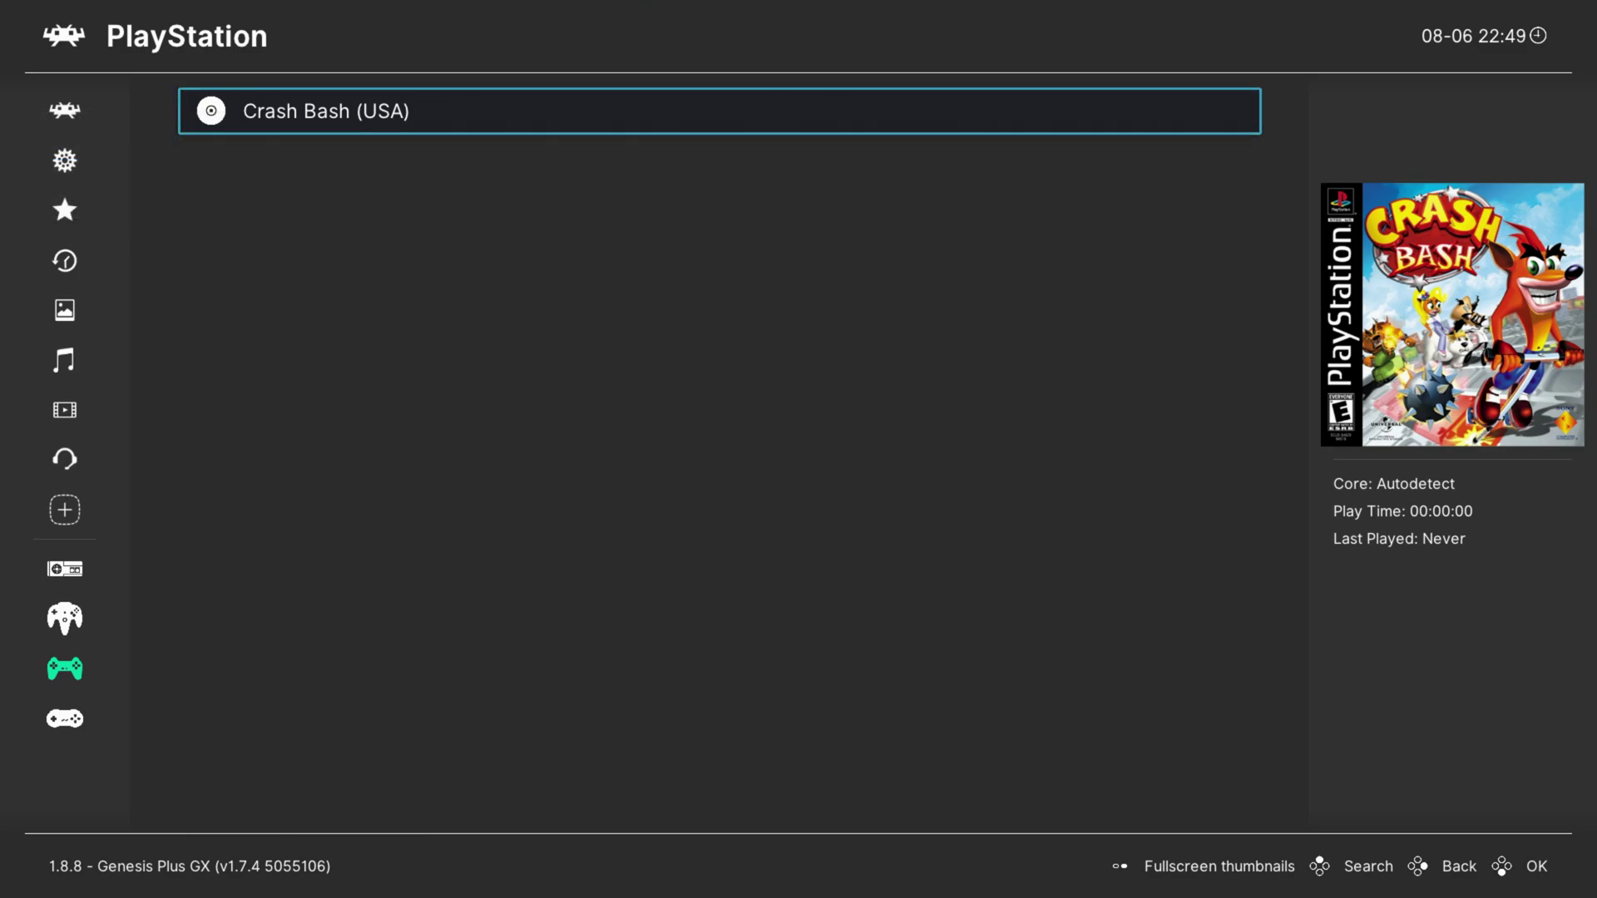
- Return to the main menu and restart RetroArch
{"action": "key", "text": "Left"}
{"action": "key", "text": "Up"}
{"action": "key", "text": "Up"}
{"action": "key", "text": "Up"}
{"action": "key", "text": "Up"}
{"action": "key", "text": "Up"}
{"action": "key", "text": "Up"}
{"action": "key", "text": "Up"}
{"action": "key", "text": "Up"}
{"action": "key", "text": "Up"}
{"action": "key", "text": "Up"}
{"action": "key", "text": "Up"}
{"action": "key", "text": "Right"}
{"action": "key", "text": "Down"}
{"action": "key", "text": "Down"}
{"action": "key", "text": "Down"}
{"action": "key", "text": "Down"}
{"action": "key", "text": "Down"}
{"action": "key", "text": "Down"}
{"action": "key", "text": "Up"}
{"action": "key", "text": "Down"}
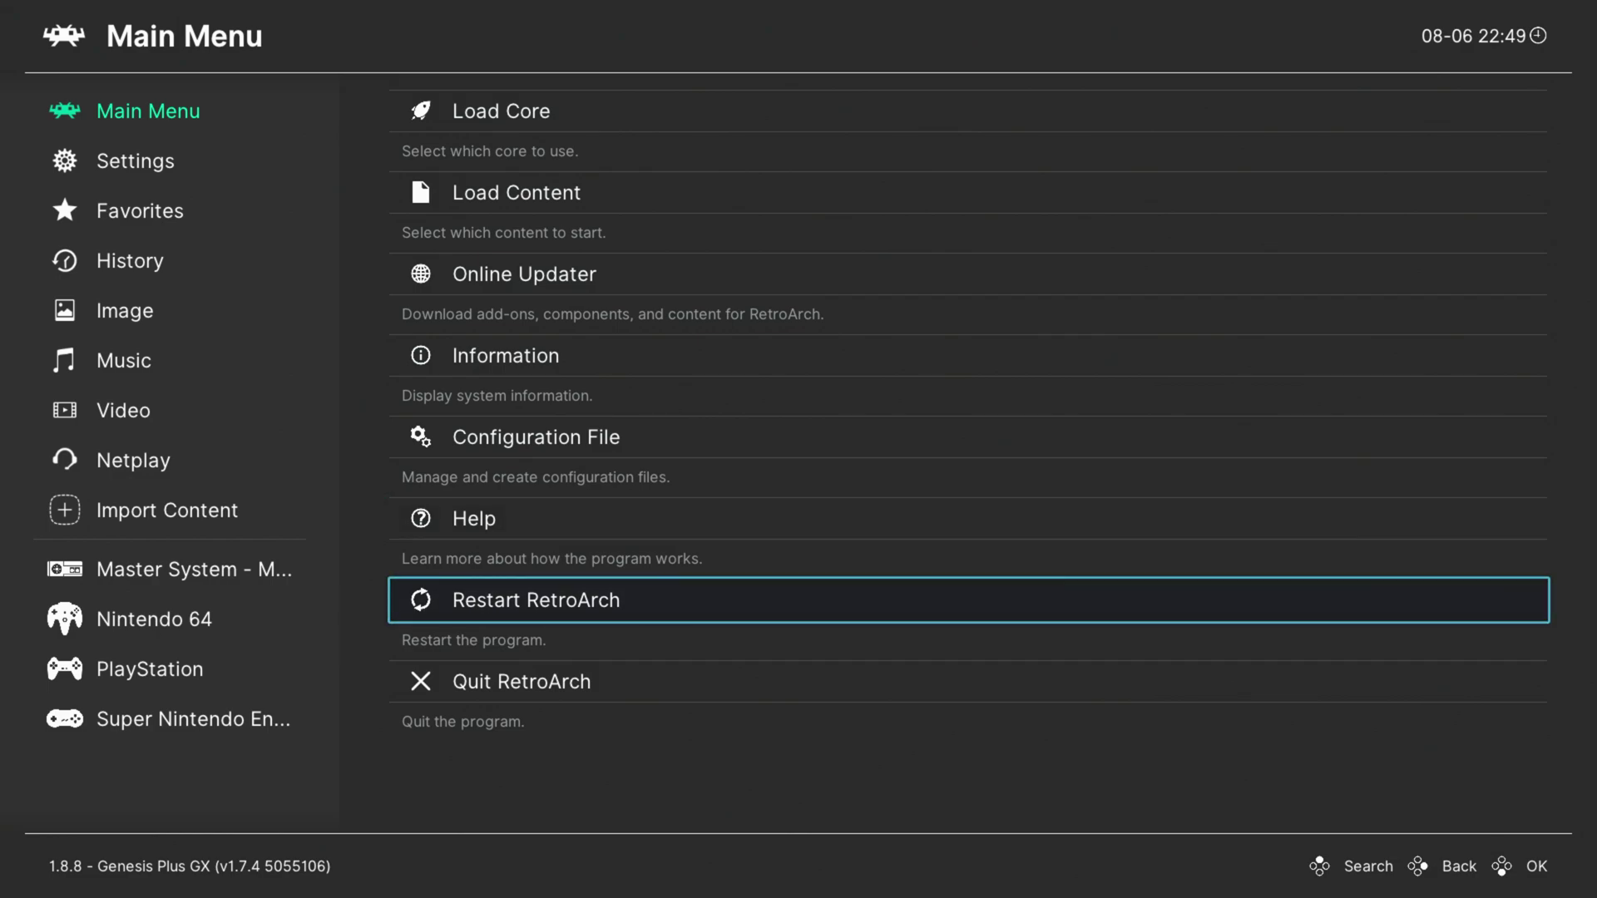
{"action": "key", "text": "Return"}
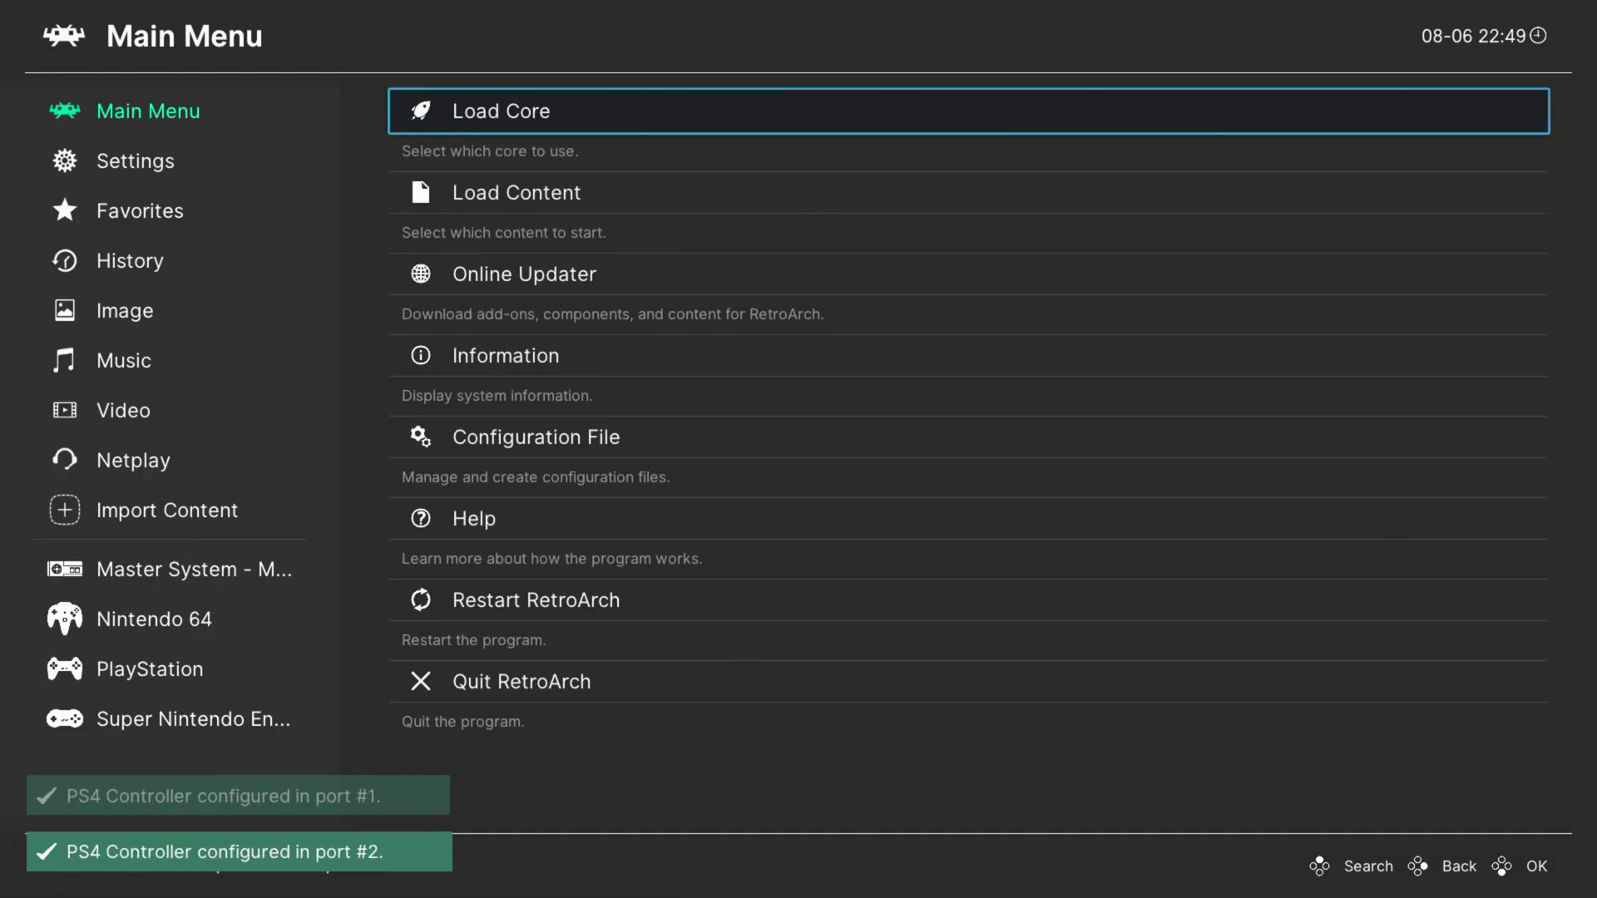
- Go to the PlayStation playlist and enter its game list
{"action": "key", "text": "Left"}
{"action": "key", "text": "Down"}
{"action": "key", "text": "Down"}
{"action": "key", "text": "Down"}
{"action": "key", "text": "Down"}
{"action": "key", "text": "Down"}
{"action": "key", "text": "Down"}
{"action": "key", "text": "Down"}
{"action": "key", "text": "Down"}
{"action": "key", "text": "Down"}
{"action": "key", "text": "Down"}
{"action": "key", "text": "Down"}
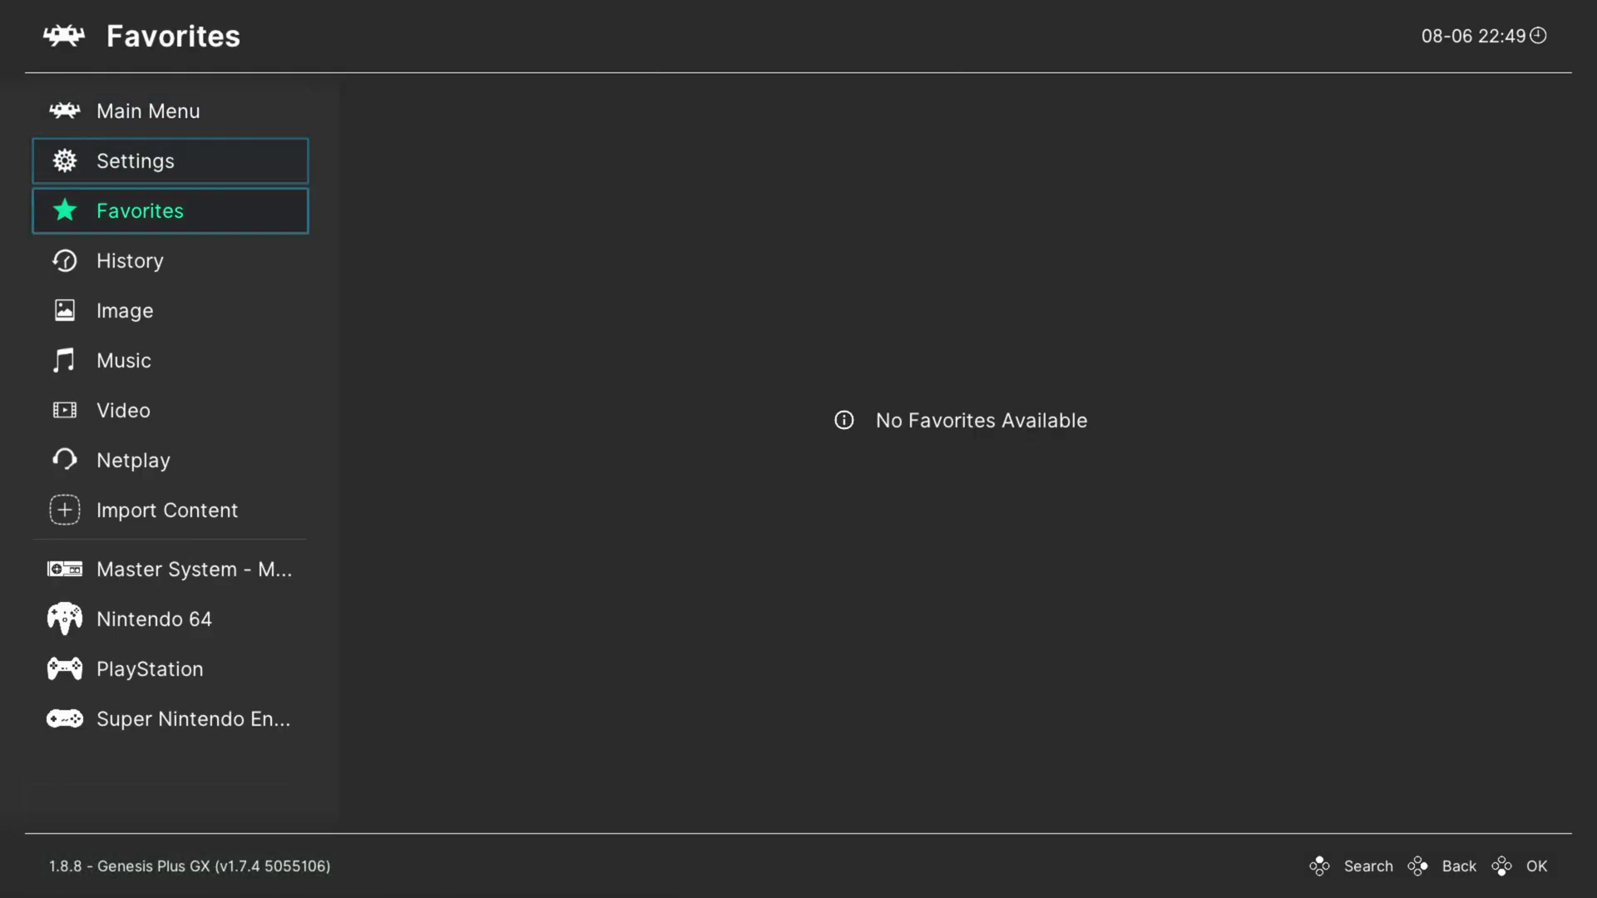
{"action": "key", "text": "Right"}
- Run Crash Bash (USA) with the Sony - PlayStation (PCSX ReARMed) core
{"action": "key", "text": "Return"}
{"action": "key", "text": "Return"}
{"action": "key", "text": "Down"}
{"action": "key", "text": "Down"}
{"action": "key", "text": "Down"}
{"action": "key", "text": "Down"}
{"action": "key", "text": "Down"}
{"action": "key", "text": "Down"}
{"action": "key", "text": "Down"}
{"action": "key", "text": "Down"}
{"action": "key", "text": "Down"}
{"action": "key", "text": "Down"}
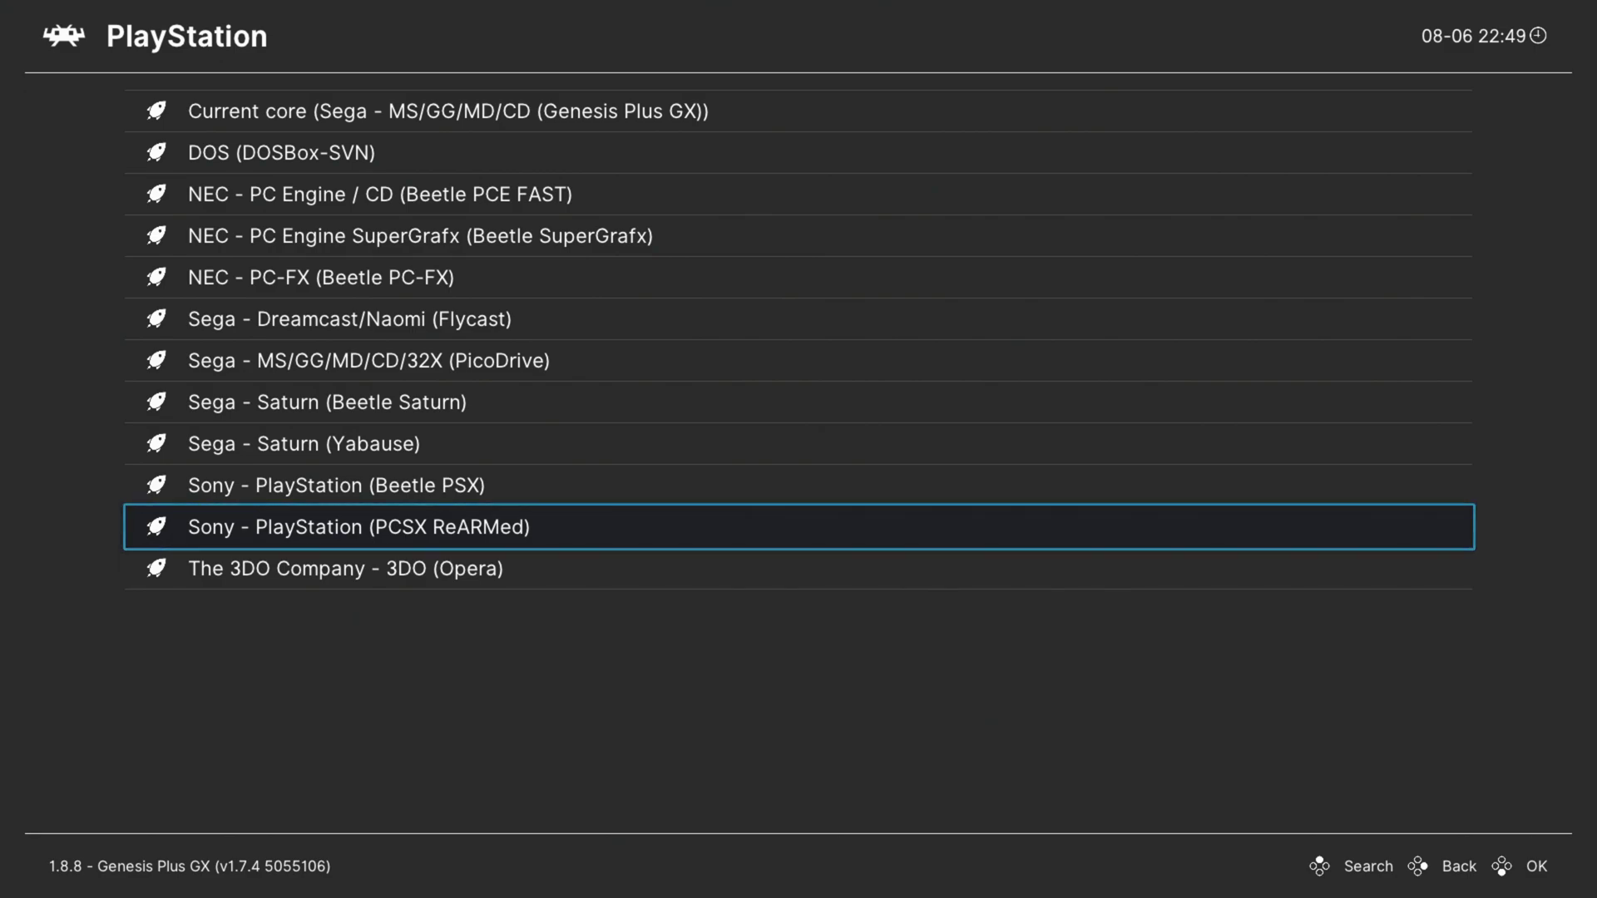
{"action": "key", "text": "Return"}
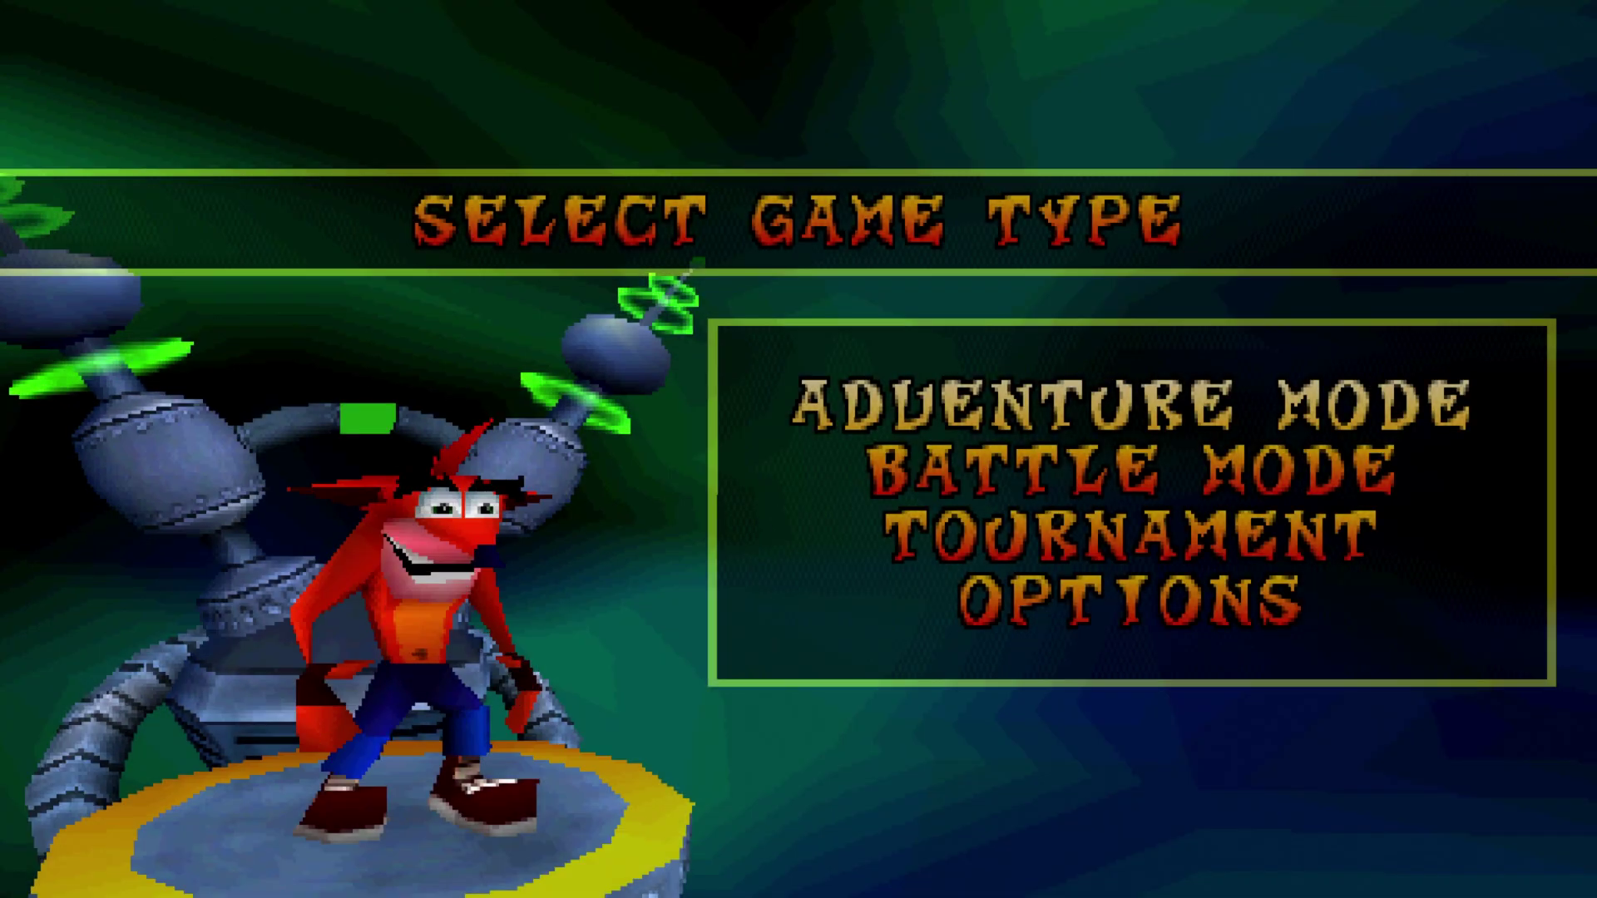
- Start a new two-player game in Adventure Mode and proceed to character selection
{"action": "key", "text": "Down"}
{"action": "key", "text": "Down"}
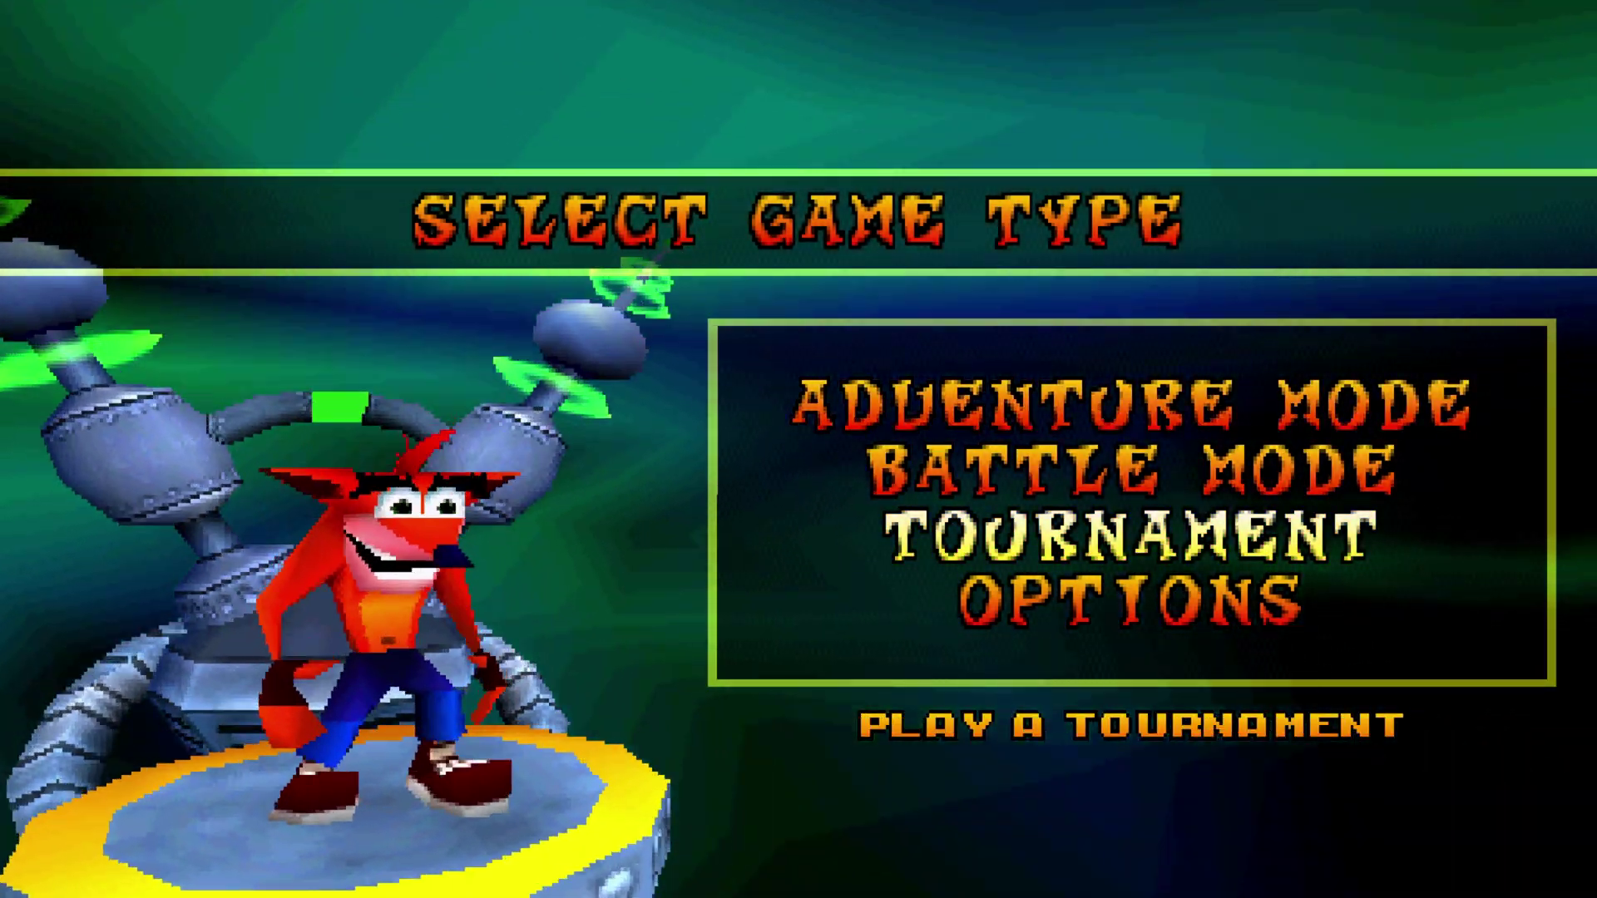
{"action": "key", "text": "Up"}
{"action": "key", "text": "Up"}
{"action": "key", "text": "Return"}
{"action": "key", "text": "Down"}
{"action": "key", "text": "Up"}
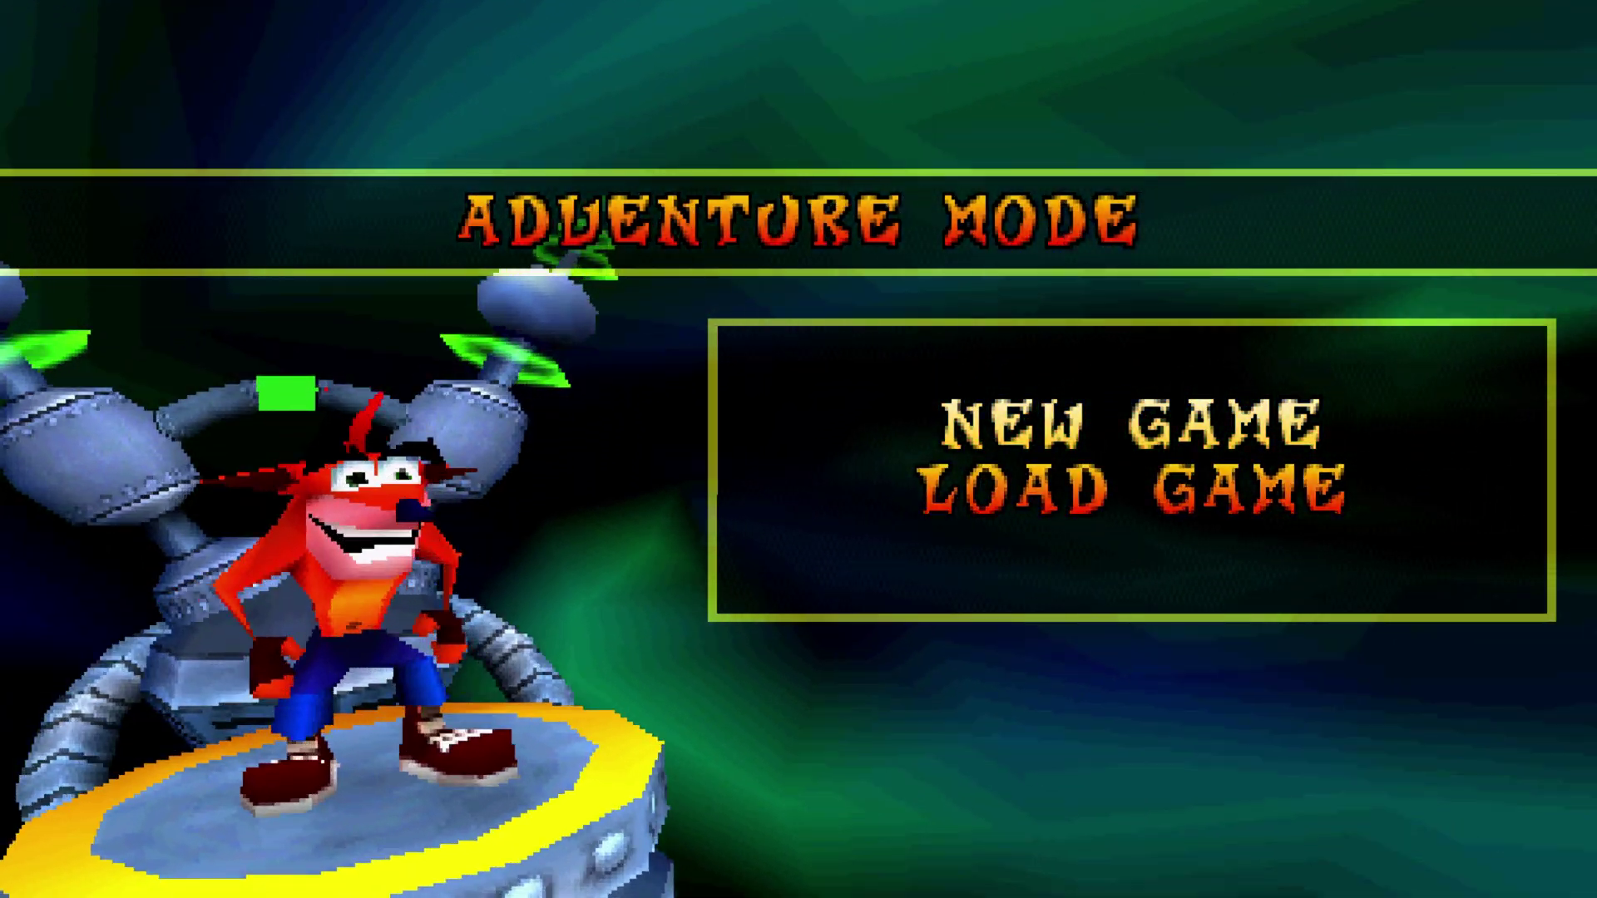
{"action": "key", "text": "Return"}
{"action": "key", "text": "Return"}
- Browse the characters for player one and choose Crash
{"action": "key", "text": "Right"}
{"action": "key", "text": "Right"}
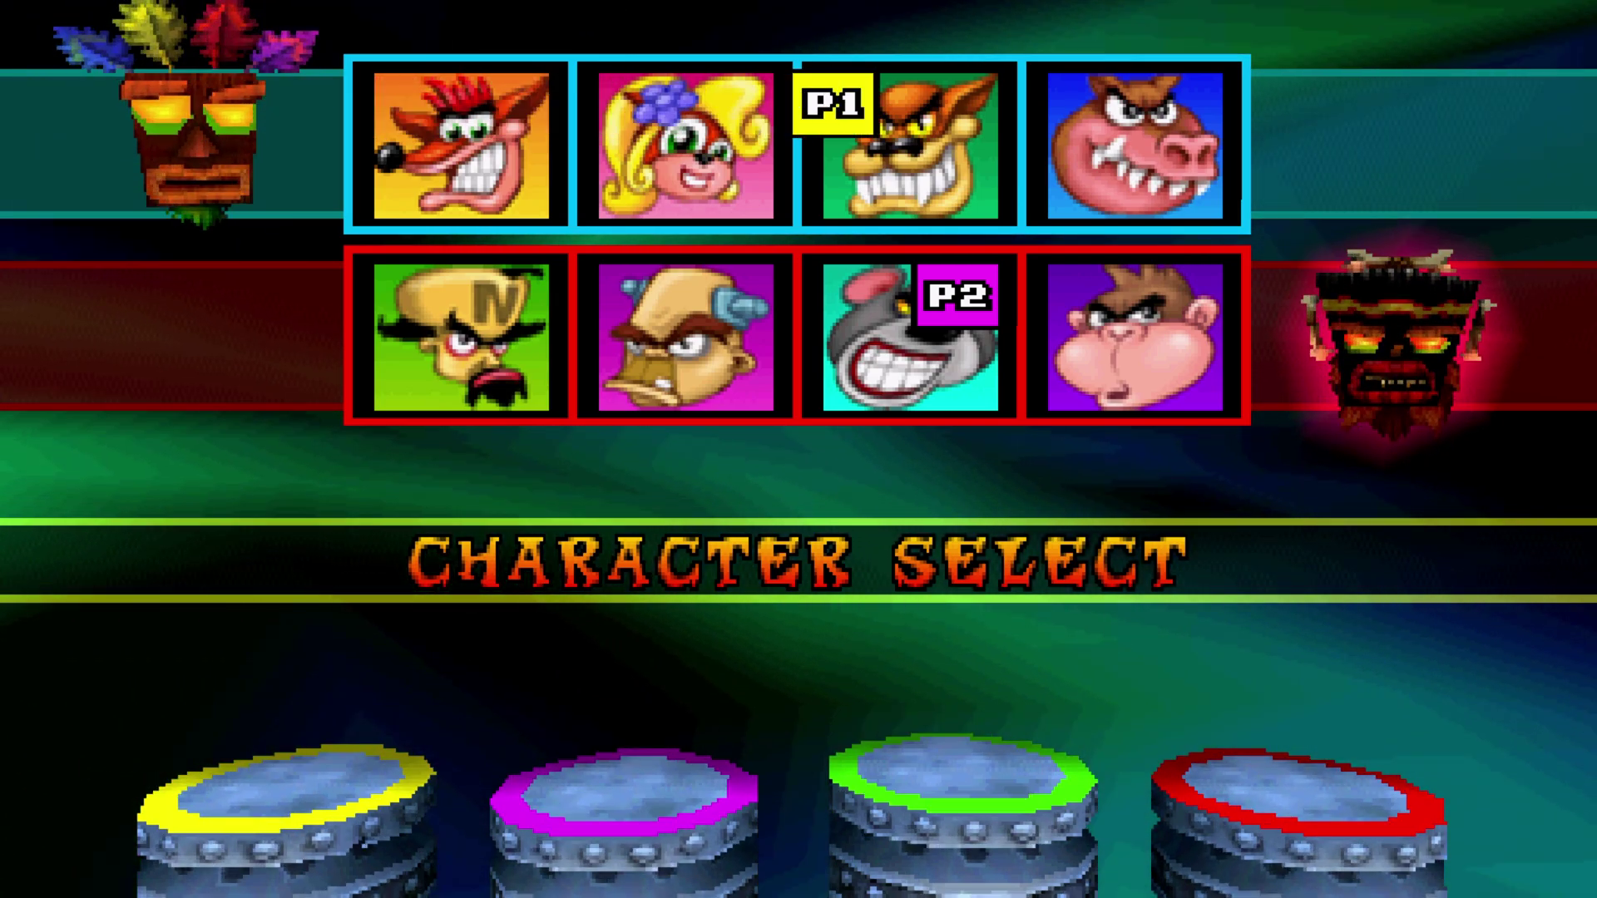
{"action": "key", "text": "Left"}
{"action": "key", "text": "Right"}
{"action": "key", "text": "Left"}
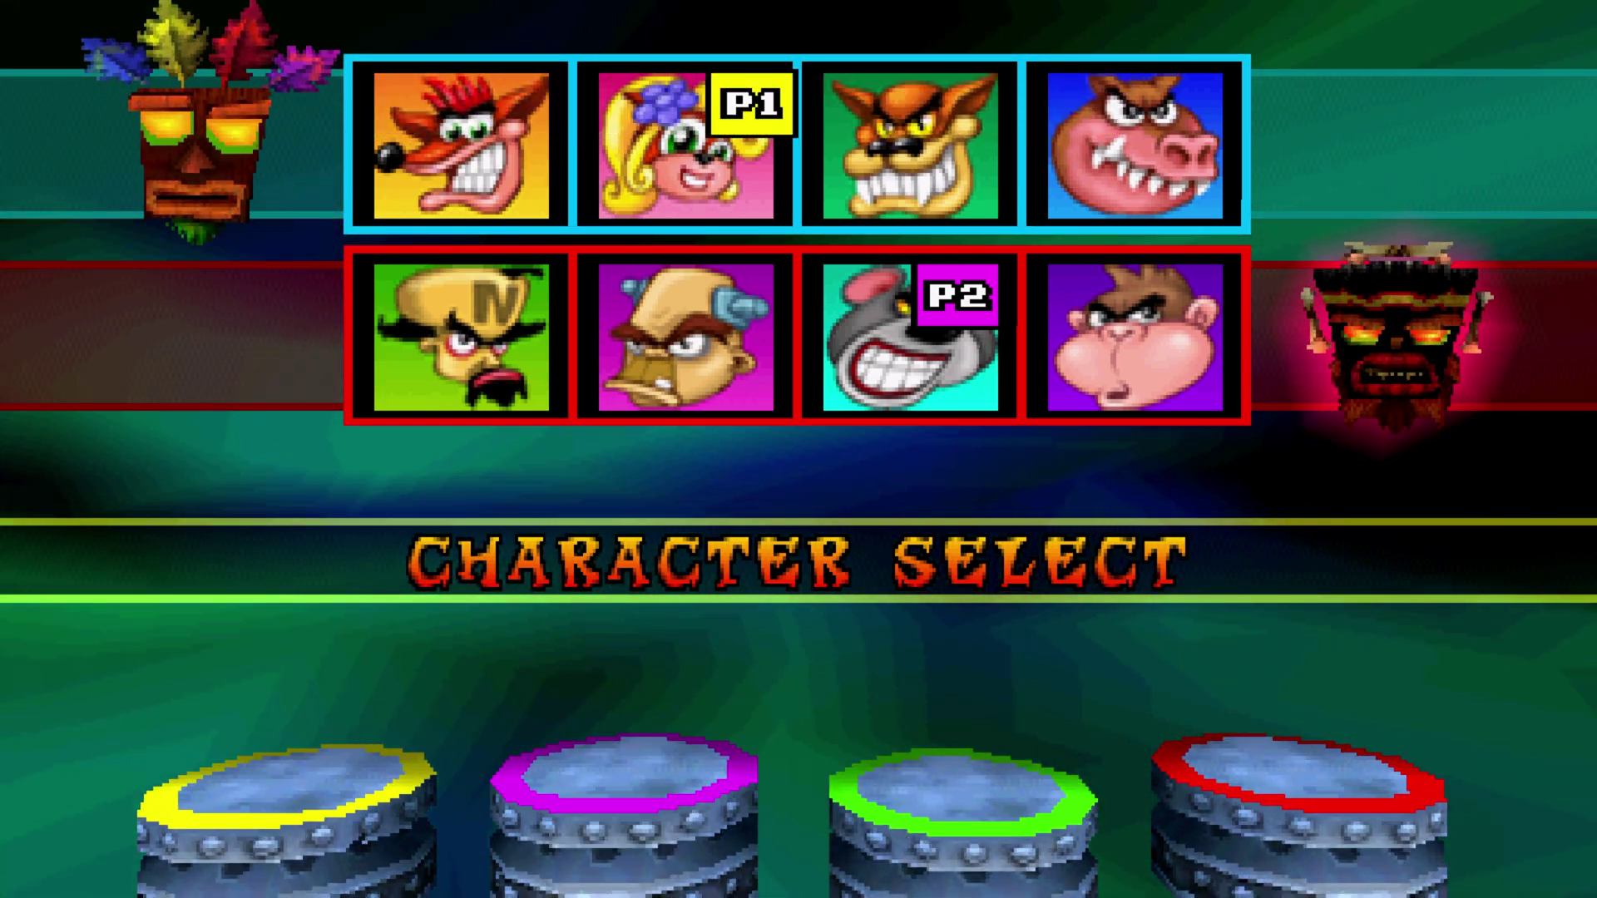
{"action": "key", "text": "Right"}
{"action": "key", "text": "Right"}
{"action": "key", "text": "Right"}
{"action": "key", "text": "Return"}
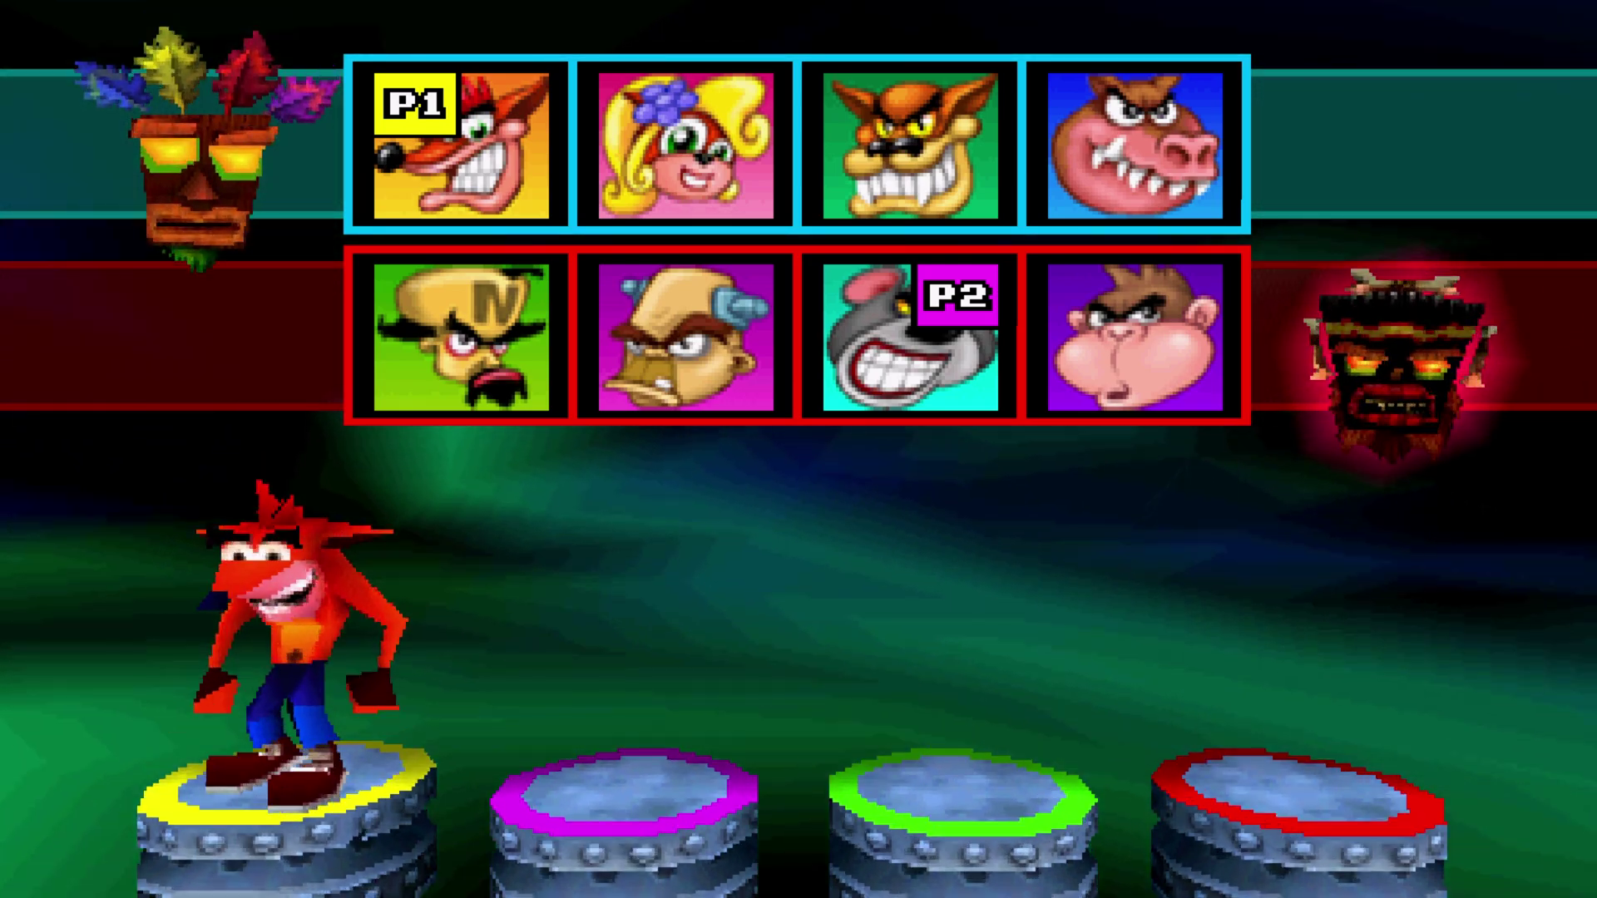
- Browse the characters for player two and choose the one with the N on his forehead
{"action": "key", "text": "Right"}
{"action": "key", "text": "Left"}
{"action": "key", "text": "Left"}
{"action": "key", "text": "Left"}
{"action": "key", "text": "Up"}
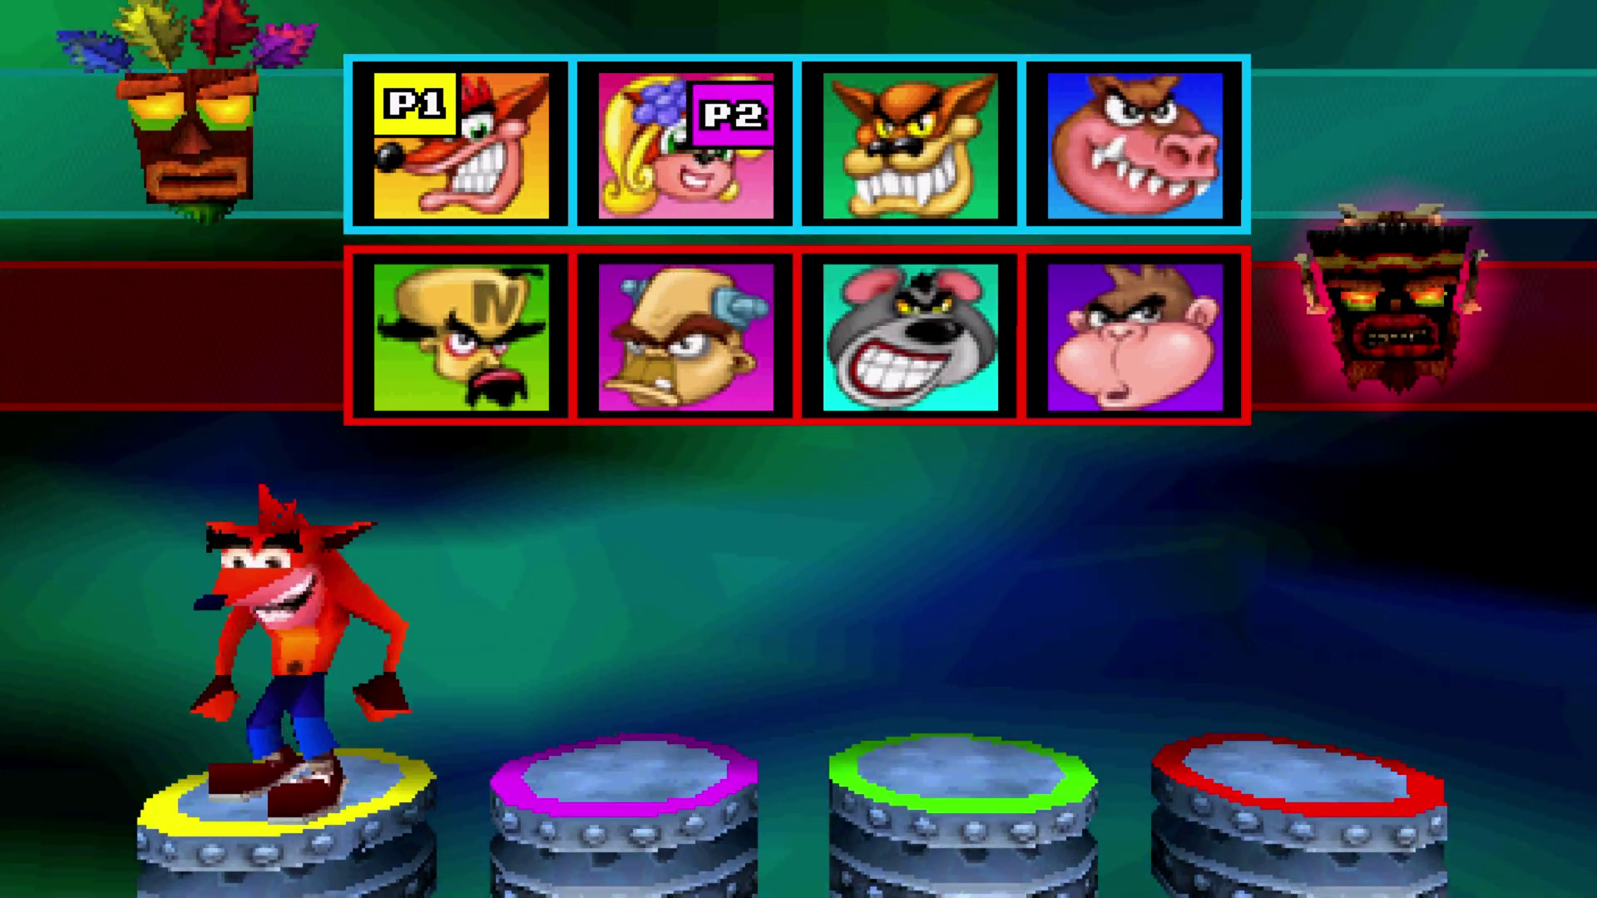
{"action": "key", "text": "Down"}
{"action": "key", "text": "Left"}
{"action": "key", "text": "Return"}
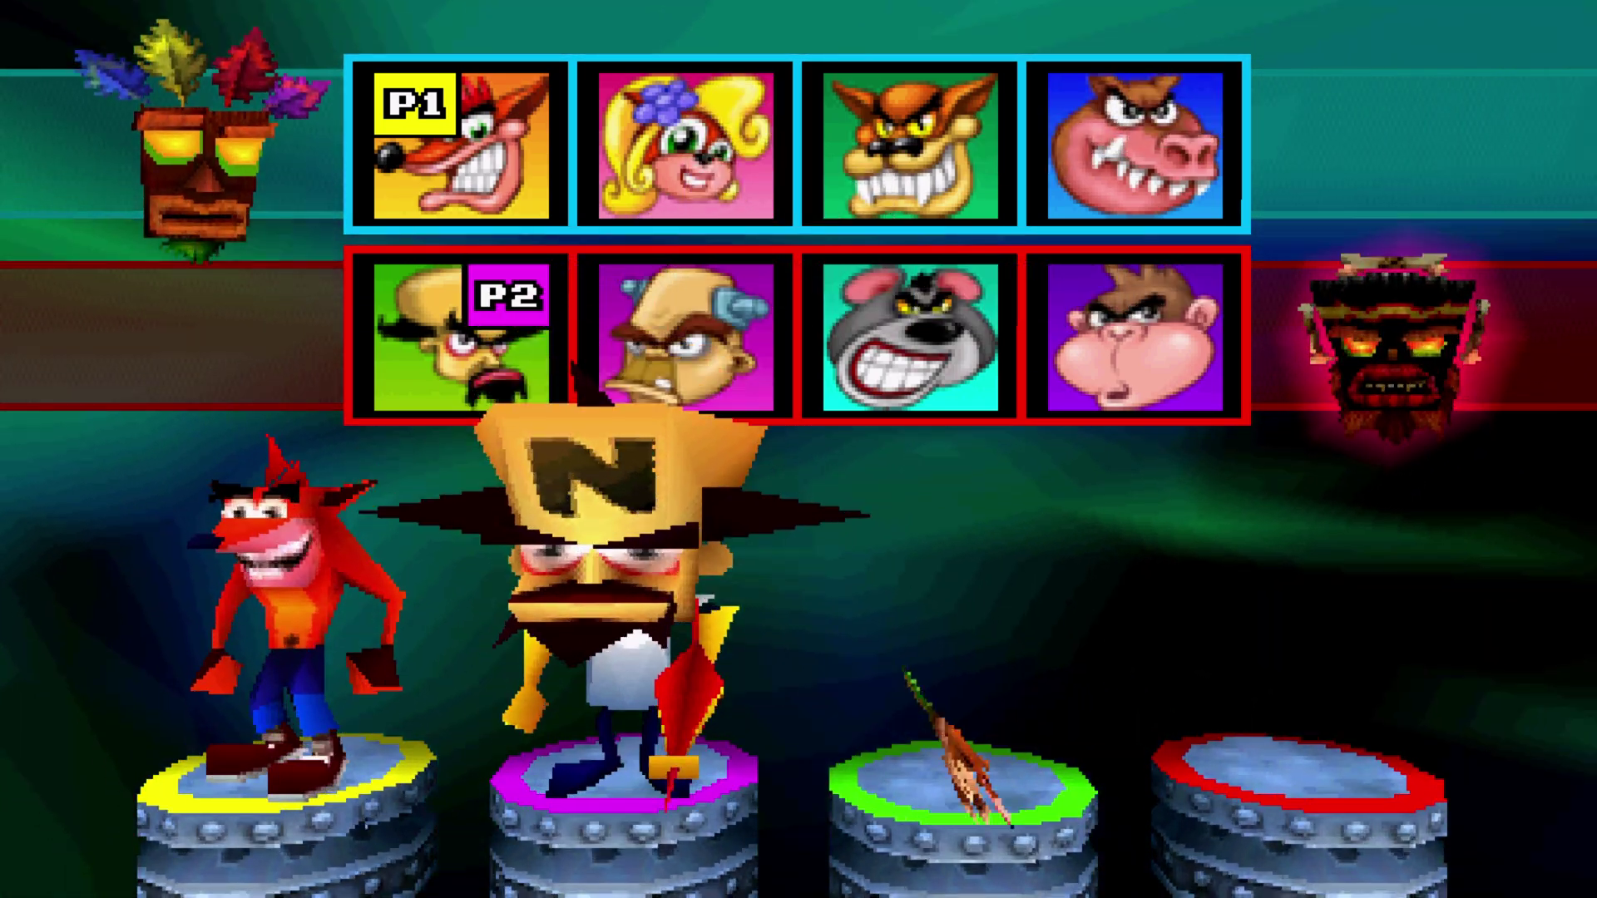